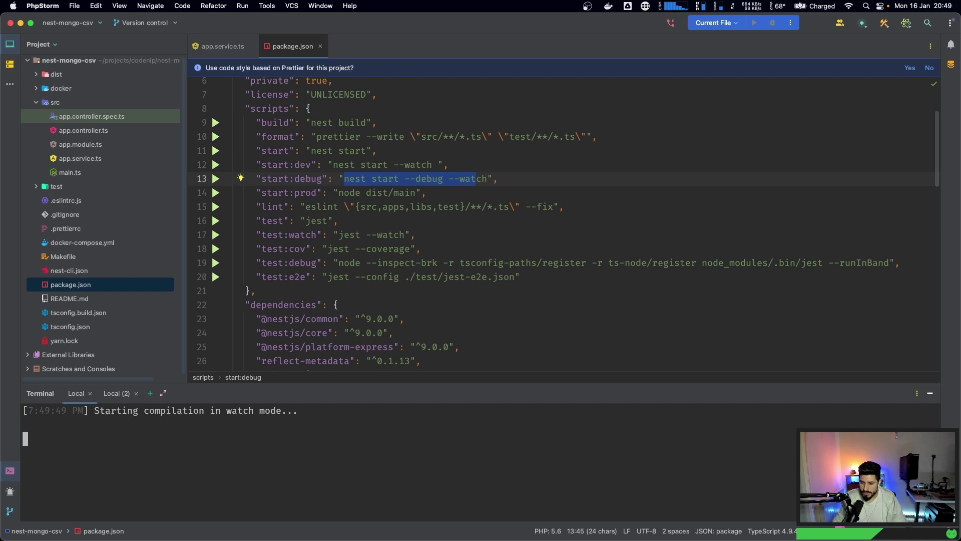
- Change the start:dev script in package.json to nest start --tsc --watch
{"action": "left_click", "coordinate": [442, 179]}
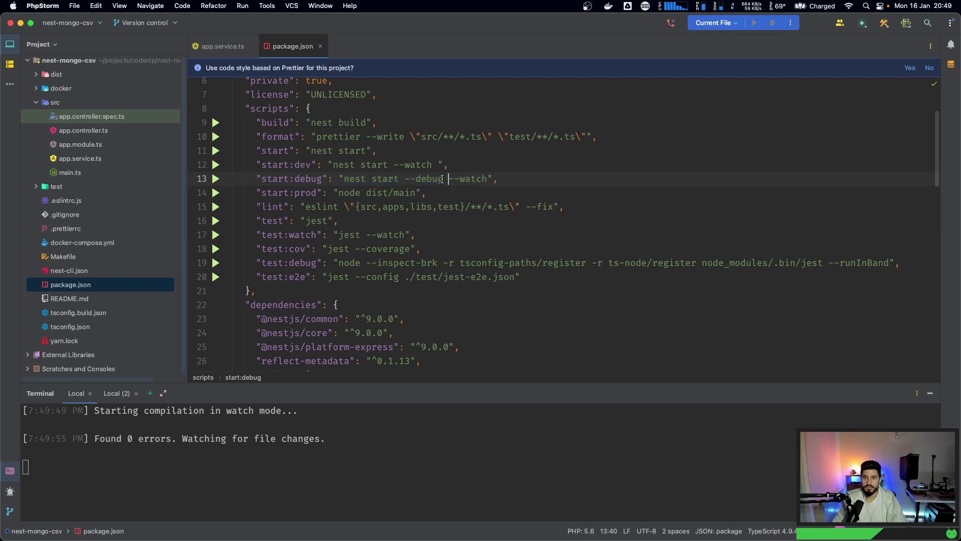
{"action": "left_click", "coordinate": [394, 165]}
{"action": "type", "text": "--t"}
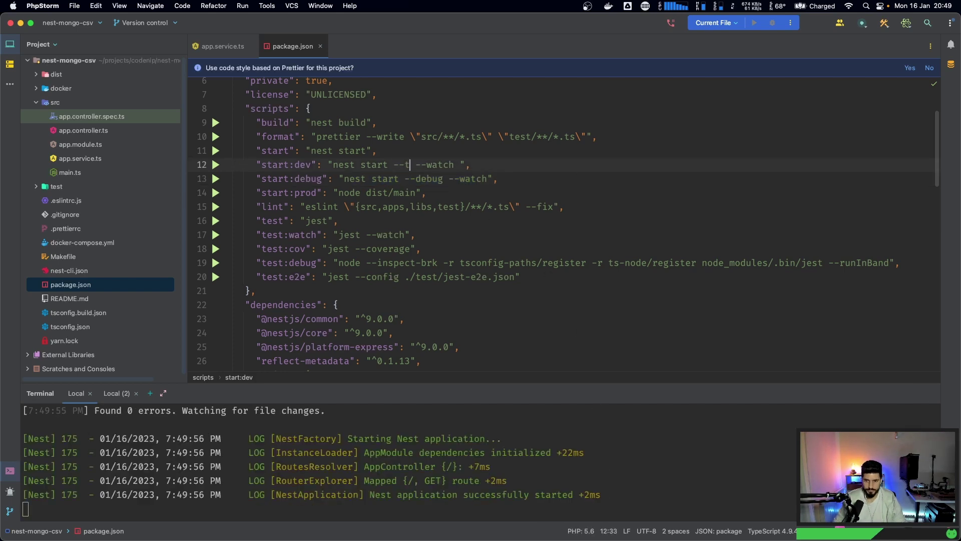
{"action": "type", "text": "sc"}
- Restart yarn start:dev in the terminal and check the app at localhost:3000
{"action": "left_click", "coordinate": [465, 453]}
{"action": "key", "text": "ctrl+c"}
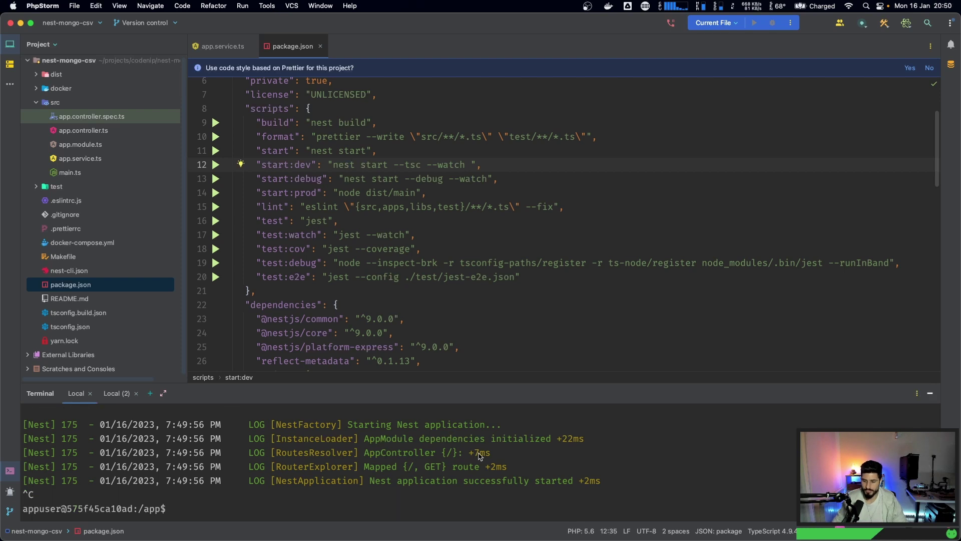
{"action": "key", "text": "Up"}
{"action": "key", "text": "Return"}
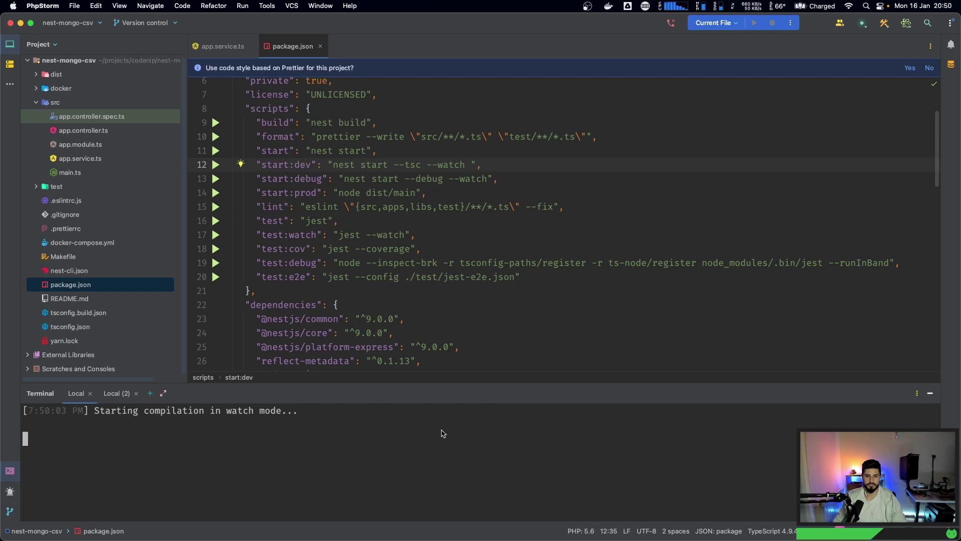
{"action": "left_click_drag", "start_coordinate": [439, 385], "coordinate": [447, 243]}
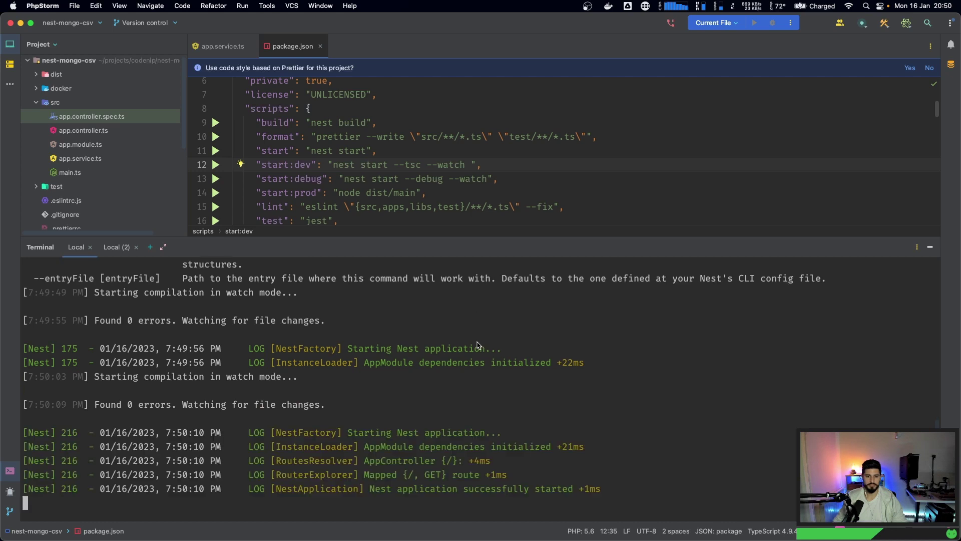
{"action": "key", "text": "super+Tab"}
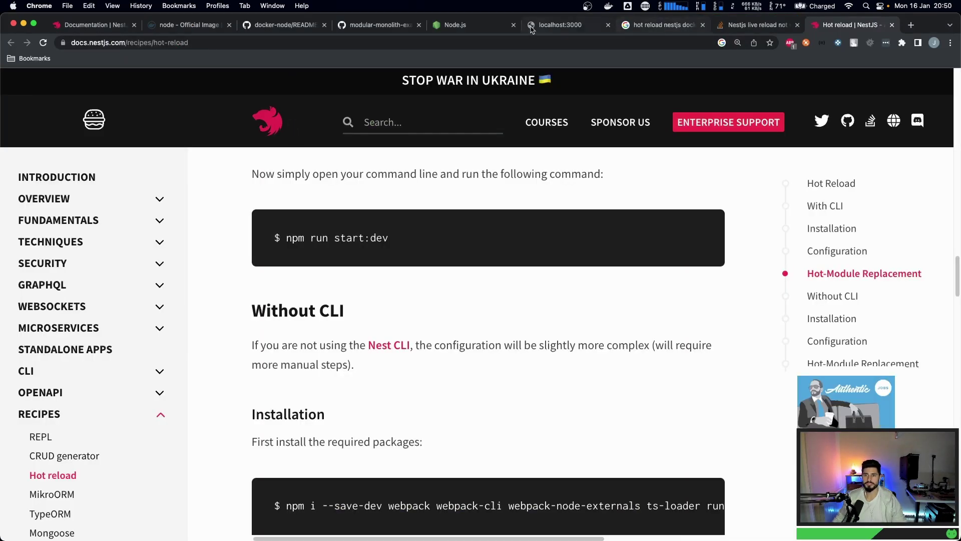
{"action": "left_click", "coordinate": [546, 29]}
{"action": "key", "text": "super+Tab"}
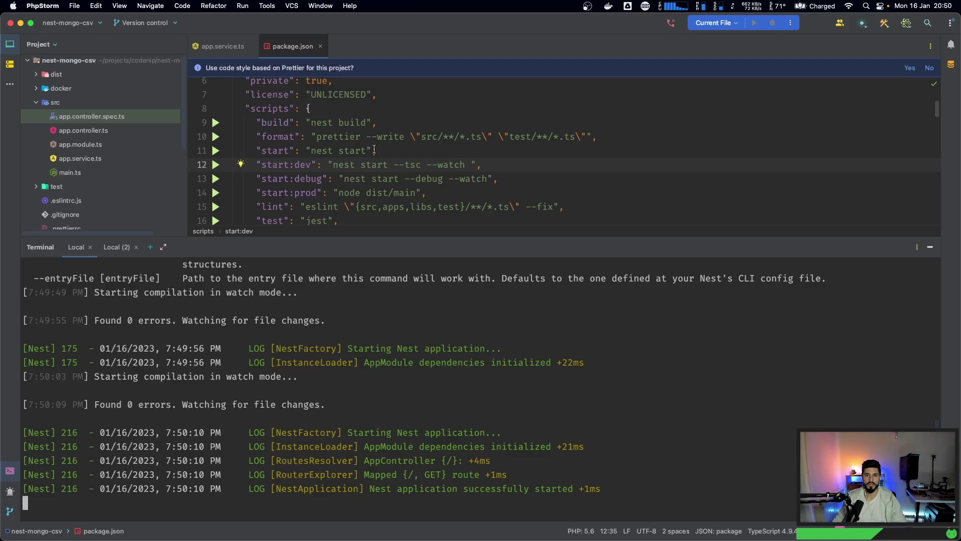
- Change the greeting in app.service.ts from 'from Mars' to 'Hello there!!!'
{"action": "left_click", "coordinate": [223, 46]}
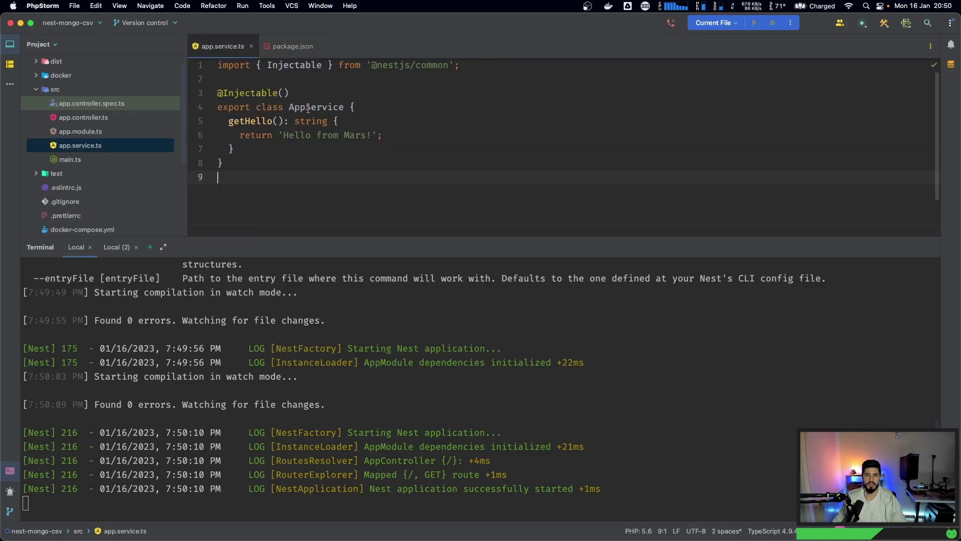
{"action": "double_click", "coordinate": [353, 135]}
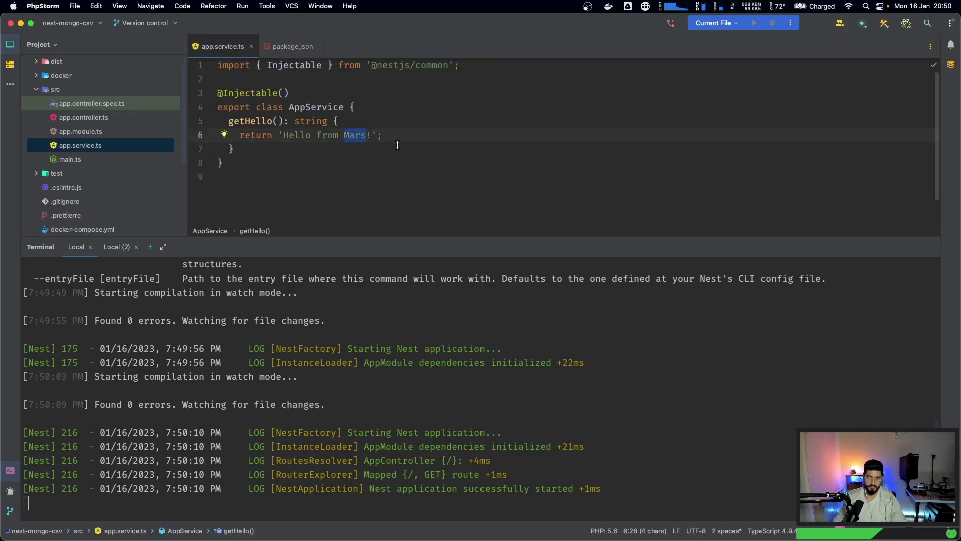
{"action": "key", "text": "BackSpace"}
{"action": "key", "text": "BackSpace"}
{"action": "key", "text": "BackSpace"}
{"action": "key", "text": "BackSpace"}
{"action": "key", "text": "BackSpace"}
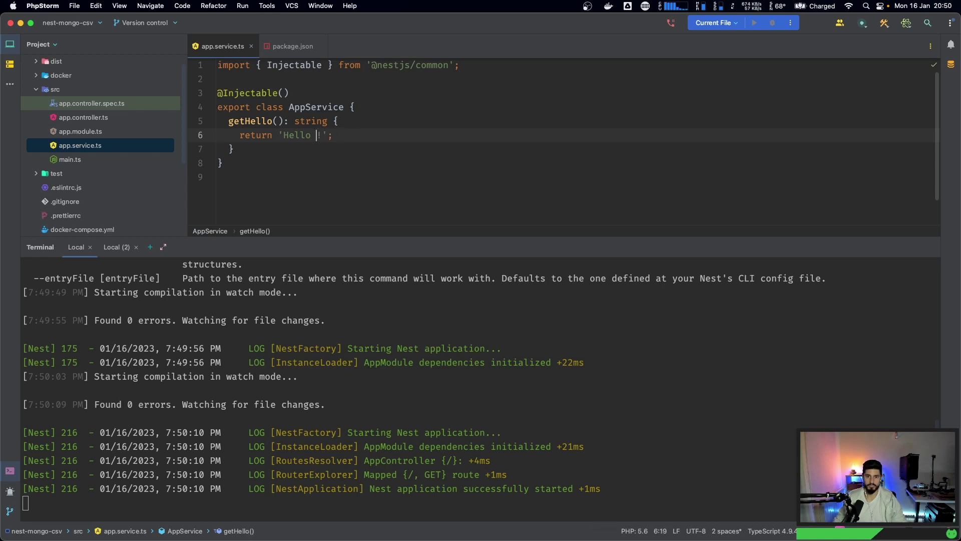
{"action": "type", "text": "there"}
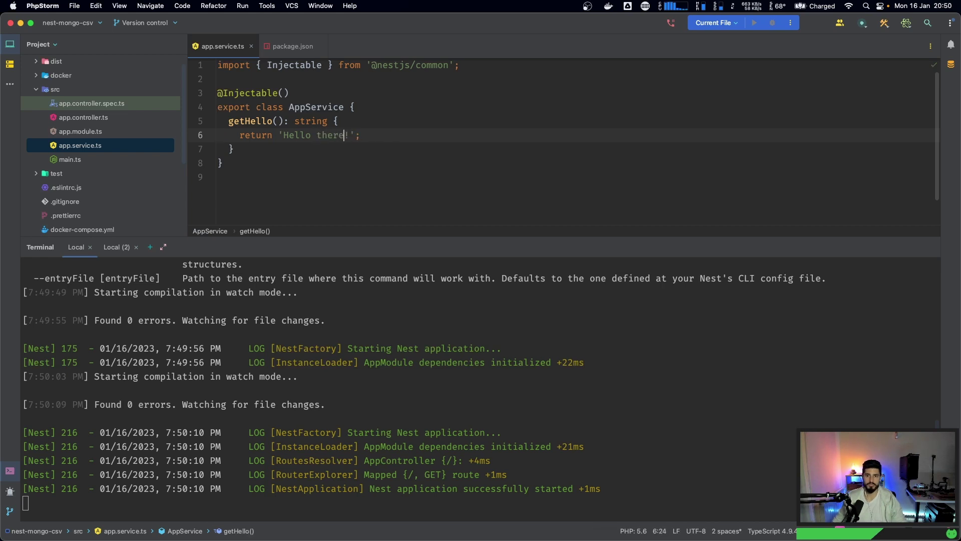
{"action": "key", "text": "super+Tab"}
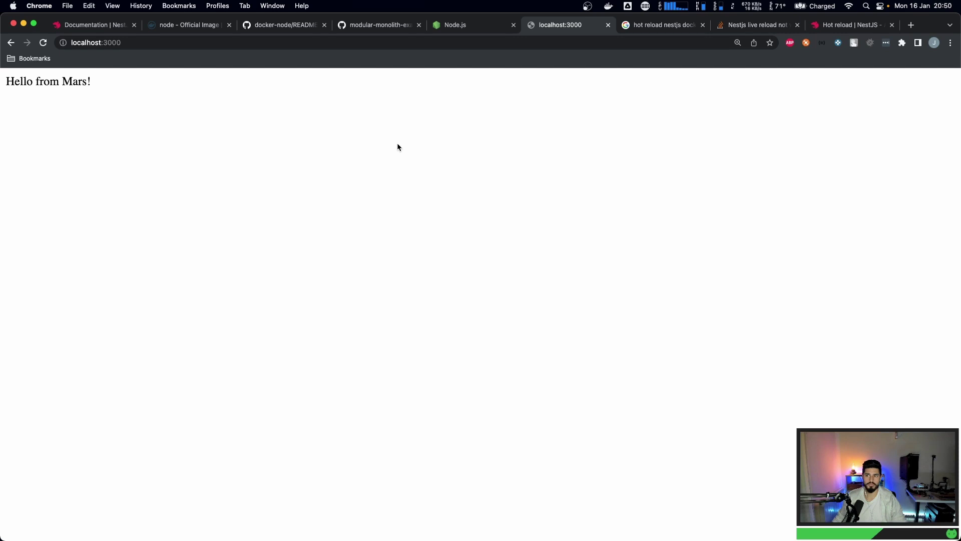
{"action": "key", "text": "super+Tab"}
{"action": "left_click", "coordinate": [392, 179]}
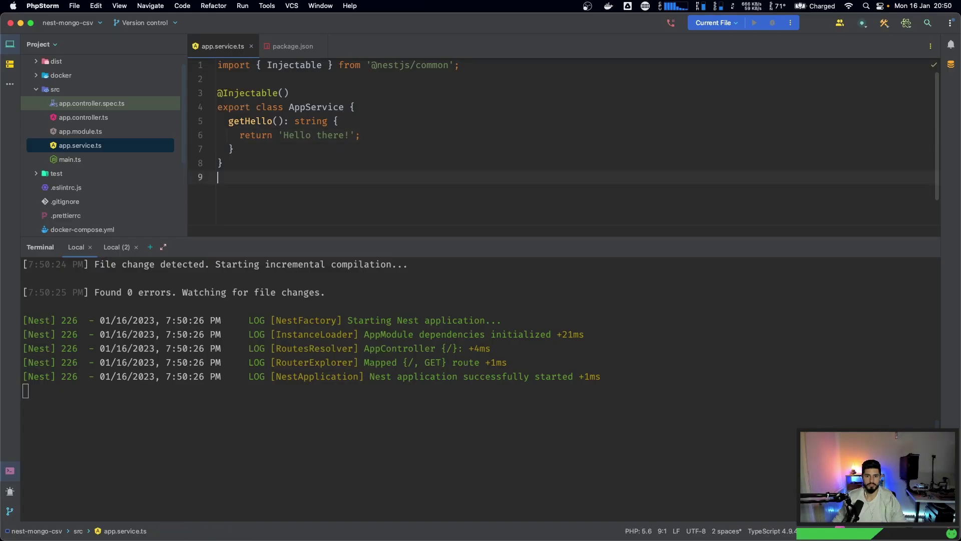
{"action": "left_click", "coordinate": [349, 136]}
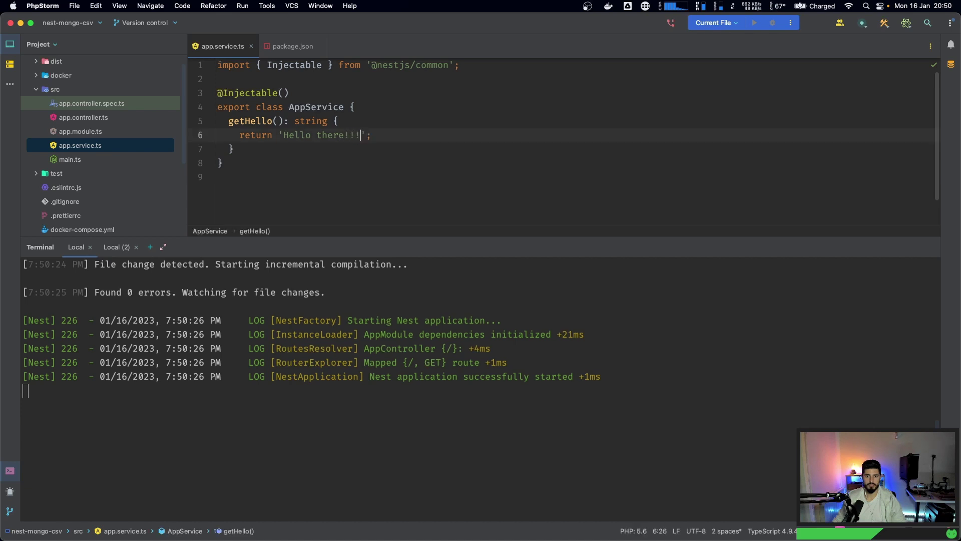
{"action": "key", "text": "Down"}
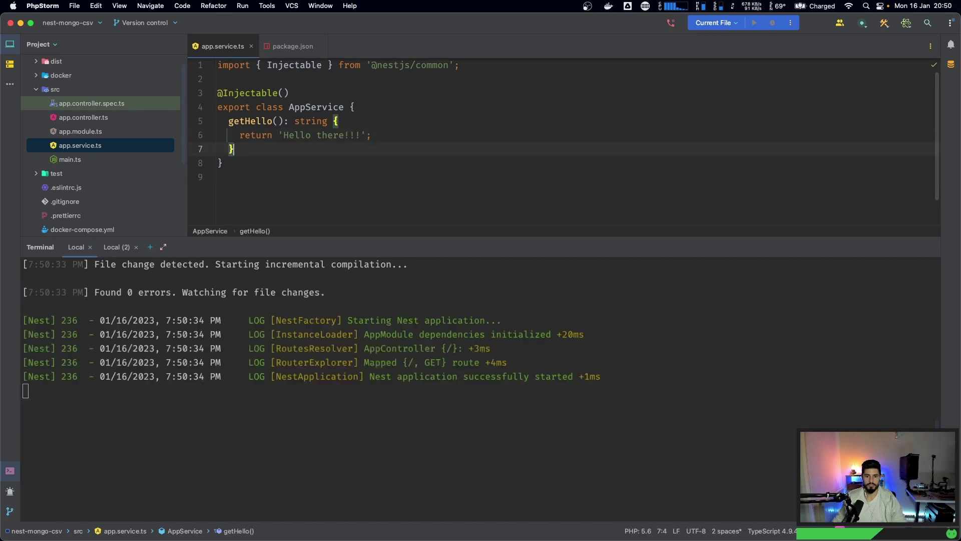
- Reload localhost:3000 in the browser to confirm the new greeting
{"action": "key", "text": "super+Tab"}
{"action": "key", "text": "super+r"}
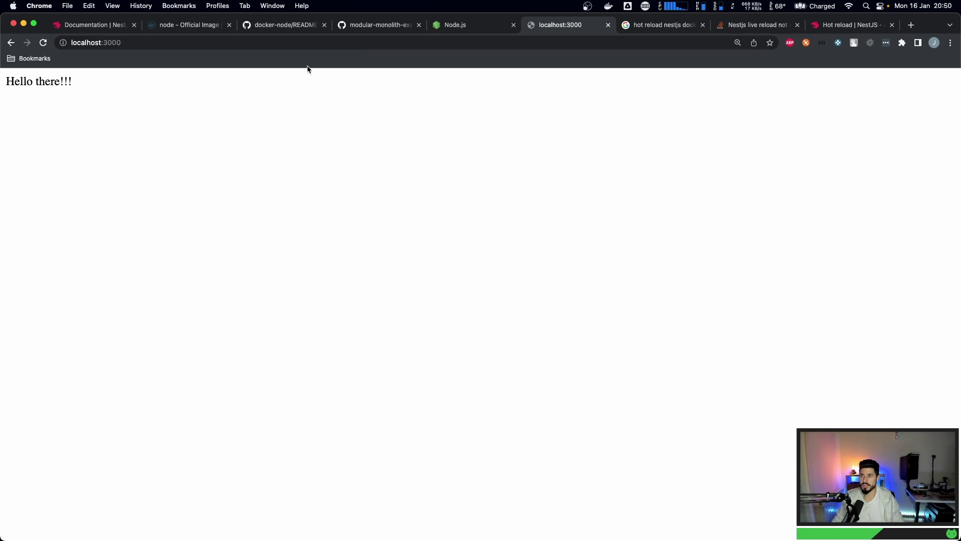
{"action": "key", "text": "super+space"}
{"action": "type", "text": "post"}
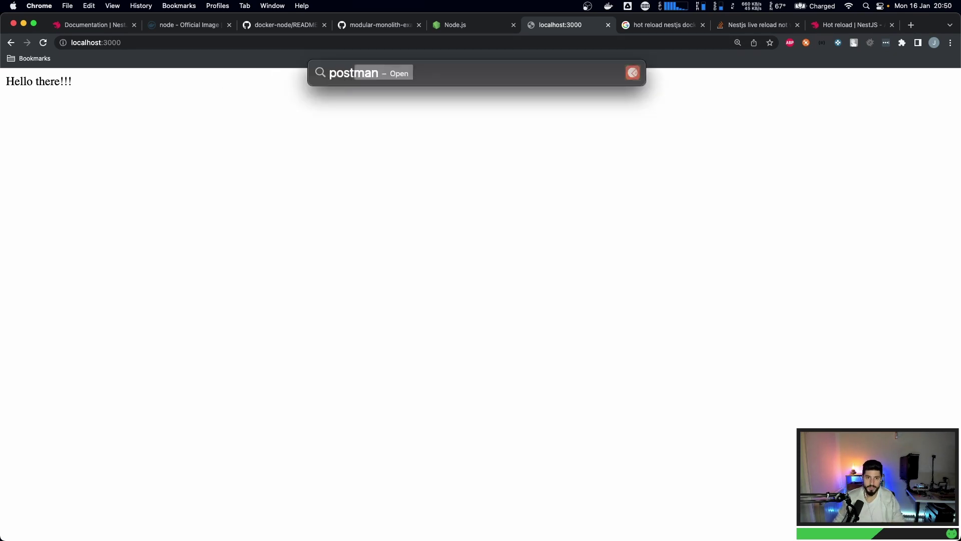
{"action": "key", "text": "Return"}
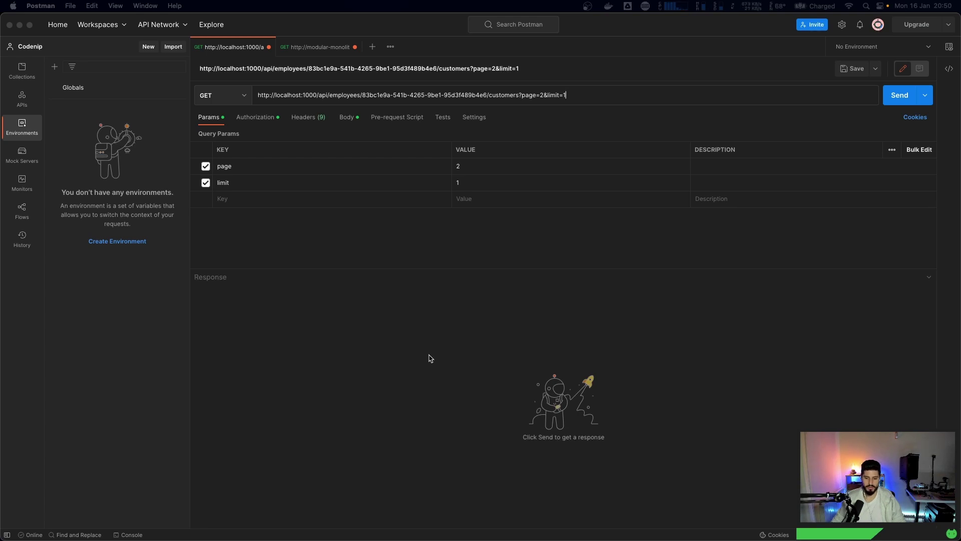
{"action": "left_click", "coordinate": [372, 46]}
{"action": "left_click", "coordinate": [221, 95]}
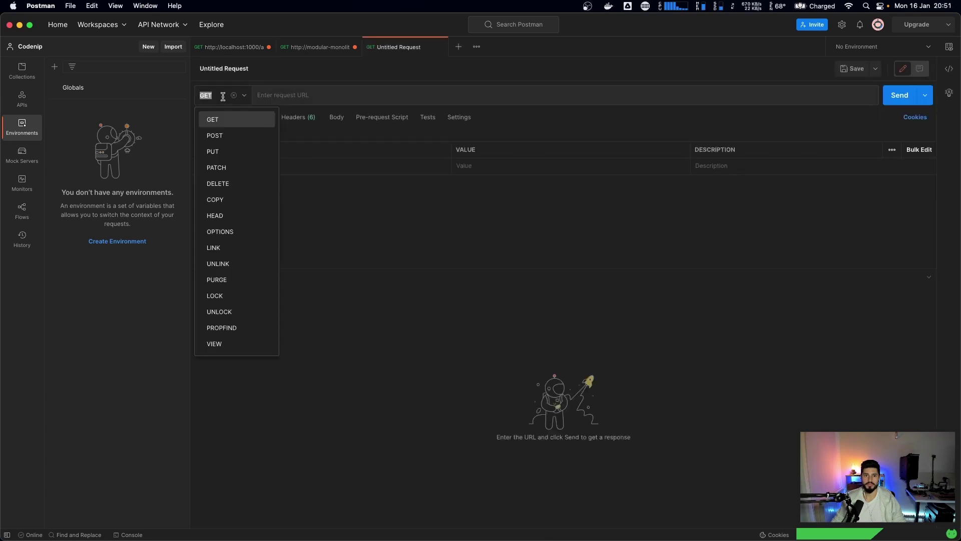
{"action": "left_click", "coordinate": [217, 129]}
{"action": "left_click", "coordinate": [312, 94]}
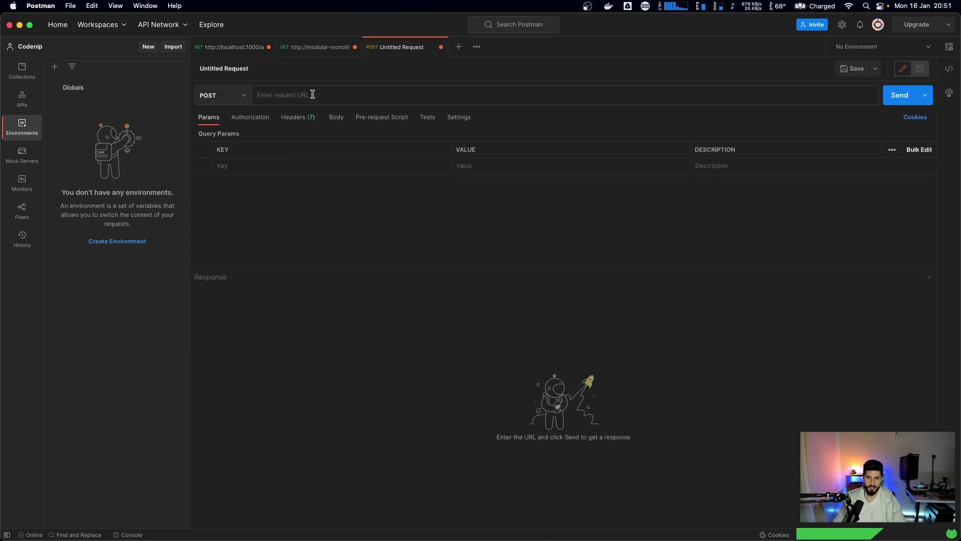
{"action": "type", "text": "http:/"}
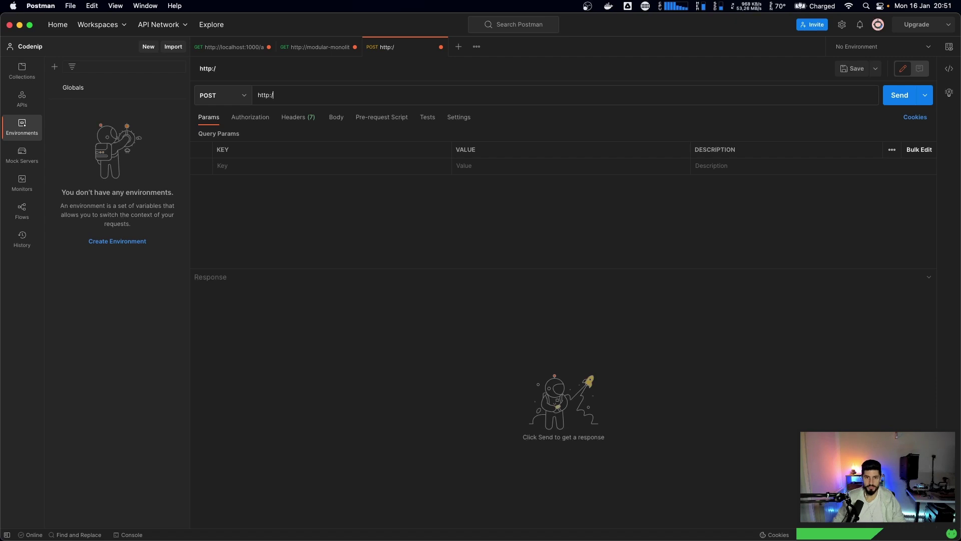
{"action": "type", "text": "/loca"}
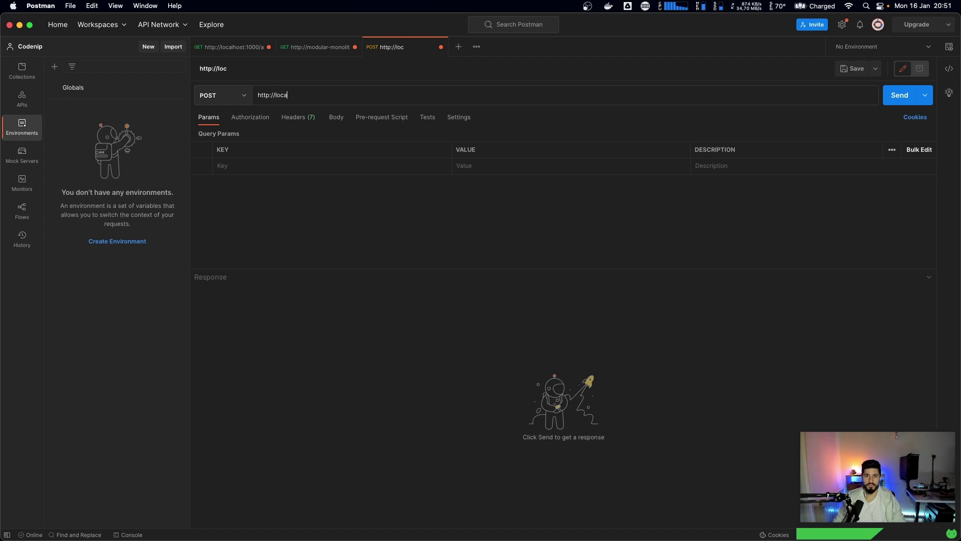
{"action": "type", "text": "lhost:3000/upl;oad"}
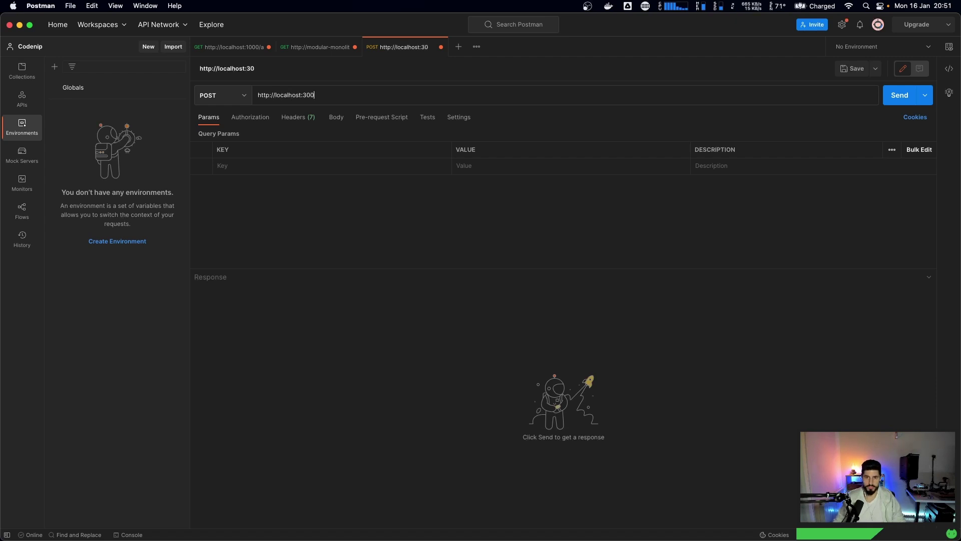
{"action": "key", "text": "BackSpace"}
{"action": "key", "text": "BackSpace"}
{"action": "key", "text": "BackSpace"}
{"action": "key", "text": "BackSpace"}
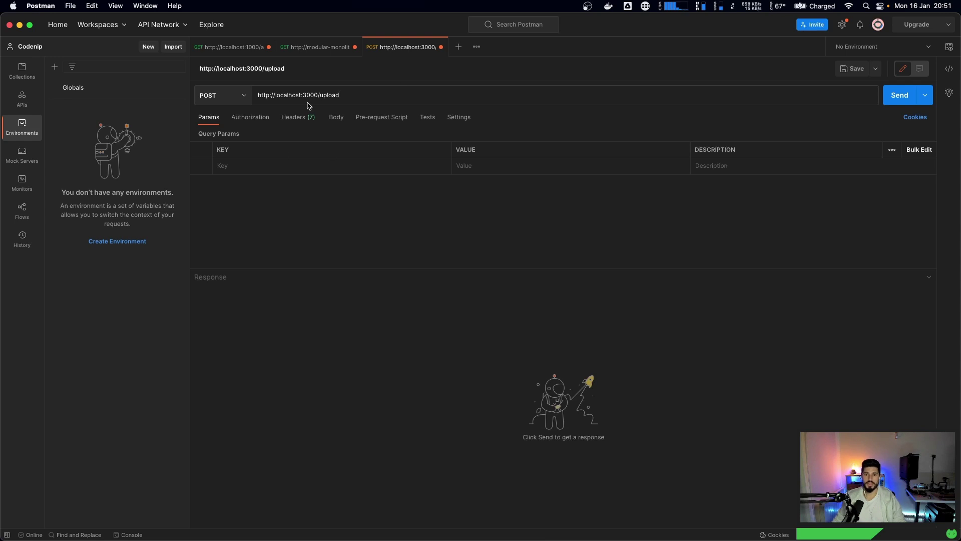
- Give the request a form-data body with a 'file' key
{"action": "left_click", "coordinate": [300, 118]}
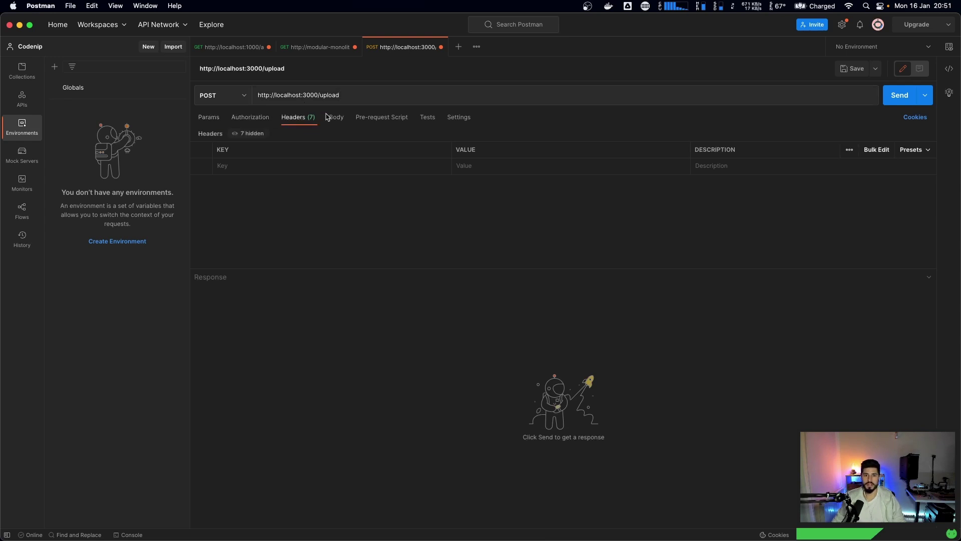
{"action": "left_click", "coordinate": [337, 119]}
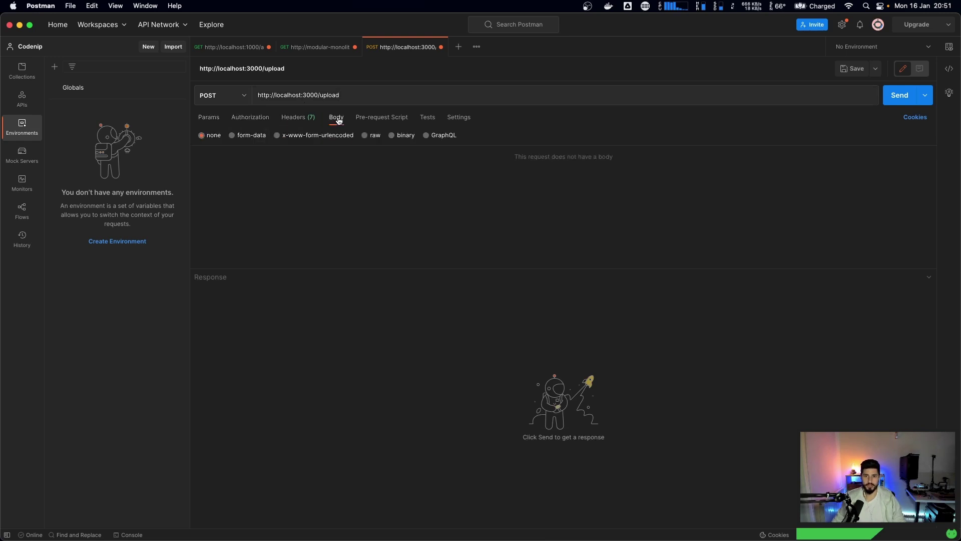
{"action": "left_click", "coordinate": [243, 136]}
{"action": "left_click", "coordinate": [235, 169]}
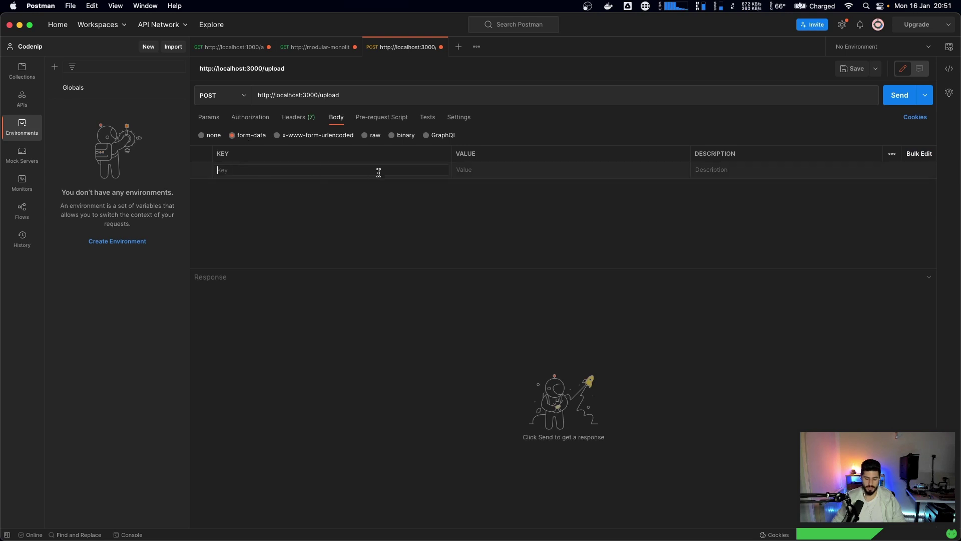
{"action": "type", "text": "file"}
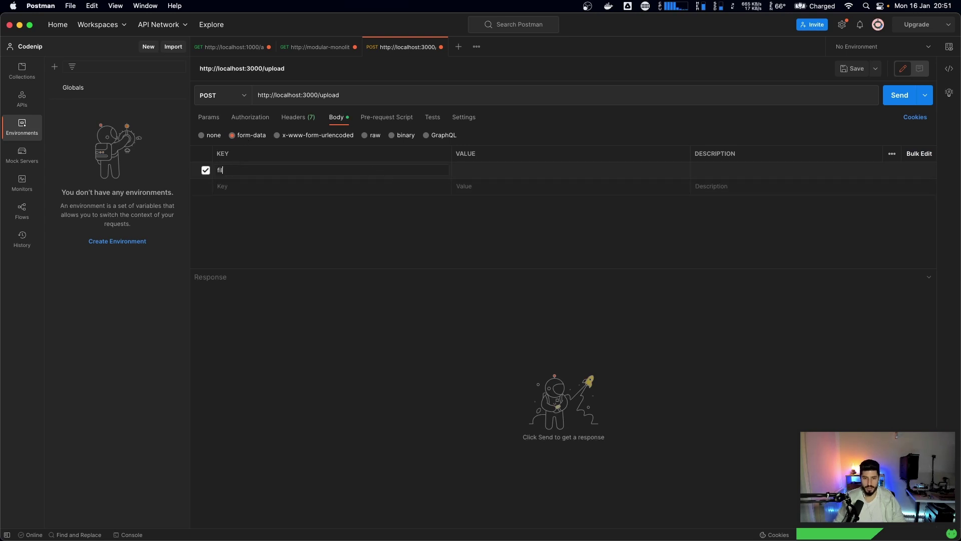
{"action": "left_click", "coordinate": [498, 176]}
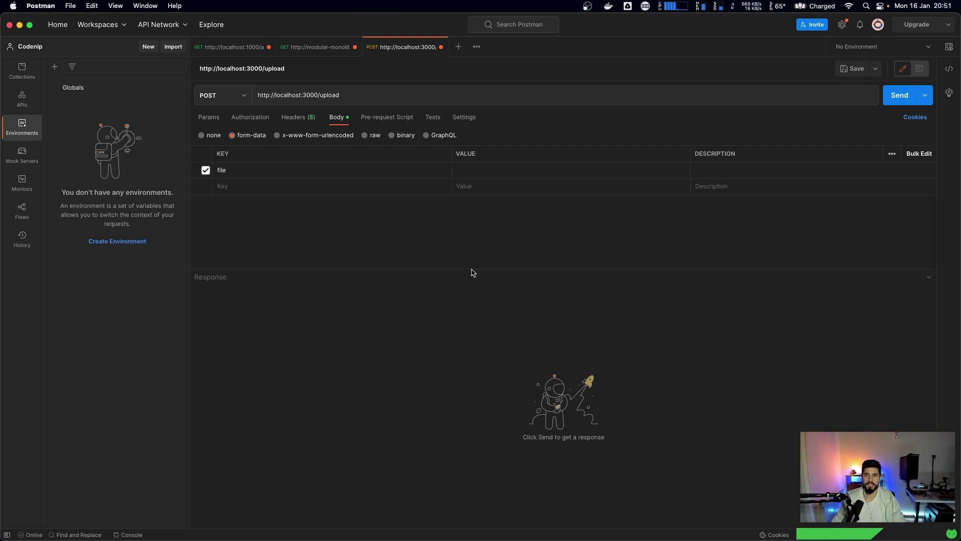
{"action": "key", "text": "super+Tab"}
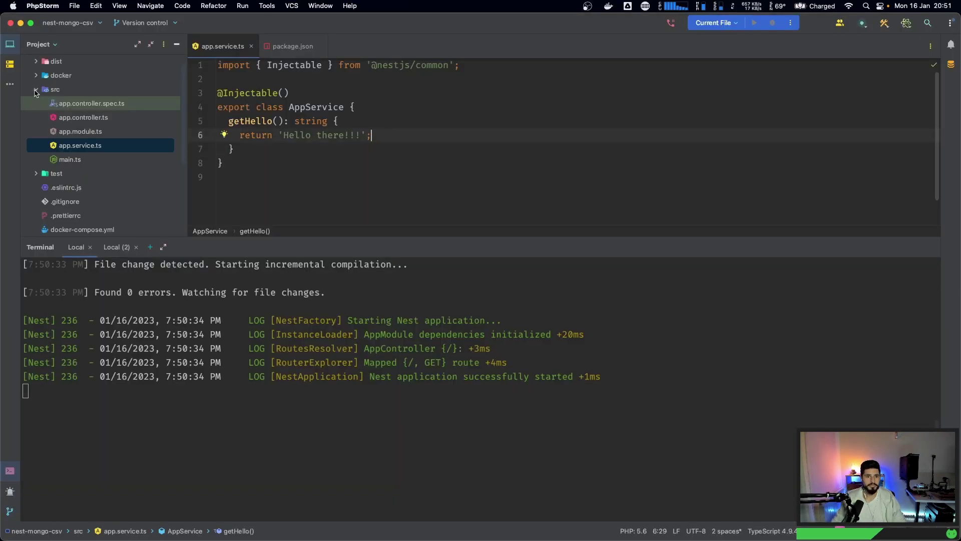
{"action": "left_click", "coordinate": [317, 107]}
{"action": "left_click", "coordinate": [295, 136]}
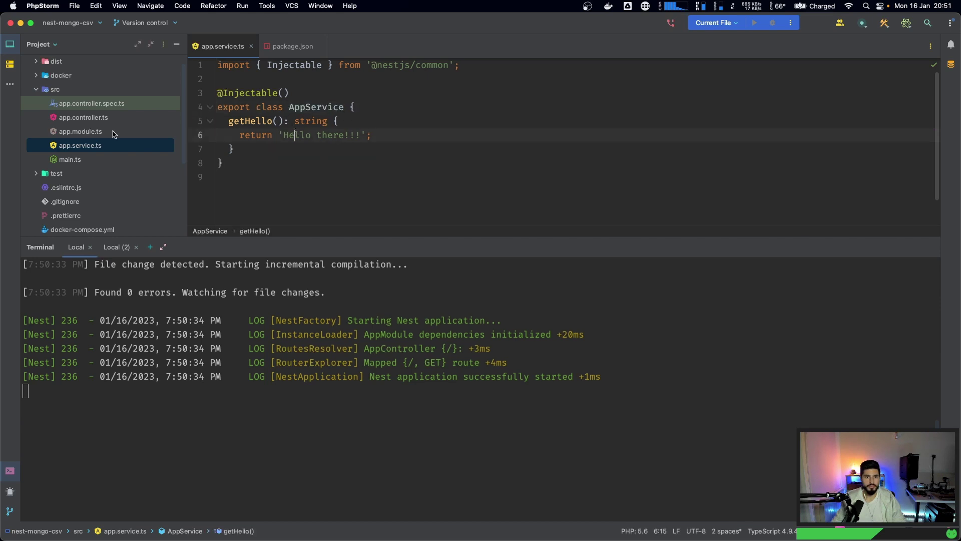
{"action": "left_click", "coordinate": [71, 118]}
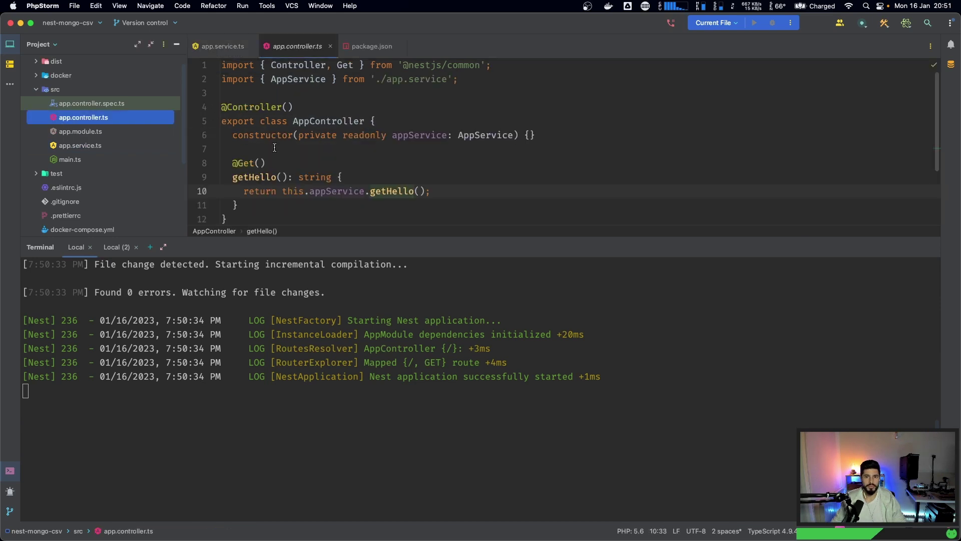
{"action": "left_click_drag", "start_coordinate": [301, 234], "coordinate": [301, 371]}
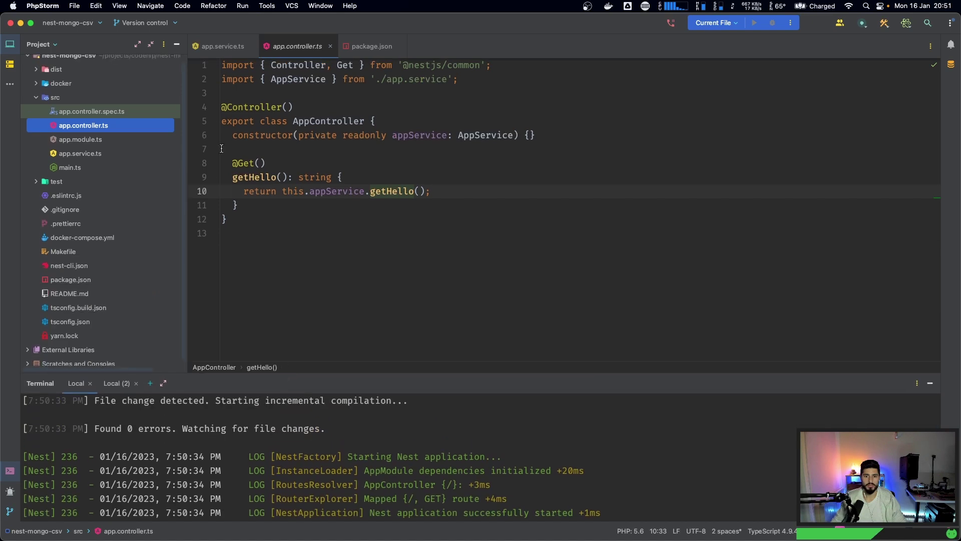
{"action": "double_click", "coordinate": [246, 163]}
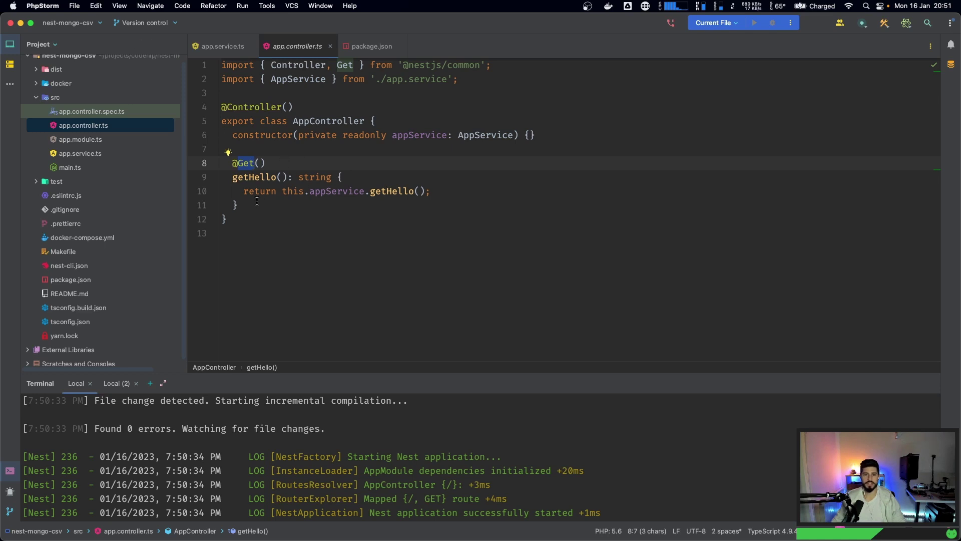
{"action": "left_click_drag", "start_coordinate": [254, 207], "coordinate": [210, 167]}
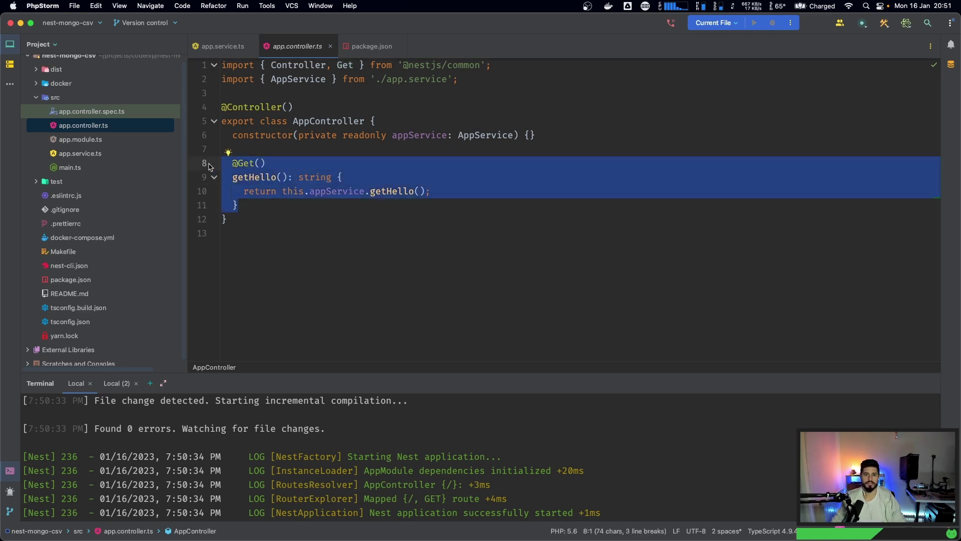
{"action": "key", "text": "BackSpace"}
{"action": "key", "text": "BackSpace"}
{"action": "key", "text": "BackSpace"}
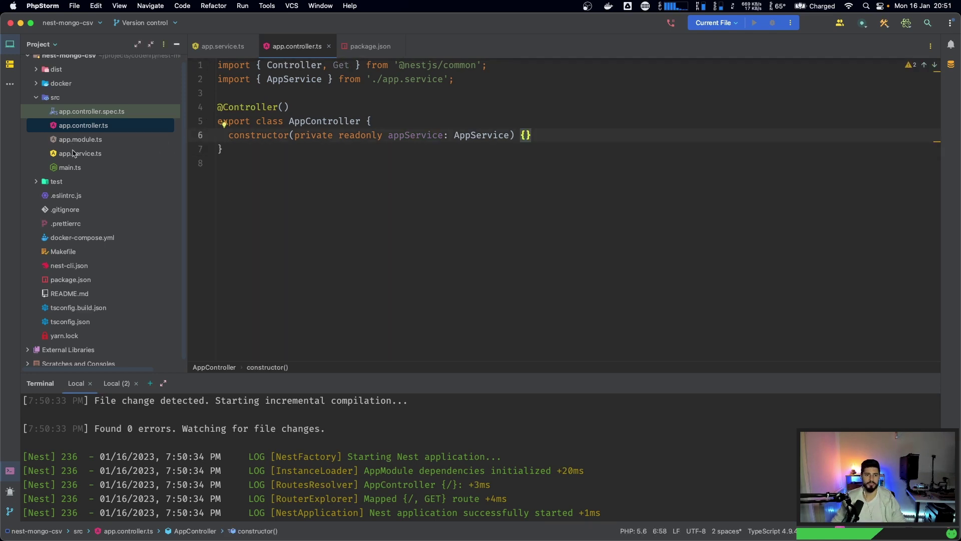
- Delete the getHello method from app.service.ts and switch to the Local (2) terminal
{"action": "double_click", "coordinate": [73, 153]}
{"action": "left_click", "coordinate": [253, 165]}
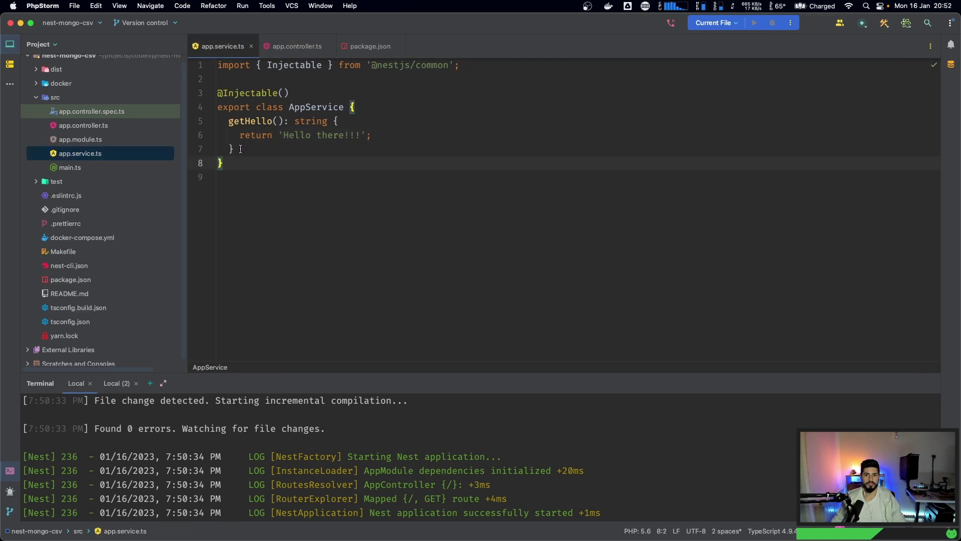
{"action": "left_click_drag", "start_coordinate": [241, 149], "coordinate": [356, 107]}
{"action": "key", "text": "BackSpace"}
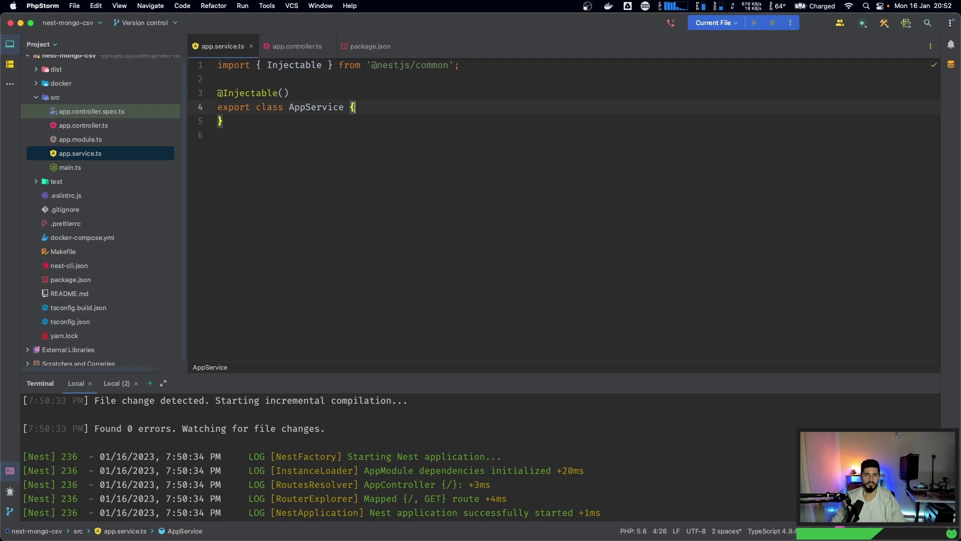
{"action": "left_click", "coordinate": [47, 97]}
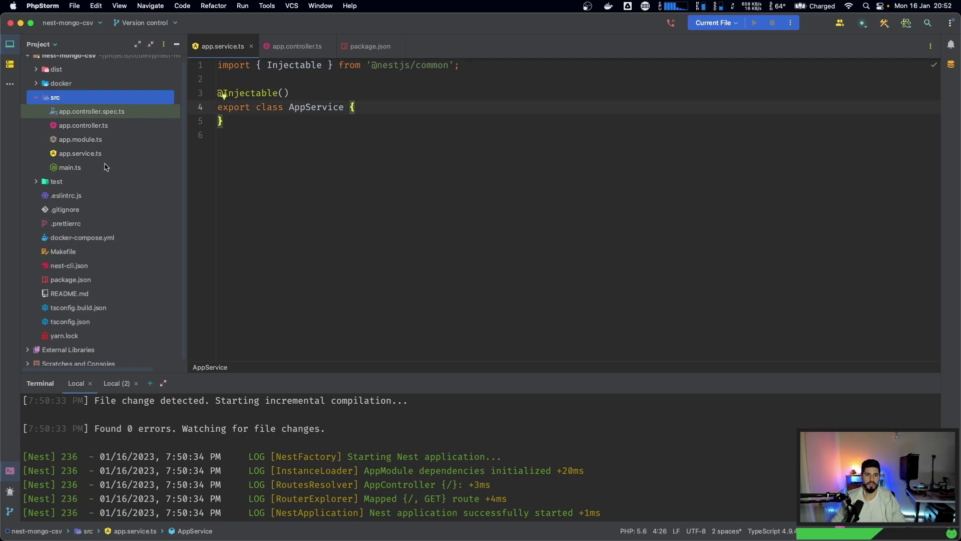
{"action": "left_click", "coordinate": [425, 428]}
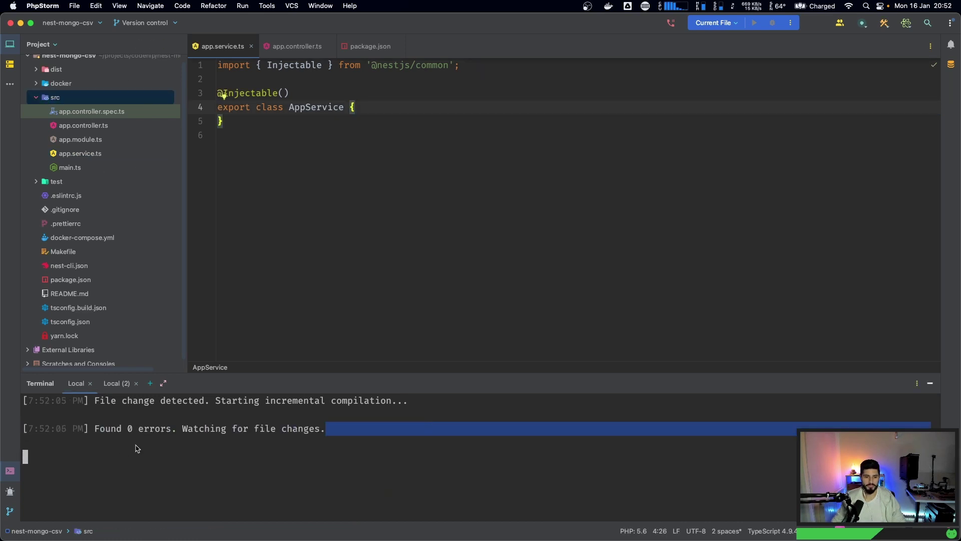
{"action": "left_click", "coordinate": [110, 394]}
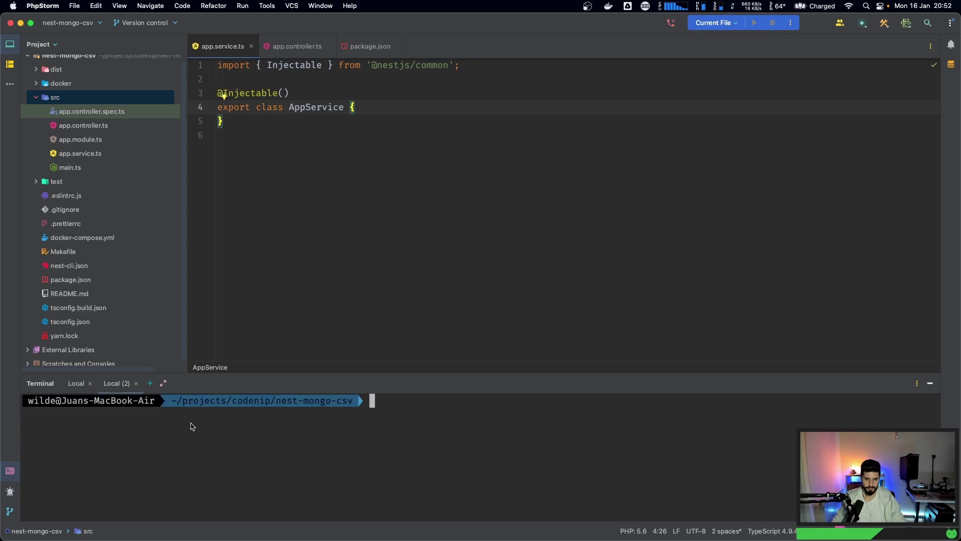
- Run make ssh in the Local (2) terminal to open a bash shell in the nest-app container
{"action": "type", "text": "make s"}
{"action": "key", "text": "Tab"}
{"action": "type", "text": "s"}
{"action": "key", "text": "Tab"}
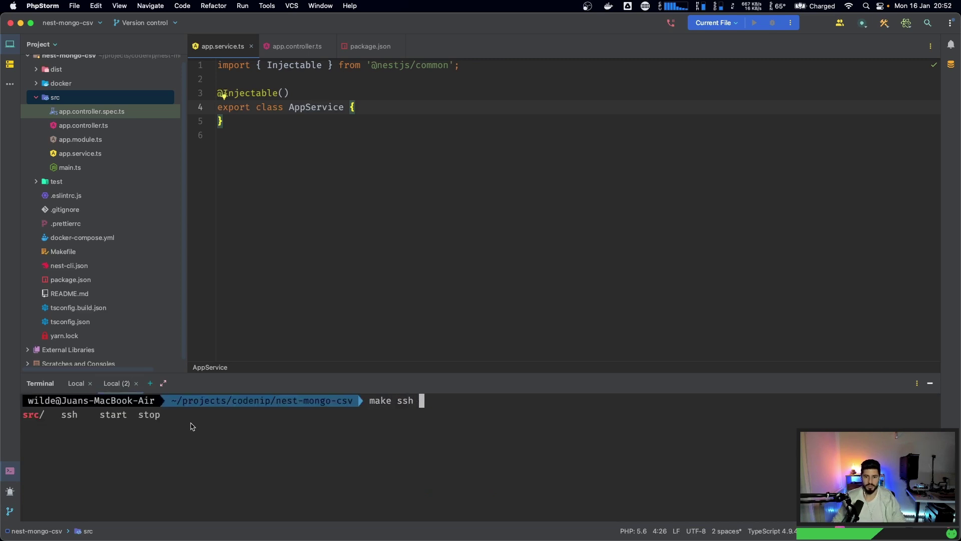
{"action": "key", "text": "Return"}
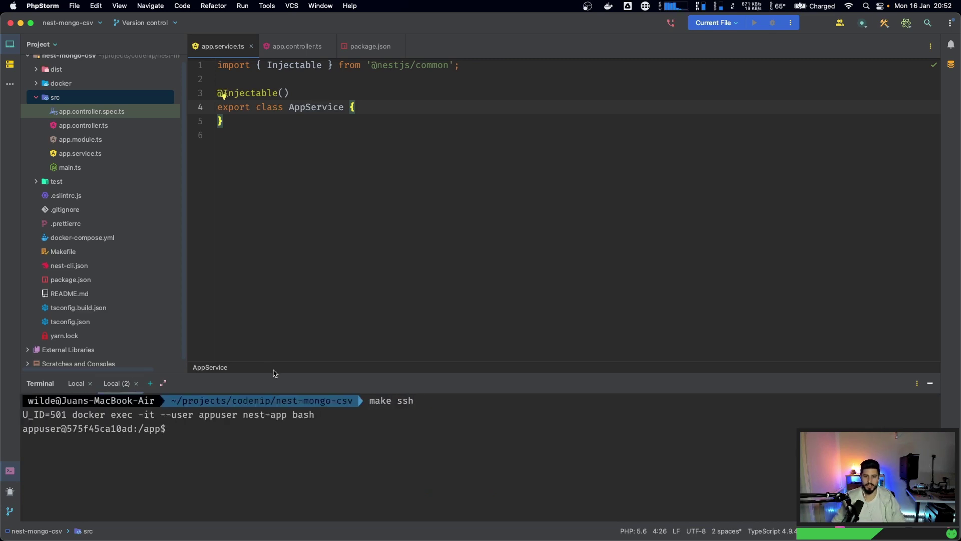
{"action": "left_click_drag", "start_coordinate": [272, 373], "coordinate": [304, 158]}
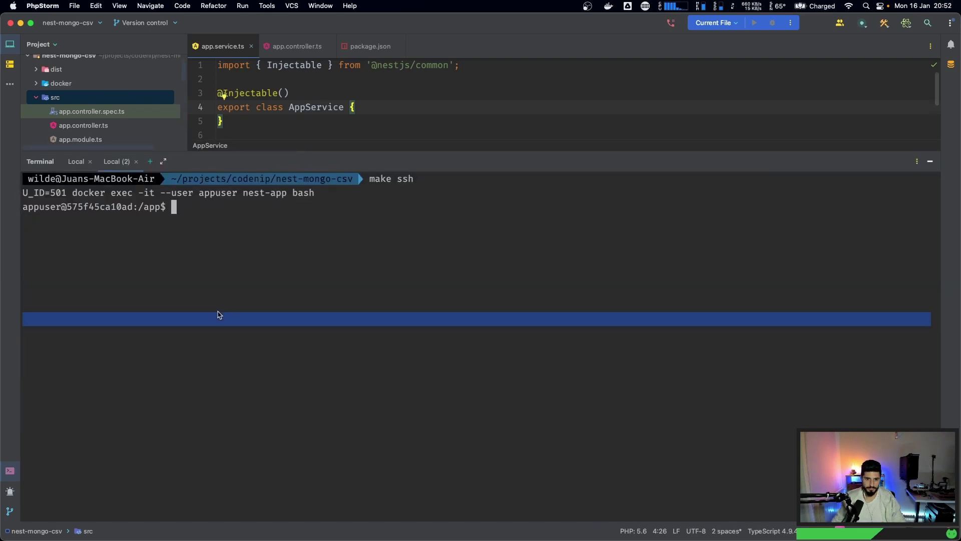
{"action": "key", "text": "super+Tab"}
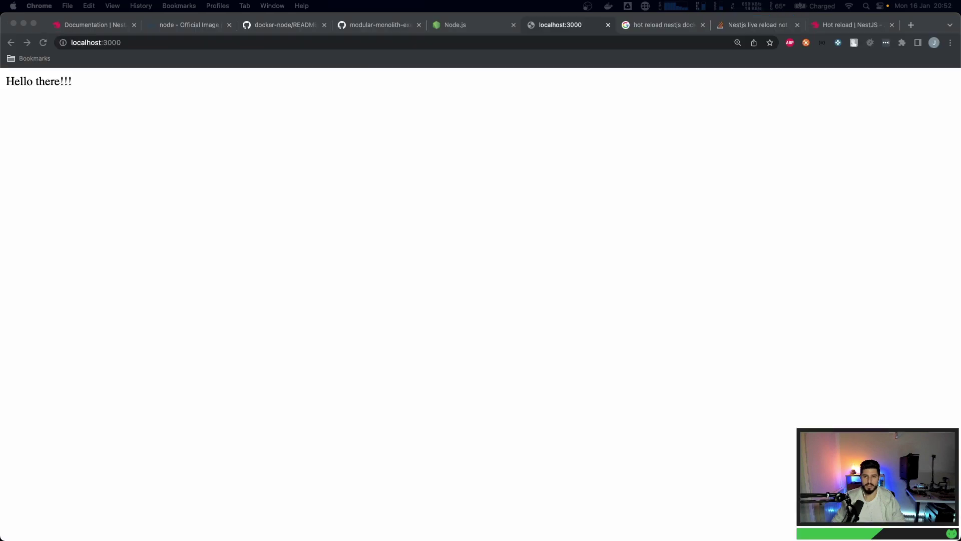
- Open the Controllers page of the NestJS documentation and skim its introduction
{"action": "left_click", "coordinate": [185, 29]}
{"action": "left_click", "coordinate": [120, 29]}
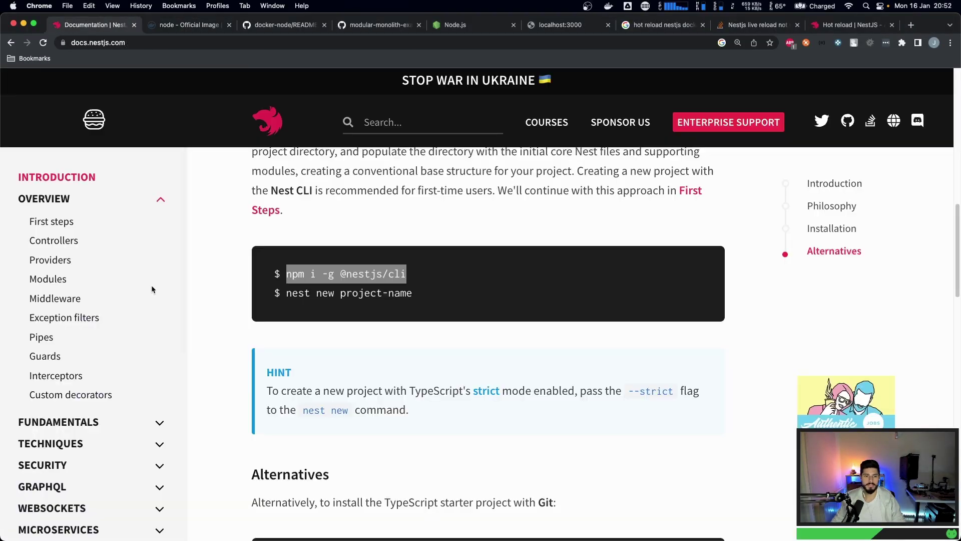
{"action": "left_click", "coordinate": [55, 241]}
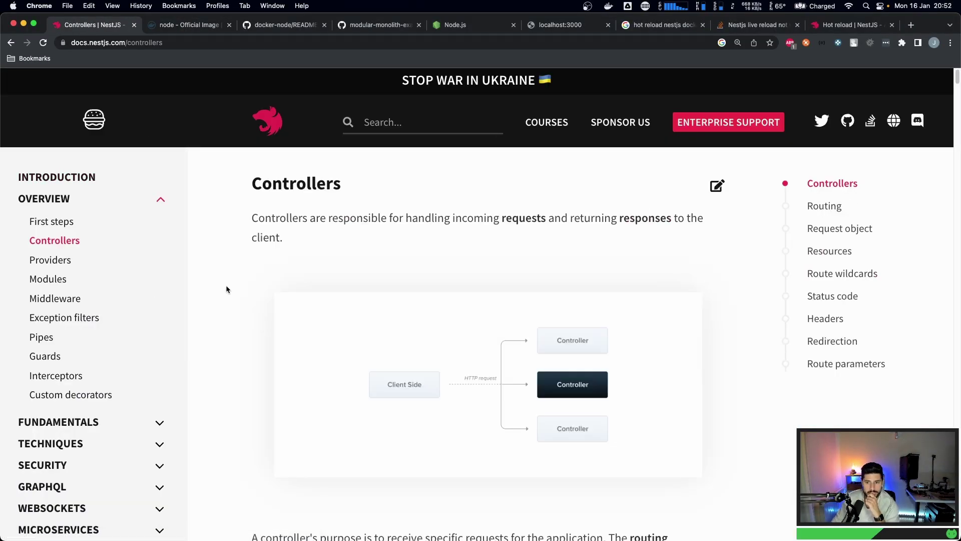
{"action": "scroll", "coordinate": [228, 290], "scroll_direction": "down", "scroll_amount": 8}
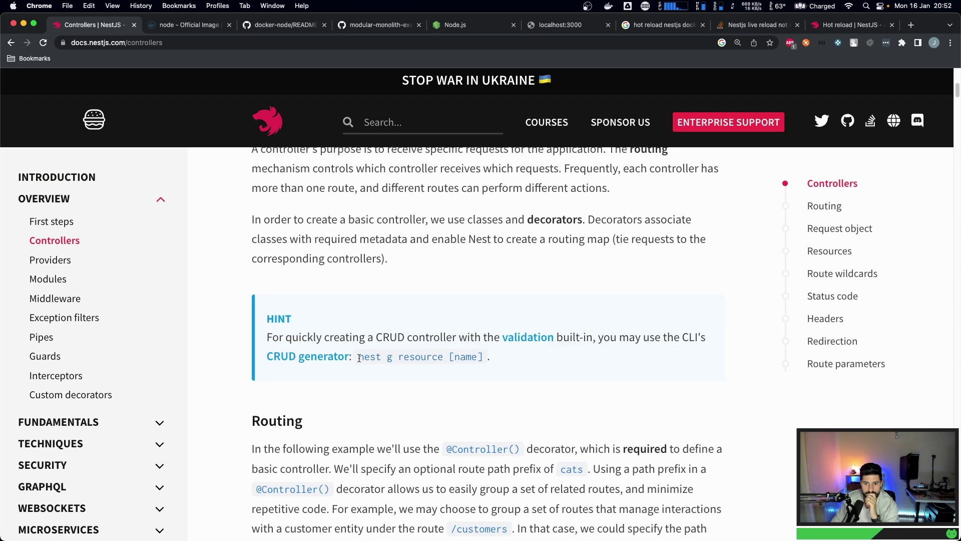
{"action": "left_click_drag", "start_coordinate": [359, 358], "coordinate": [443, 357]}
{"action": "scroll", "coordinate": [443, 357], "scroll_direction": "down", "scroll_amount": 5}
{"action": "scroll", "coordinate": [334, 355], "scroll_direction": "up", "scroll_amount": 15}
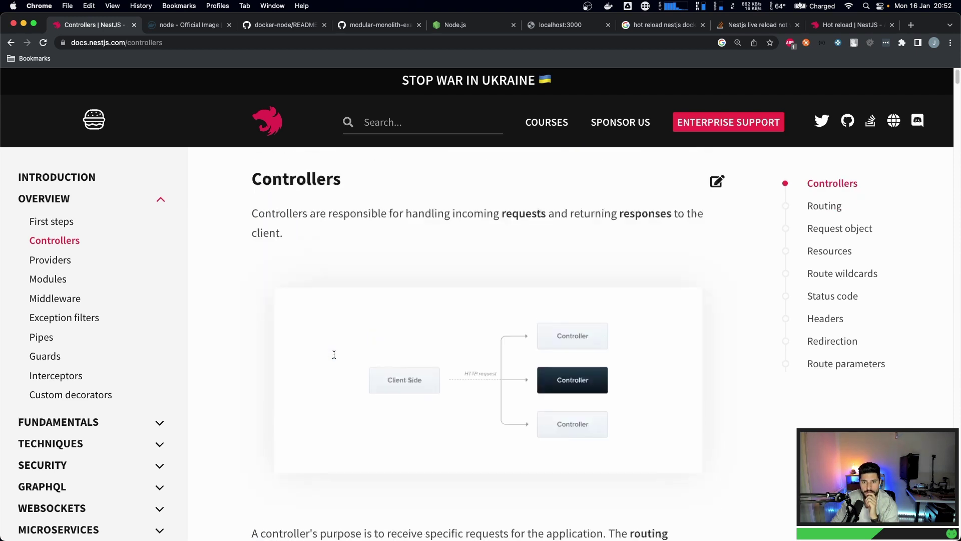
- Read through the First steps documentation page
{"action": "left_click", "coordinate": [57, 223]}
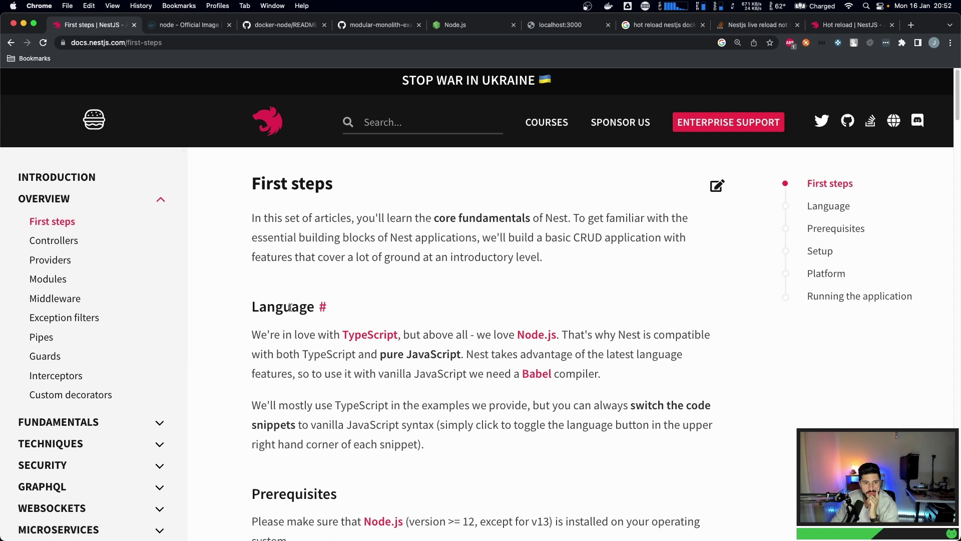
{"action": "scroll", "coordinate": [293, 311], "scroll_direction": "down", "scroll_amount": 3}
{"action": "scroll", "coordinate": [292, 312], "scroll_direction": "down", "scroll_amount": 15}
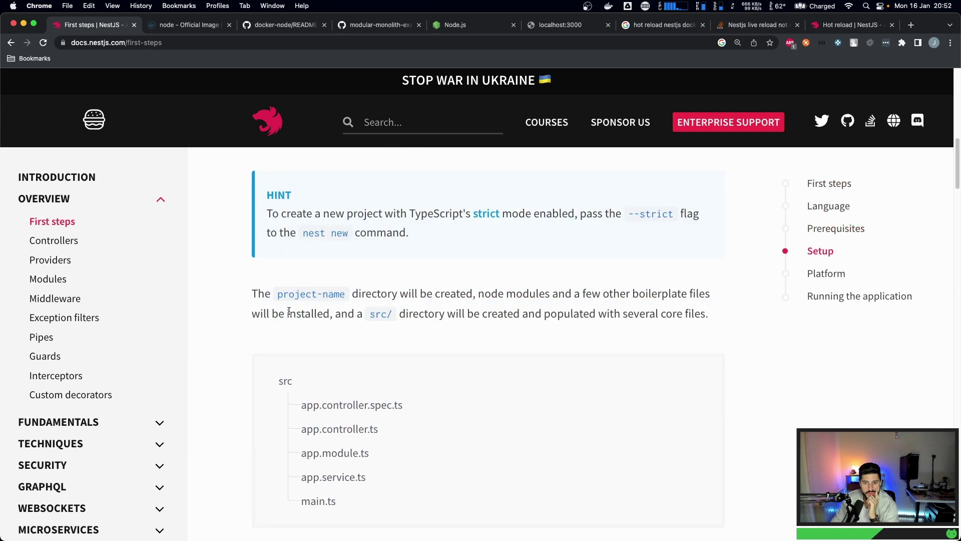
{"action": "scroll", "coordinate": [289, 311], "scroll_direction": "down", "scroll_amount": 12}
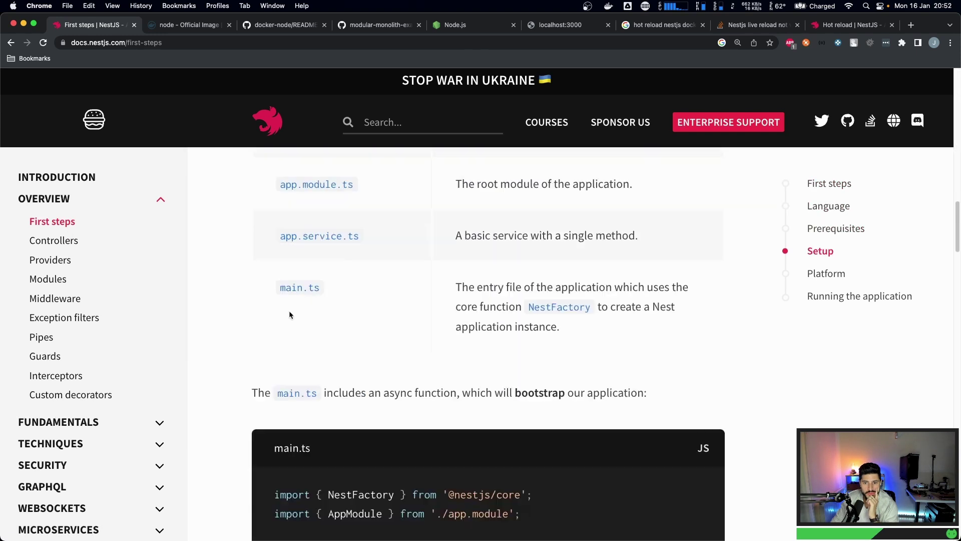
{"action": "scroll", "coordinate": [290, 314], "scroll_direction": "down", "scroll_amount": 4}
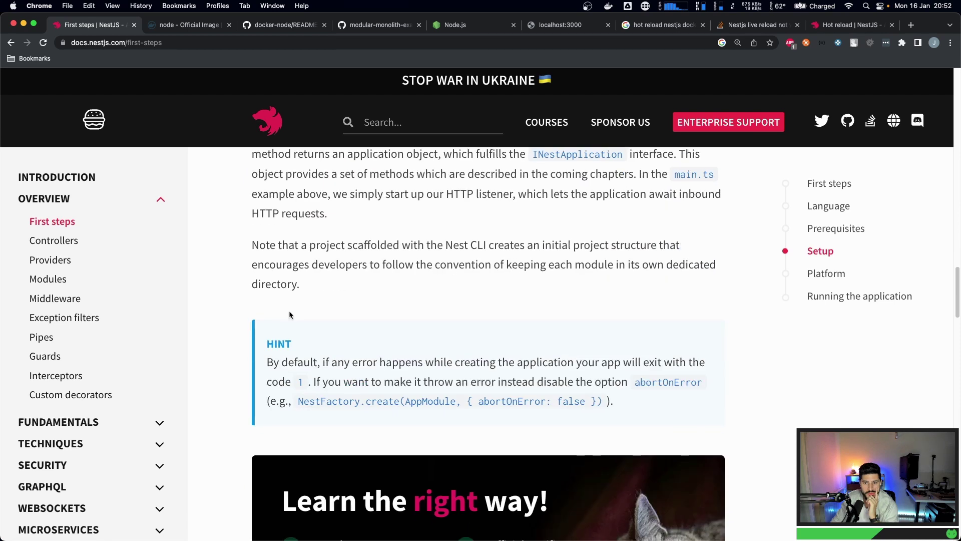
{"action": "scroll", "coordinate": [290, 315], "scroll_direction": "down", "scroll_amount": 4}
{"action": "scroll", "coordinate": [289, 314], "scroll_direction": "down", "scroll_amount": 15}
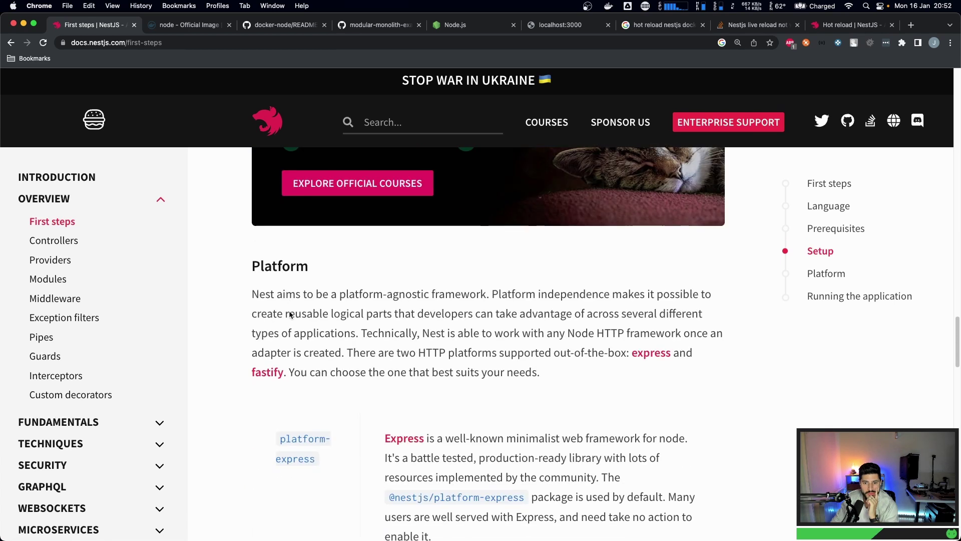
{"action": "scroll", "coordinate": [289, 314], "scroll_direction": "down", "scroll_amount": 6}
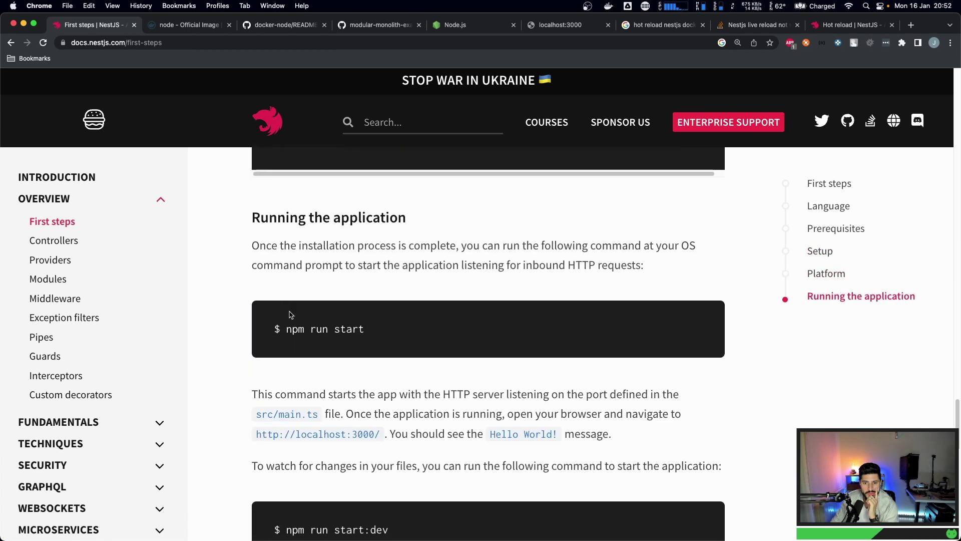
{"action": "scroll", "coordinate": [287, 317], "scroll_direction": "down", "scroll_amount": 6}
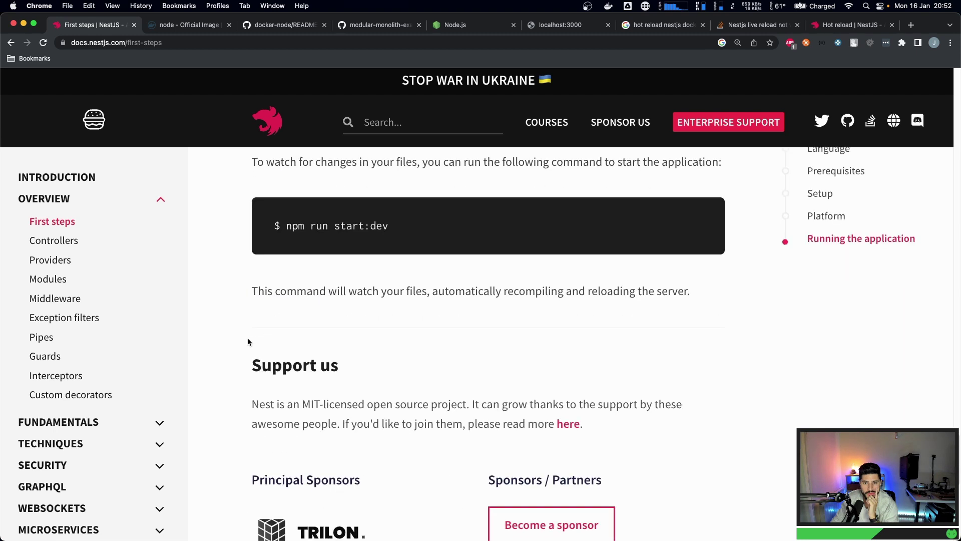
{"action": "scroll", "coordinate": [247, 343], "scroll_direction": "up", "scroll_amount": 6}
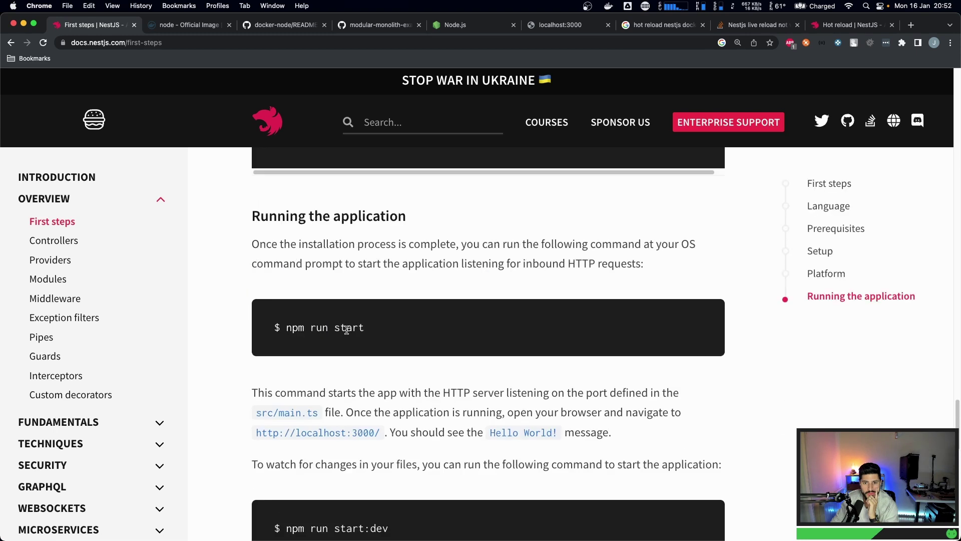
{"action": "scroll", "coordinate": [218, 333], "scroll_direction": "down", "scroll_amount": 8}
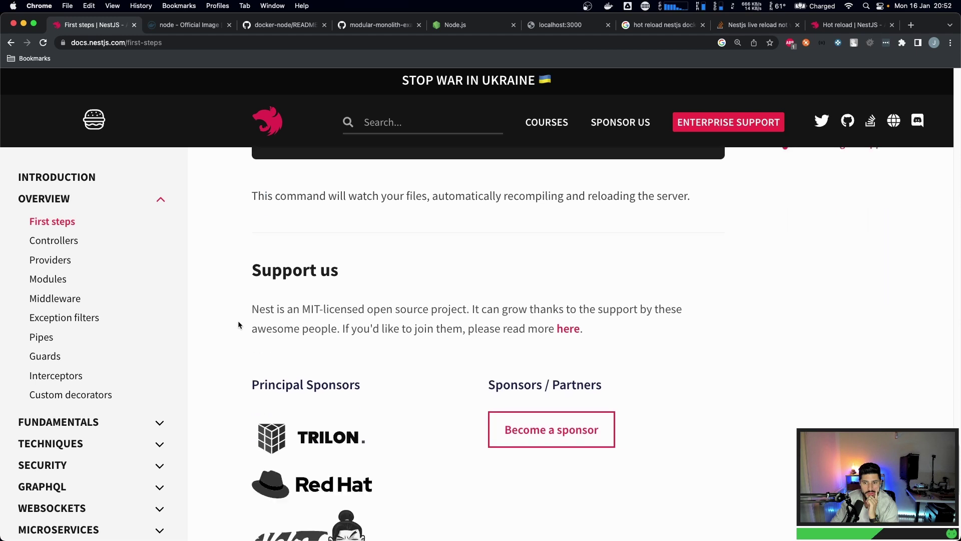
{"action": "scroll", "coordinate": [239, 324], "scroll_direction": "down", "scroll_amount": 5}
- Return to the Controllers page and read past the nest g resource CRUD hint
{"action": "left_click", "coordinate": [61, 243]}
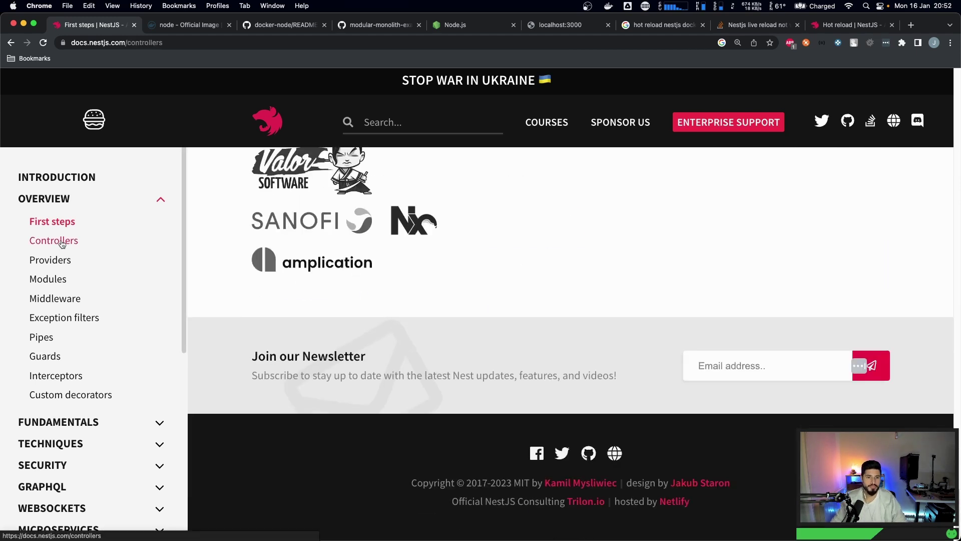
{"action": "scroll", "coordinate": [301, 286], "scroll_direction": "down", "scroll_amount": 7}
{"action": "scroll", "coordinate": [340, 276], "scroll_direction": "up", "scroll_amount": 3}
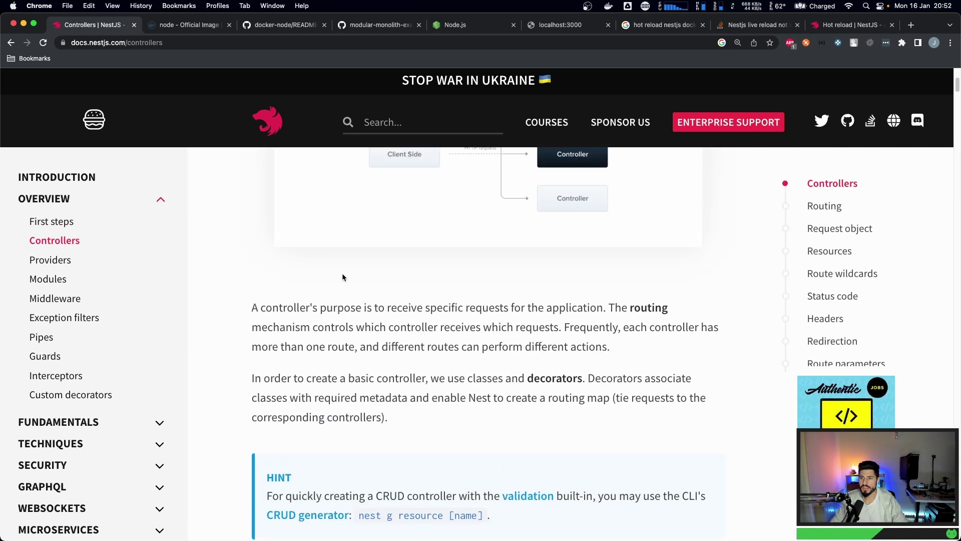
{"action": "scroll", "coordinate": [332, 284], "scroll_direction": "down", "scroll_amount": 3}
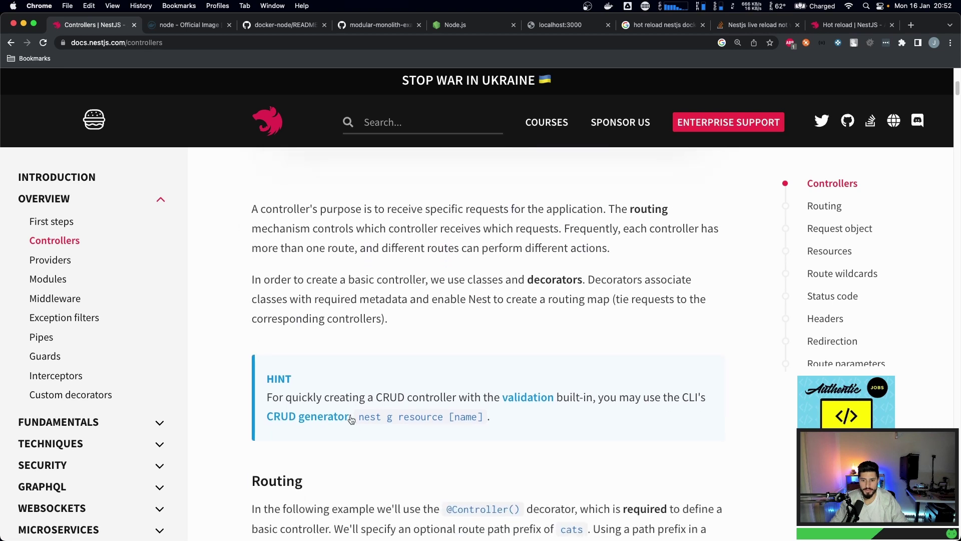
{"action": "left_click_drag", "start_coordinate": [360, 417], "coordinate": [438, 418]}
{"action": "left_click", "coordinate": [378, 419]}
{"action": "scroll", "coordinate": [262, 397], "scroll_direction": "down", "scroll_amount": 3}
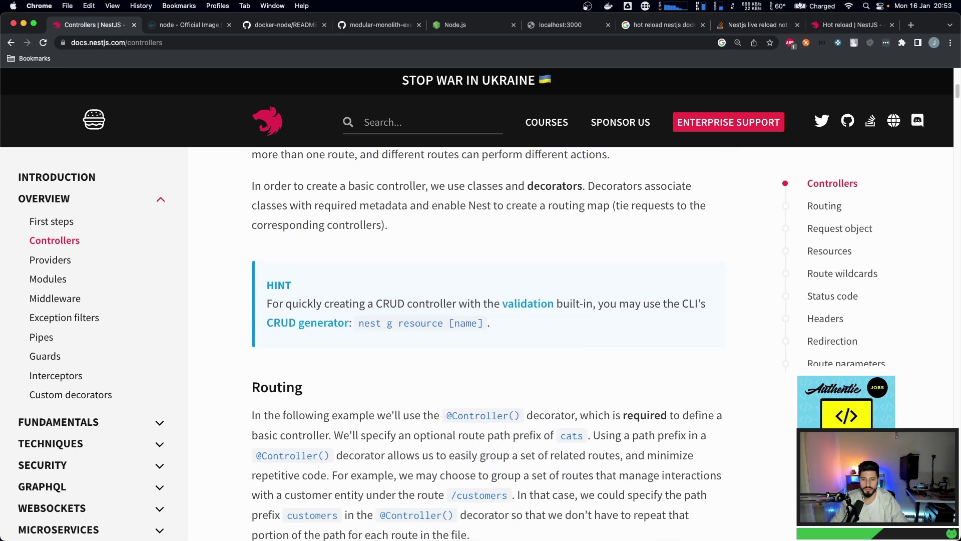
- Run nest g module upload in the container terminal
{"action": "key", "text": "super+Tab"}
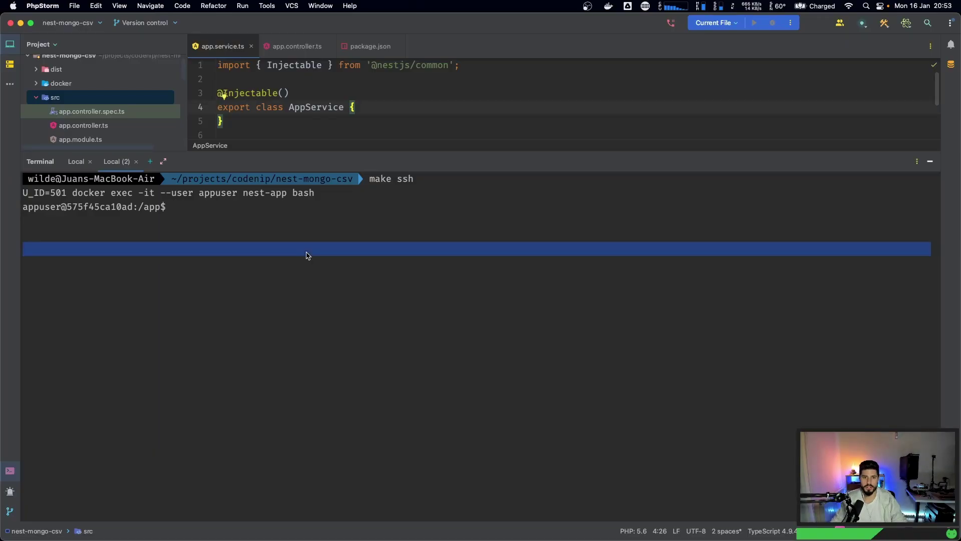
{"action": "type", "text": "nest"}
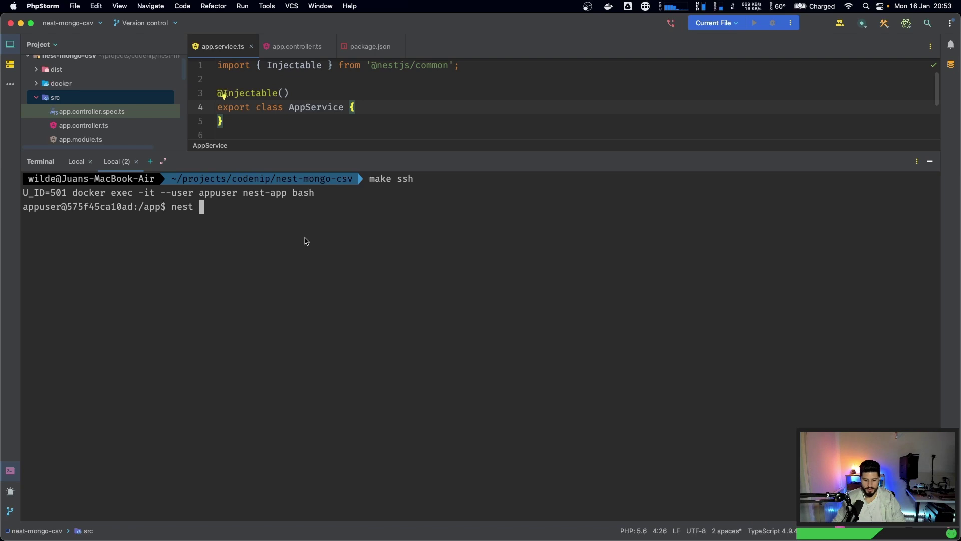
{"action": "type", "text": " g m"}
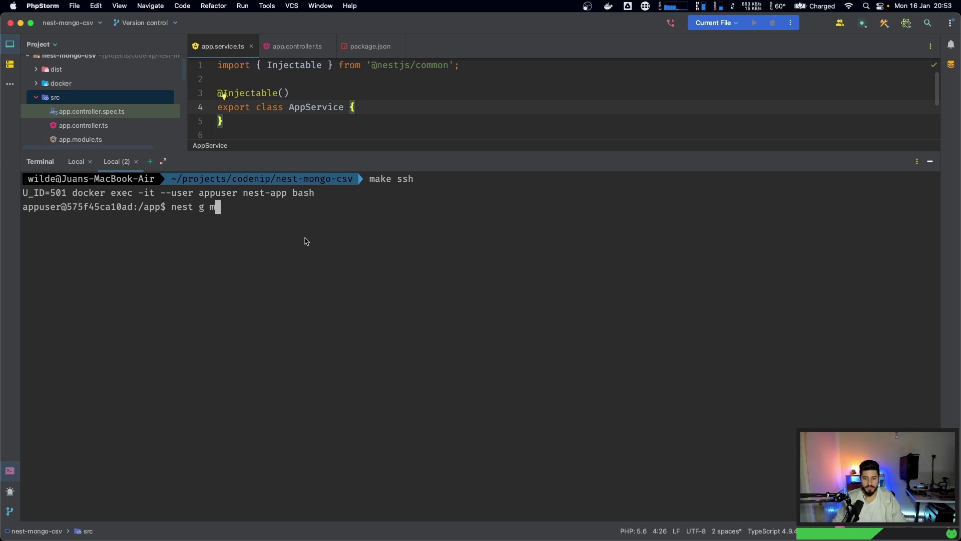
{"action": "type", "text": "odule upd"}
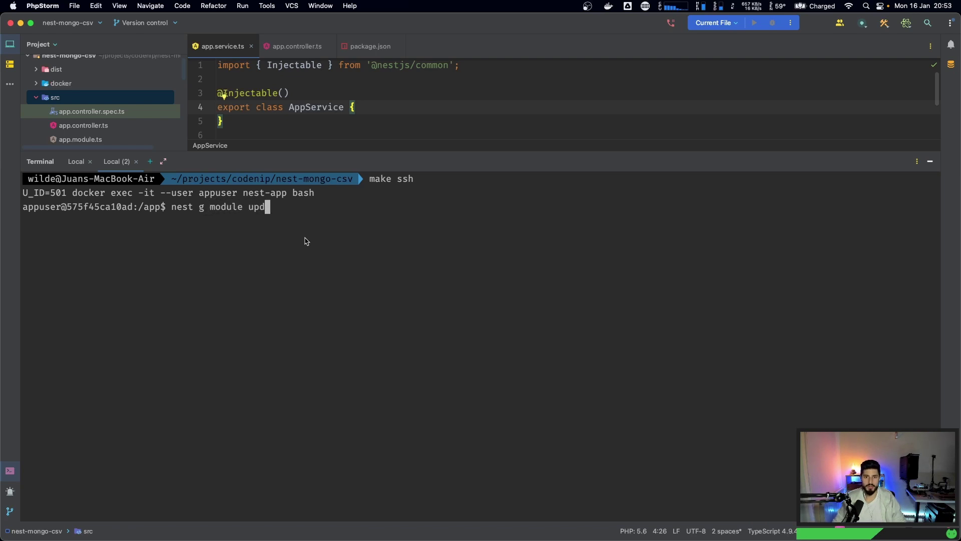
{"action": "key", "text": "BackSpace"}
{"action": "type", "text": "load"}
{"action": "key", "text": "Return"}
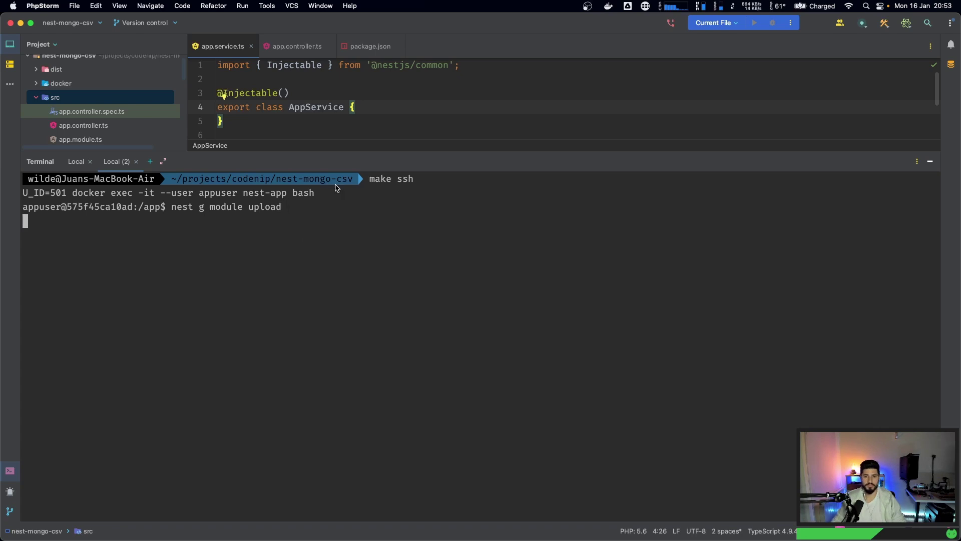
- Expand the src/upload folder and open the new upload.module.ts
{"action": "left_click_drag", "start_coordinate": [364, 152], "coordinate": [387, 297]}
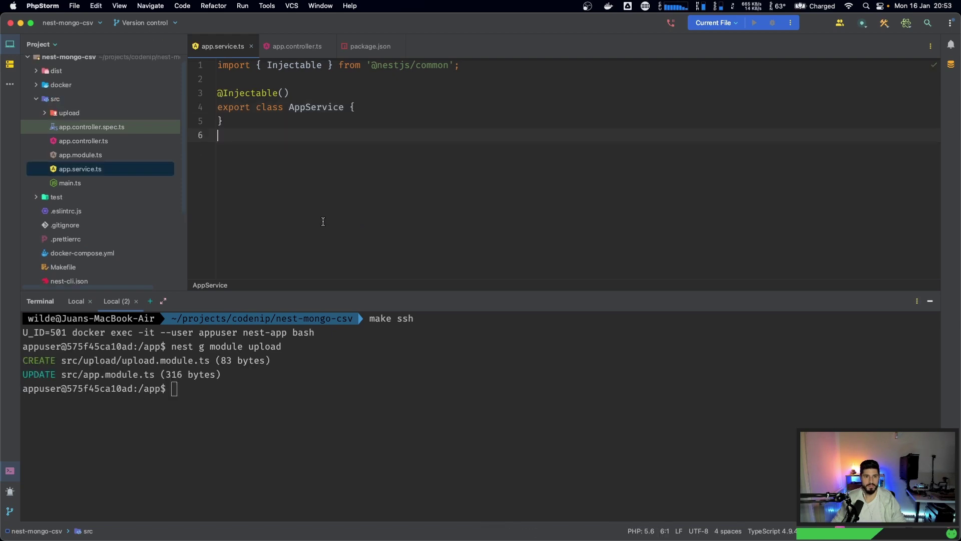
{"action": "left_click", "coordinate": [58, 114]}
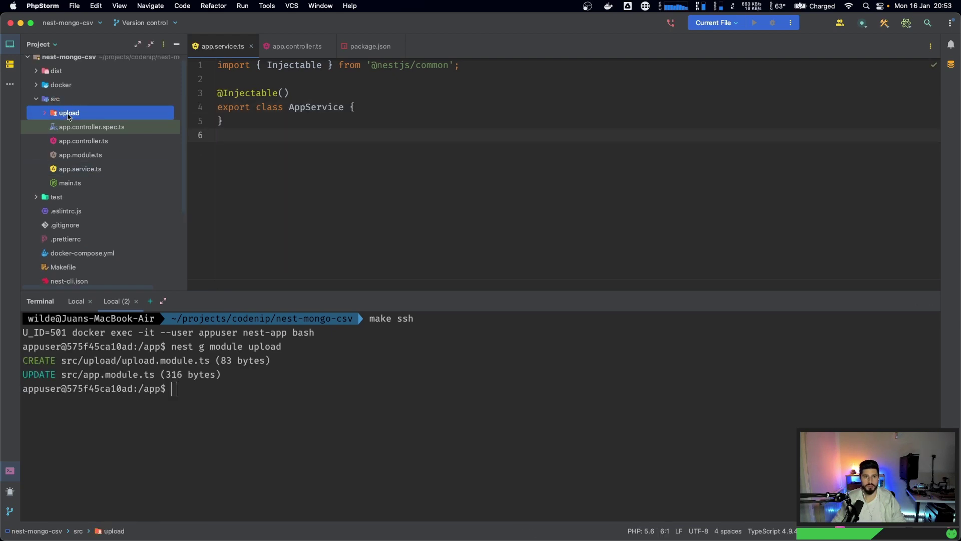
{"action": "double_click", "coordinate": [69, 115]}
{"action": "left_click", "coordinate": [84, 130]}
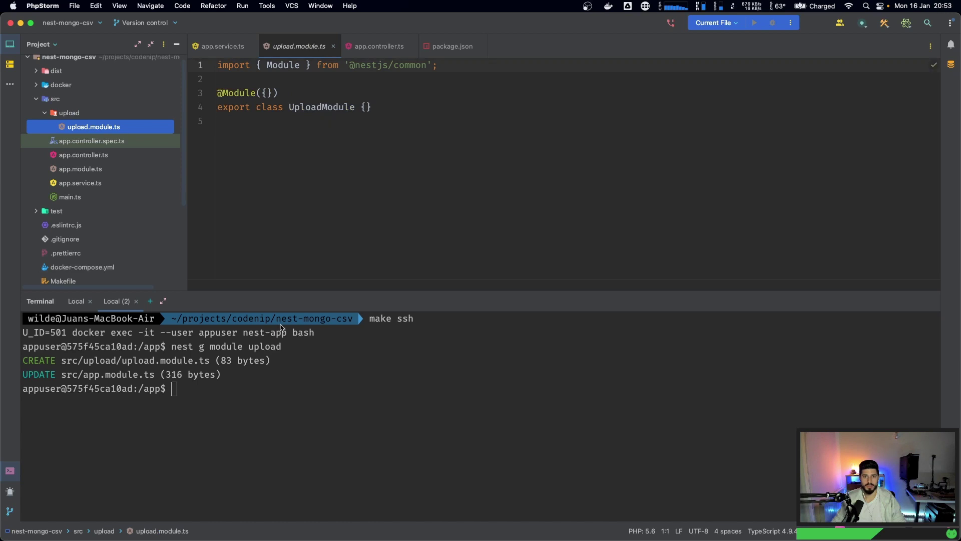
- Run nest g controller upload by editing the previous generate command
{"action": "left_click", "coordinate": [296, 409]}
{"action": "key", "text": "Up"}
{"action": "key", "text": "BackSpace"}
{"action": "key", "text": "BackSpace"}
{"action": "key", "text": "BackSpace"}
{"action": "key", "text": "BackSpace"}
{"action": "key", "text": "BackSpace"}
{"action": "key", "text": "BackSpace"}
{"action": "key", "text": "BackSpace"}
{"action": "key", "text": "BackSpace"}
{"action": "key", "text": "BackSpace"}
{"action": "key", "text": "BackSpace"}
{"action": "key", "text": "BackSpace"}
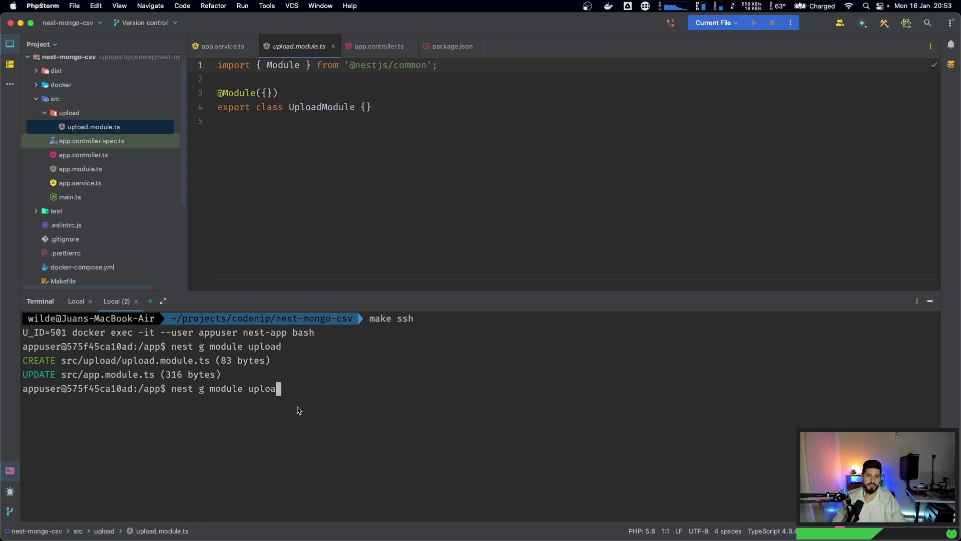
{"action": "key", "text": "BackSpace"}
{"action": "key", "text": "BackSpace"}
{"action": "type", "text": "controlle"}
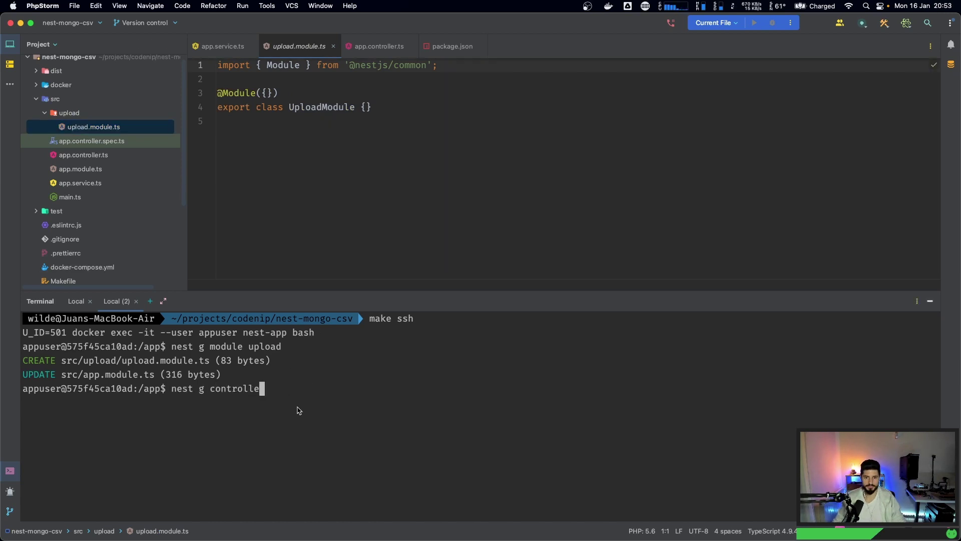
{"action": "type", "text": "r upload"}
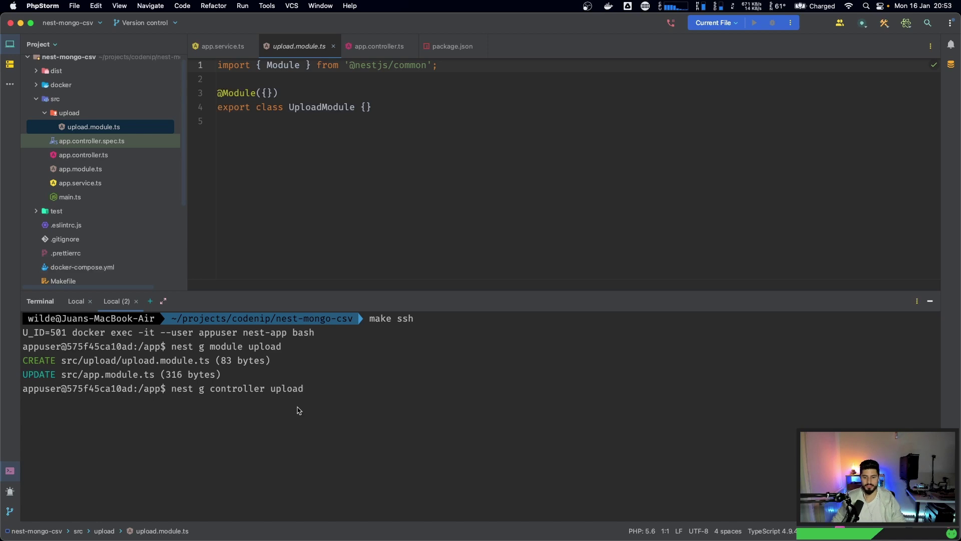
{"action": "key", "text": "Return"}
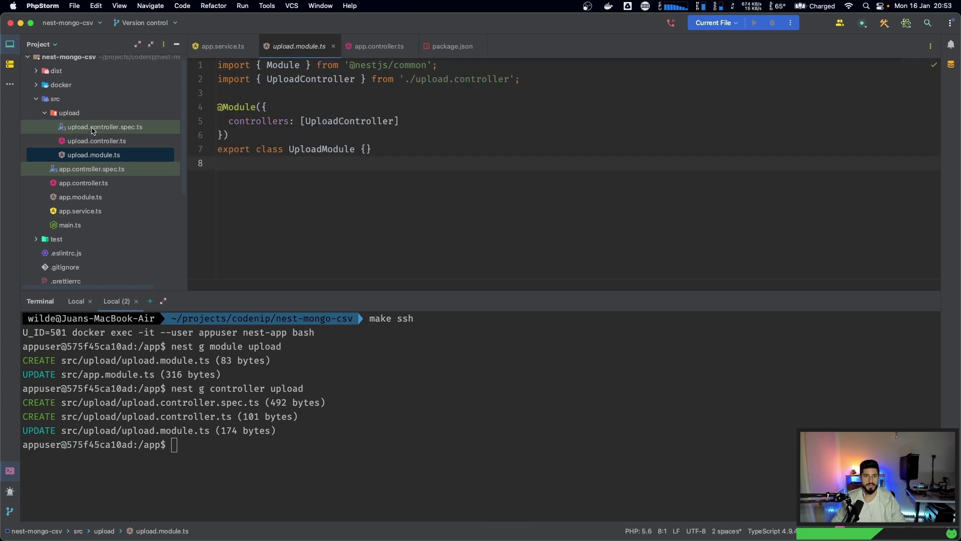
- Open upload.controller.ts and place the cursor inside the UploadController class
{"action": "left_click", "coordinate": [92, 129]}
{"action": "left_click", "coordinate": [95, 142]}
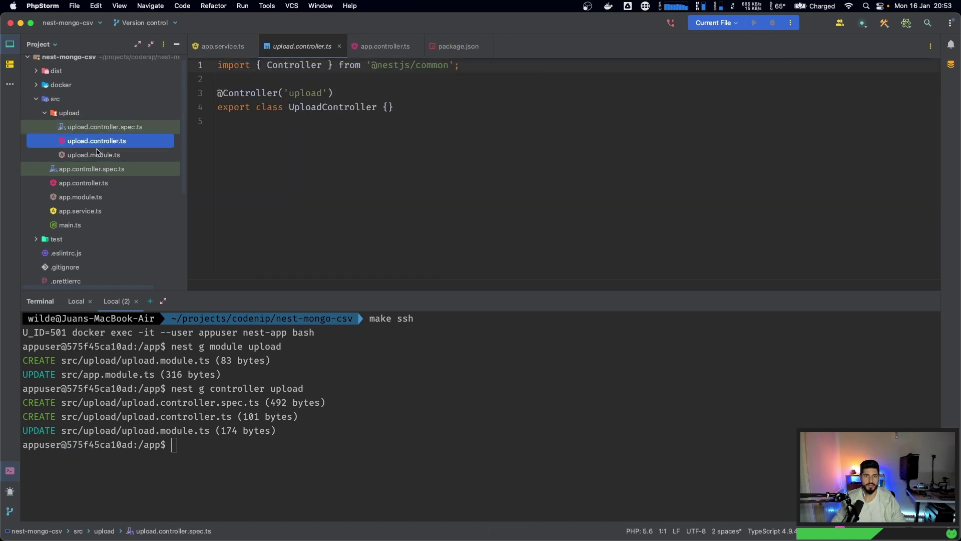
{"action": "left_click", "coordinate": [388, 107]}
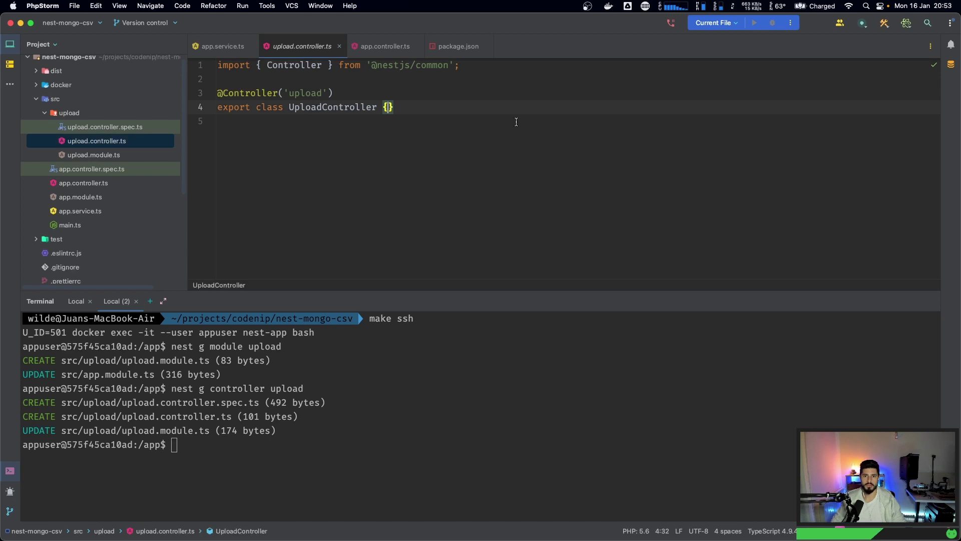
{"action": "key", "text": "Return"}
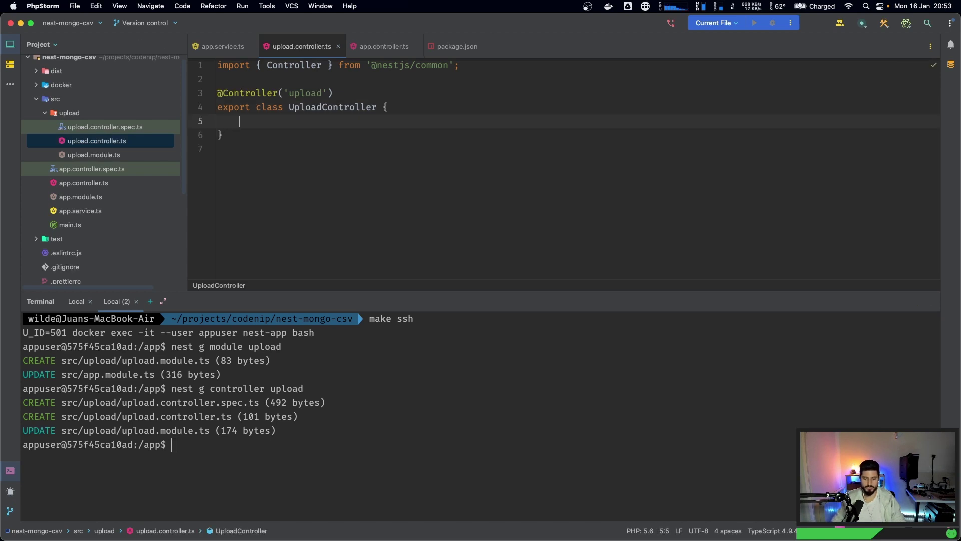
{"action": "double_click", "coordinate": [298, 94]}
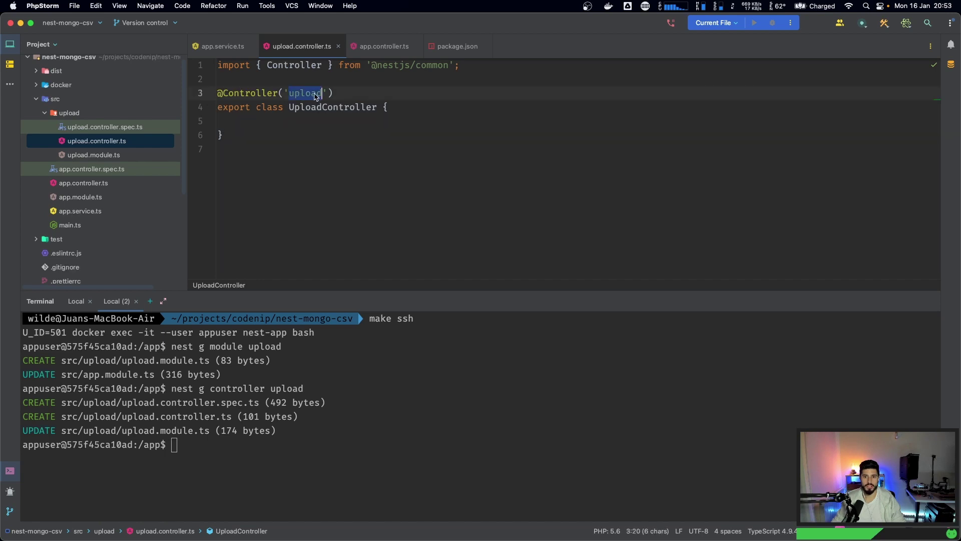
{"action": "left_click", "coordinate": [353, 93]}
{"action": "left_click", "coordinate": [294, 126]}
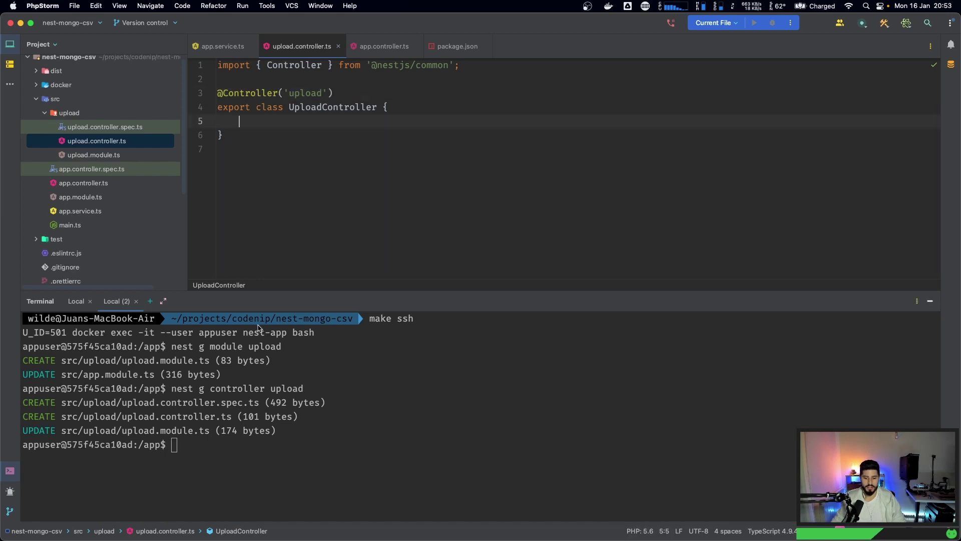
{"action": "type", "text": "@pos"}
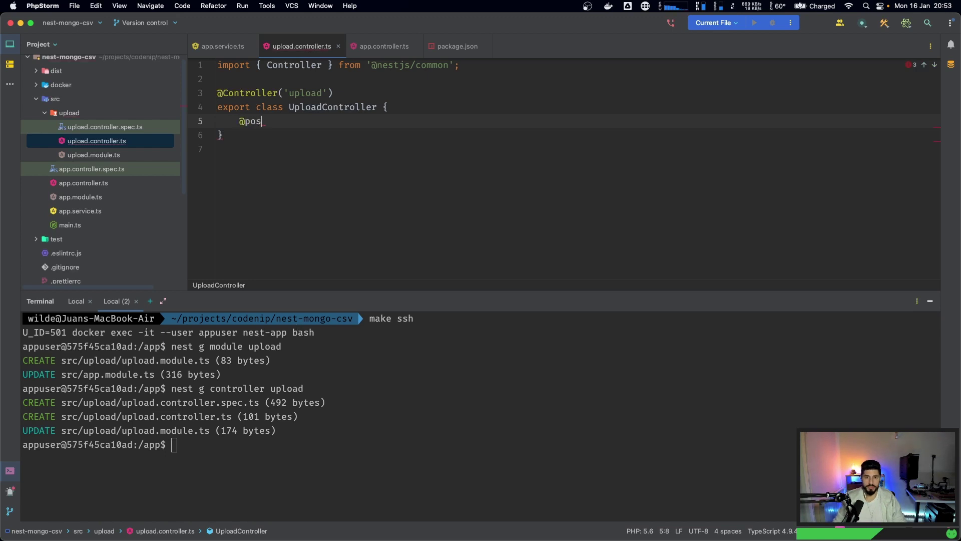
{"action": "key", "text": "BackSpace"}
{"action": "key", "text": "BackSpace"}
{"action": "type", "text": "Post"}
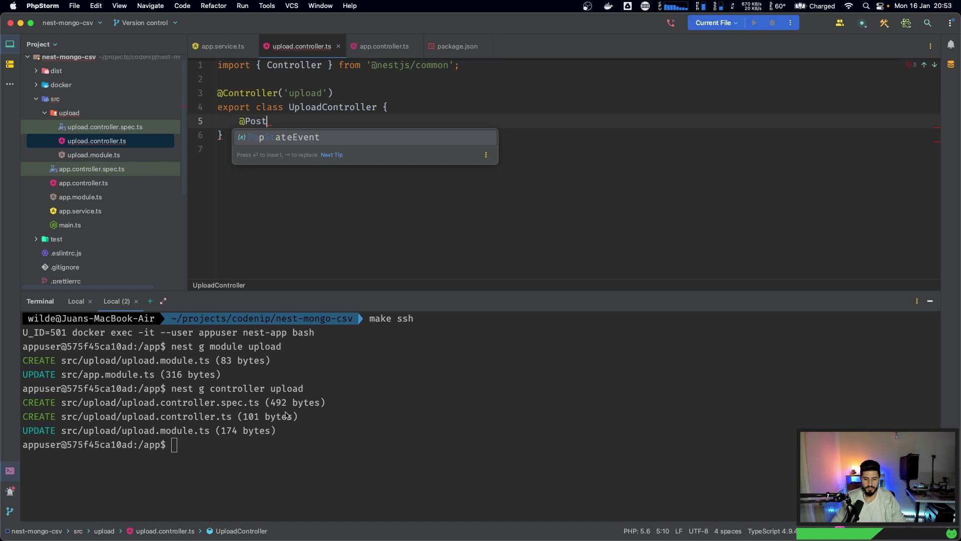
{"action": "left_click", "coordinate": [322, 65]}
{"action": "type", "text": ", Postr"}
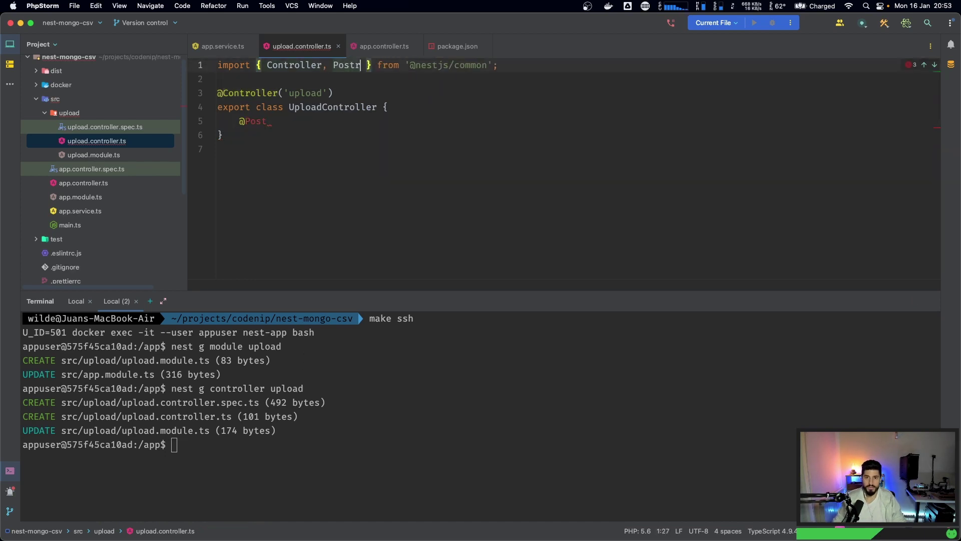
{"action": "key", "text": "BackSpace"}
{"action": "left_click", "coordinate": [318, 122]}
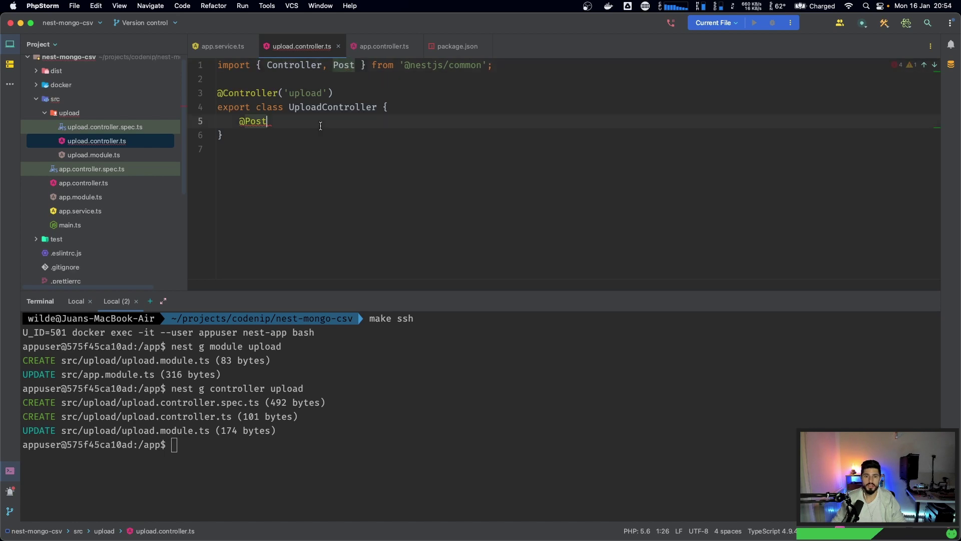
{"action": "type", "text": "()"}
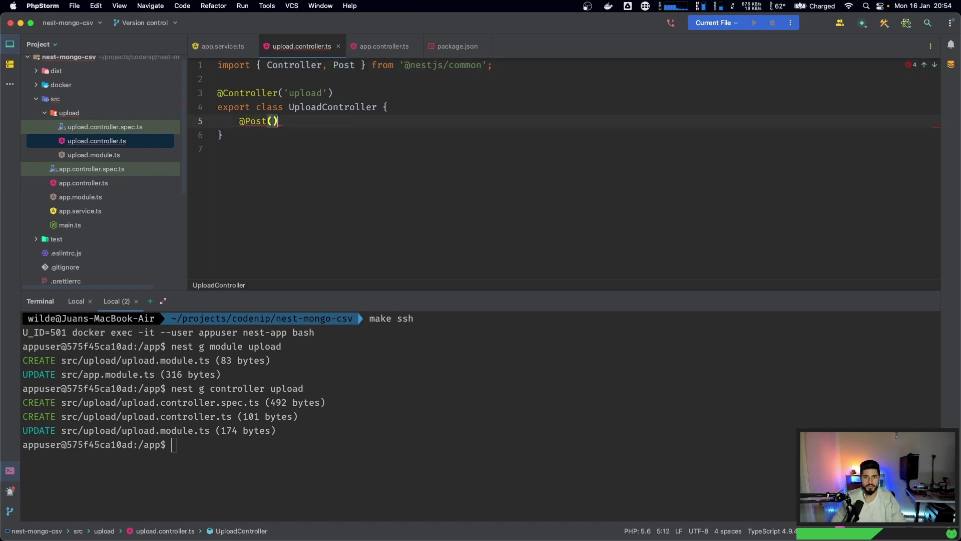
{"action": "key", "text": "Return"}
{"action": "type", "text": "as"}
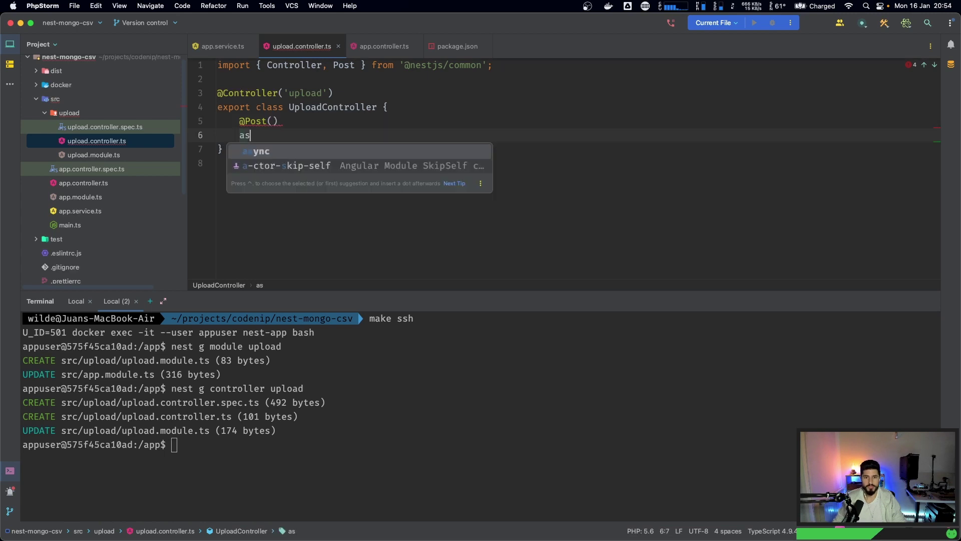
{"action": "type", "text": "ync uploadFile"}
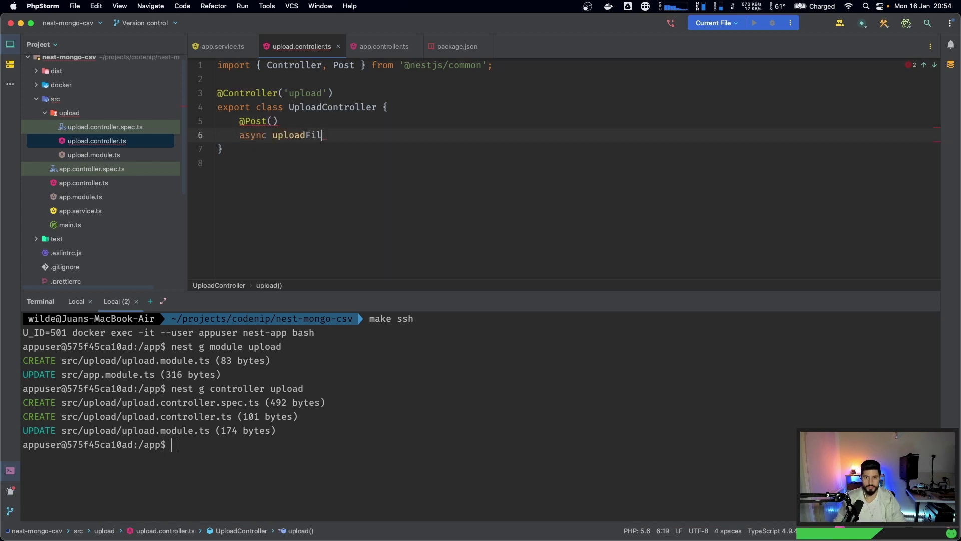
{"action": "key", "text": "BackSpace"}
{"action": "key", "text": "BackSpace"}
{"action": "key", "text": "BackSpace"}
{"action": "key", "text": "BackSpace"}
{"action": "type", "text": "Vs"}
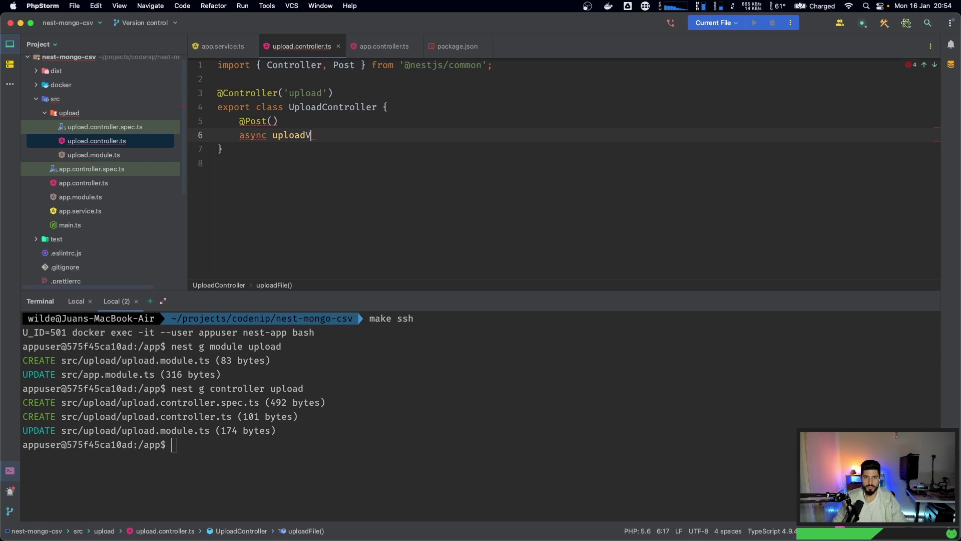
{"action": "key", "text": "BackSpace"}
{"action": "key", "text": "BackSpace"}
{"action": "type", "text": "Csv"}
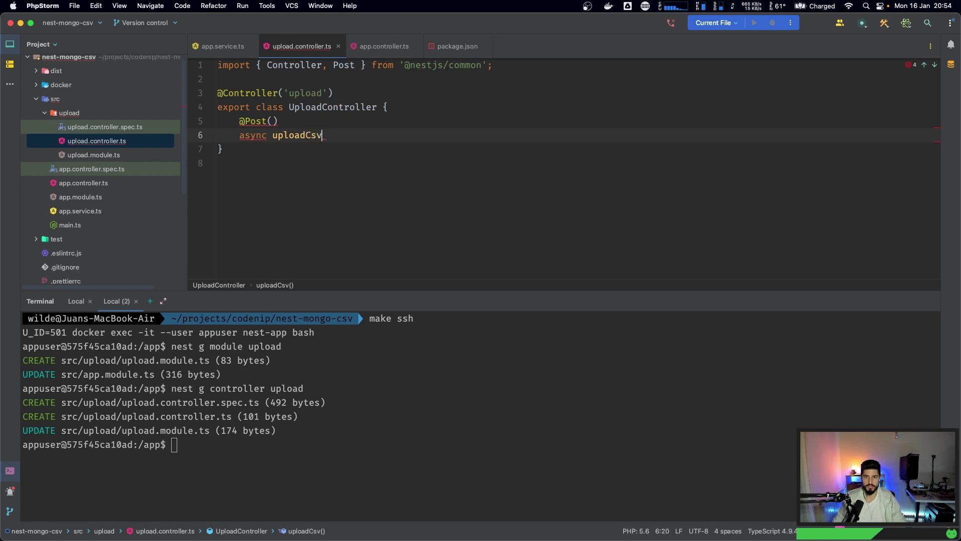
{"action": "type", "text": "() {"}
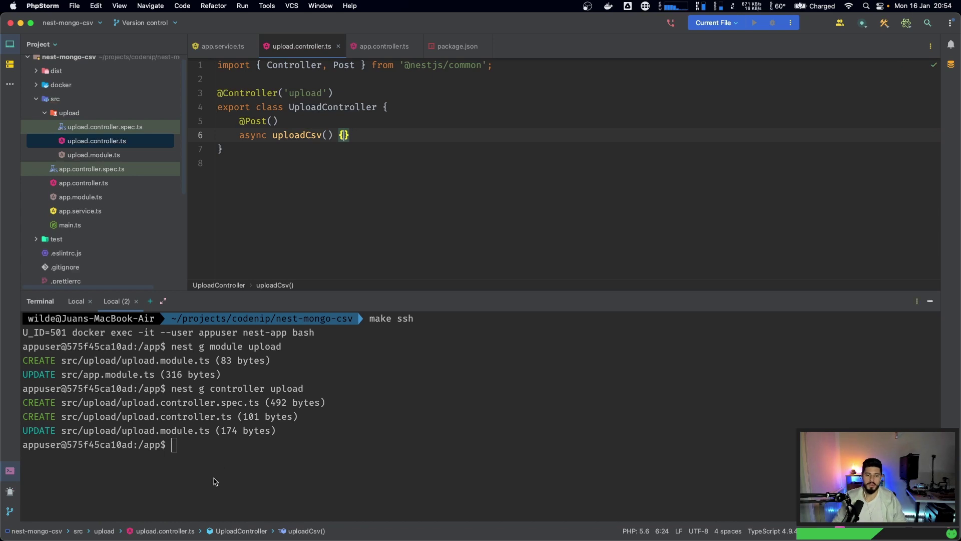
{"action": "left_click", "coordinate": [384, 233]}
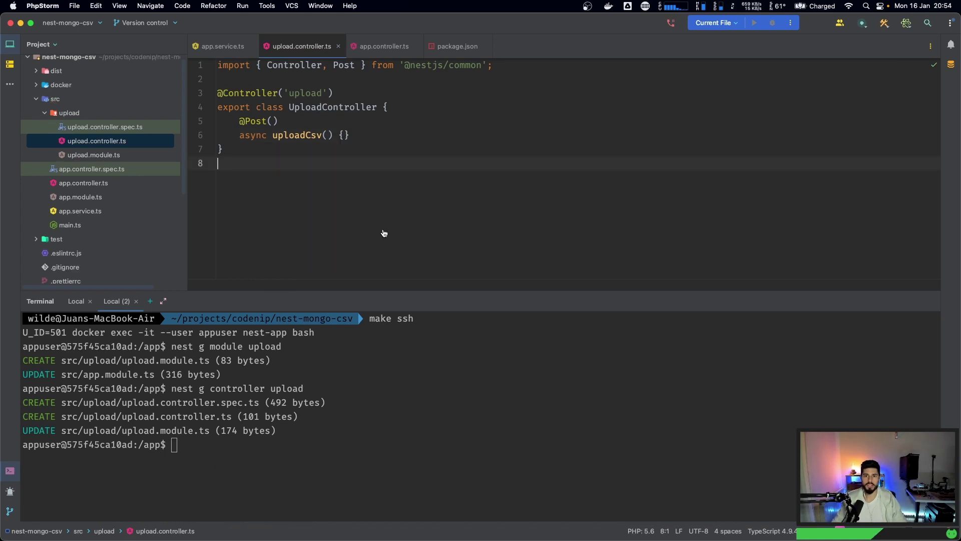
{"action": "key", "text": "super+Tab"}
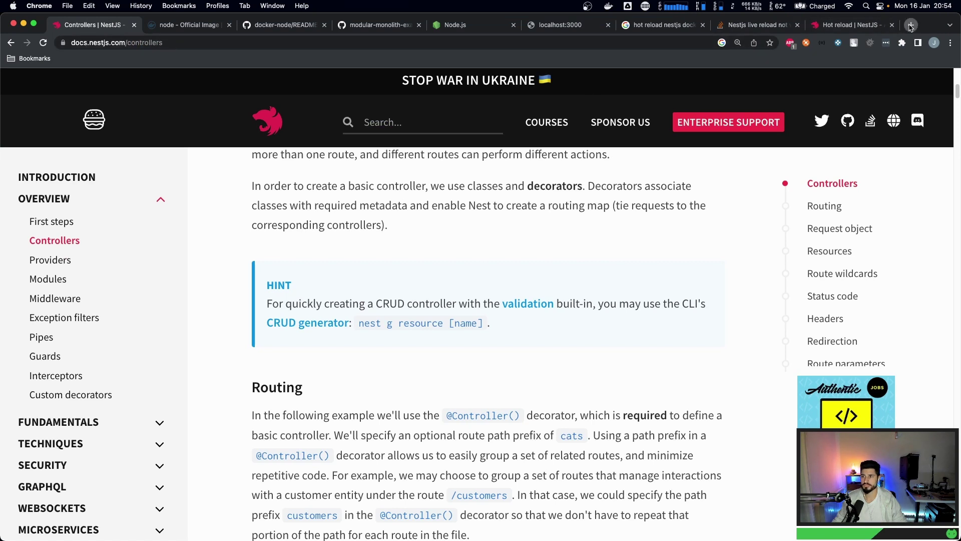
- Search Google for 'list routes nestjs' and open the Stack Overflow question on listing all routes
{"action": "left_click", "coordinate": [911, 25]}
{"action": "type", "text": "chec"}
{"action": "key", "text": "BackSpace"}
{"action": "key", "text": "BackSpace"}
{"action": "key", "text": "BackSpace"}
{"action": "key", "text": "BackSpace"}
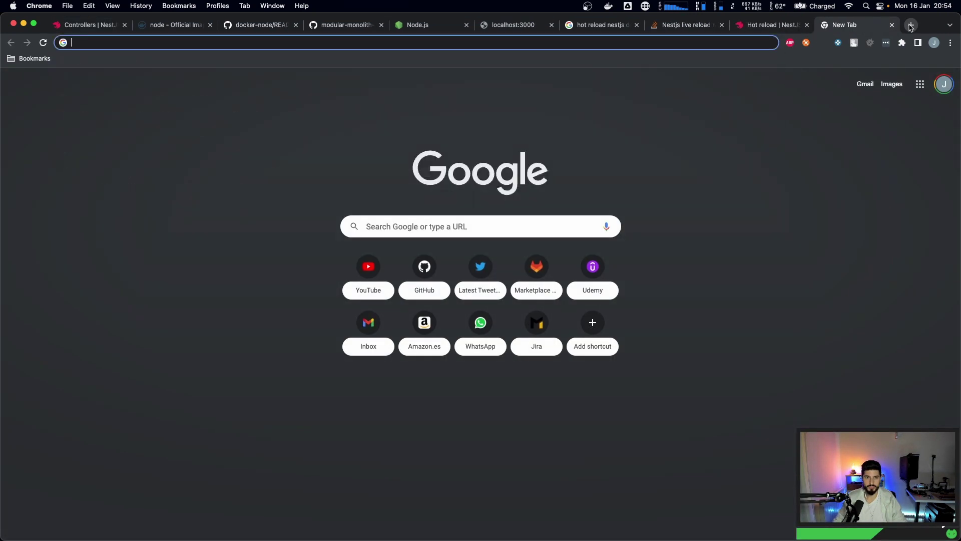
{"action": "type", "text": "chec"}
{"action": "key", "text": "BackSpace"}
{"action": "key", "text": "BackSpace"}
{"action": "key", "text": "BackSpace"}
{"action": "key", "text": "BackSpace"}
{"action": "type", "text": "doc"}
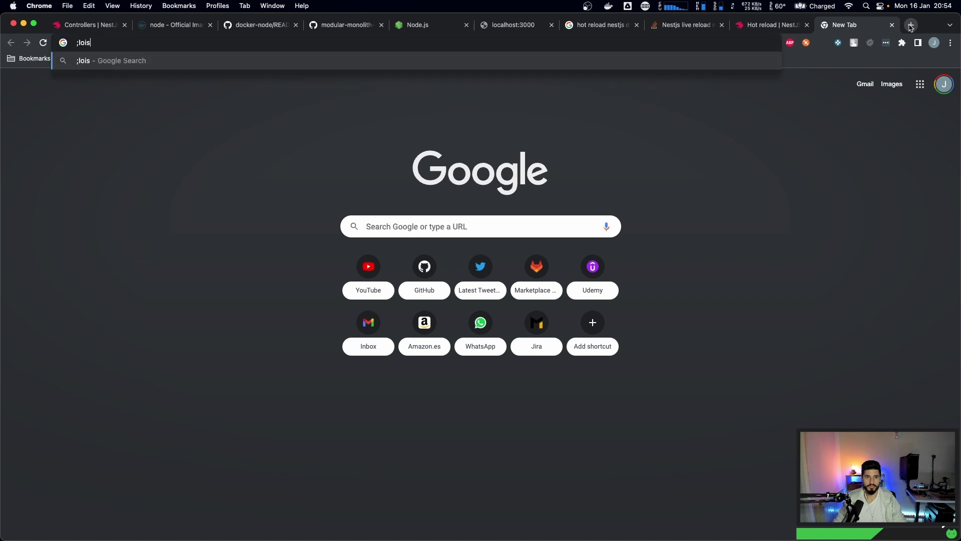
{"action": "key", "text": "BackSpace"}
{"action": "key", "text": "BackSpace"}
{"action": "key", "text": "BackSpace"}
{"action": "type", "text": "list "}
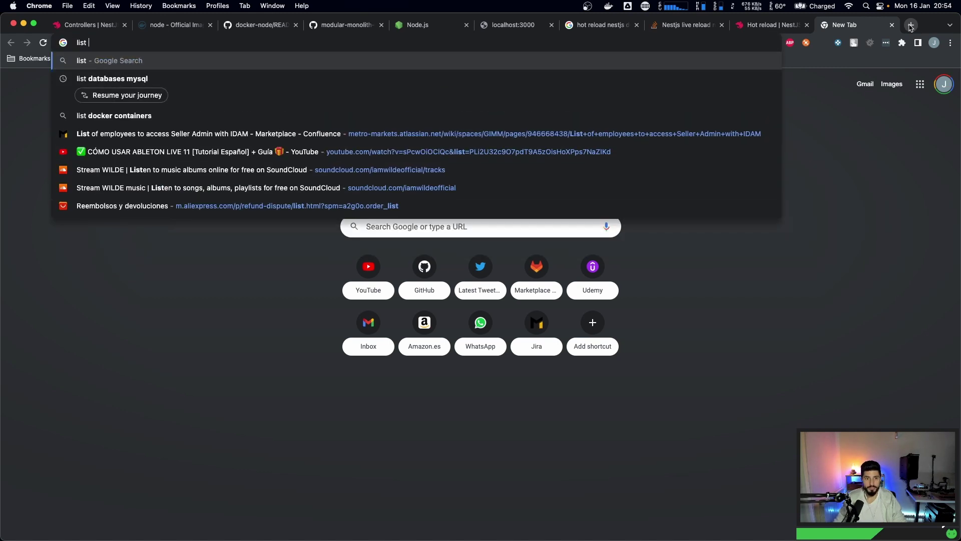
{"action": "type", "text": "routes nestjs"}
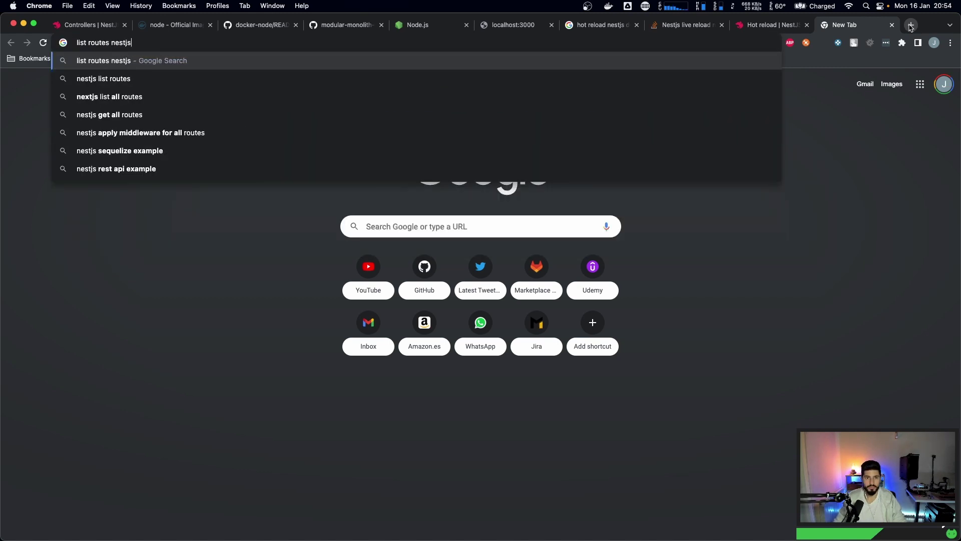
{"action": "key", "text": "Return"}
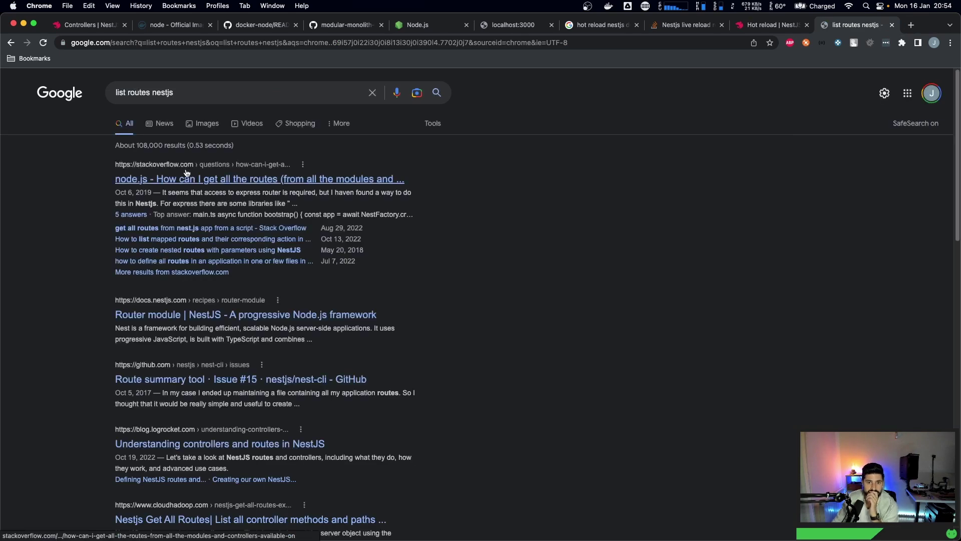
{"action": "left_click", "coordinate": [193, 181], "text": "super"}
{"action": "key", "text": "ctrl+Tab"}
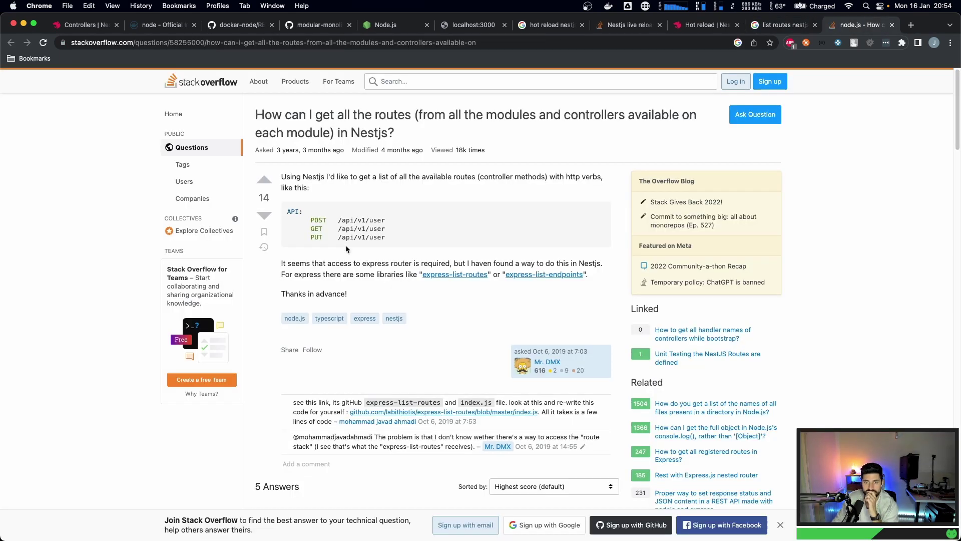
- Read through the Stack Overflow answers on listing every NestJS route, then close the page
{"action": "scroll", "coordinate": [314, 252], "scroll_direction": "down", "scroll_amount": 5}
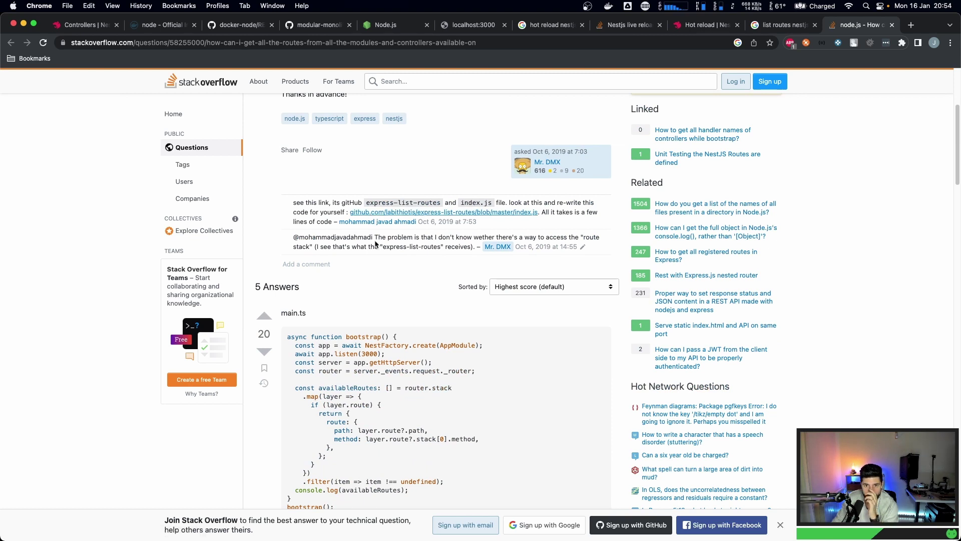
{"action": "scroll", "coordinate": [376, 244], "scroll_direction": "down", "scroll_amount": 2}
{"action": "scroll", "coordinate": [376, 244], "scroll_direction": "down", "scroll_amount": 12}
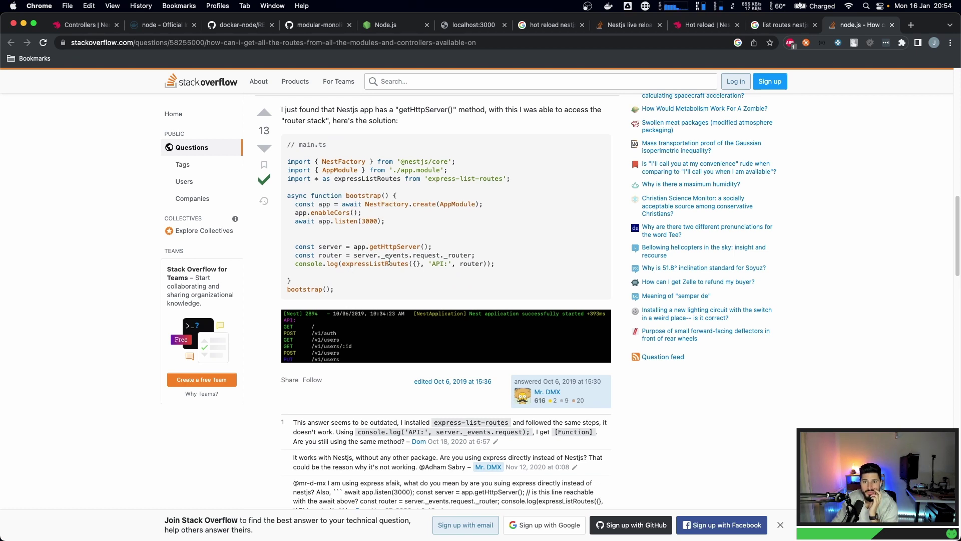
{"action": "scroll", "coordinate": [389, 261], "scroll_direction": "down", "scroll_amount": 5}
{"action": "scroll", "coordinate": [390, 261], "scroll_direction": "down", "scroll_amount": 1}
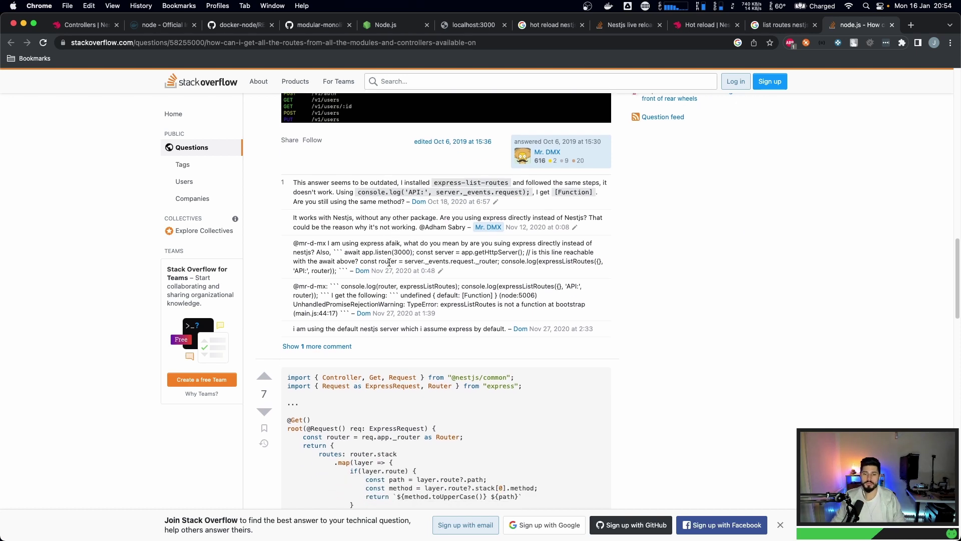
{"action": "scroll", "coordinate": [389, 261], "scroll_direction": "up", "scroll_amount": 12}
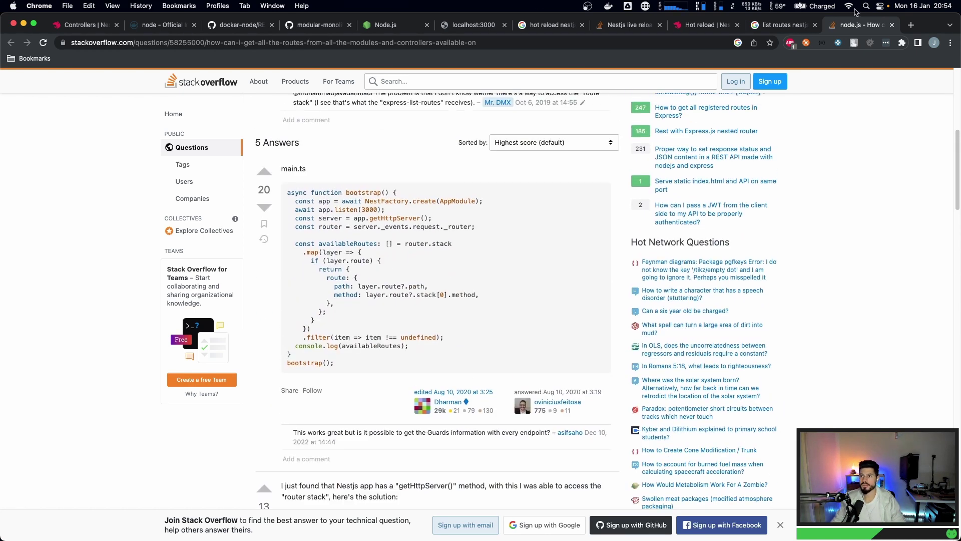
{"action": "key", "text": "super+w"}
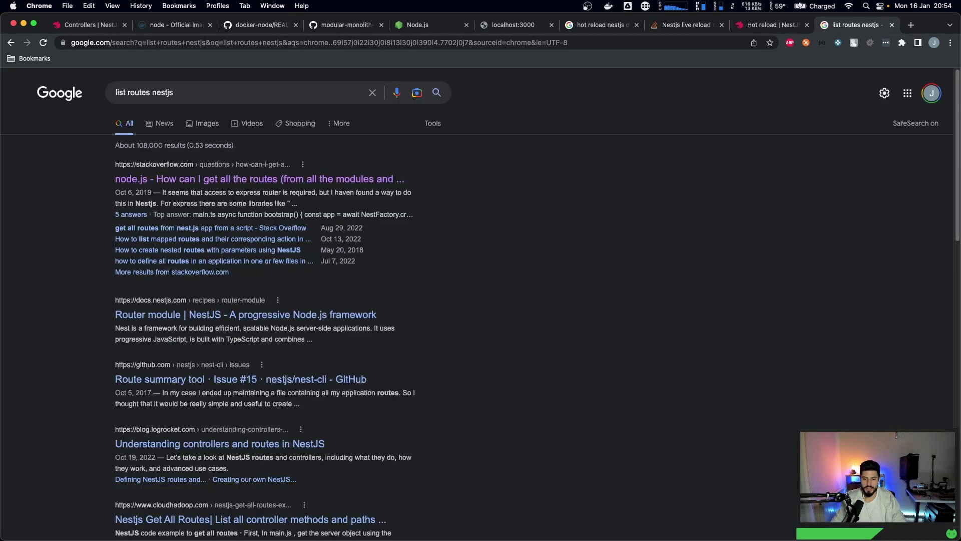
{"action": "key", "text": "super+Tab"}
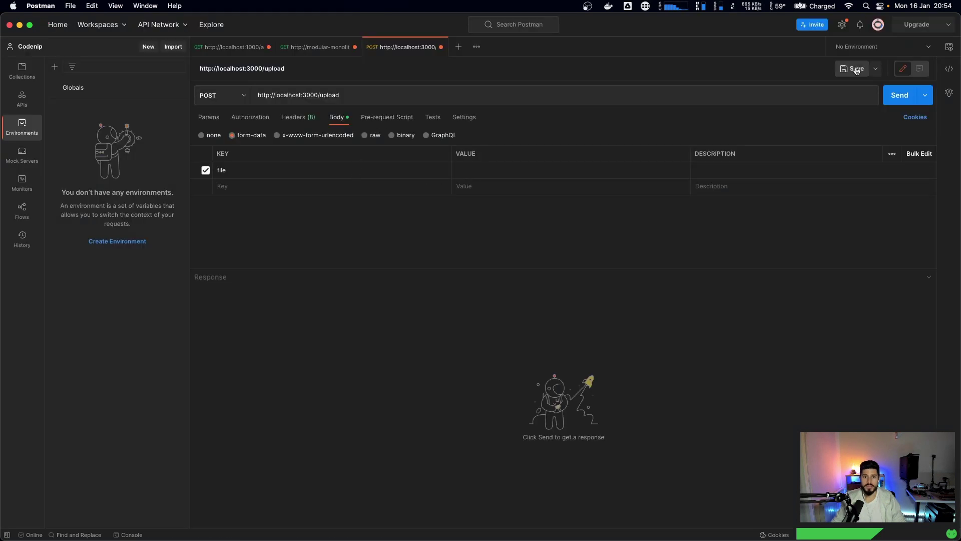
- Send the POST request to localhost:3000/upload and confirm the 201 Created status
{"action": "left_click", "coordinate": [900, 96]}
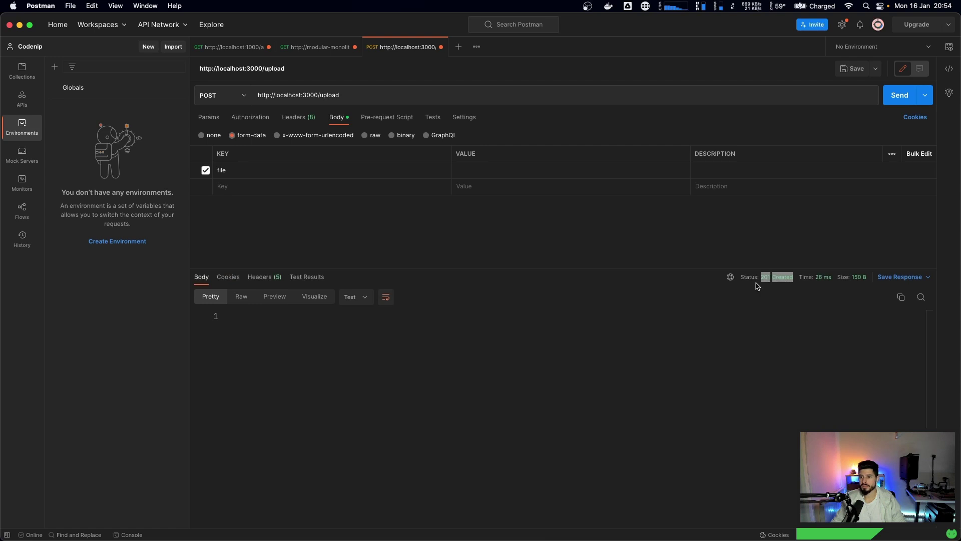
{"action": "key", "text": "super+Tab"}
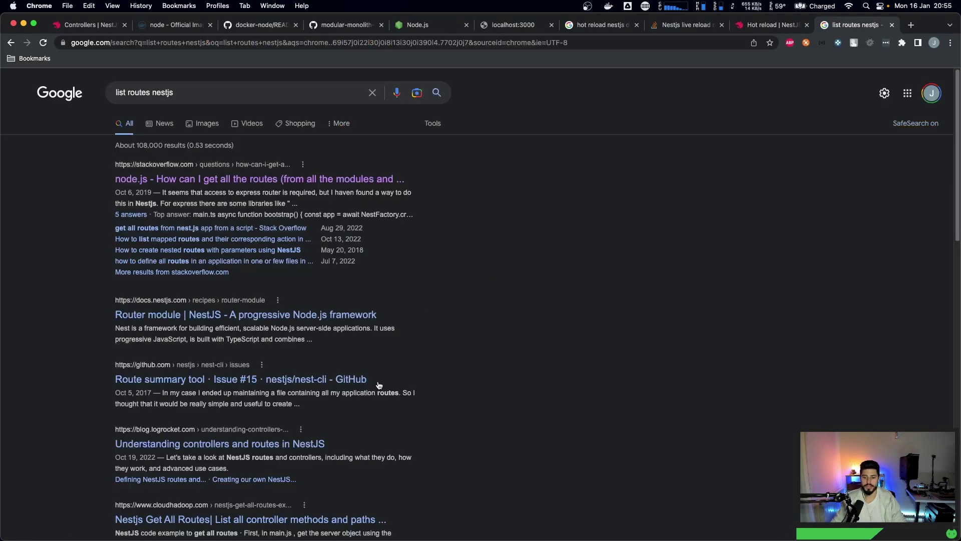
{"action": "key", "text": "super+Tab"}
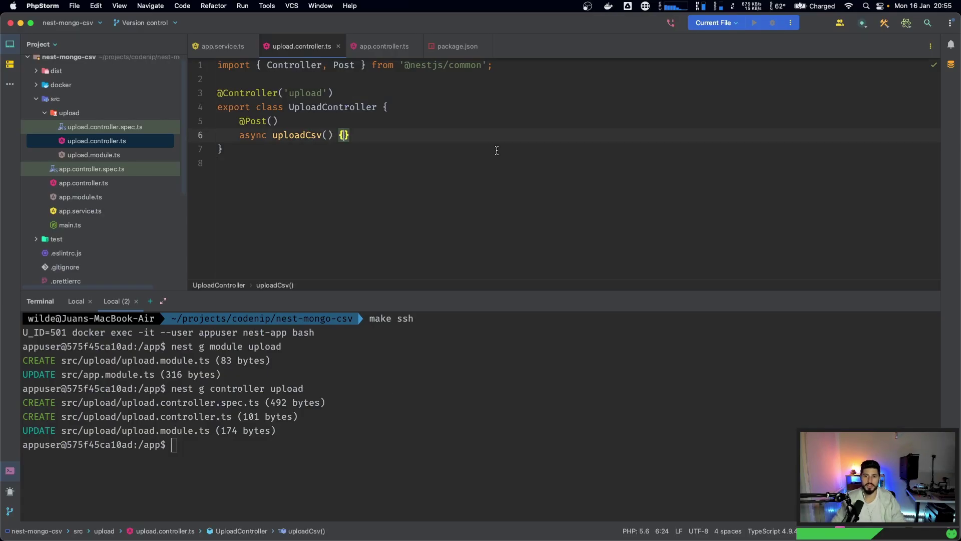
- Add console.log('working fine!') to uploadCsv and check the Nest watcher recompiled with 0 errors
{"action": "key", "text": "Return"}
{"action": "type", "text": "con"}
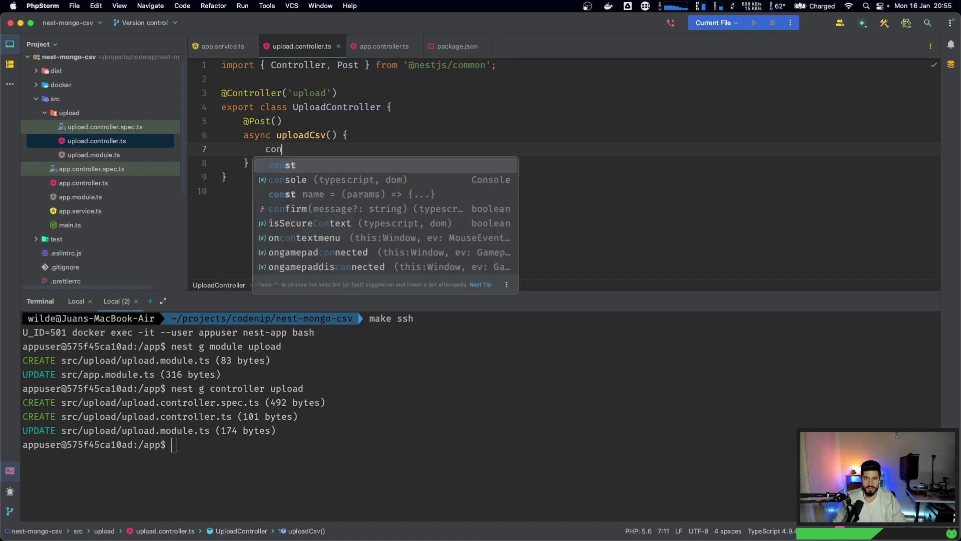
{"action": "type", "text": "sole.log('"}
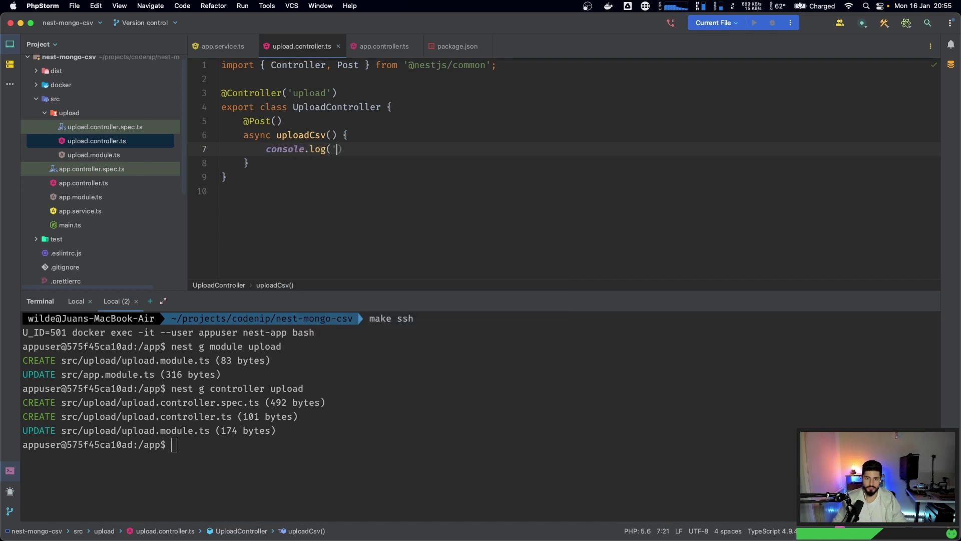
{"action": "type", "text": "working fine"}
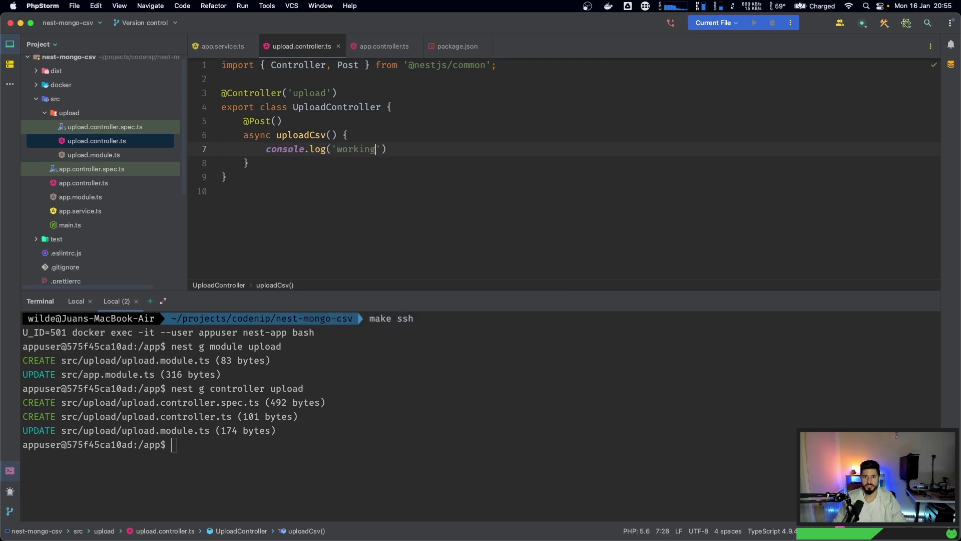
{"action": "type", "text": "!"}
{"action": "key", "text": "BackSpace"}
{"action": "key", "text": "End"}
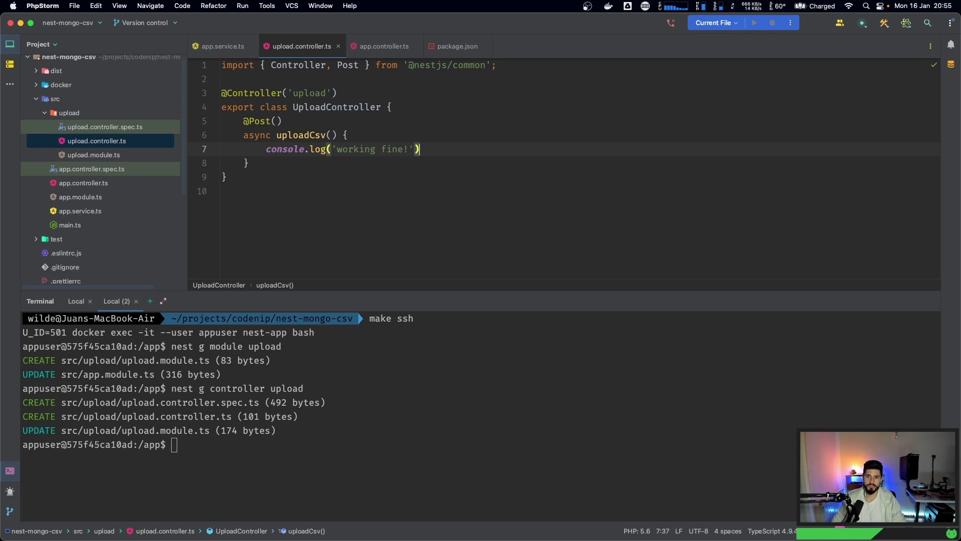
{"action": "left_click", "coordinate": [459, 166]}
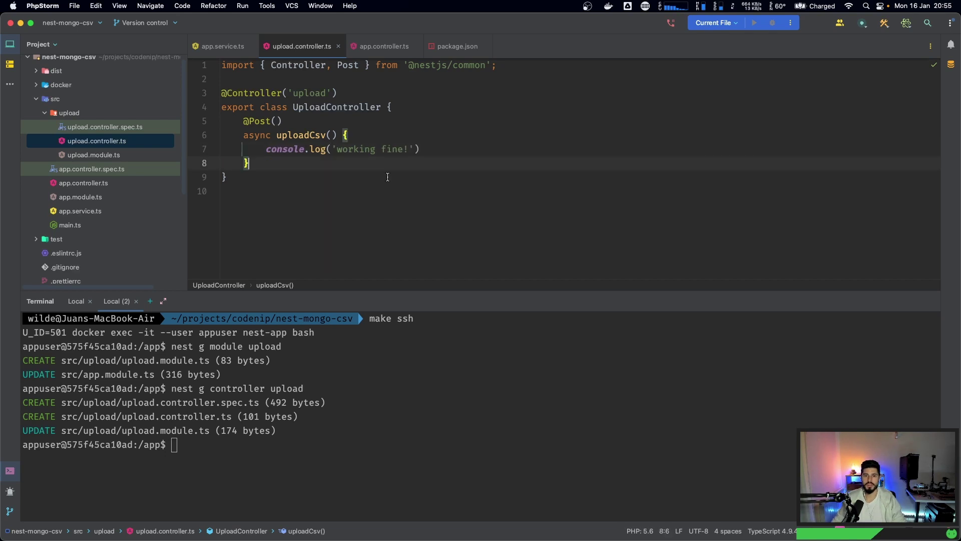
{"action": "left_click", "coordinate": [76, 301]}
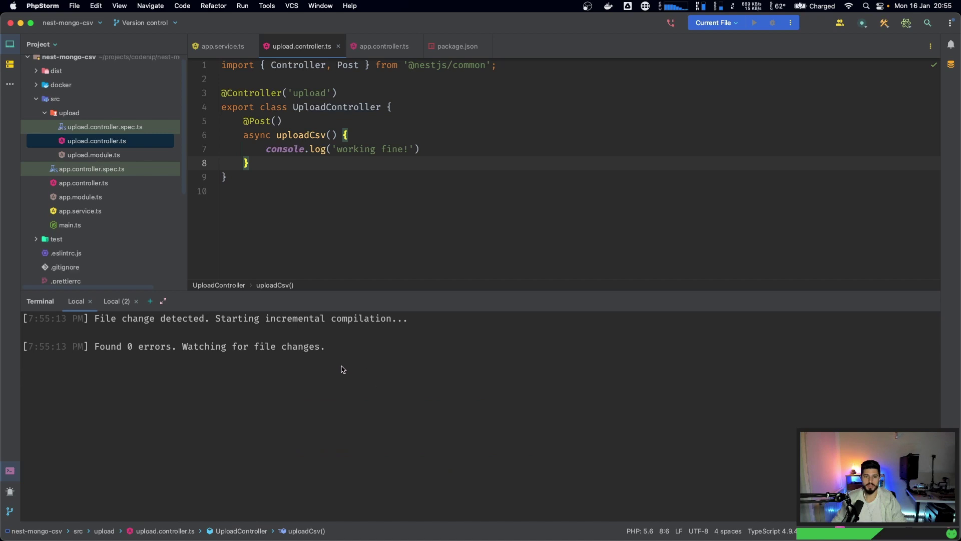
{"action": "key", "text": "ctrl+Right"}
{"action": "key", "text": "ctrl+Right"}
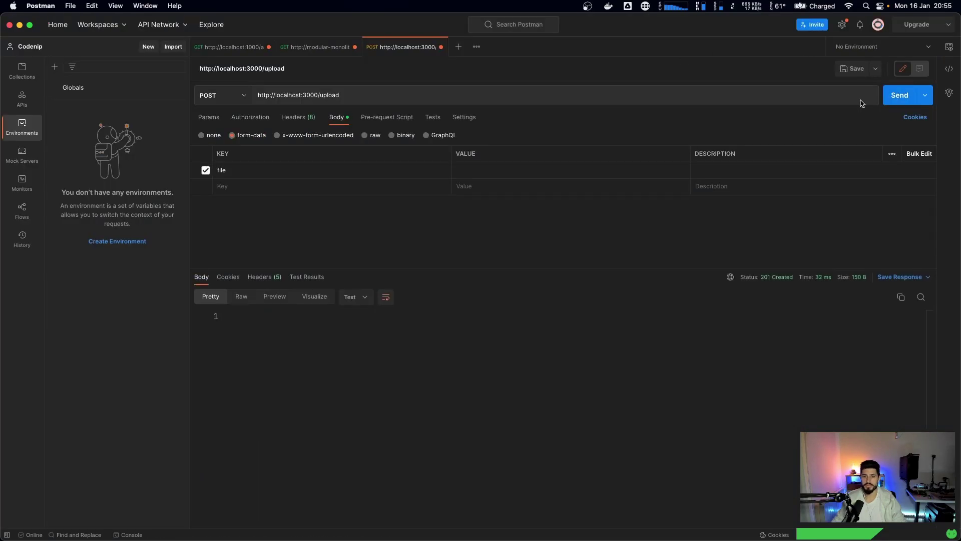
{"action": "key", "text": "ctrl+Left"}
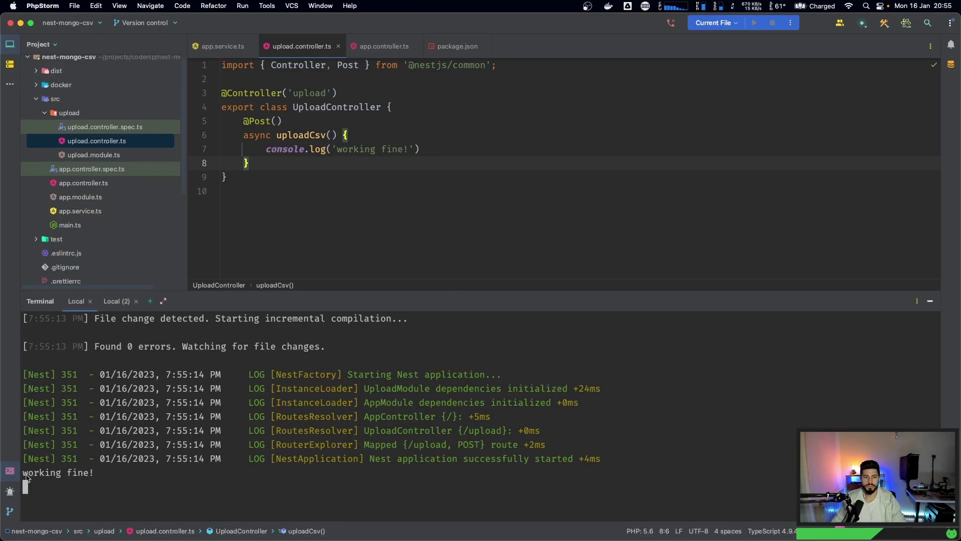
{"action": "left_click_drag", "start_coordinate": [94, 473], "coordinate": [23, 473]}
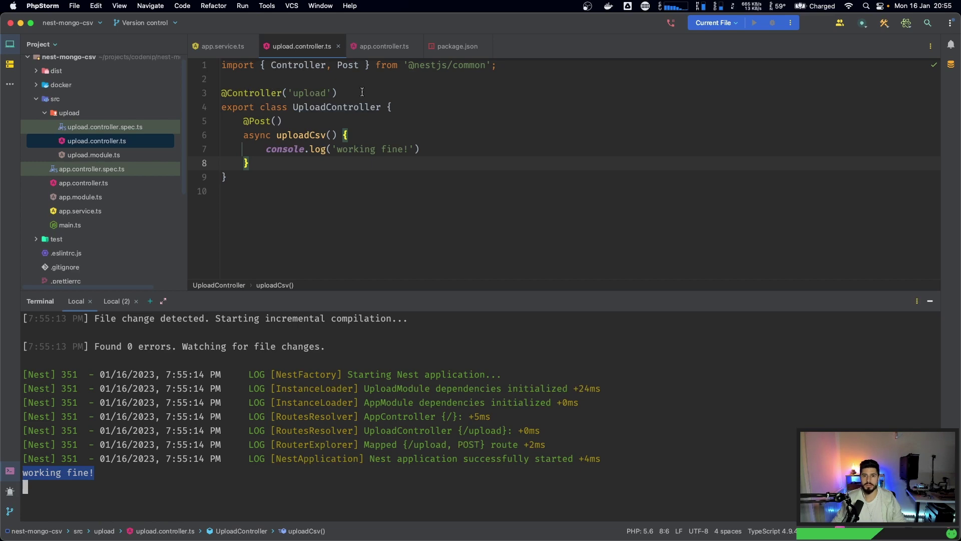
{"action": "left_click_drag", "start_coordinate": [339, 92], "coordinate": [222, 94]}
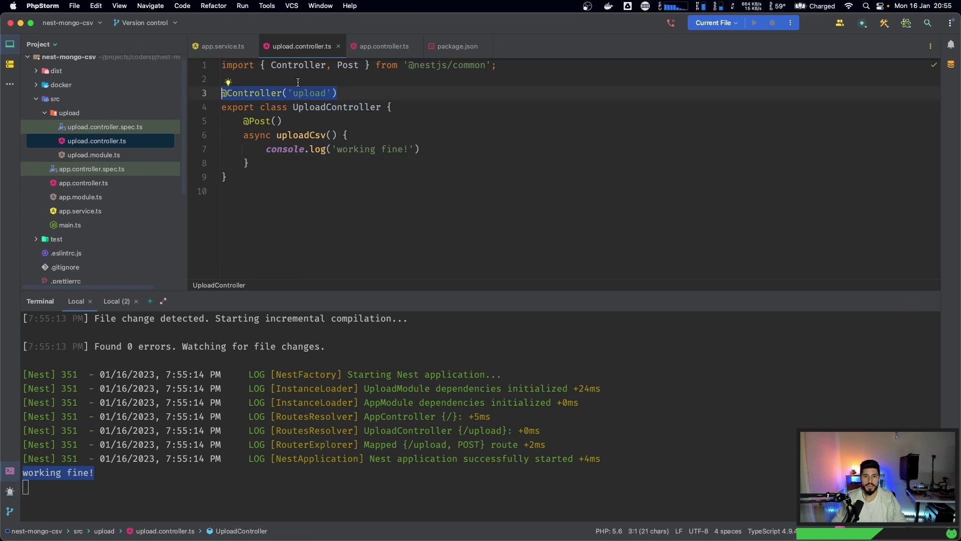
{"action": "left_click", "coordinate": [341, 93]}
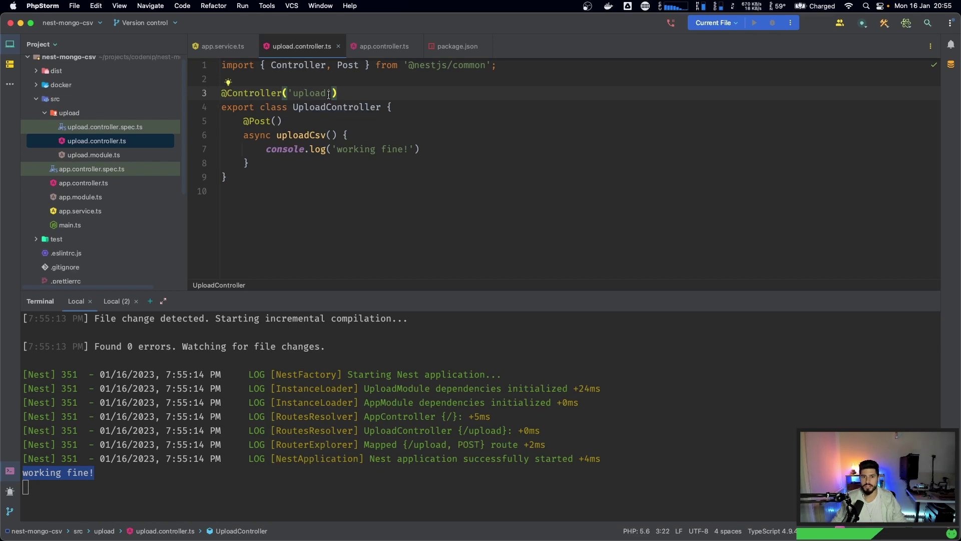
{"action": "key", "text": "alt+Up"}
{"action": "key", "text": "alt+Up"}
{"action": "key", "text": "alt+Up"}
{"action": "left_click", "coordinate": [351, 93]}
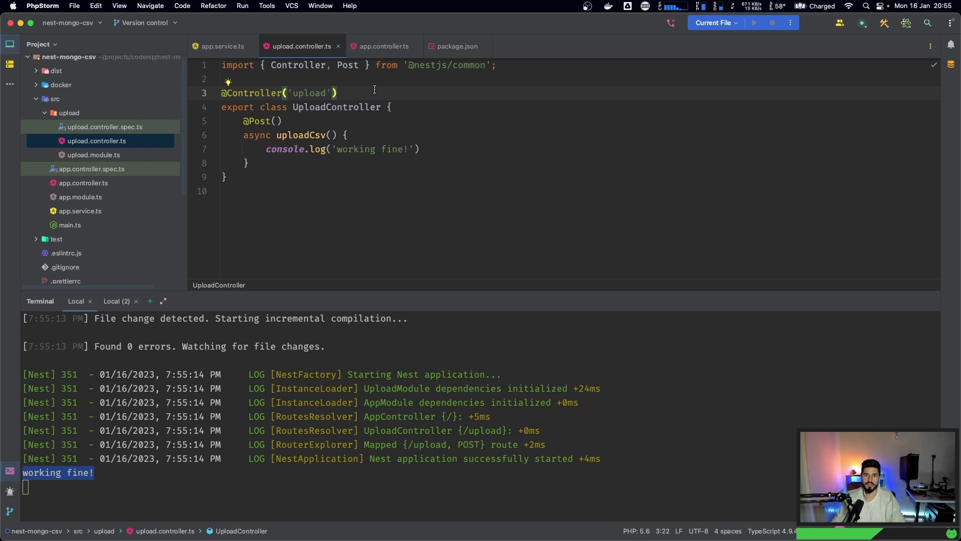
{"action": "double_click", "coordinate": [323, 95]}
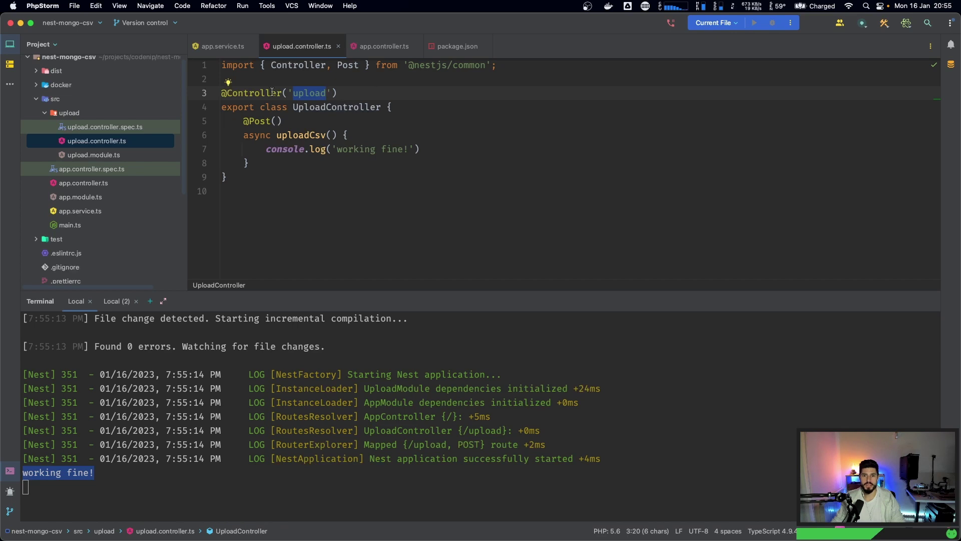
{"action": "key", "text": "Left"}
{"action": "key", "text": "Left"}
{"action": "key", "text": "Left"}
{"action": "key", "text": "Left"}
{"action": "left_click", "coordinate": [276, 121]}
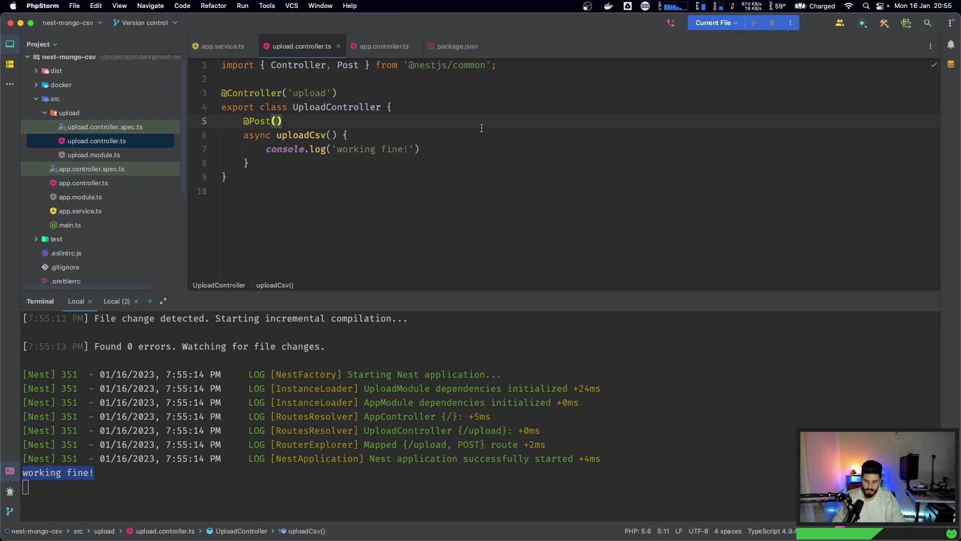
{"action": "type", "text": "'/"}
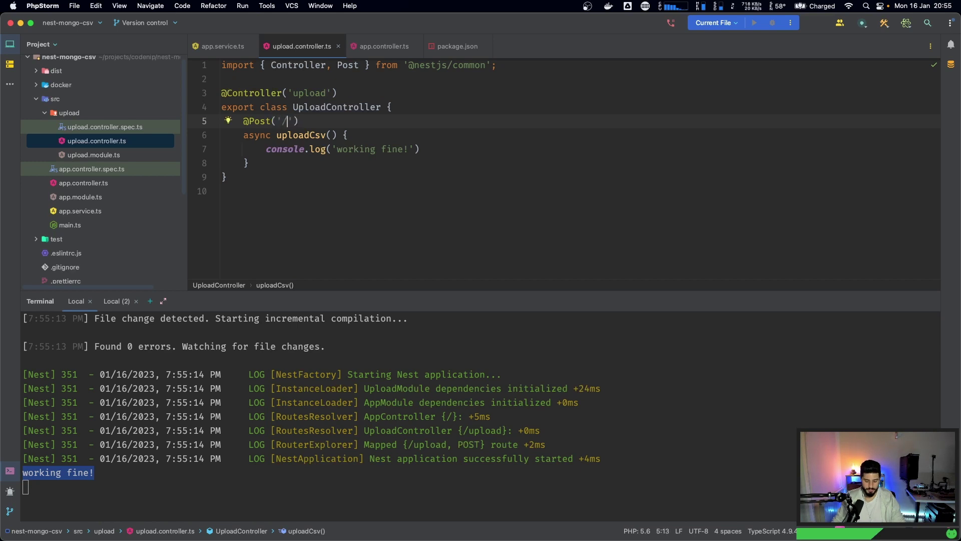
{"action": "type", "text": "csv"}
{"action": "key", "text": "super+Tab"}
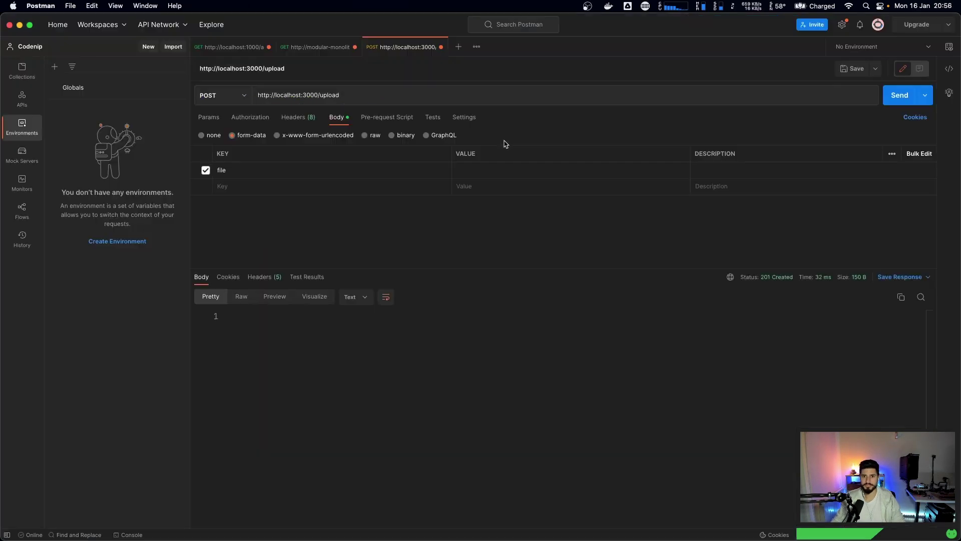
{"action": "left_click", "coordinate": [893, 100]}
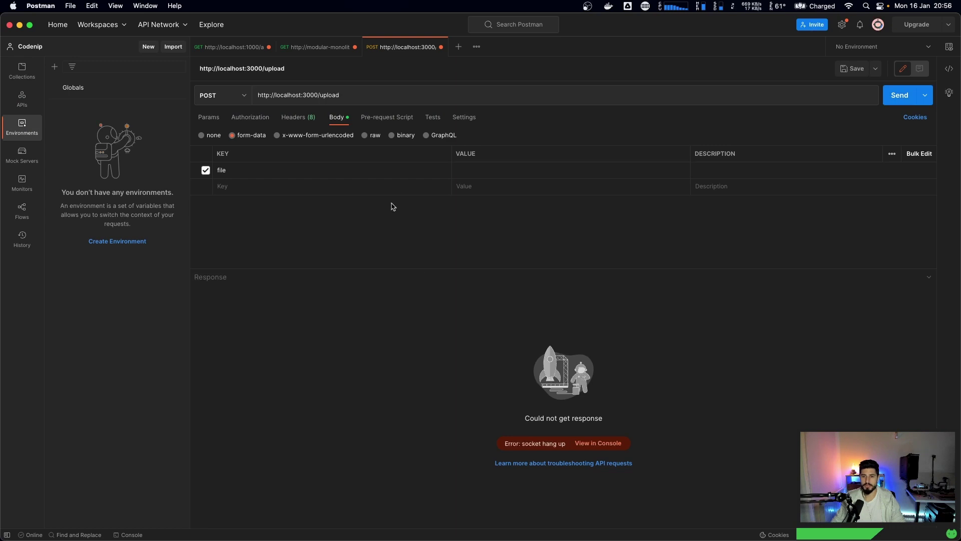
{"action": "type", "text": "/test"}
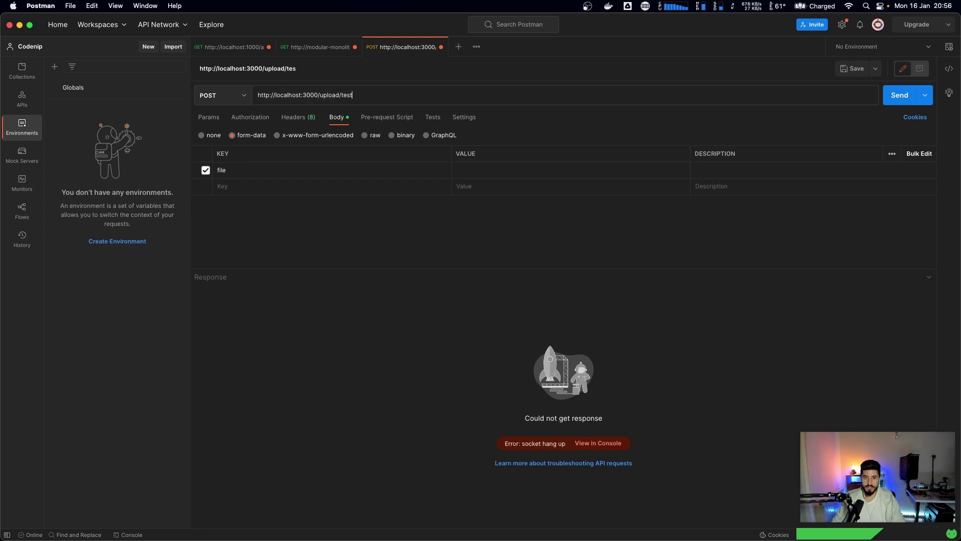
{"action": "left_click", "coordinate": [900, 95]}
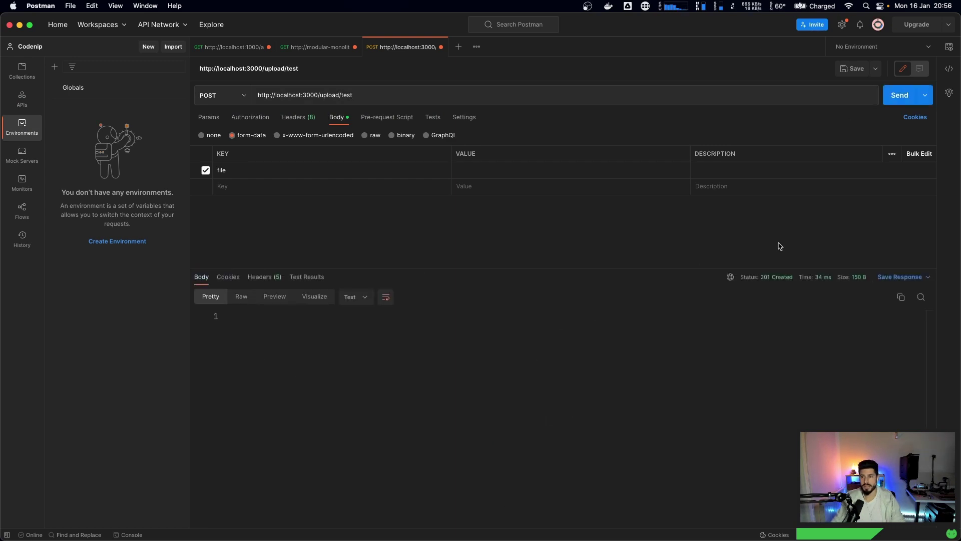
{"action": "key", "text": "super+Tab"}
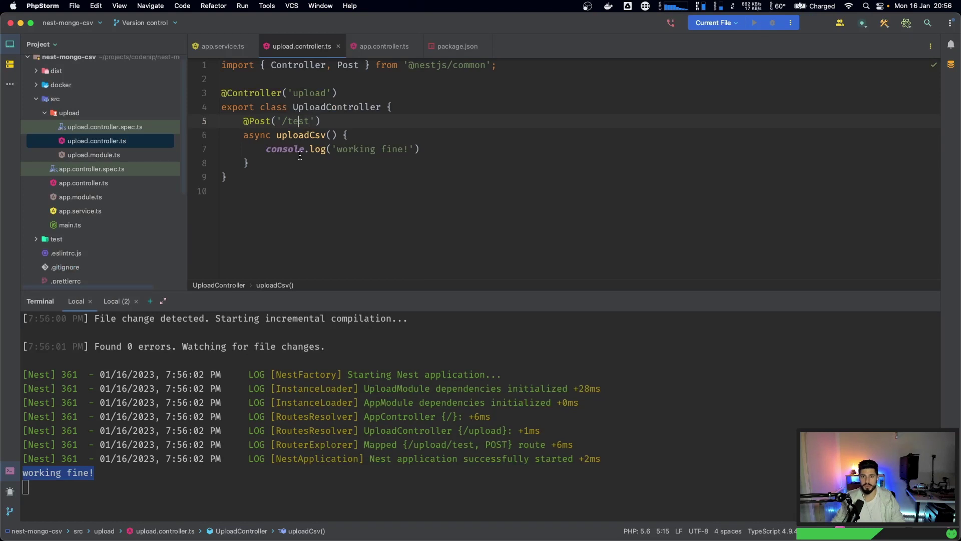
{"action": "double_click", "coordinate": [309, 93]}
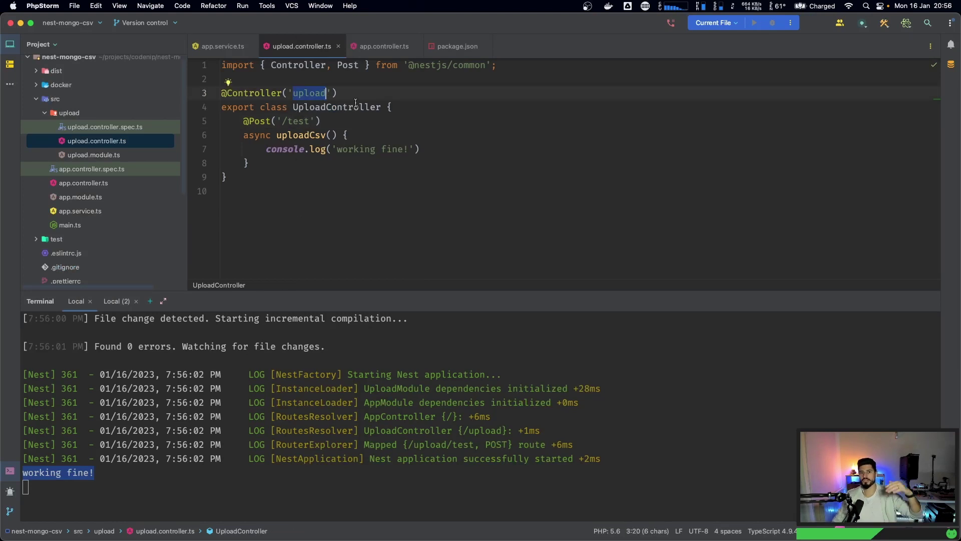
{"action": "key", "text": "alt+Up"}
{"action": "key", "text": "alt+Up"}
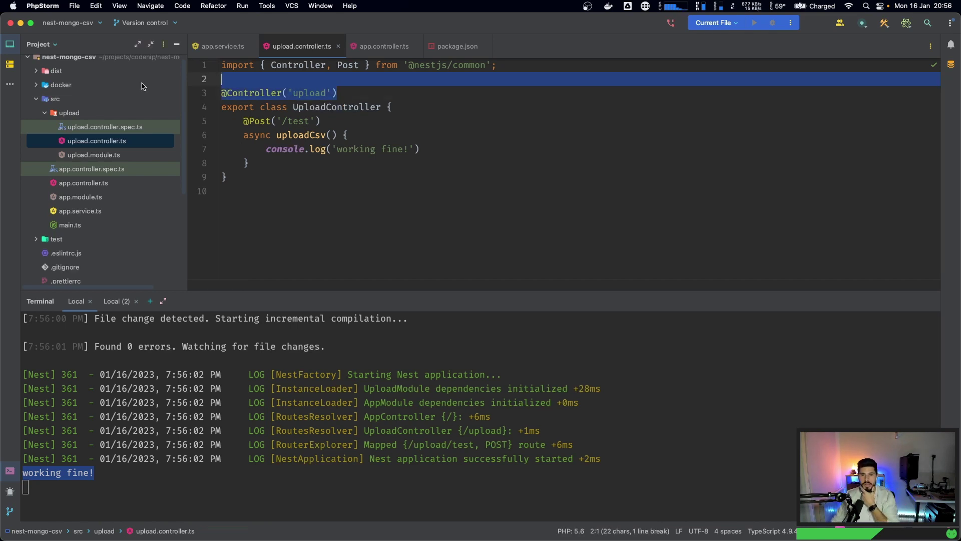
{"action": "left_click", "coordinate": [276, 122]}
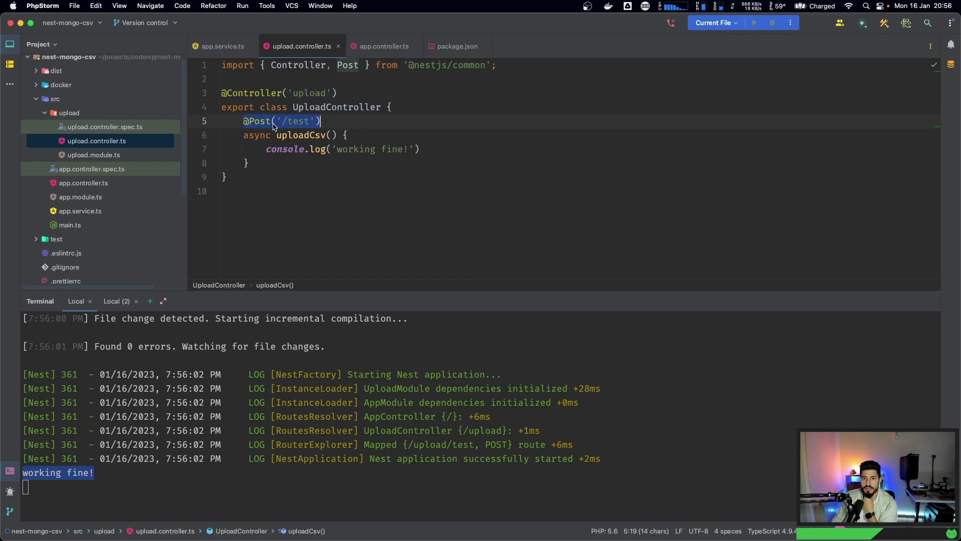
{"action": "left_click_drag", "start_coordinate": [277, 122], "coordinate": [315, 122]}
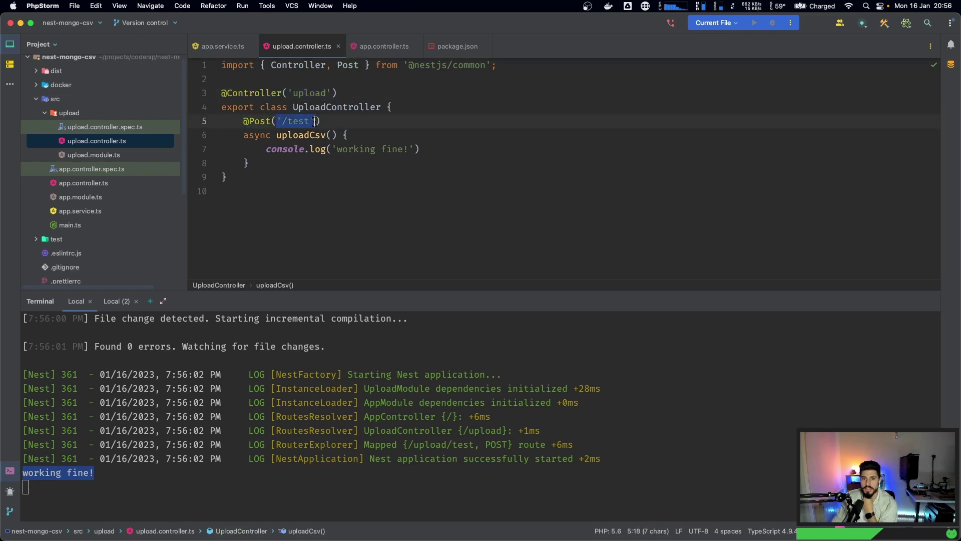
{"action": "left_click", "coordinate": [290, 123]}
{"action": "key", "text": "Left"}
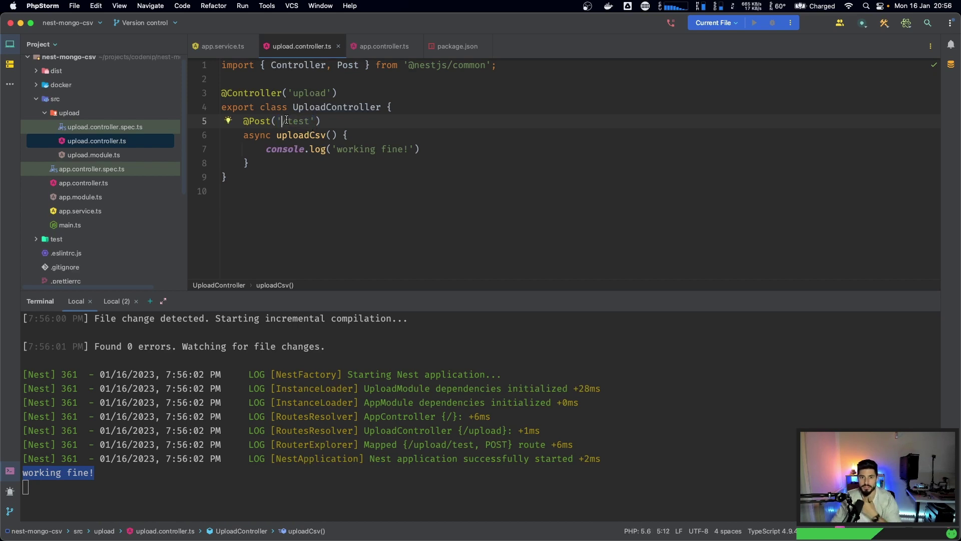
{"action": "type", "text": ":id/"}
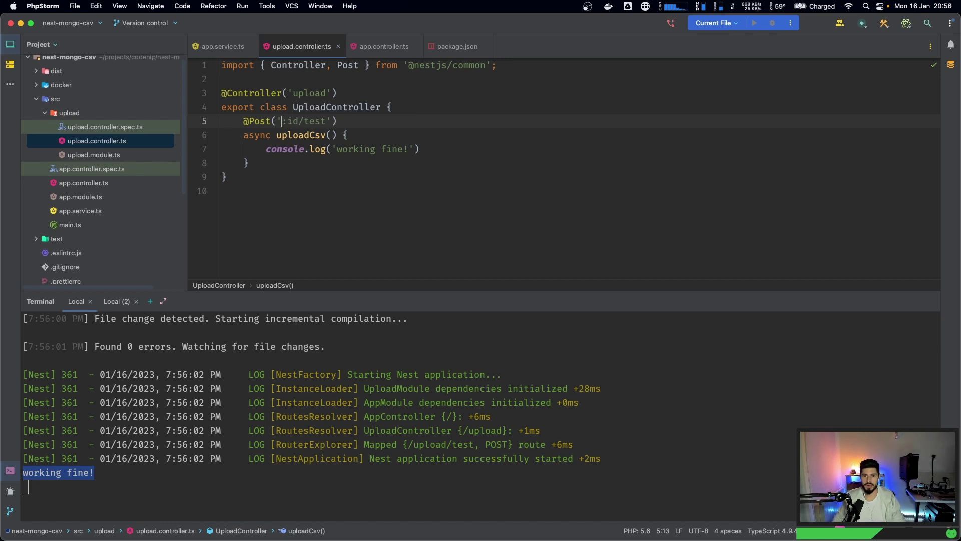
{"action": "key", "text": "alt+Up"}
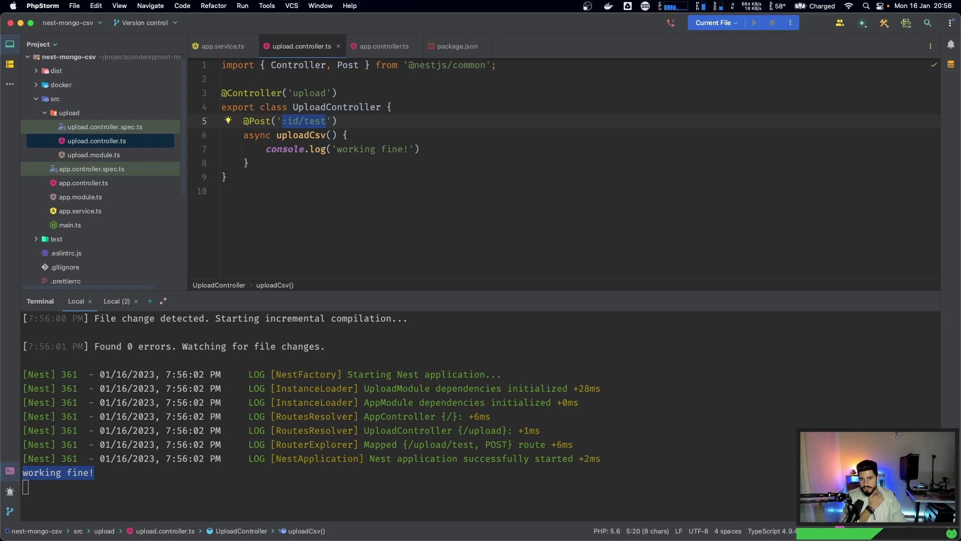
{"action": "key", "text": "BackSpace"}
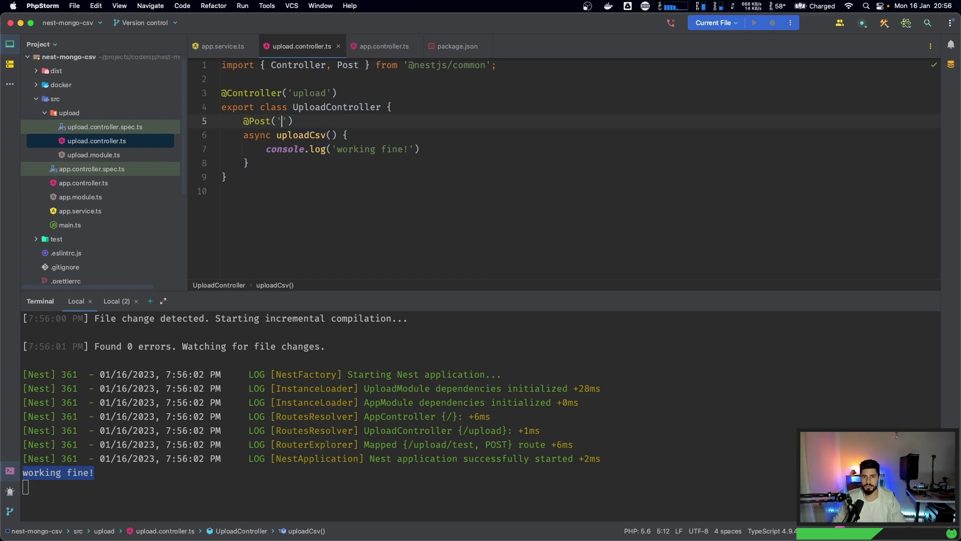
{"action": "key", "text": "BackSpace"}
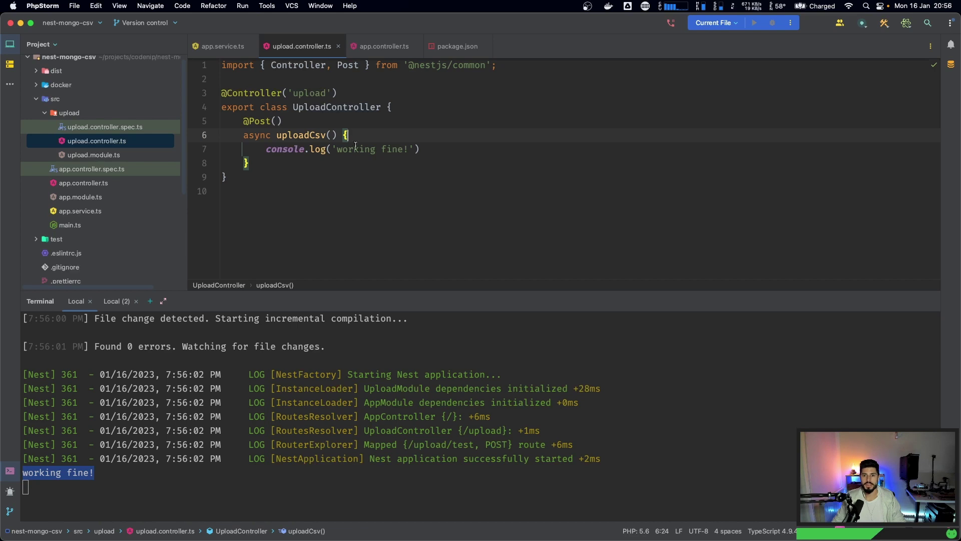
{"action": "left_click", "coordinate": [431, 149]}
{"action": "left_click_drag", "start_coordinate": [266, 148], "coordinate": [479, 149]}
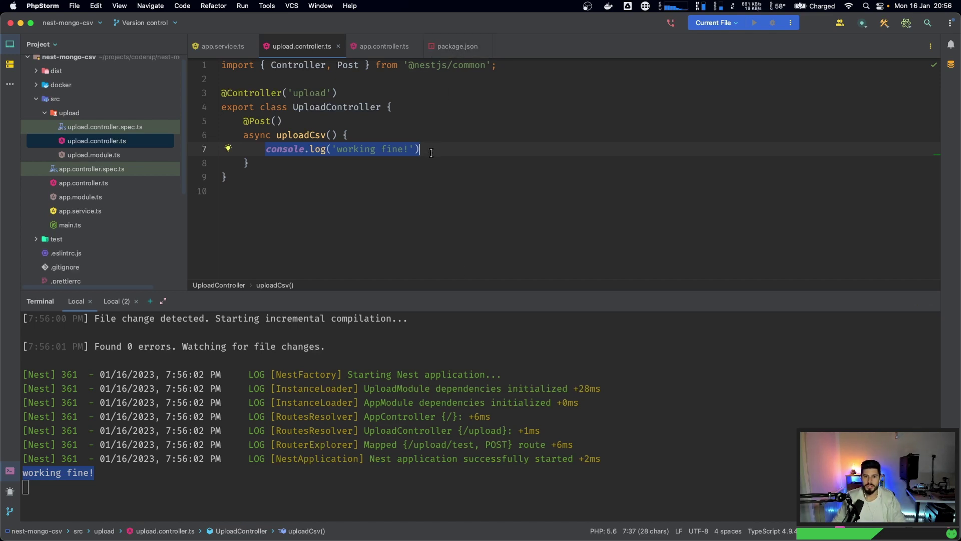
- Search Google for Google Sheets, go to the Sheets home and create a blank spreadsheet
{"action": "key", "text": "super+Tab"}
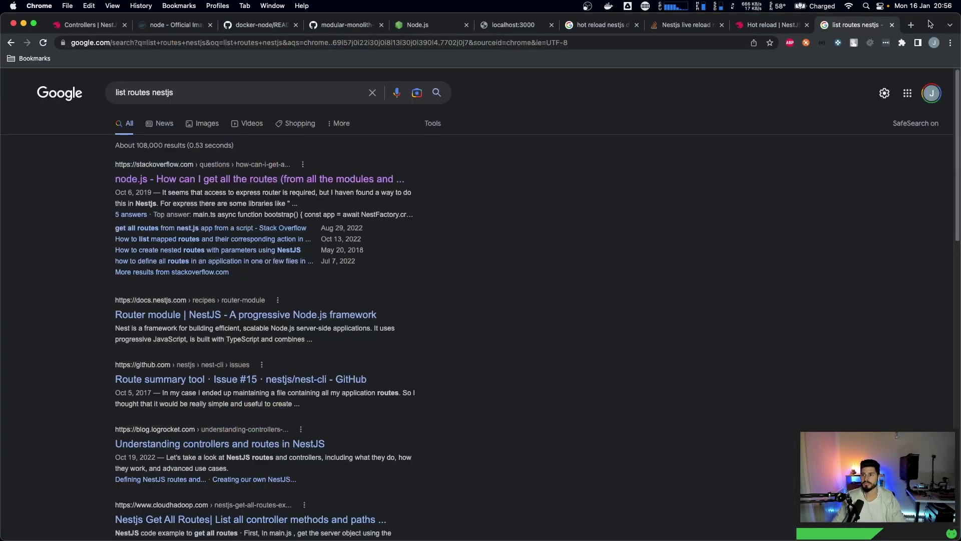
{"action": "left_click", "coordinate": [912, 25]}
{"action": "type", "text": "google shets"}
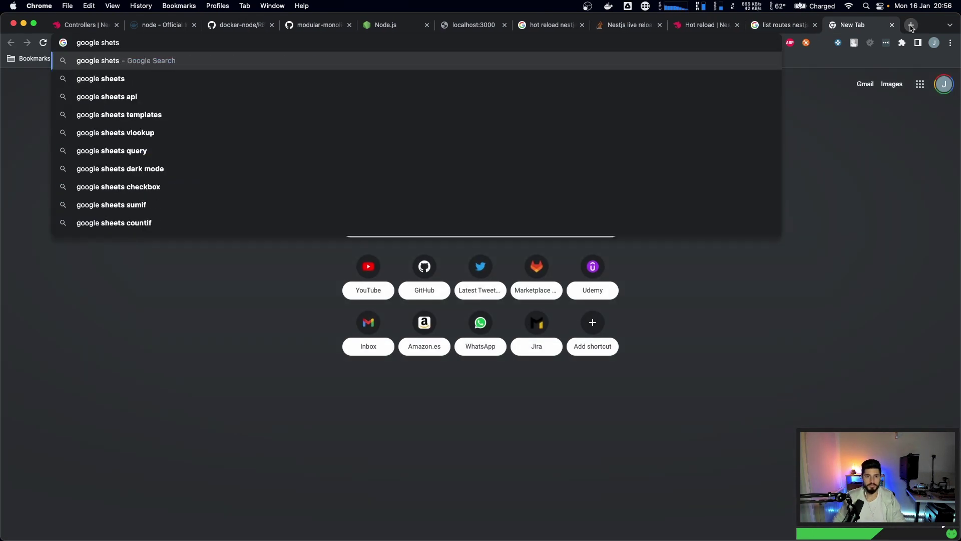
{"action": "key", "text": "Down"}
{"action": "key", "text": "Return"}
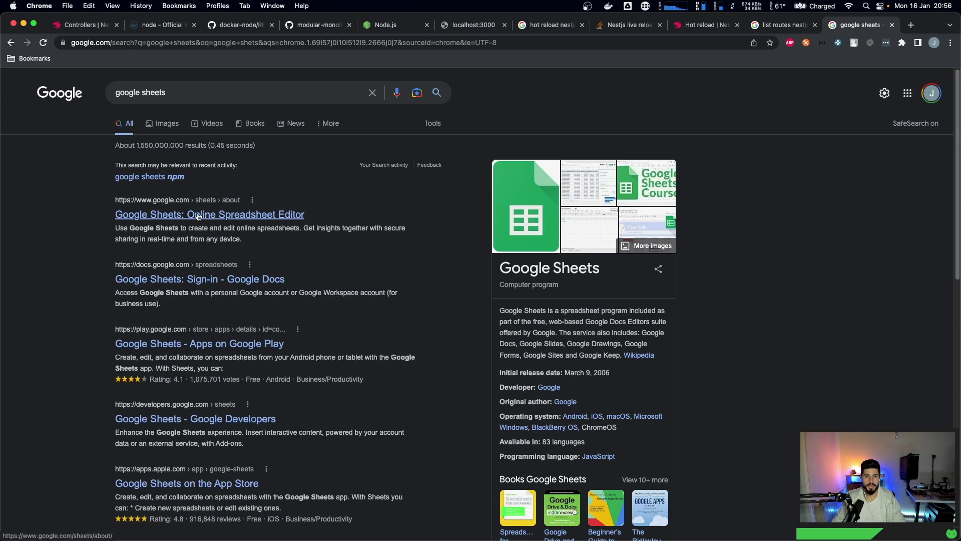
{"action": "left_click", "coordinate": [198, 216]}
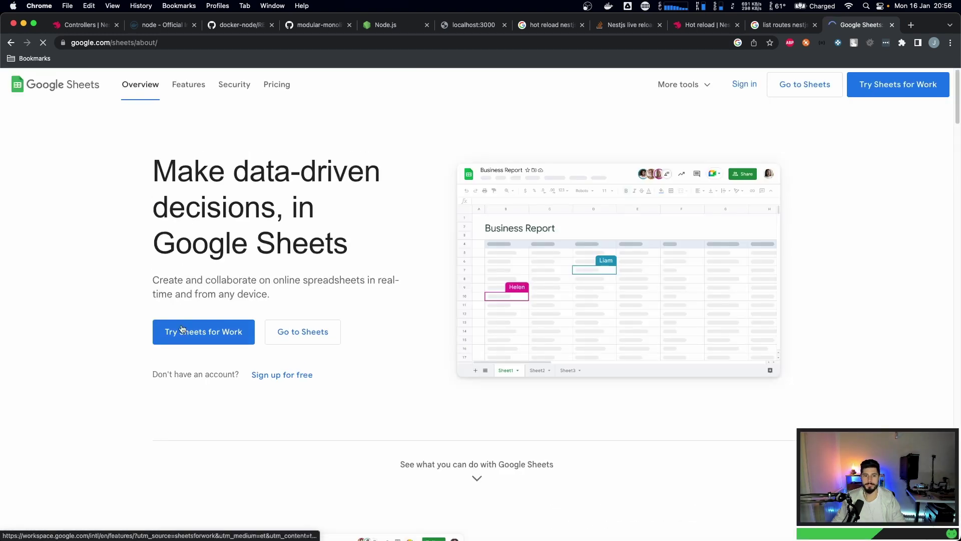
{"action": "left_click", "coordinate": [276, 333]}
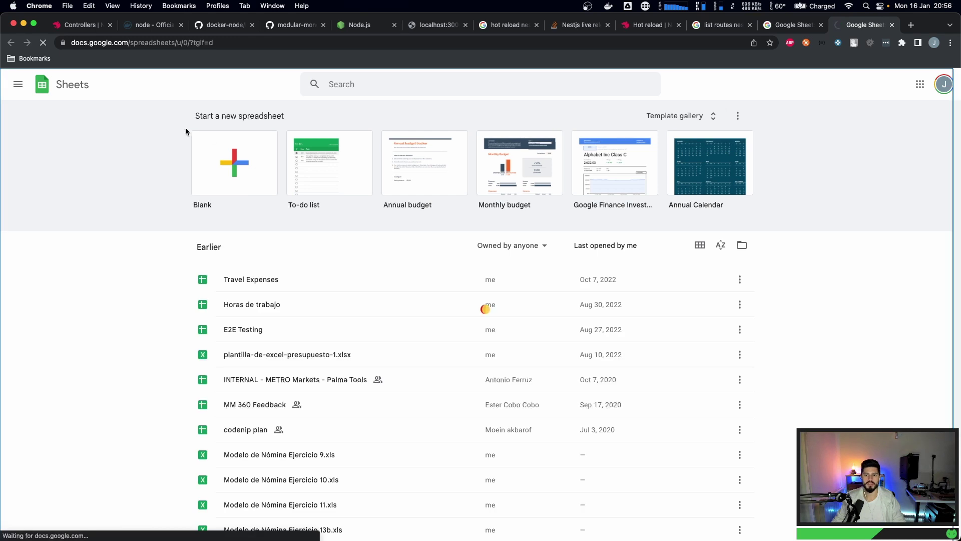
{"action": "left_click", "coordinate": [197, 136]}
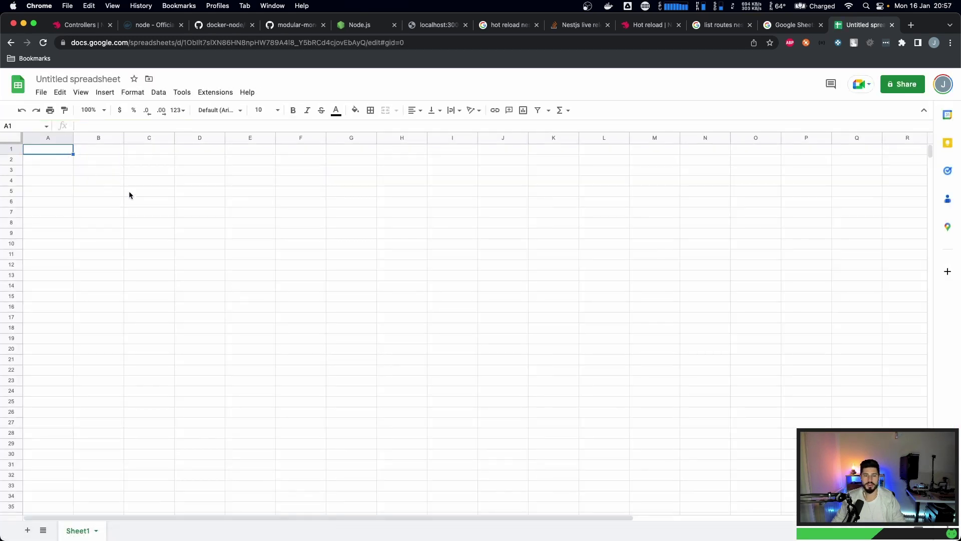
- Type the headers name, last_name, age and address across row 1
{"action": "type", "text": "name"}
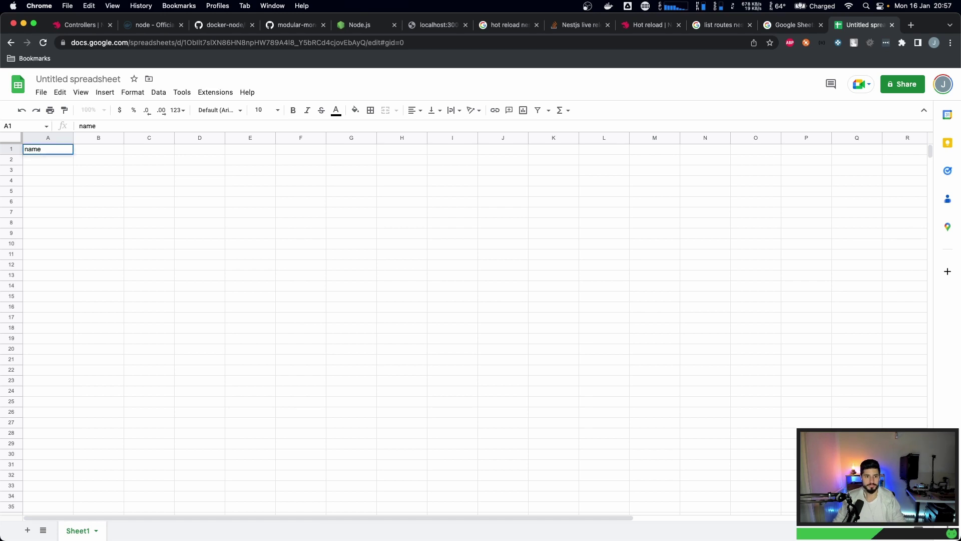
{"action": "key", "text": "Tab"}
{"action": "type", "text": "las"}
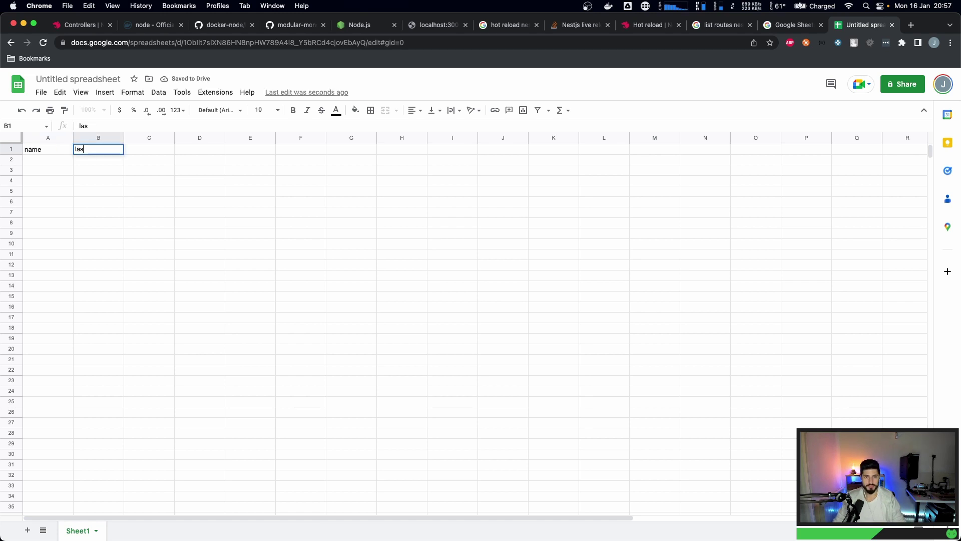
{"action": "type", "text": "t_name"}
{"action": "key", "text": "Tab"}
{"action": "type", "text": "age"}
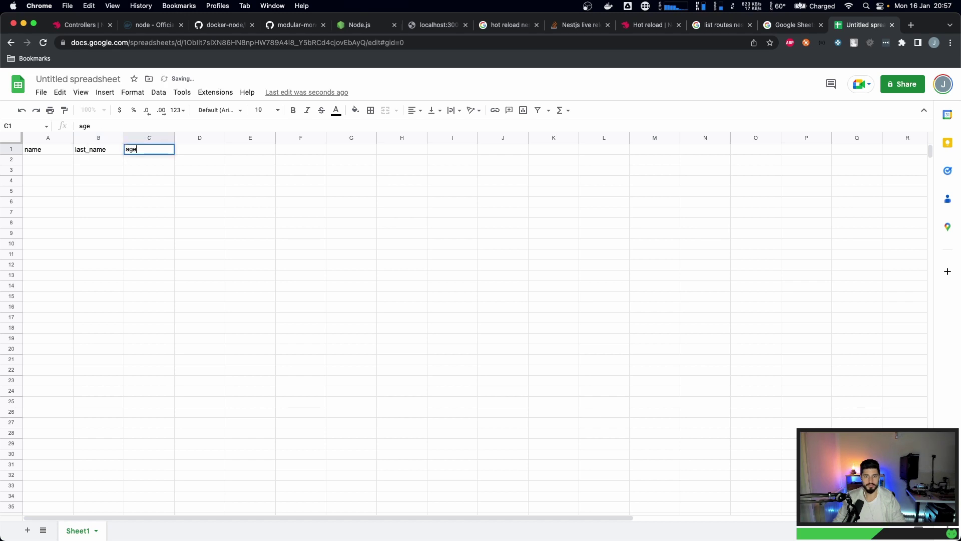
{"action": "key", "text": "Tab"}
{"action": "type", "text": "add"}
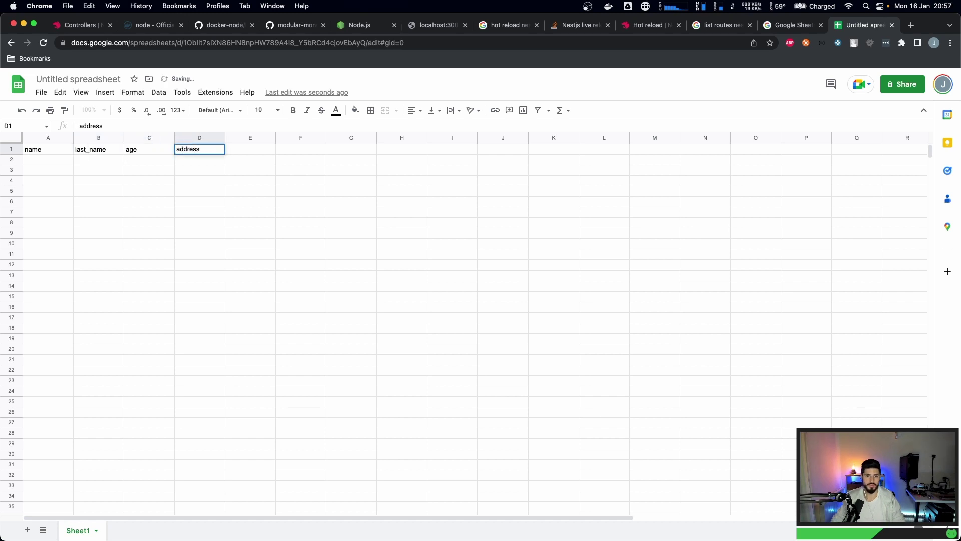
{"action": "type", "text": "ress"}
{"action": "key", "text": "Return"}
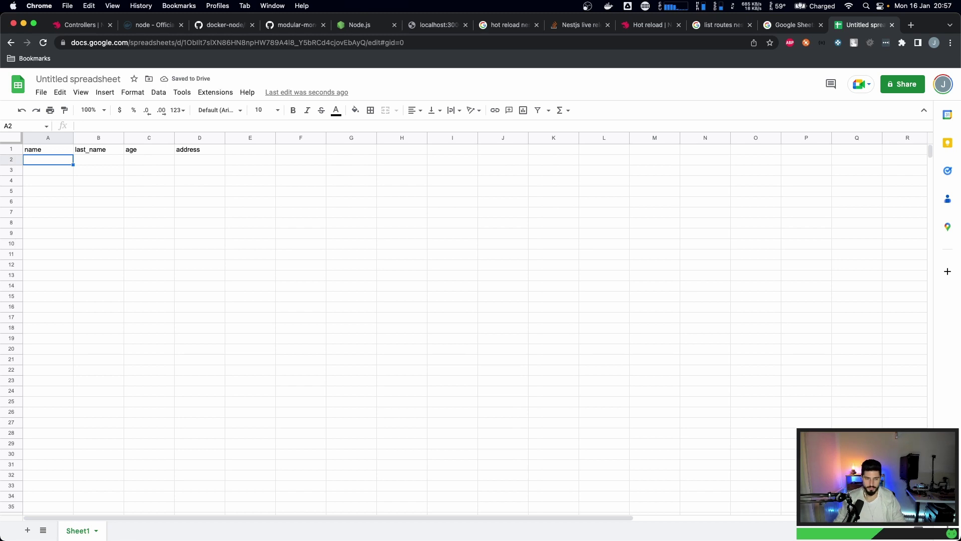
- Enter the first person's capitalized first name, last name, age 40 and street address in row 2
{"action": "type", "text": "peter"}
{"action": "key", "text": "Tab"}
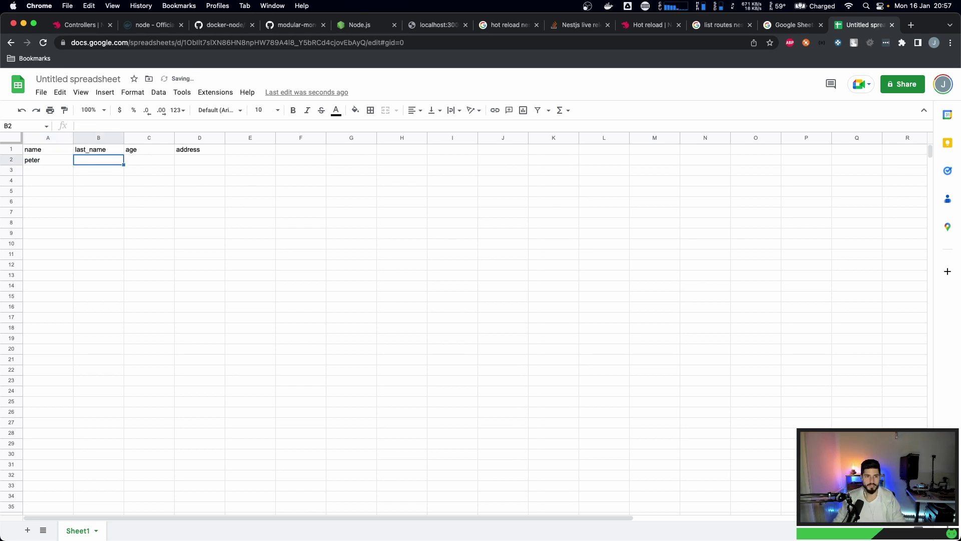
{"action": "key", "text": "Left"}
{"action": "type", "text": "Peter"}
{"action": "key", "text": "Tab"}
{"action": "type", "text": "Grif"}
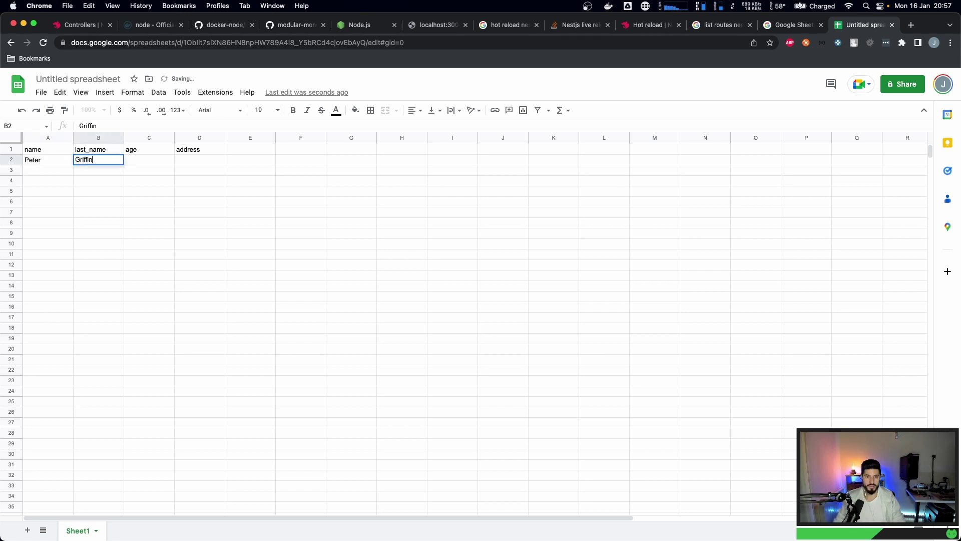
{"action": "key", "text": "Tab"}
{"action": "type", "text": "40"}
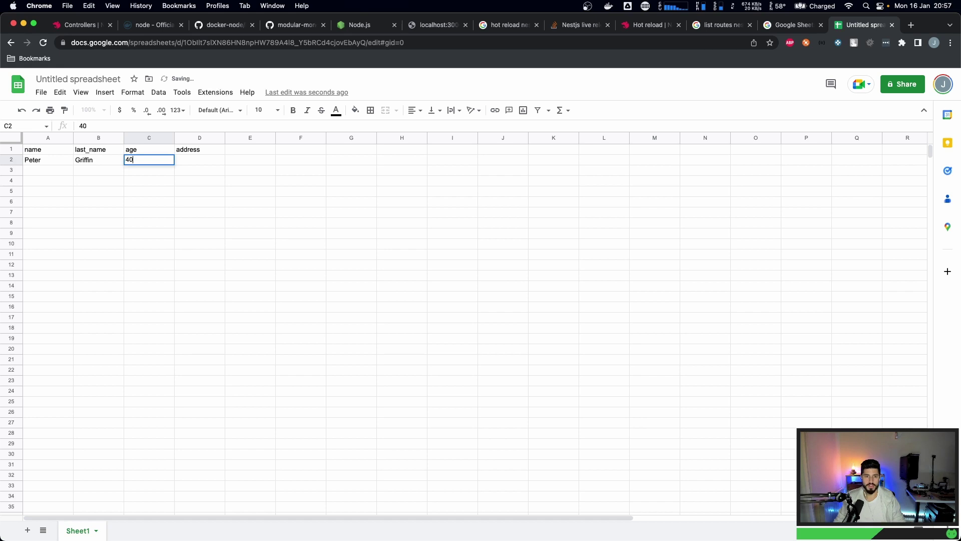
{"action": "key", "text": "Tab"}
{"action": "type", "text": "Fa"}
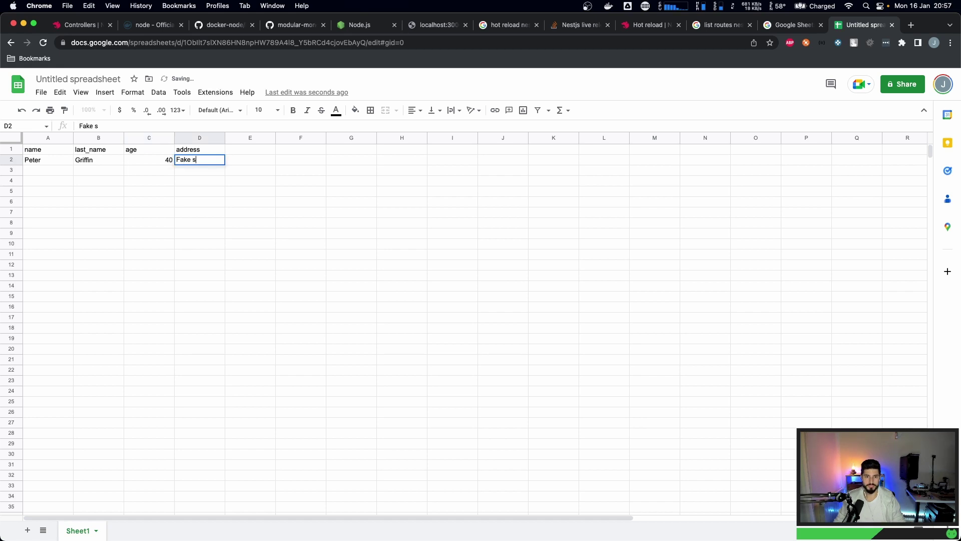
{"action": "type", "text": "ke Street"}
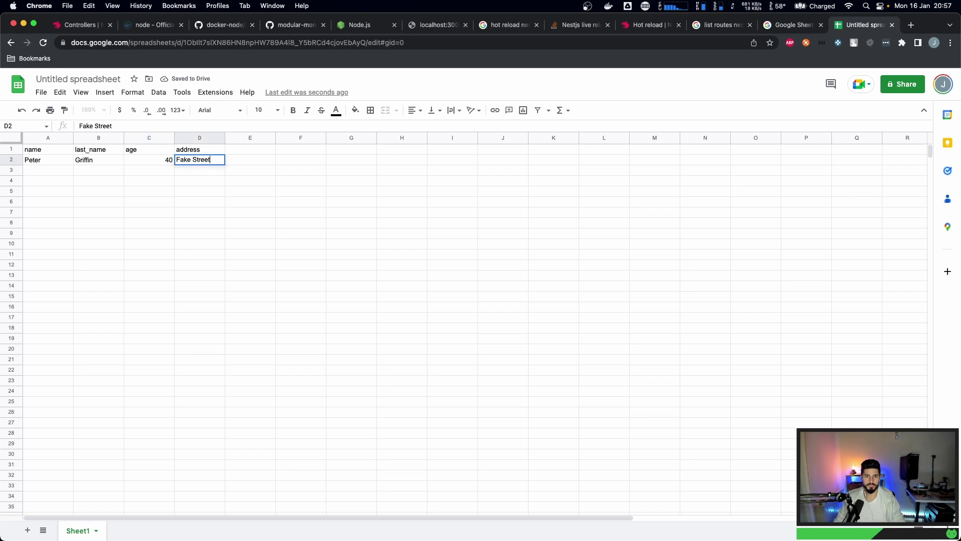
{"action": "type", "text": " 123"}
{"action": "left_click", "coordinate": [139, 179]}
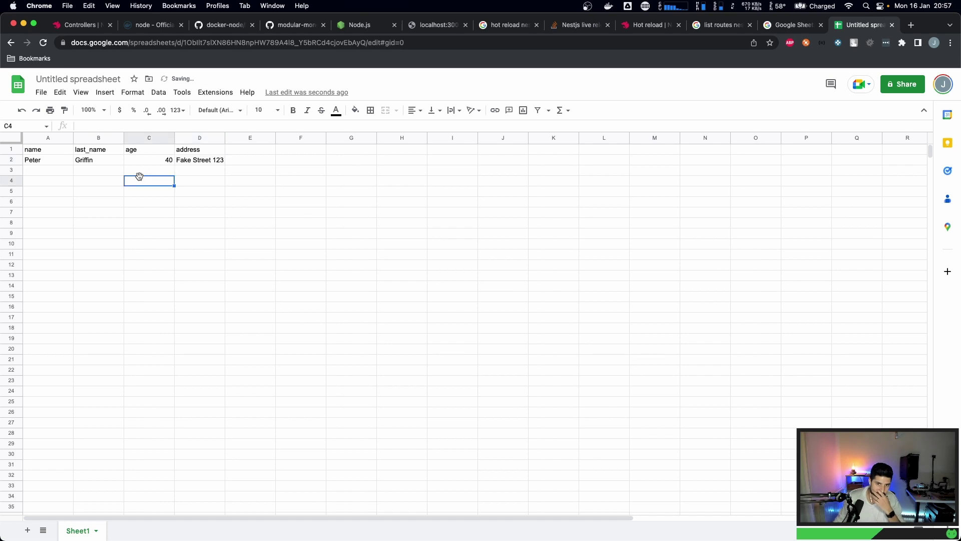
- Enter the second person's name, last name, age 5 and an edited street address in row 3
{"action": "left_click", "coordinate": [55, 171]}
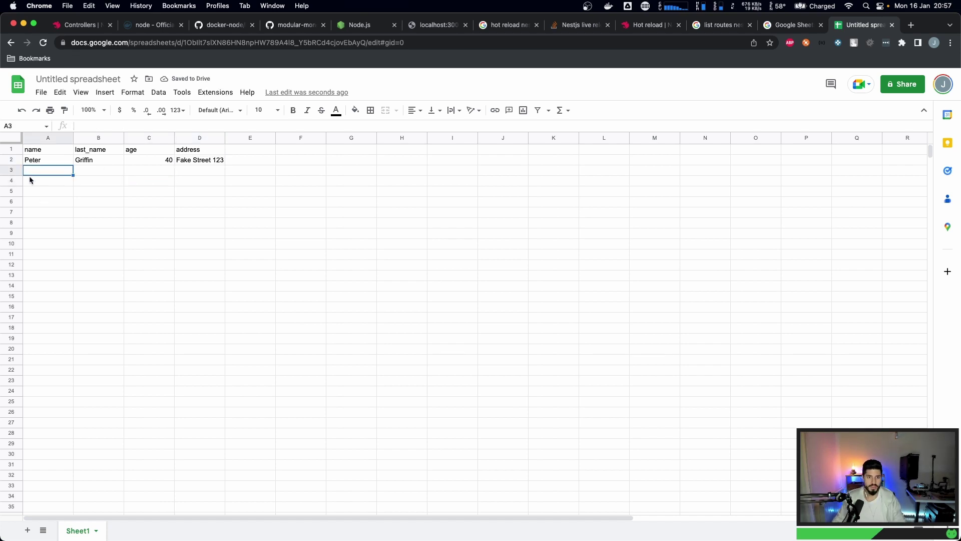
{"action": "type", "text": "Brian"}
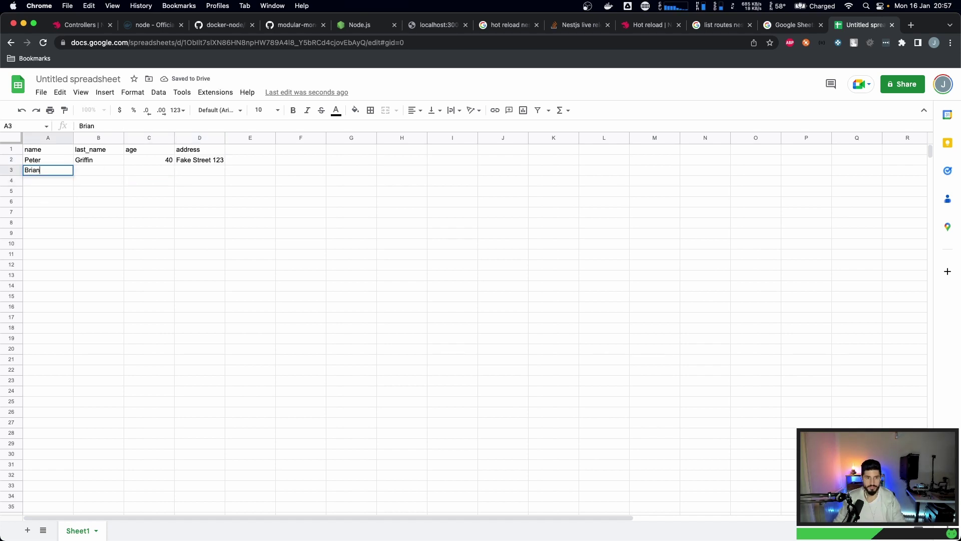
{"action": "key", "text": "Tab"}
{"action": "type", "text": "Griffin"}
{"action": "key", "text": "Tab"}
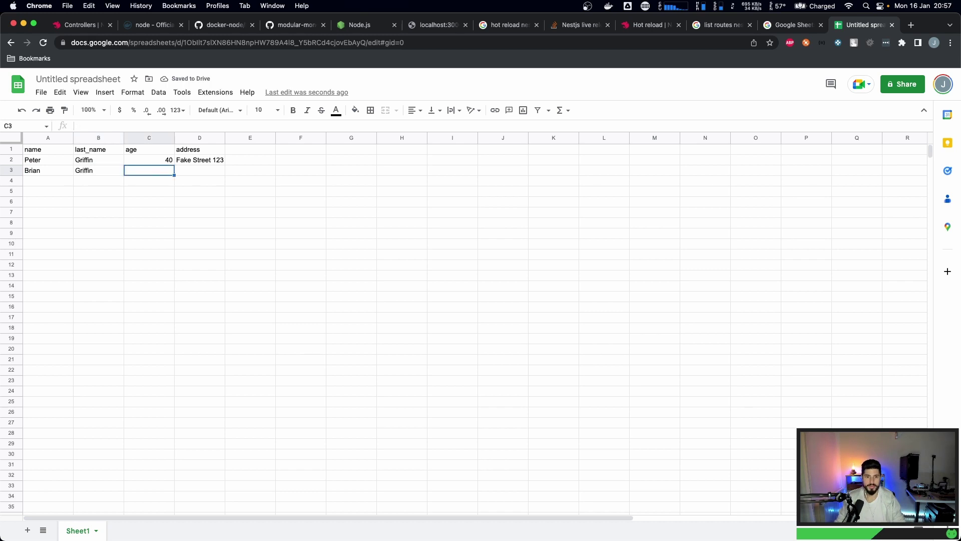
{"action": "type", "text": "5"}
{"action": "key", "text": "Tab"}
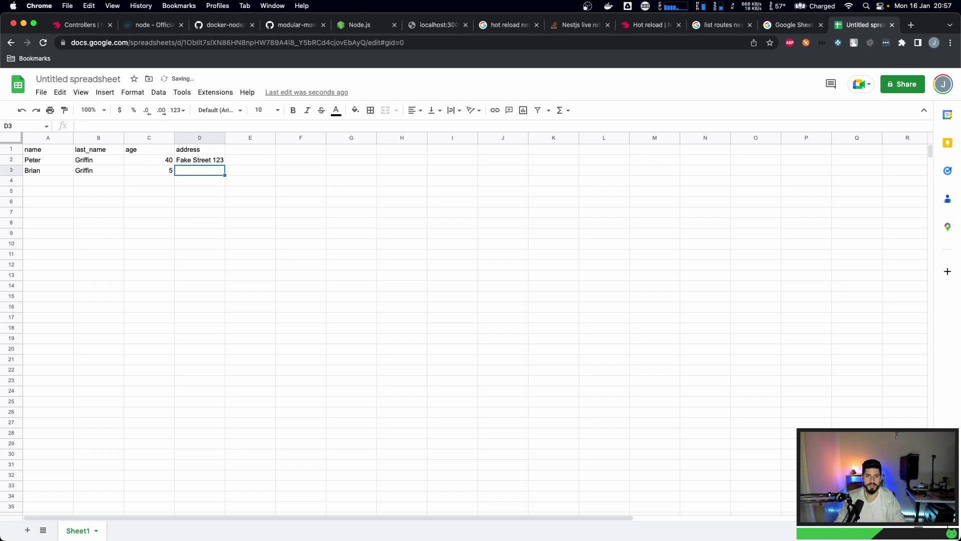
{"action": "type", "text": "Fake Street 123"}
{"action": "key", "text": "Tab"}
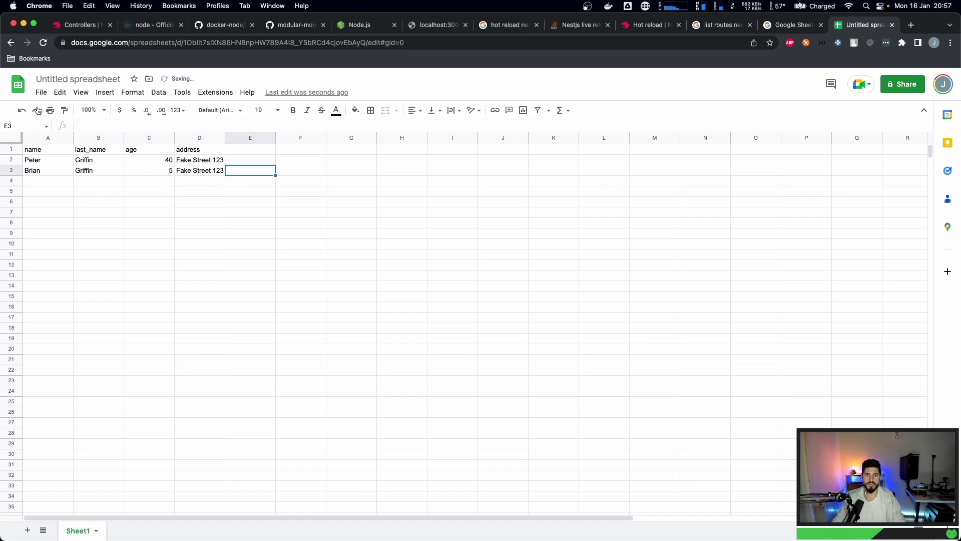
{"action": "left_click", "coordinate": [219, 166]}
{"action": "double_click", "coordinate": [221, 171]}
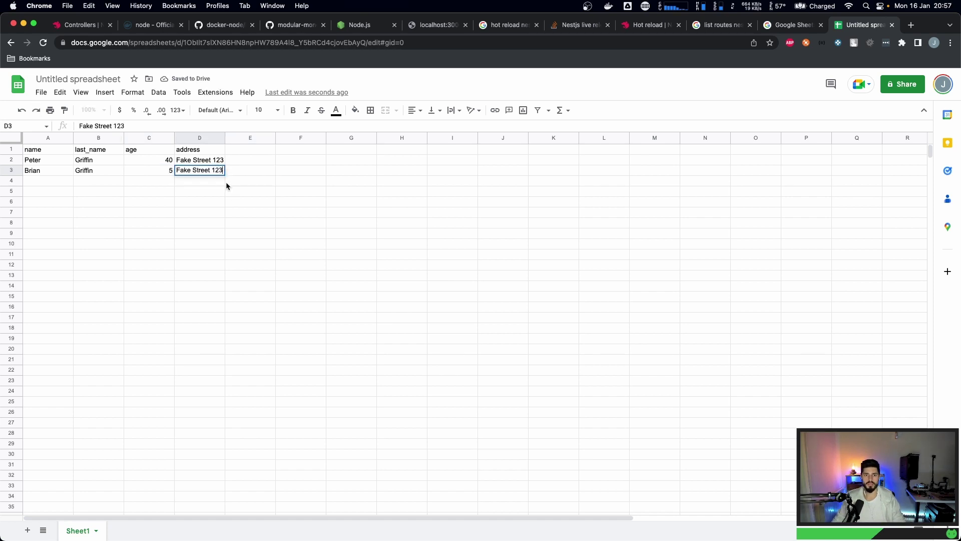
{"action": "key", "text": "BackSpace"}
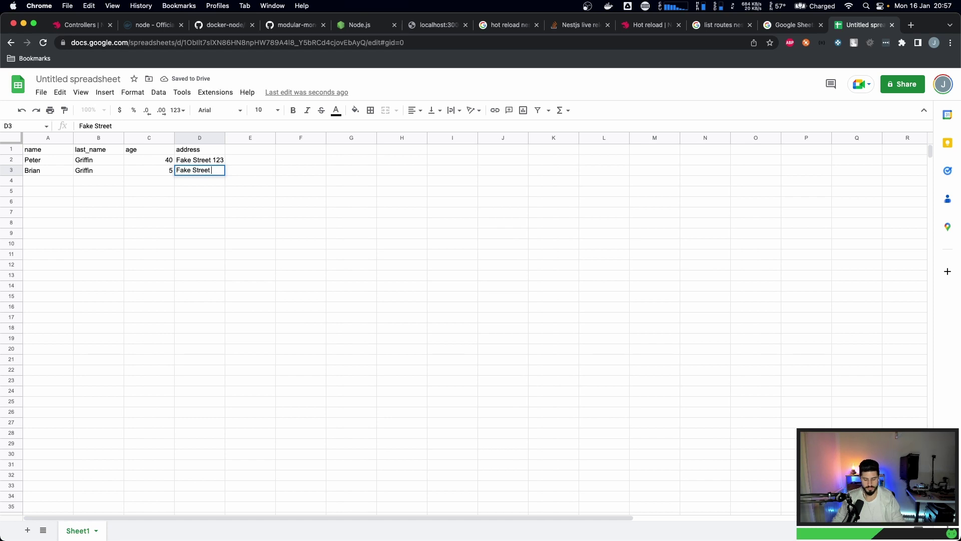
{"action": "type", "text": "456"}
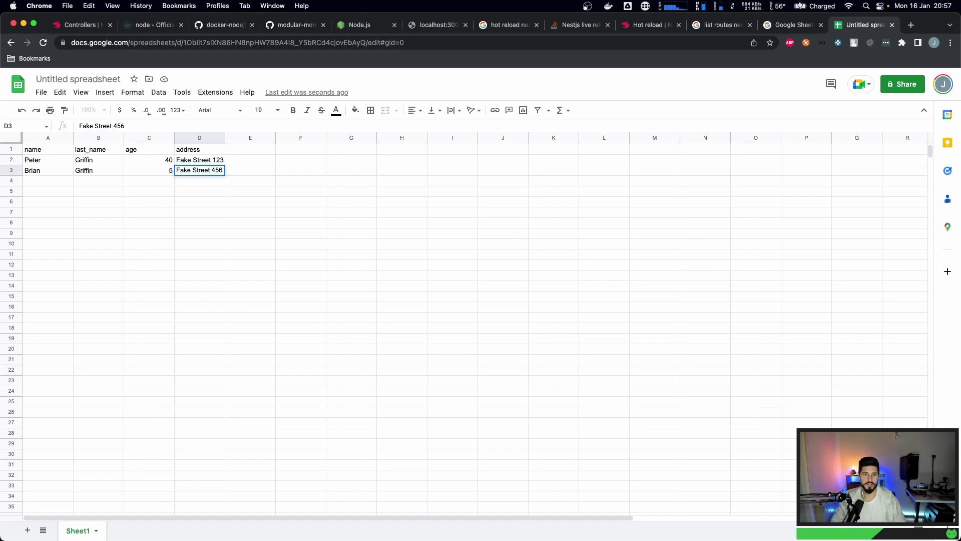
{"action": "key", "text": "Left"}
{"action": "key", "text": "Left"}
{"action": "key", "text": "Left"}
{"action": "key", "text": "Left"}
{"action": "key", "text": "Left"}
{"action": "left_click", "coordinate": [269, 175]}
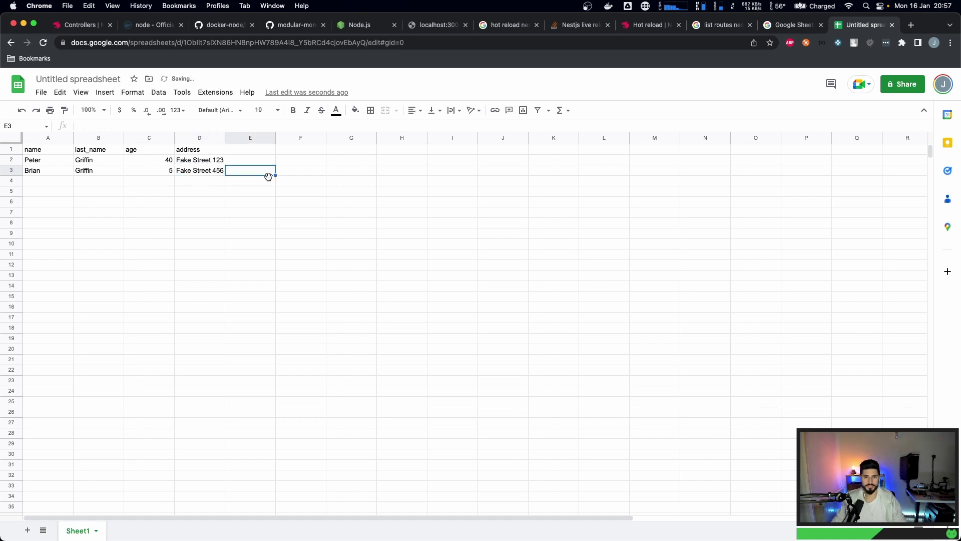
{"action": "left_click", "coordinate": [220, 192]}
- Download the sheet as Comma Separated Values (.csv), check it in TextEdit, and close the spreadsheet
{"action": "left_click", "coordinate": [41, 93]}
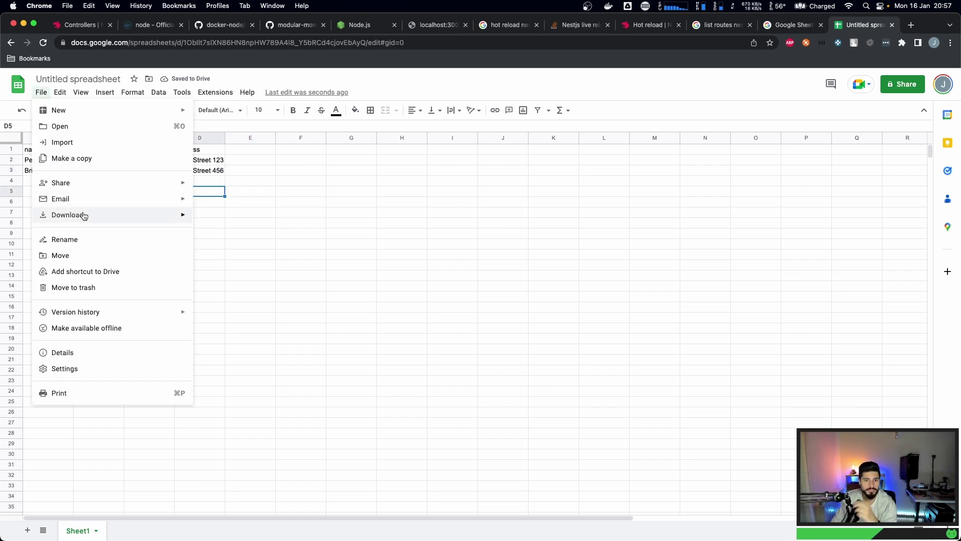
{"action": "mouse_move", "coordinate": [82, 215]}
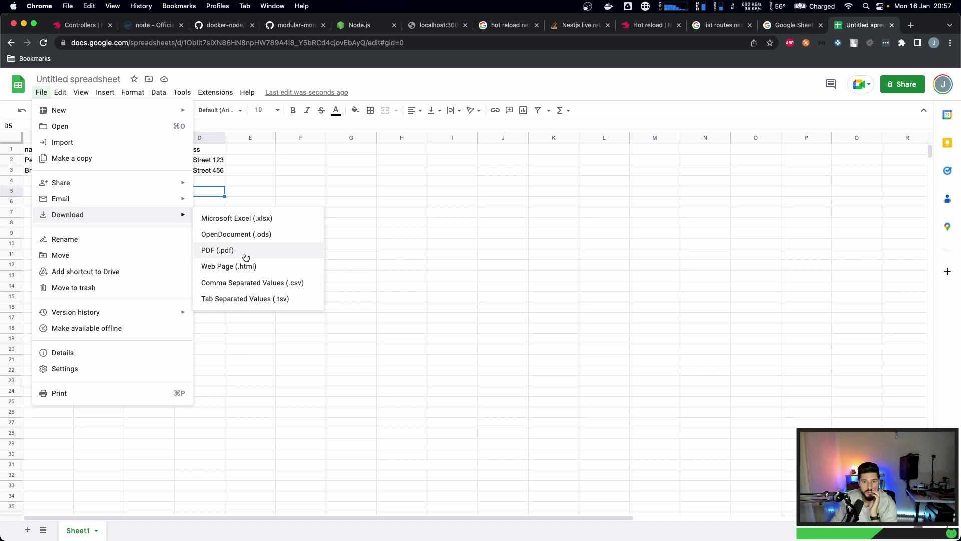
{"action": "left_click", "coordinate": [252, 284]}
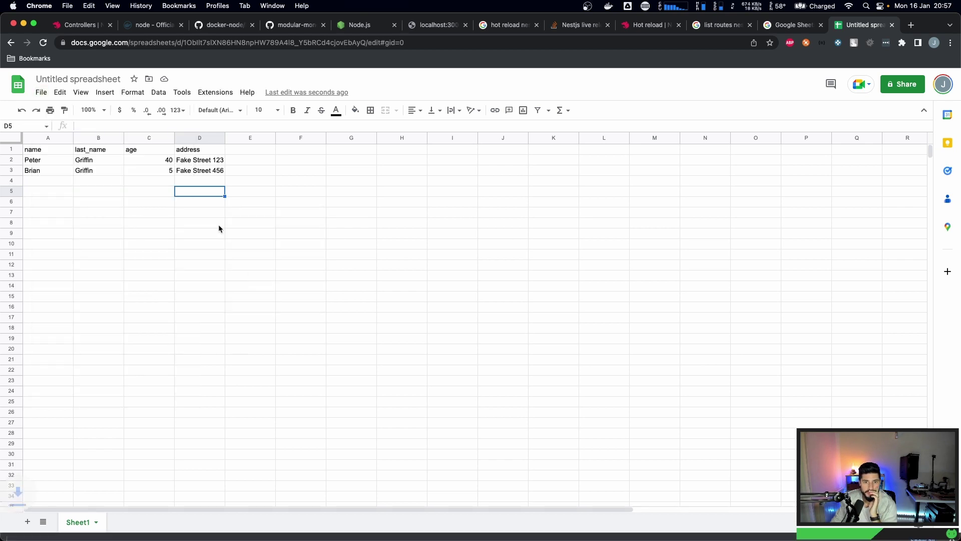
{"action": "left_click", "coordinate": [57, 526]}
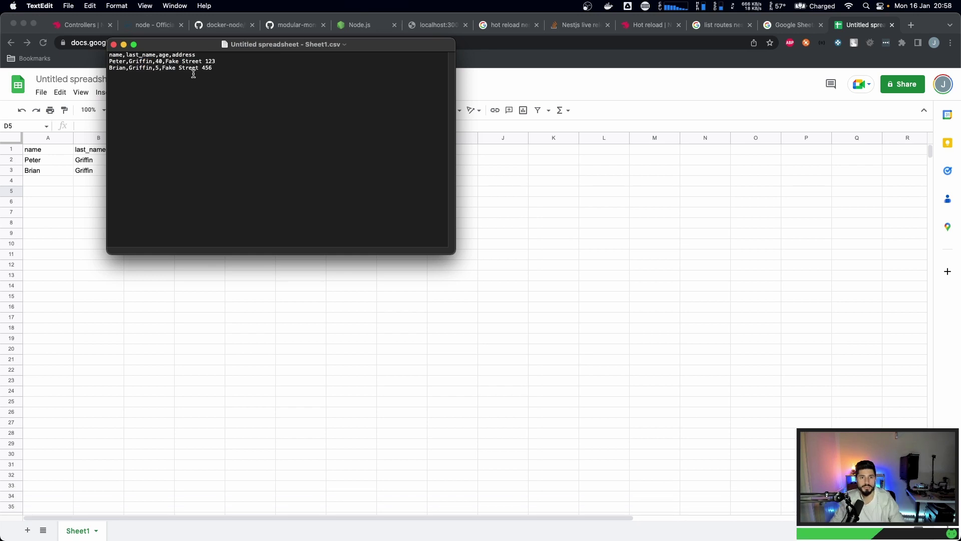
{"action": "left_click", "coordinate": [113, 44]}
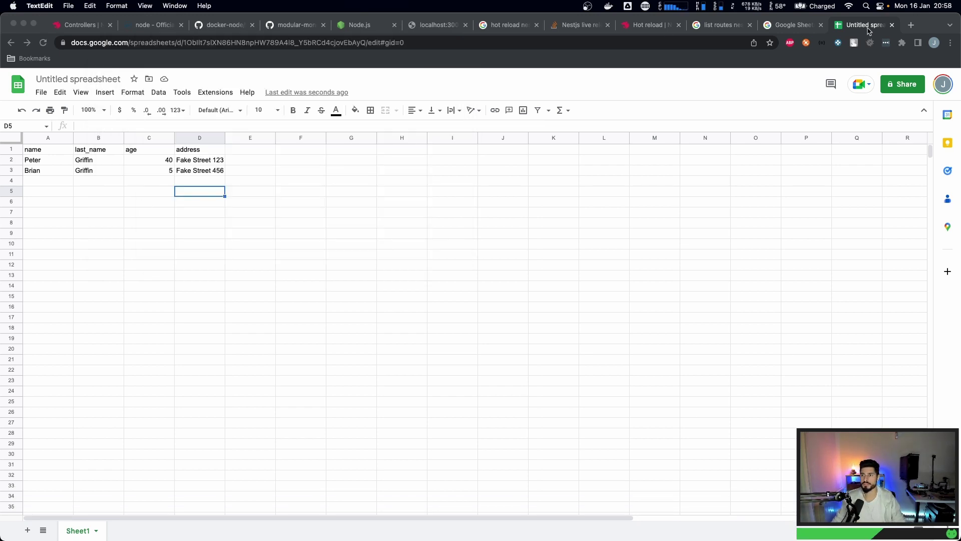
{"action": "left_click", "coordinate": [892, 25]}
- Close the leftover Sheets tab and browse the NestJS documentation page
{"action": "left_click", "coordinate": [802, 26]}
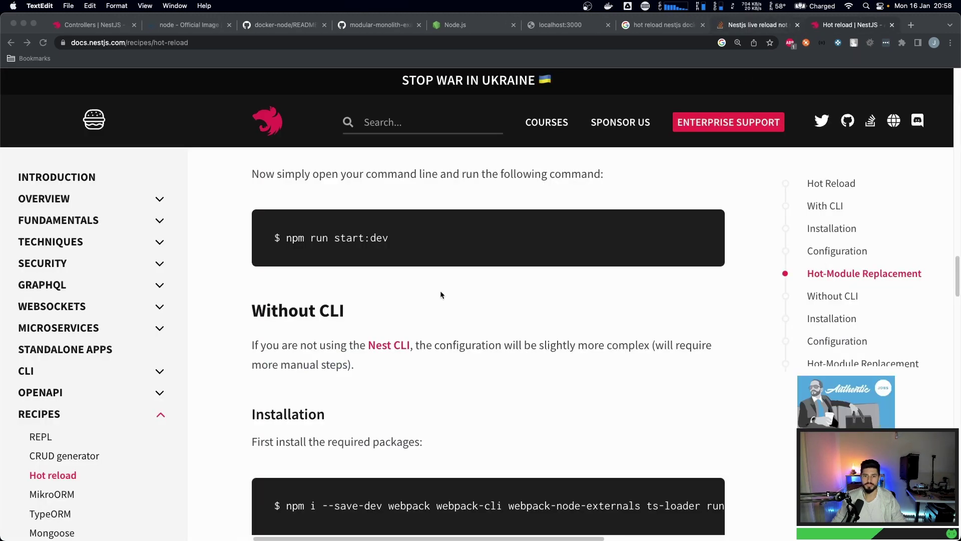
{"action": "scroll", "coordinate": [70, 338], "scroll_direction": "down", "scroll_amount": 5}
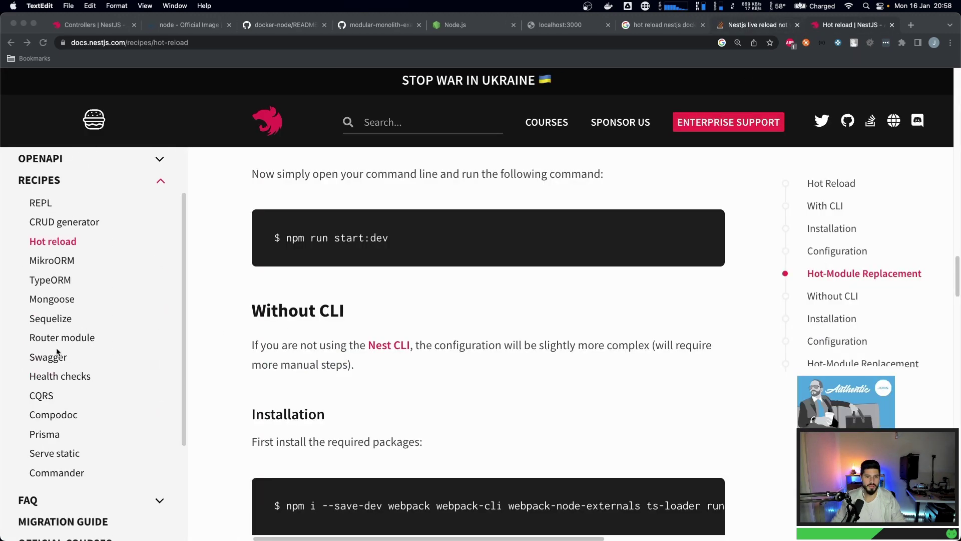
{"action": "scroll", "coordinate": [58, 352], "scroll_direction": "up", "scroll_amount": 1}
{"action": "scroll", "coordinate": [52, 340], "scroll_direction": "up", "scroll_amount": 5}
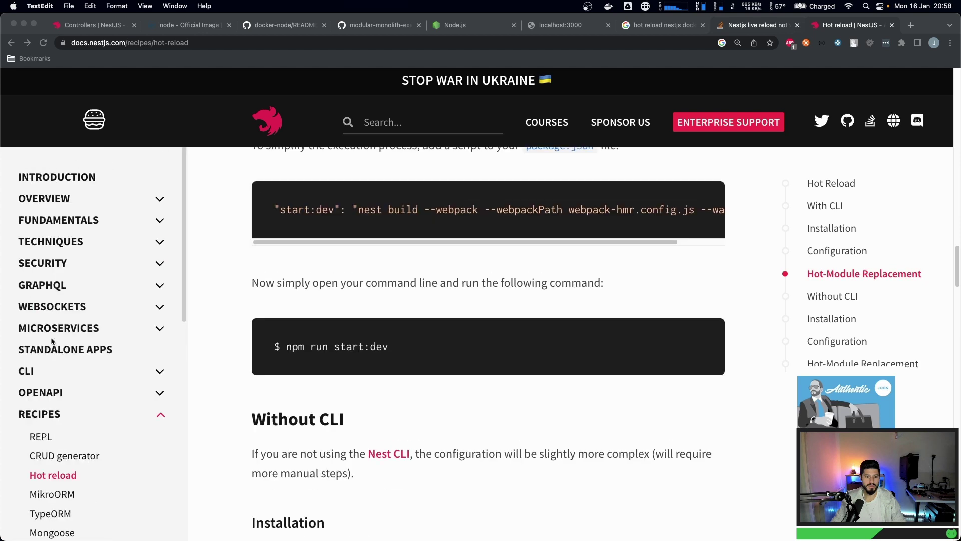
{"action": "scroll", "coordinate": [33, 345], "scroll_direction": "down", "scroll_amount": 3}
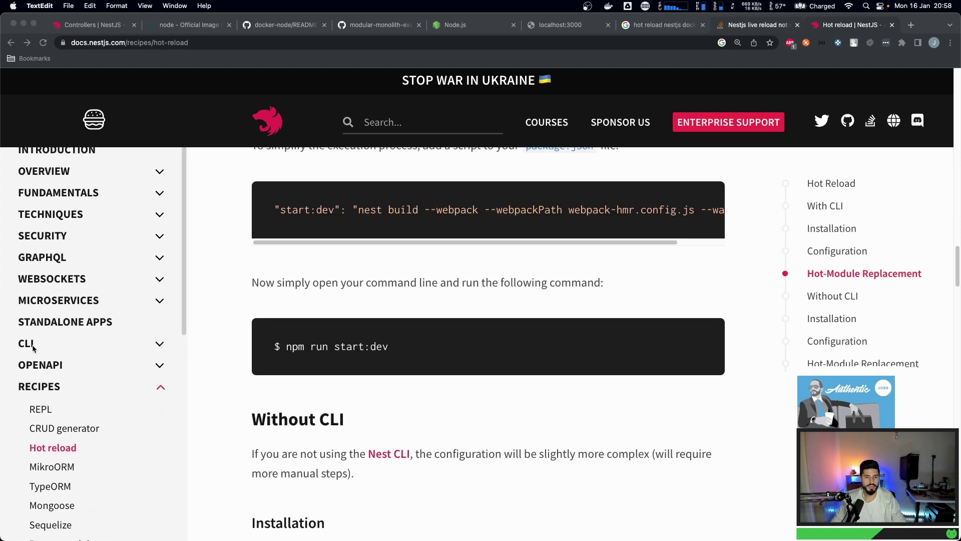
{"action": "scroll", "coordinate": [34, 352], "scroll_direction": "down", "scroll_amount": 1}
{"action": "scroll", "coordinate": [46, 403], "scroll_direction": "down", "scroll_amount": 5}
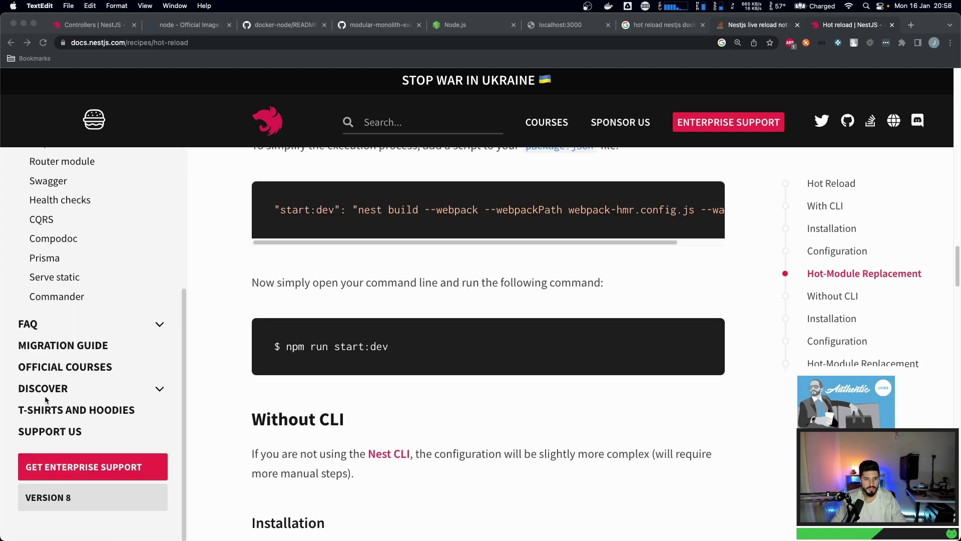
{"action": "scroll", "coordinate": [47, 397], "scroll_direction": "up", "scroll_amount": 12}
{"action": "left_click", "coordinate": [395, 123]}
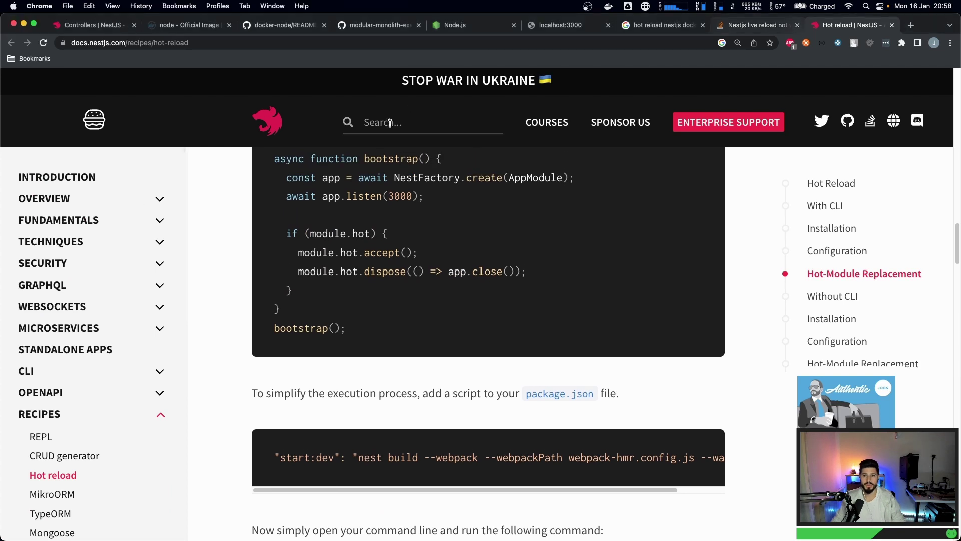
{"action": "type", "text": "file"}
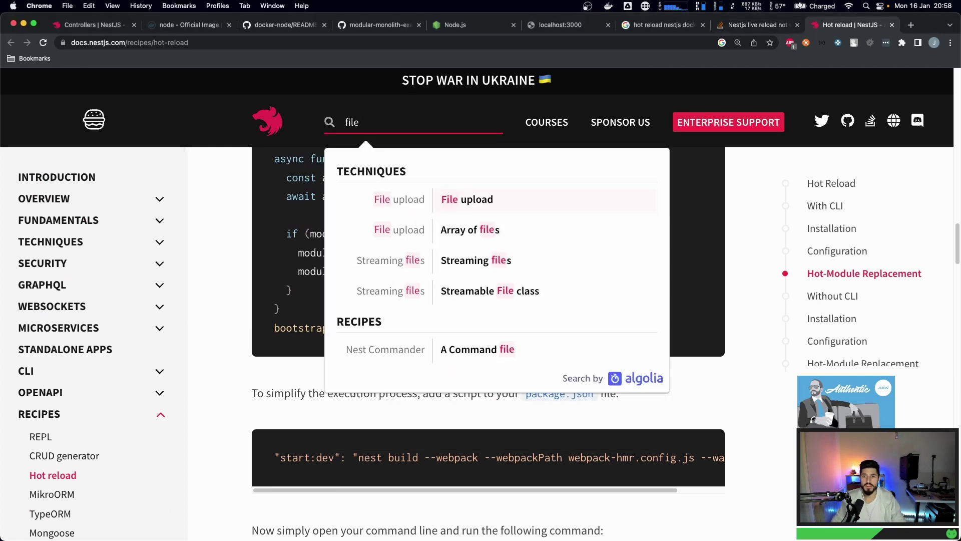
{"action": "left_click", "coordinate": [458, 203]}
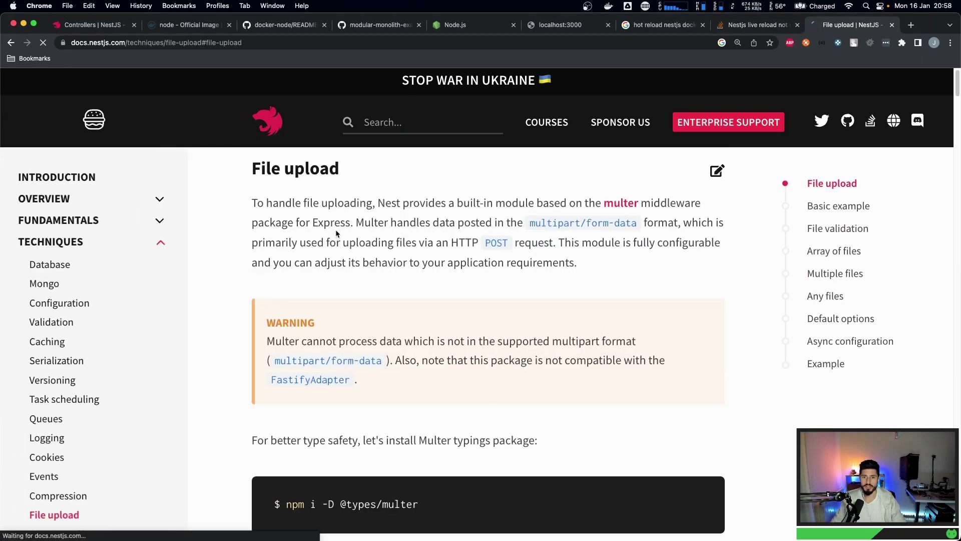
{"action": "scroll", "coordinate": [312, 256], "scroll_direction": "down", "scroll_amount": 2}
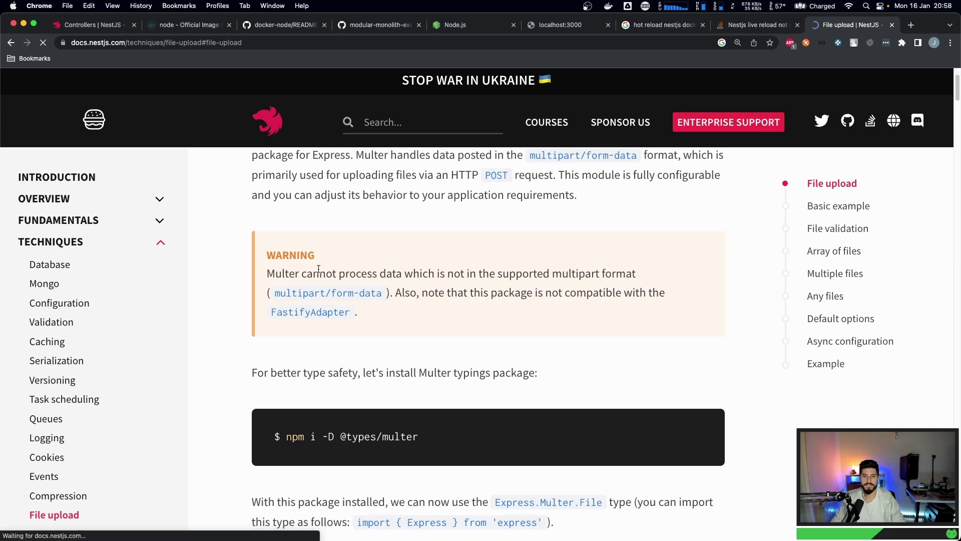
{"action": "scroll", "coordinate": [316, 263], "scroll_direction": "up", "scroll_amount": 2}
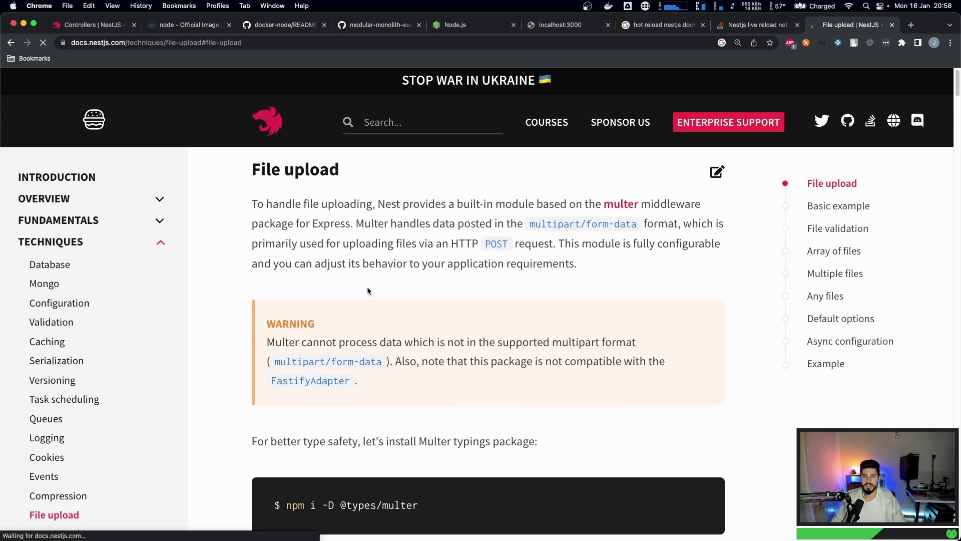
{"action": "scroll", "coordinate": [350, 301], "scroll_direction": "down", "scroll_amount": 1}
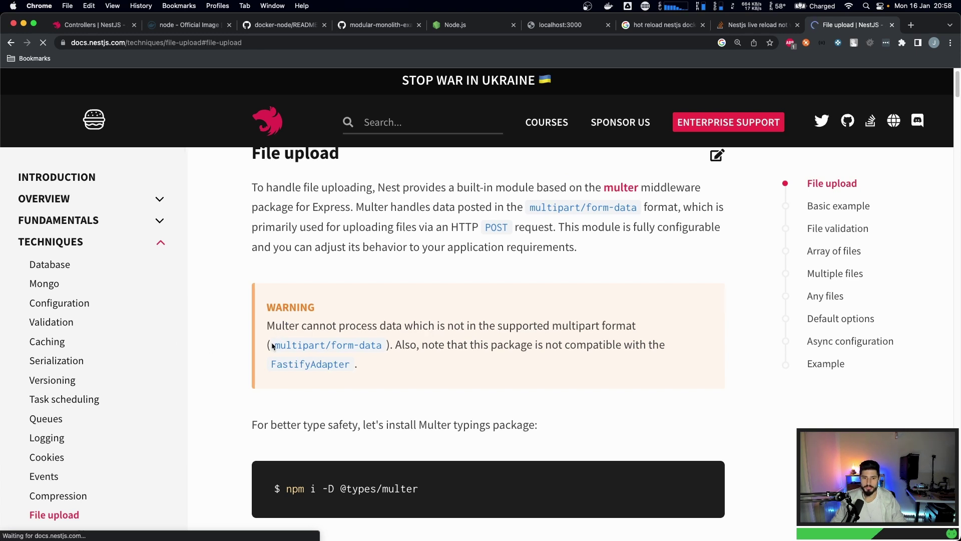
{"action": "scroll", "coordinate": [312, 388], "scroll_direction": "down", "scroll_amount": 3}
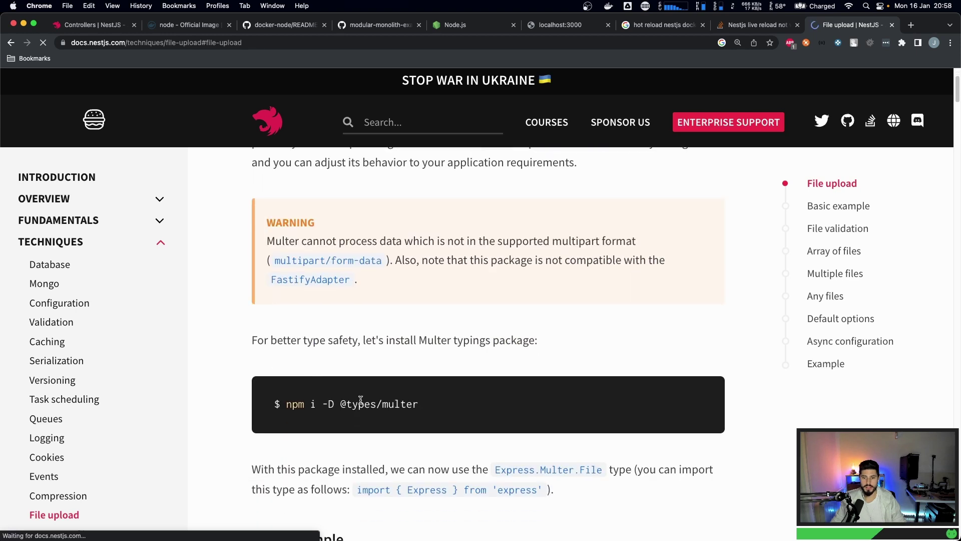
{"action": "double_click", "coordinate": [389, 405]}
{"action": "left_click", "coordinate": [390, 404]}
{"action": "left_click_drag", "start_coordinate": [340, 404], "coordinate": [496, 410]}
{"action": "key", "text": "super+c"}
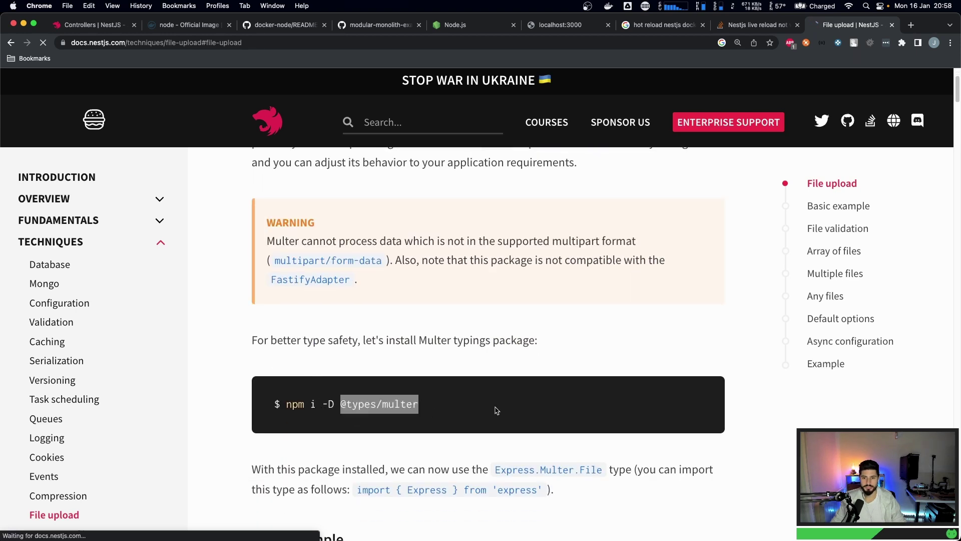
{"action": "scroll", "coordinate": [441, 404], "scroll_direction": "down", "scroll_amount": 2}
{"action": "key", "text": "super+Tab"}
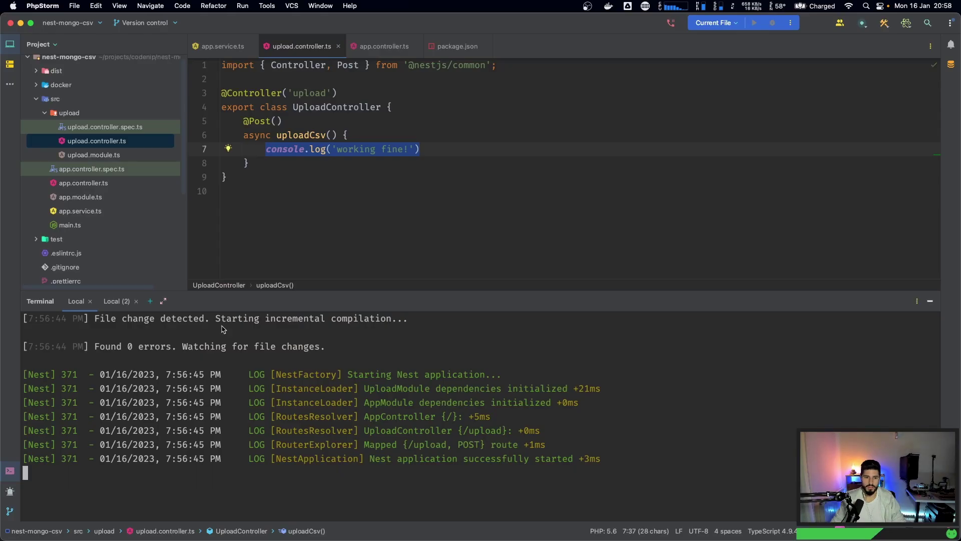
{"action": "left_click", "coordinate": [117, 301]}
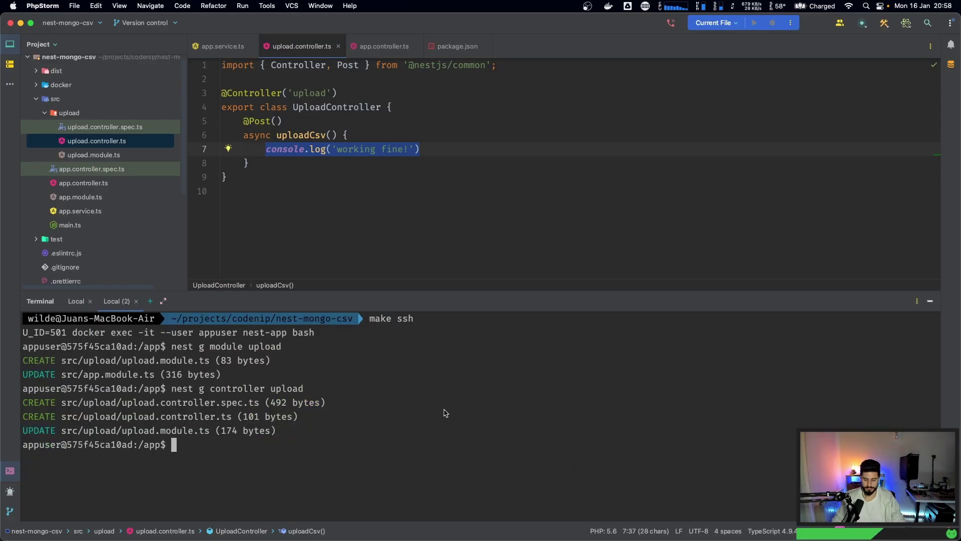
{"action": "key", "text": "super+k"}
{"action": "type", "text": "yarn add"}
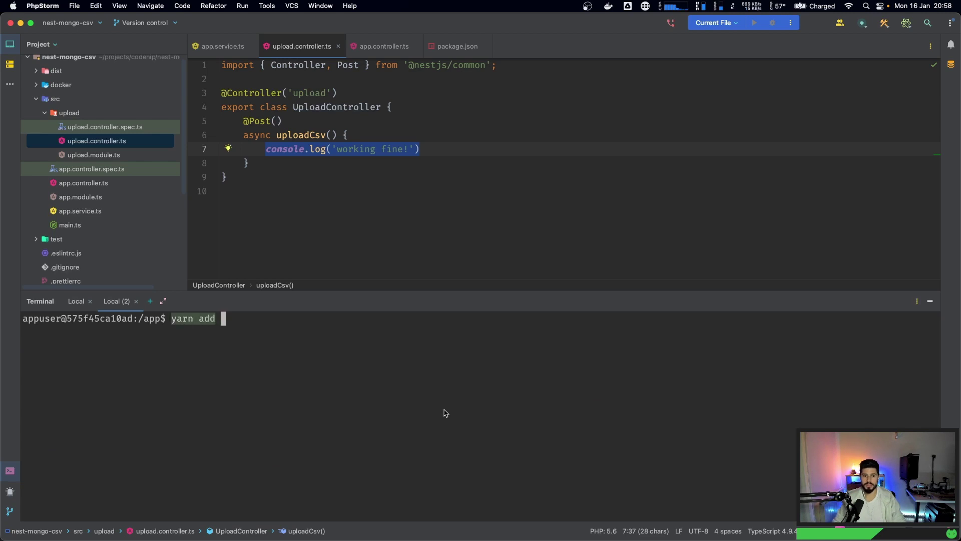
{"action": "key", "text": "super+v"}
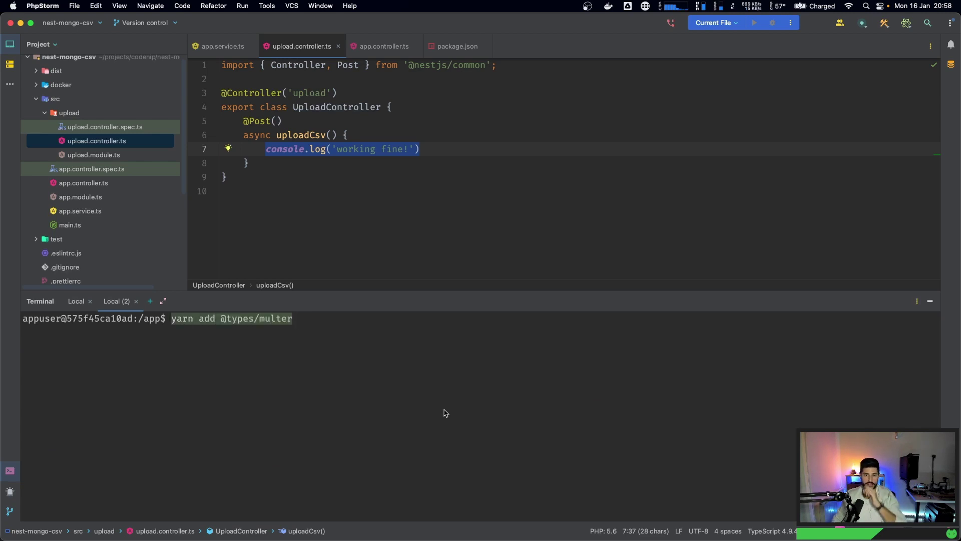
{"action": "key", "text": "Return"}
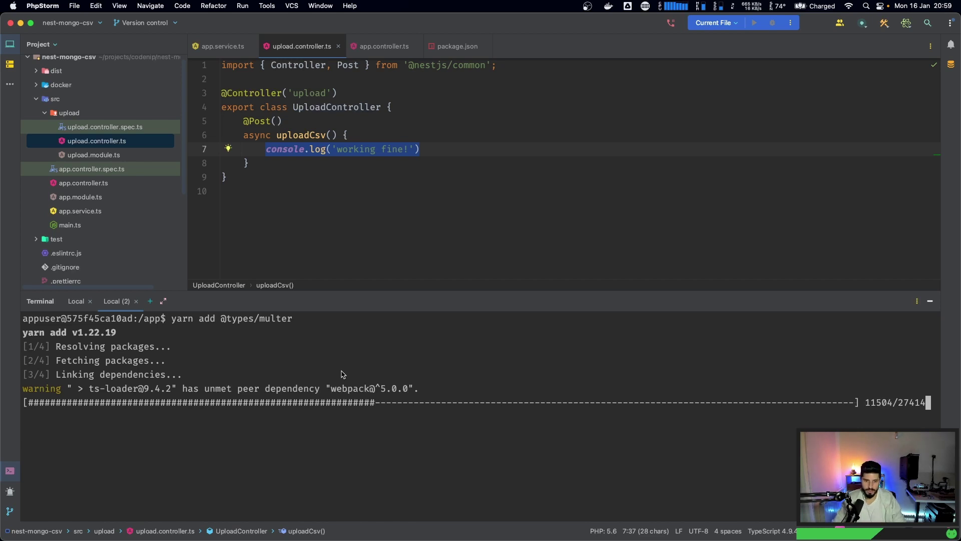
- Launch Finder through Spotlight and open the Downloads folder
{"action": "key", "text": "super+space"}
{"action": "type", "text": "dock"}
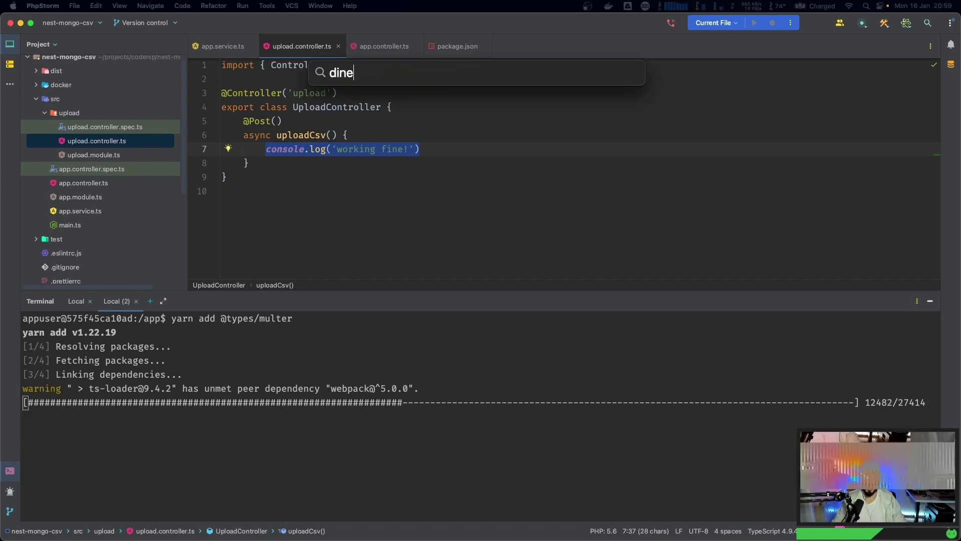
{"action": "key", "text": "BackSpace"}
{"action": "key", "text": "BackSpace"}
{"action": "key", "text": "BackSpace"}
{"action": "key", "text": "BackSpace"}
{"action": "type", "text": "finder"}
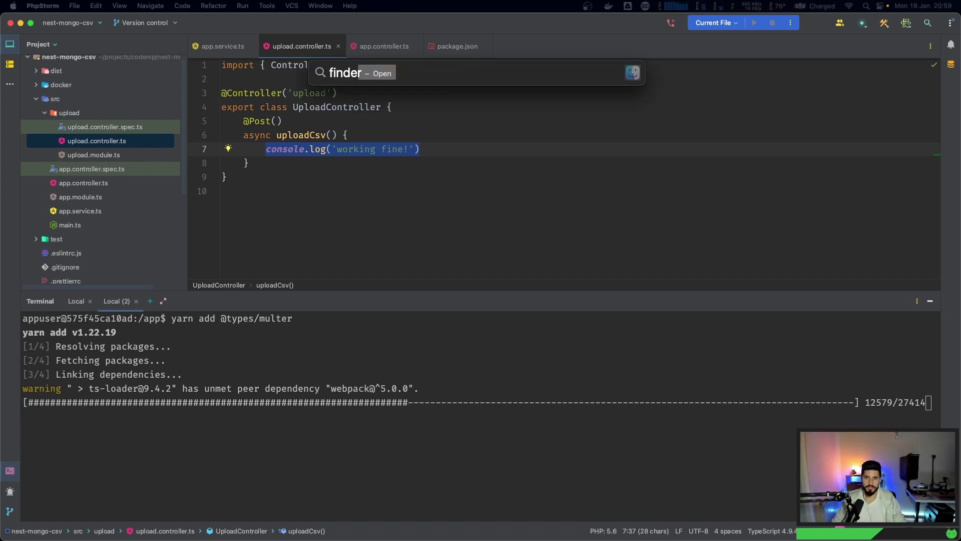
{"action": "key", "text": "Return"}
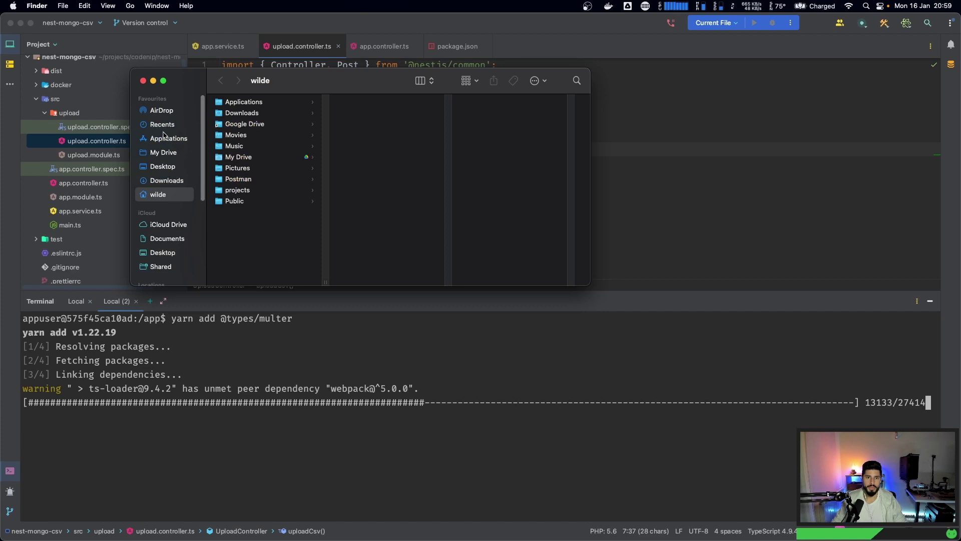
{"action": "left_click", "coordinate": [165, 184]}
- Rename the downloaded spreadsheet CSV to people.csv, then close Finder
{"action": "left_click", "coordinate": [224, 103]}
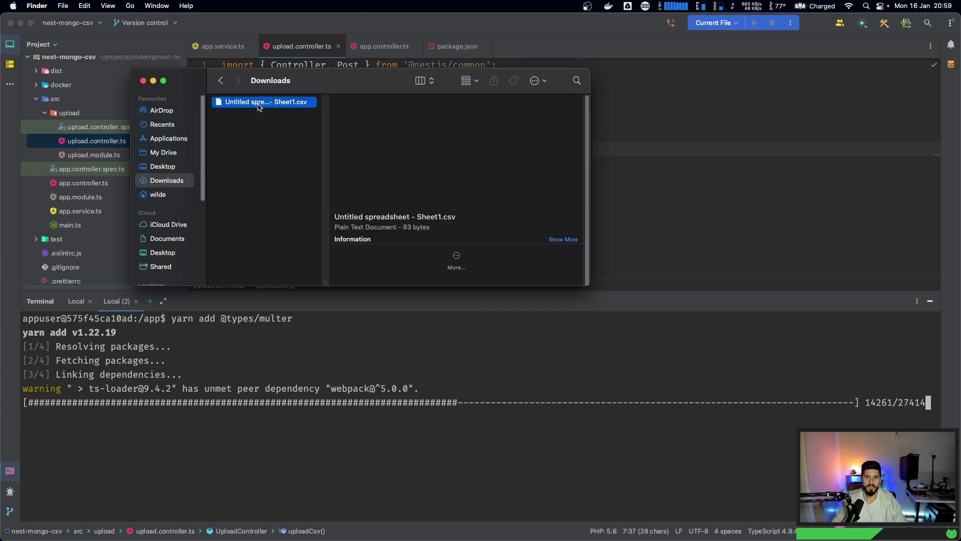
{"action": "double_click", "coordinate": [323, 277]}
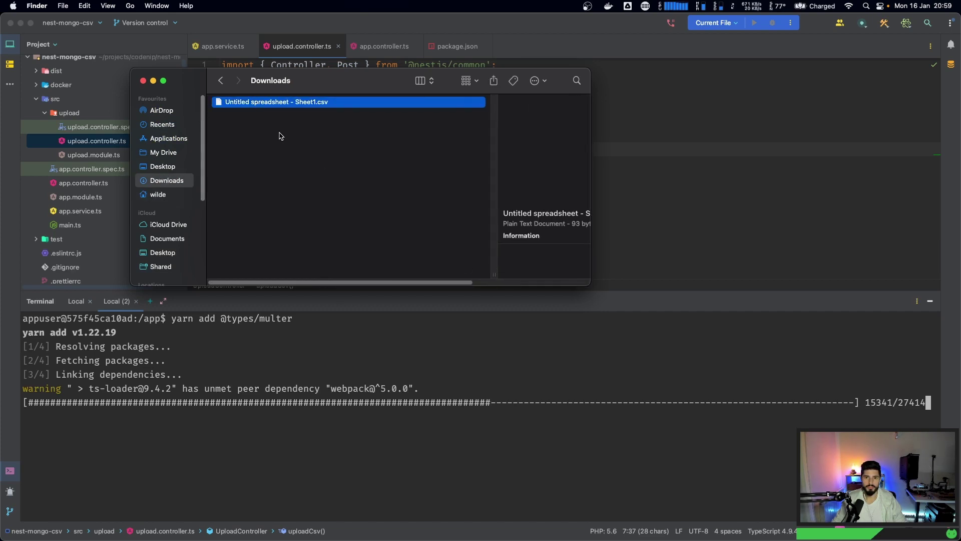
{"action": "scroll", "coordinate": [271, 121], "scroll_direction": "right", "scroll_amount": 5}
{"action": "key", "text": "Return"}
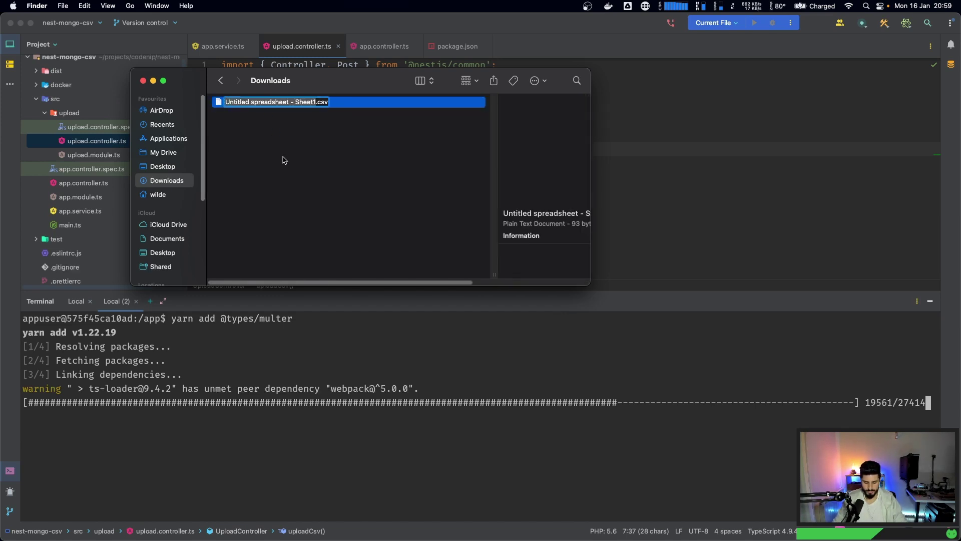
{"action": "type", "text": "people"}
{"action": "key", "text": "Return"}
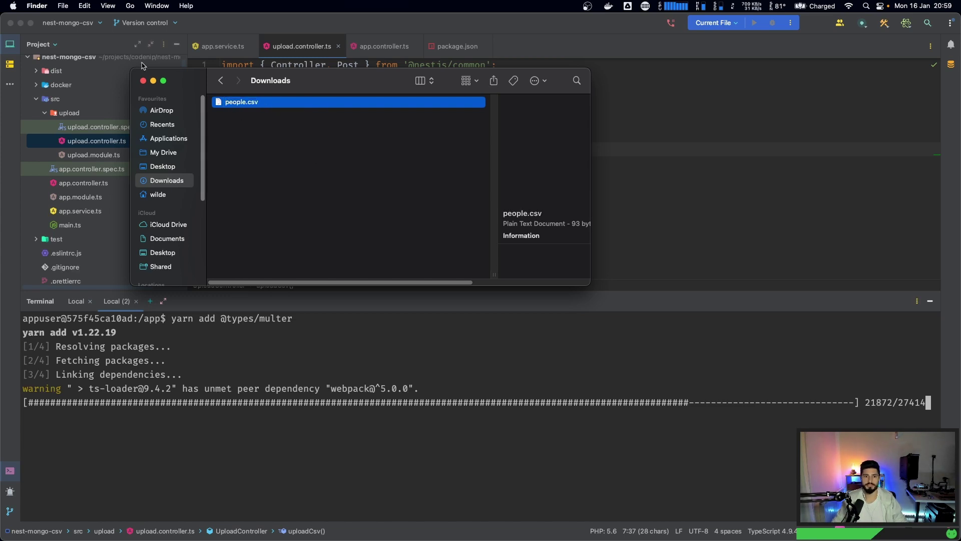
{"action": "left_click", "coordinate": [142, 81]}
{"action": "left_click", "coordinate": [454, 143]}
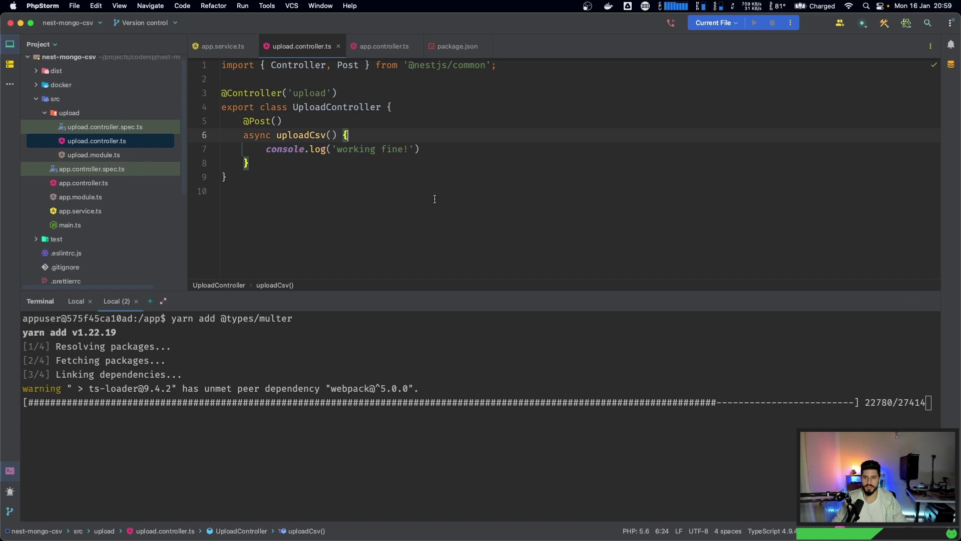
- Switch the form-data key 'file' from Text to File and attach Downloads/people.csv
{"action": "key", "text": "super+Tab"}
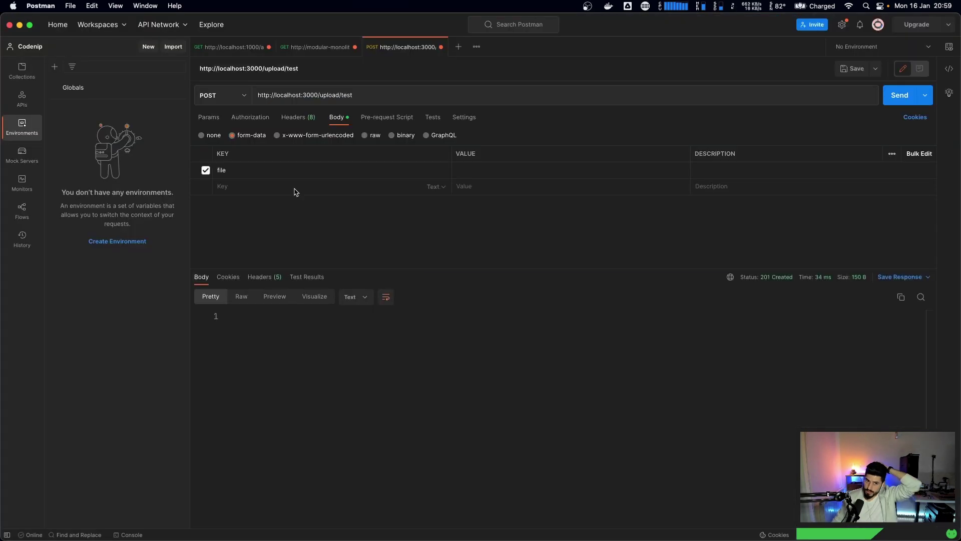
{"action": "left_click", "coordinate": [358, 172]}
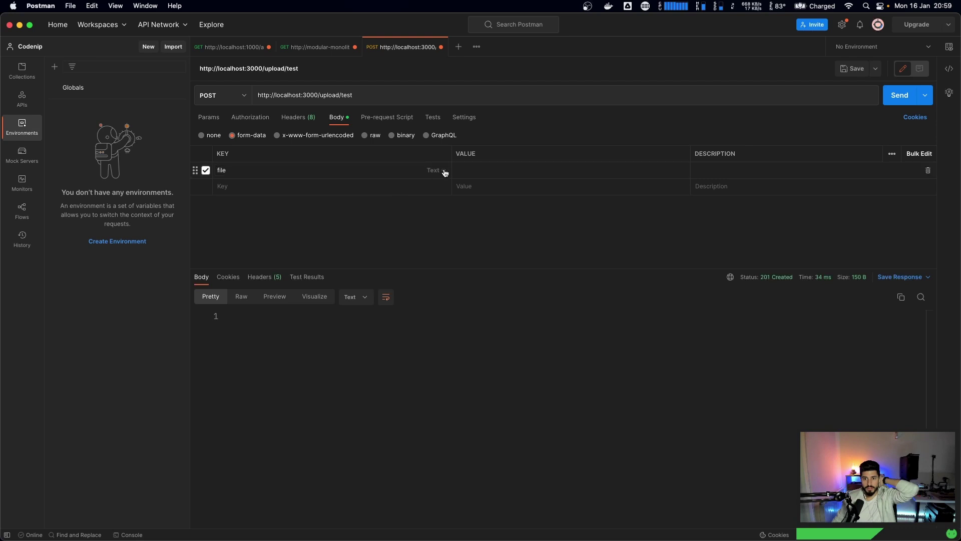
{"action": "left_click", "coordinate": [437, 170]}
{"action": "left_click", "coordinate": [438, 206]}
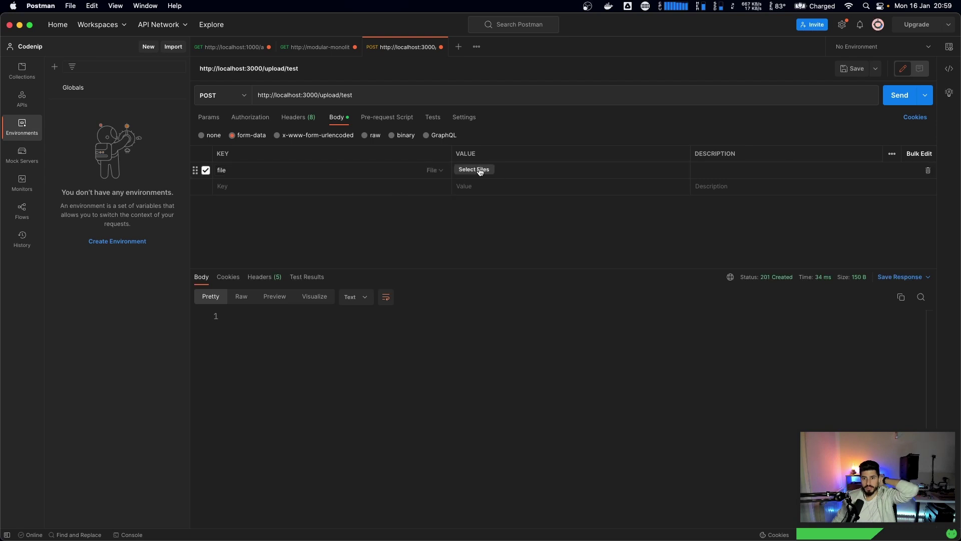
{"action": "left_click", "coordinate": [474, 170]}
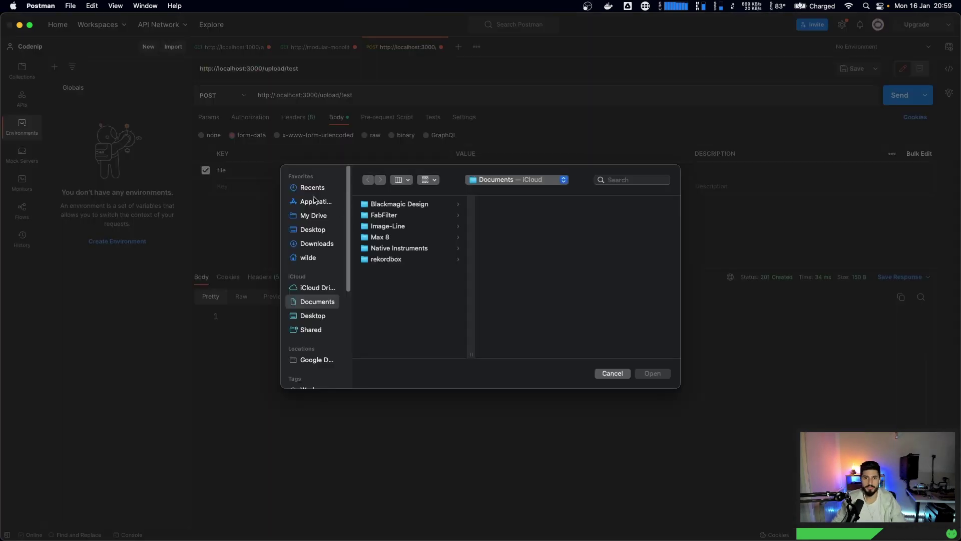
{"action": "left_click", "coordinate": [306, 245]}
{"action": "double_click", "coordinate": [376, 204]}
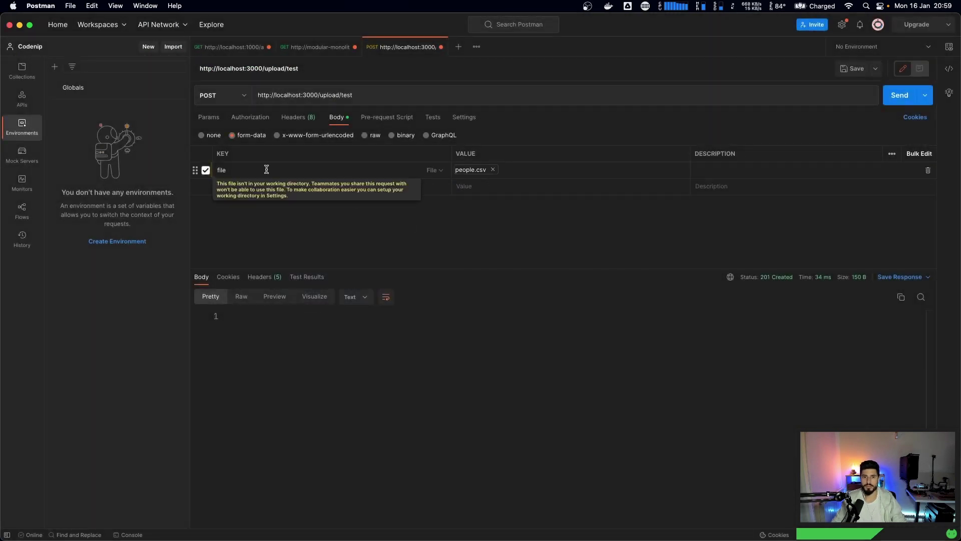
{"action": "key", "text": "super+Tab"}
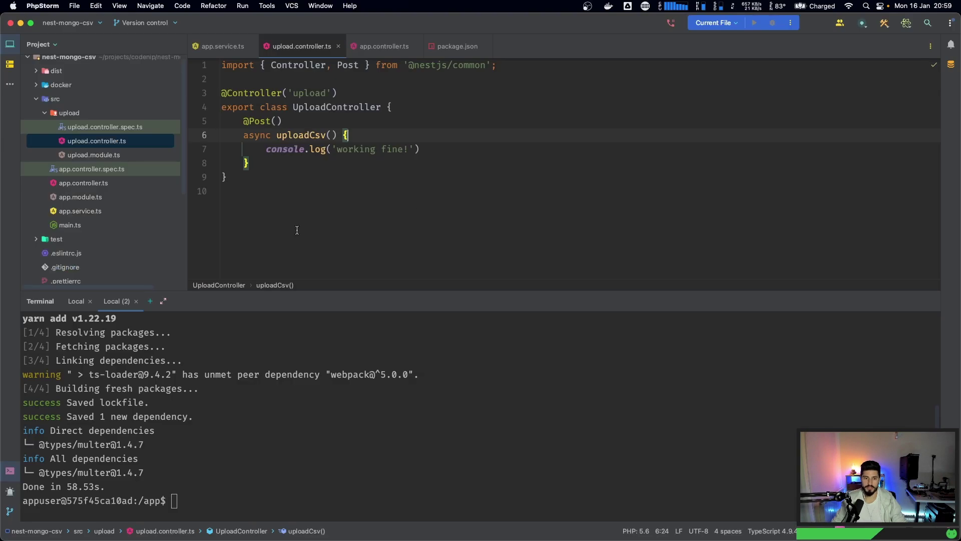
{"action": "left_click", "coordinate": [189, 454]}
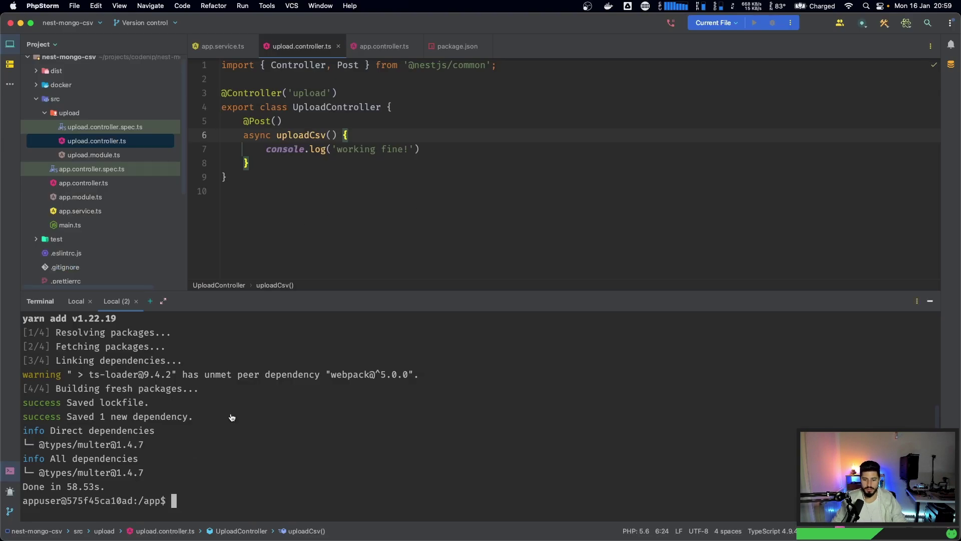
{"action": "key", "text": "super+Tab"}
{"action": "scroll", "coordinate": [296, 301], "scroll_direction": "down", "scroll_amount": 10}
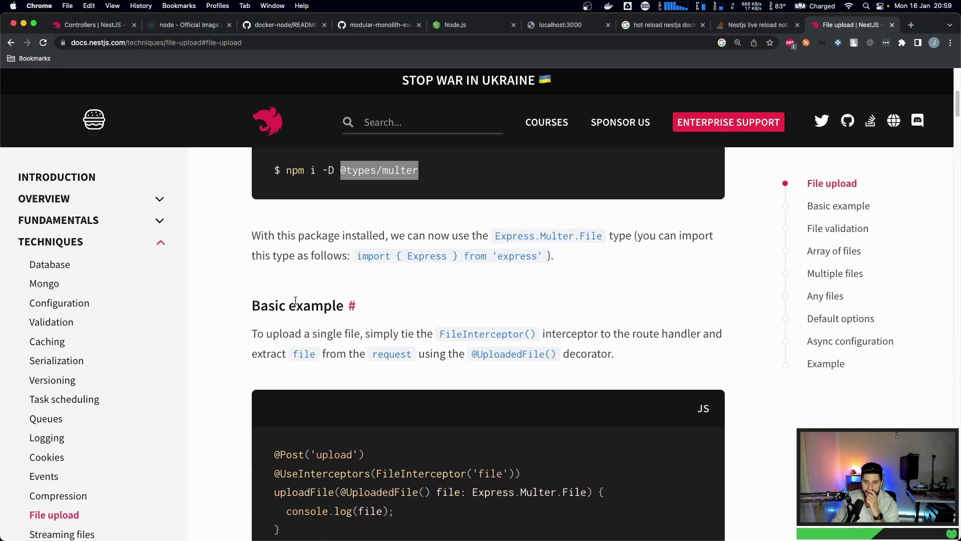
{"action": "scroll", "coordinate": [295, 303], "scroll_direction": "up", "scroll_amount": 6}
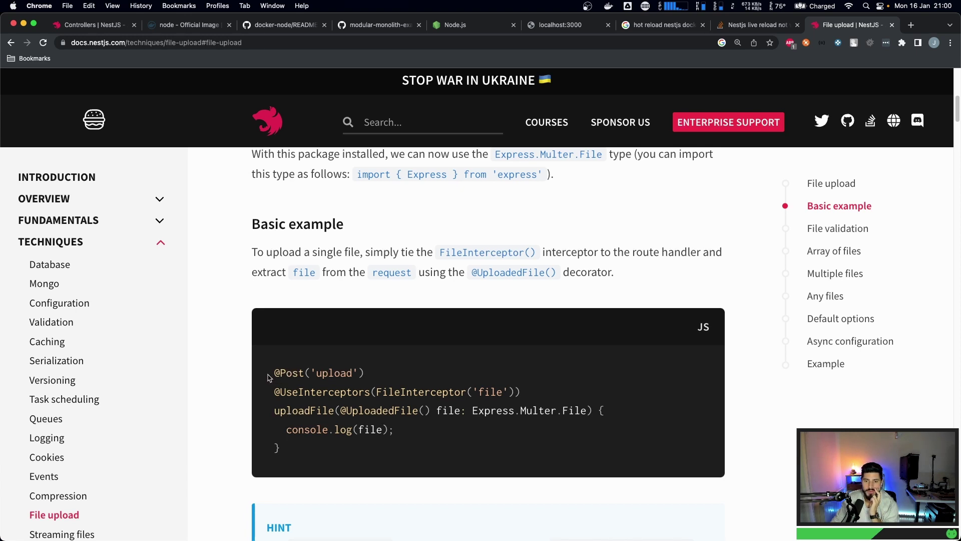
{"action": "left_click_drag", "start_coordinate": [270, 375], "coordinate": [414, 375]}
{"action": "left_click", "coordinate": [415, 375]}
{"action": "left_click_drag", "start_coordinate": [276, 414], "coordinate": [588, 414]}
{"action": "left_click", "coordinate": [341, 411]}
{"action": "key", "text": "super+c"}
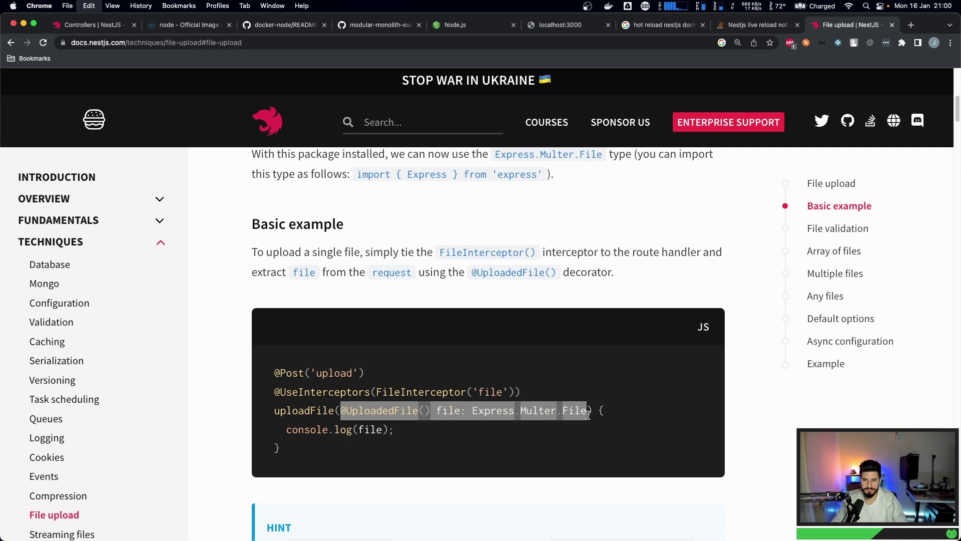
{"action": "key", "text": "super+Tab"}
{"action": "left_click", "coordinate": [277, 122]}
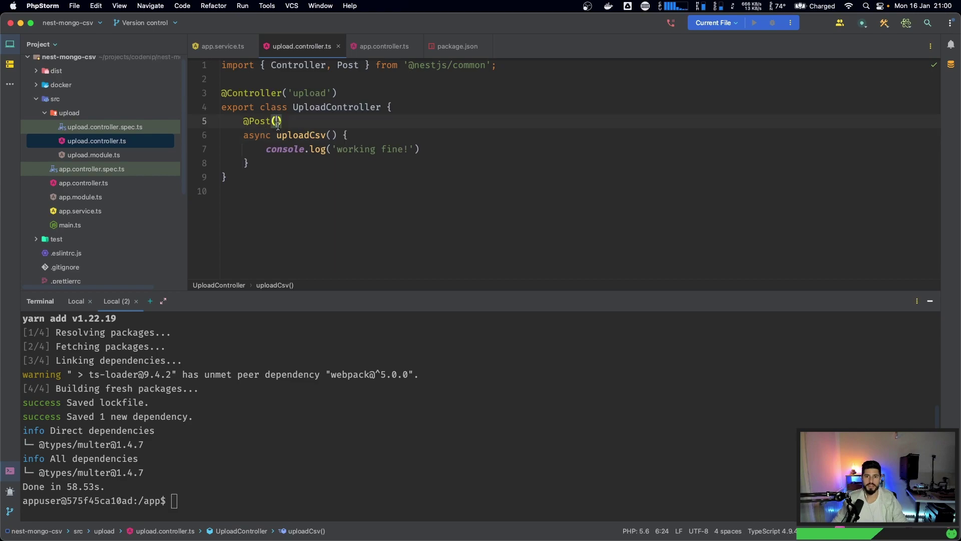
{"action": "key", "text": "super+Tab"}
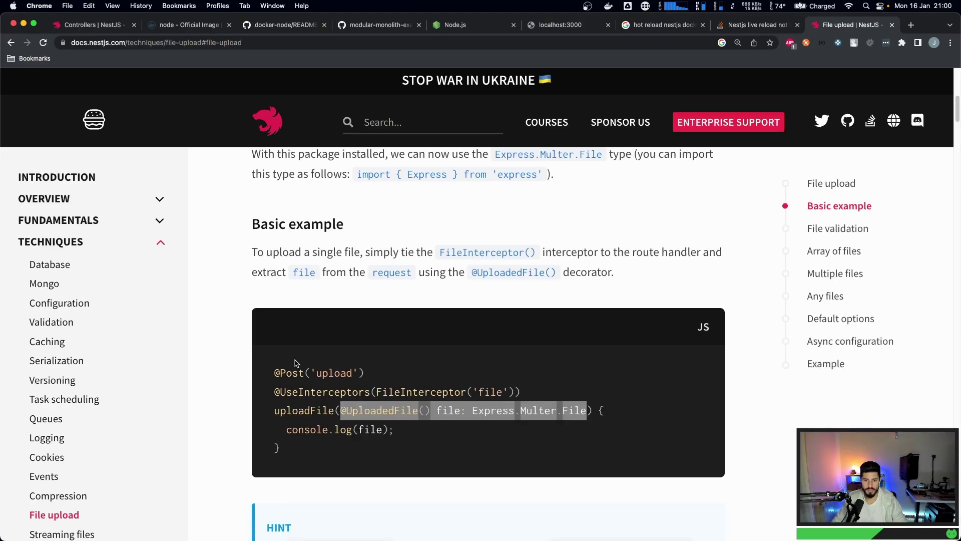
{"action": "left_click_drag", "start_coordinate": [276, 393], "coordinate": [594, 397]}
{"action": "key", "text": "super+c"}
{"action": "key", "text": "super+Tab"}
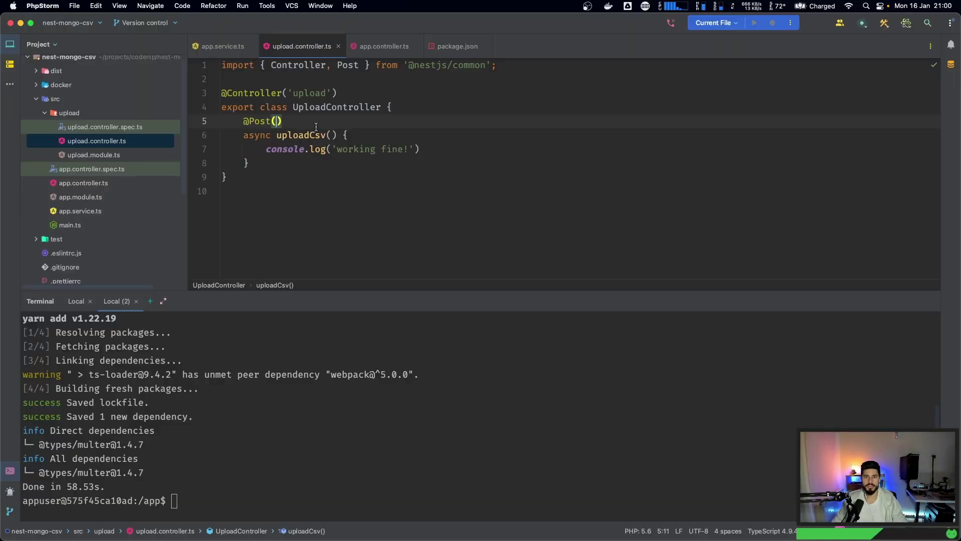
{"action": "key", "text": "super+Tab"}
{"action": "key", "text": "super+Tab"}
{"action": "left_click", "coordinate": [322, 126]}
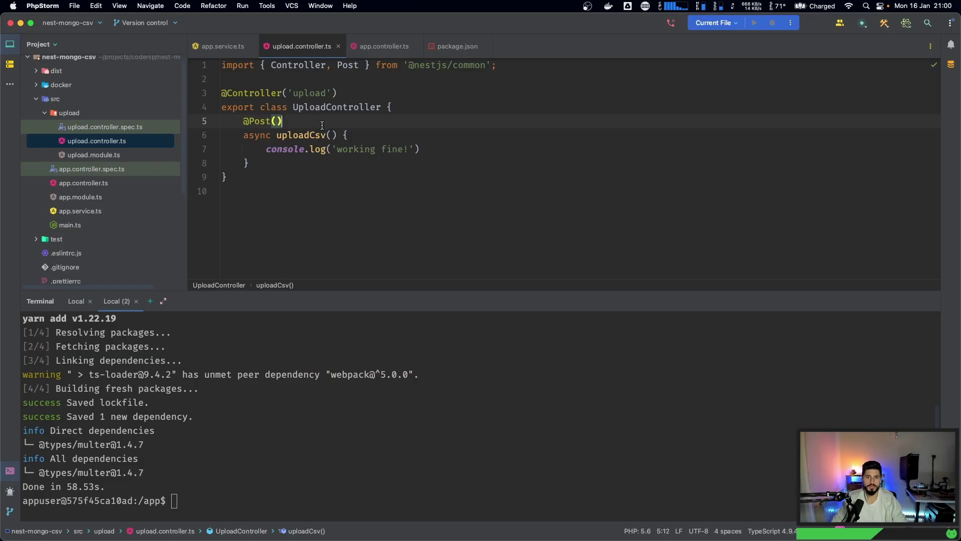
{"action": "key", "text": "Return"}
{"action": "key", "text": "super+v"}
{"action": "left_click", "coordinate": [281, 136]}
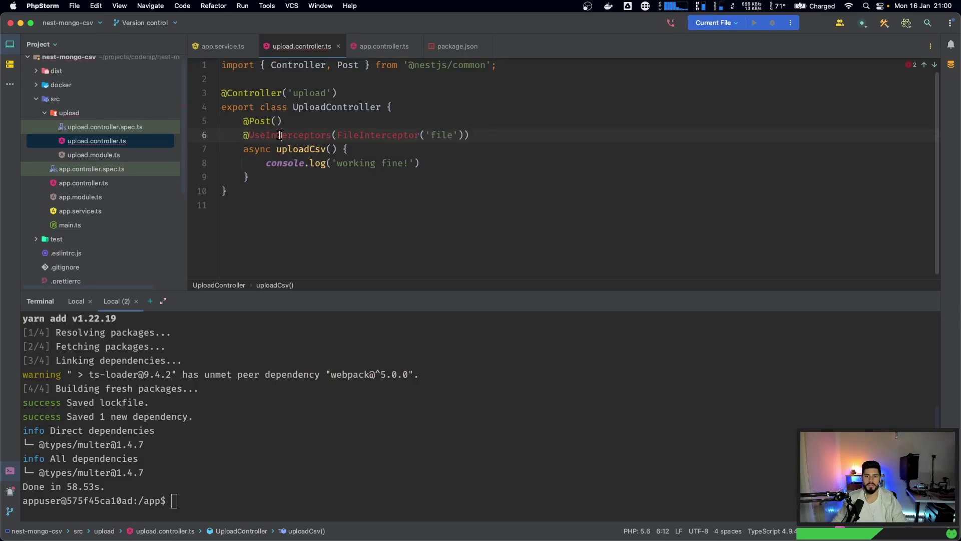
{"action": "key", "text": "alt+Return"}
{"action": "key", "text": "Down"}
{"action": "key", "text": "Down"}
{"action": "key", "text": "Down"}
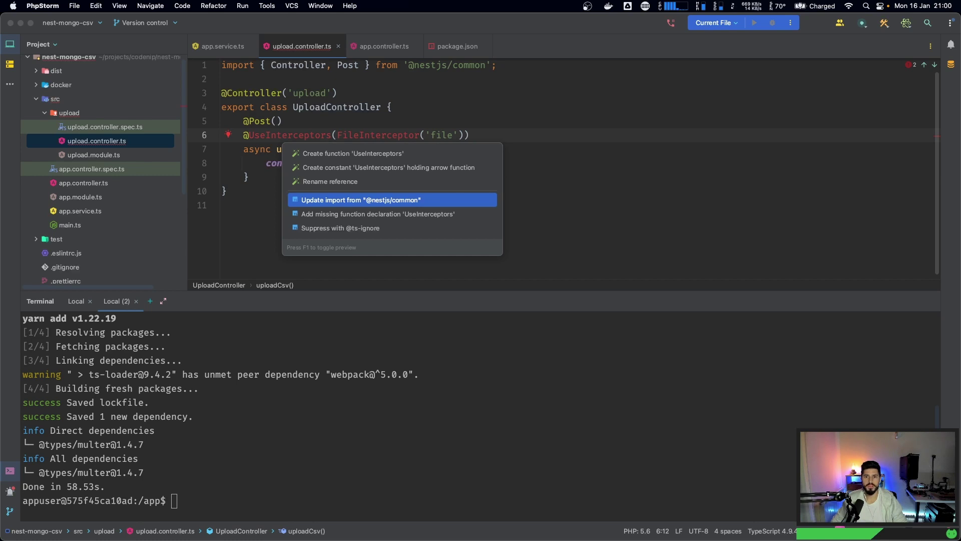
{"action": "key", "text": "Return"}
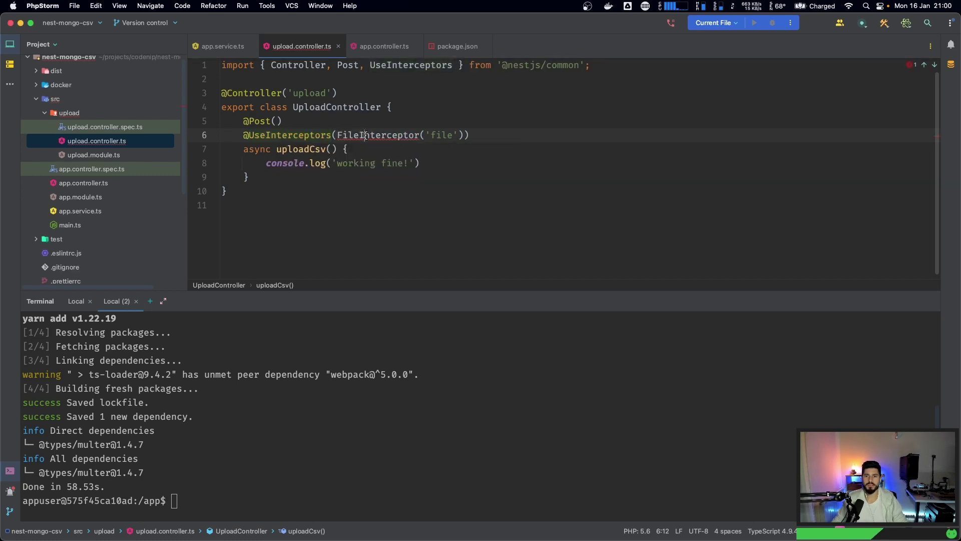
{"action": "left_click", "coordinate": [365, 135]}
{"action": "key", "text": "alt+Return"}
{"action": "key", "text": "Down"}
{"action": "key", "text": "Down"}
{"action": "key", "text": "Down"}
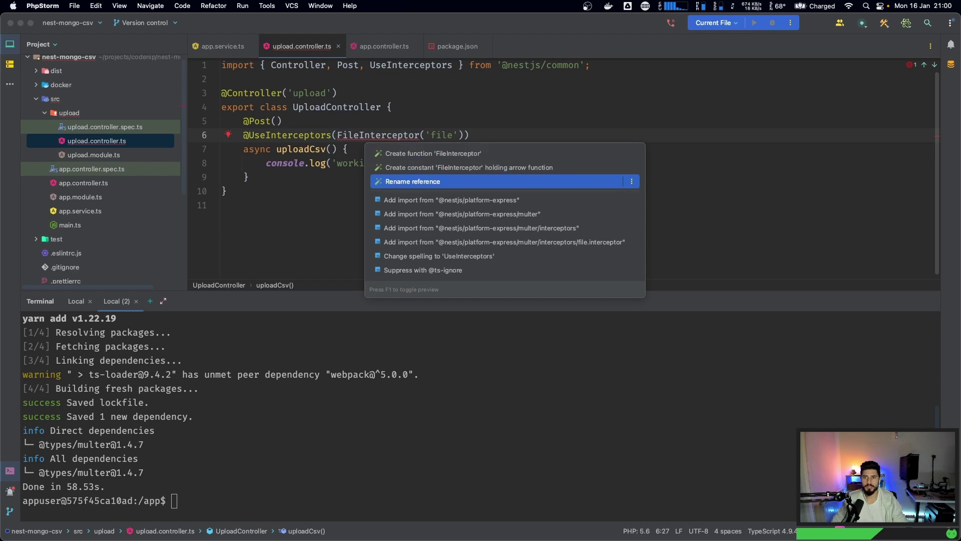
{"action": "key", "text": "Down"}
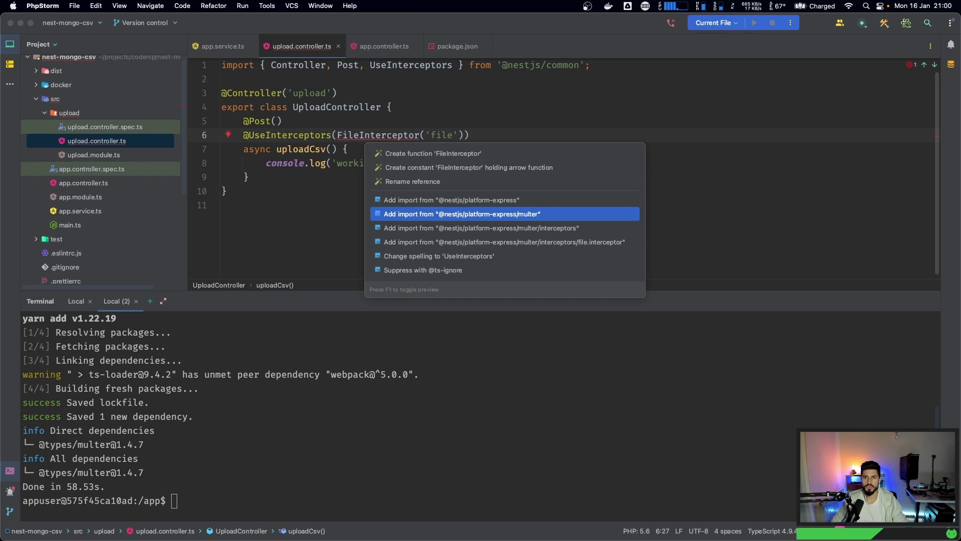
{"action": "key", "text": "Down"}
{"action": "key", "text": "Return"}
{"action": "left_click", "coordinate": [334, 180]}
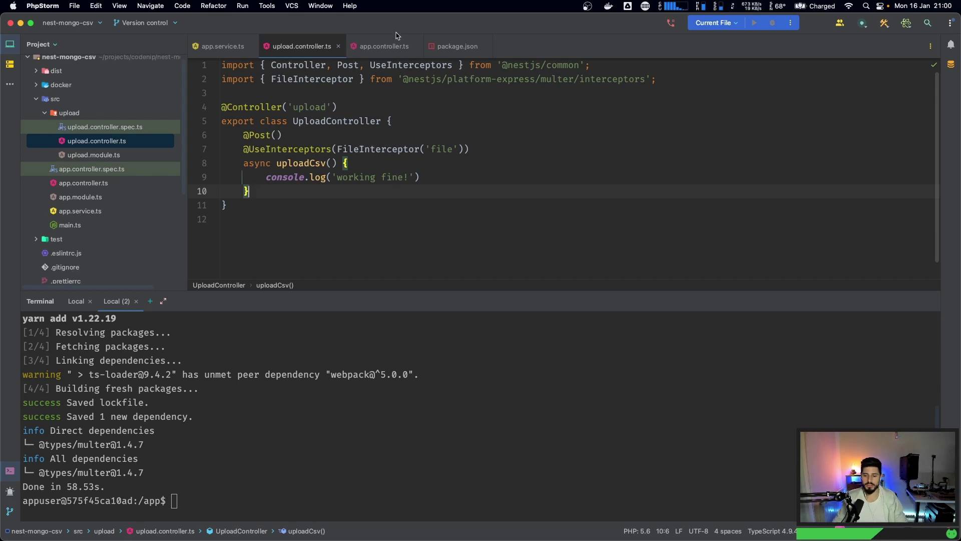
{"action": "key", "text": "super+Tab"}
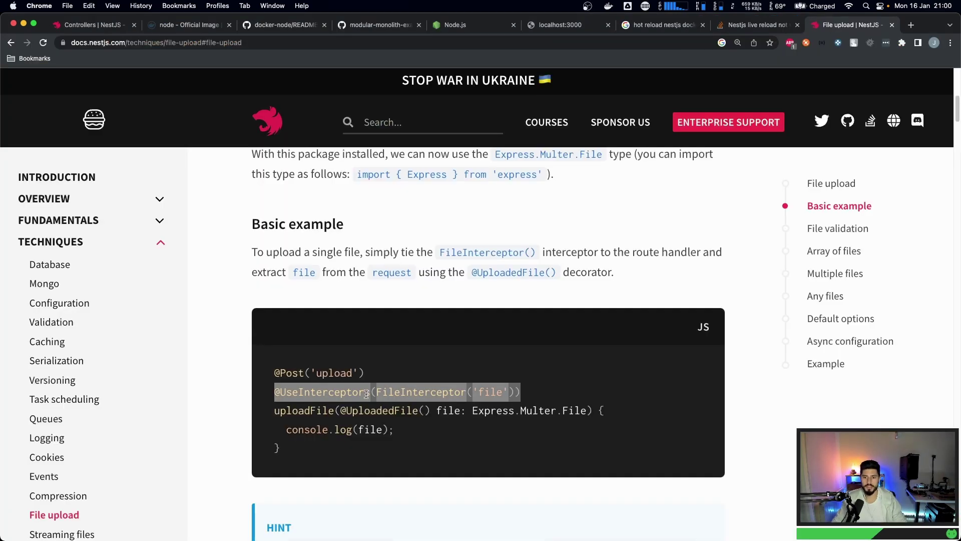
{"action": "double_click", "coordinate": [341, 409]}
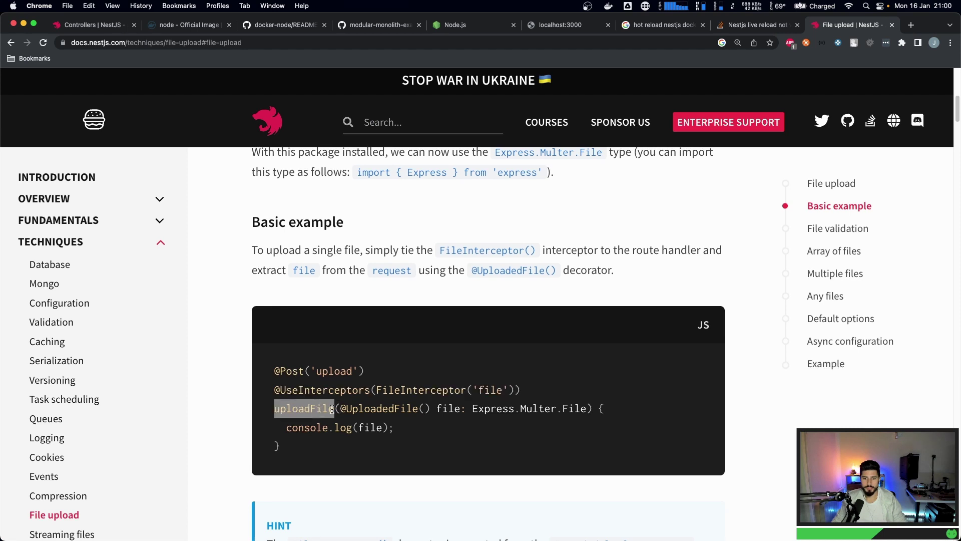
{"action": "left_click", "coordinate": [341, 409]}
{"action": "left_click_drag", "start_coordinate": [340, 409], "coordinate": [585, 408]}
{"action": "key", "text": "super+c"}
{"action": "key", "text": "super+Tab"}
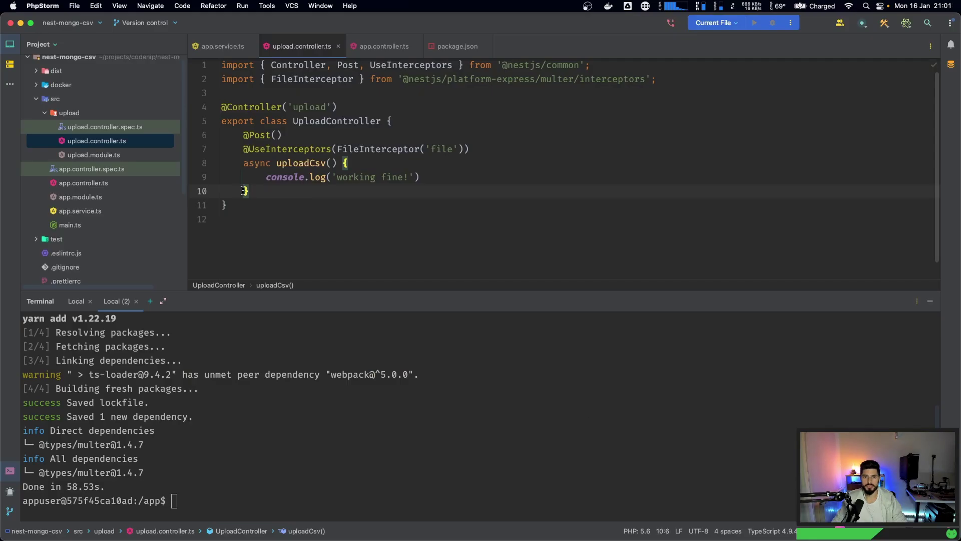
{"action": "left_click", "coordinate": [337, 163]}
{"action": "key", "text": "super+v"}
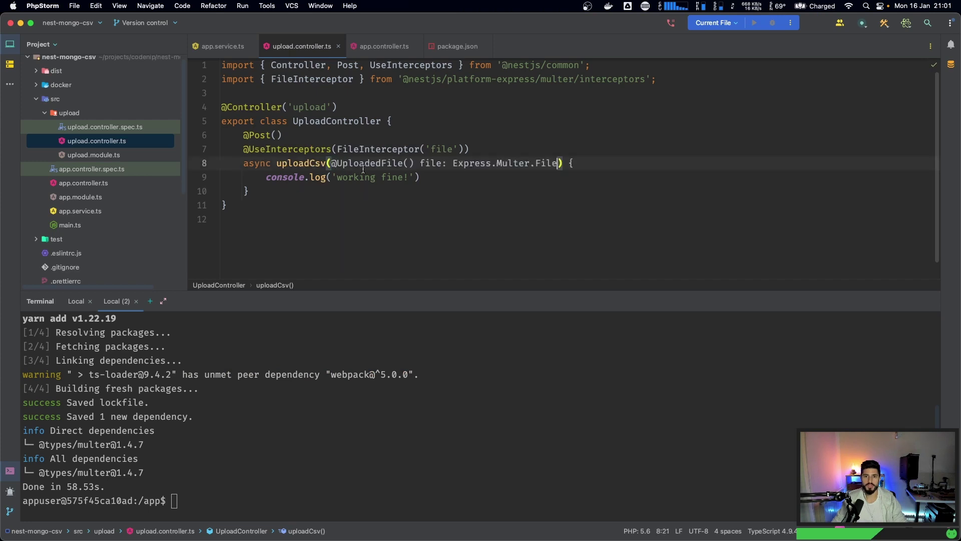
{"action": "left_click", "coordinate": [374, 158]}
{"action": "key", "text": "alt+Return"}
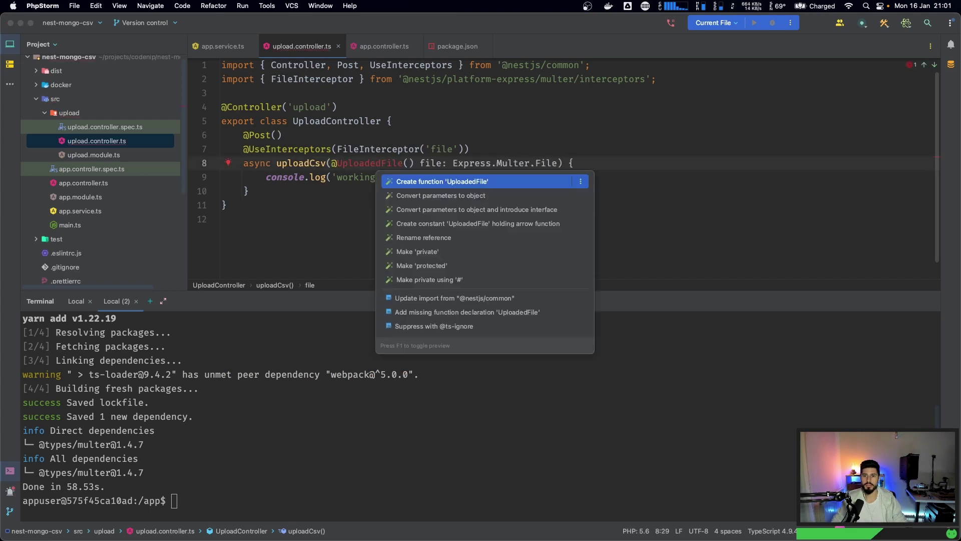
{"action": "key", "text": "Down"}
{"action": "key", "text": "Down"}
{"action": "key", "text": "Down"}
{"action": "key", "text": "Down"}
{"action": "key", "text": "Down"}
{"action": "key", "text": "Down"}
{"action": "key", "text": "Down"}
{"action": "key", "text": "Down"}
{"action": "key", "text": "Down"}
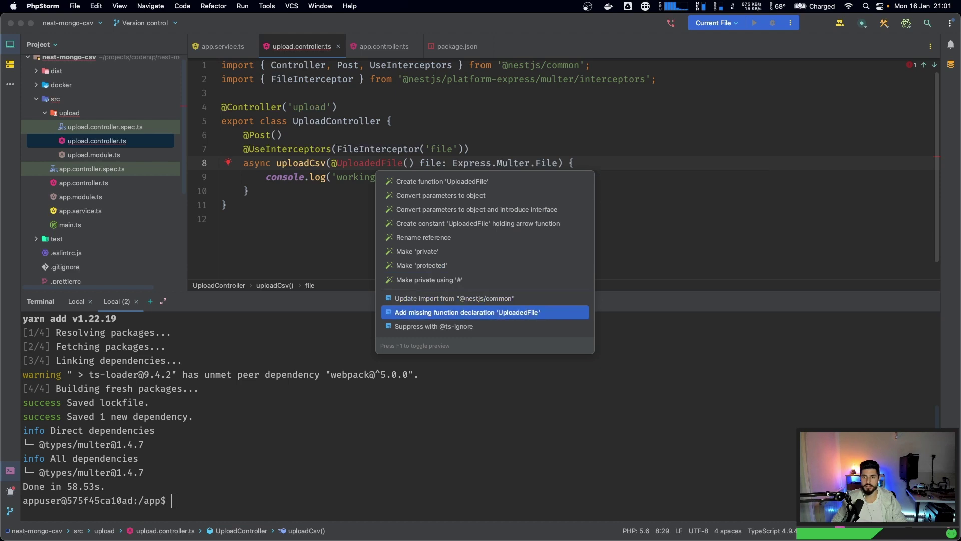
{"action": "key", "text": "Up"}
{"action": "key", "text": "Return"}
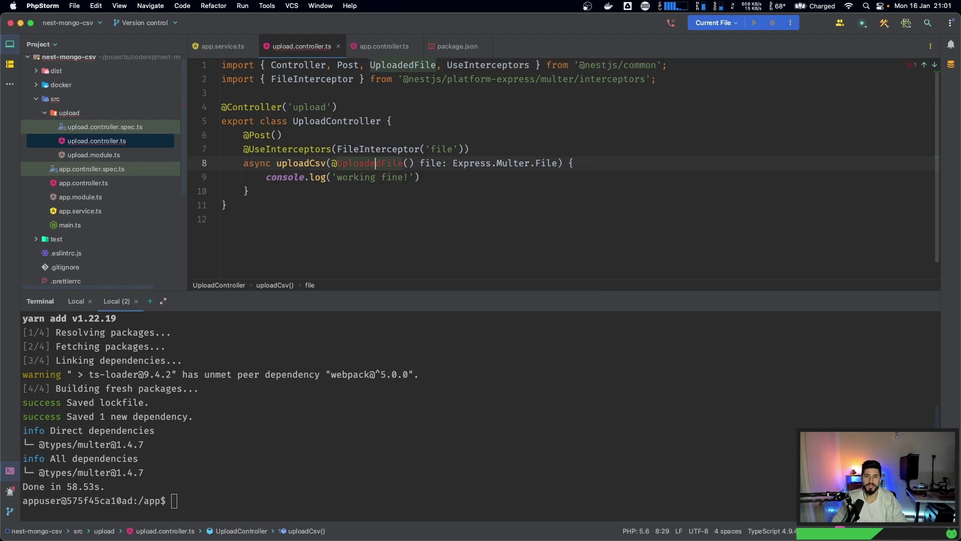
{"action": "double_click", "coordinate": [375, 164]}
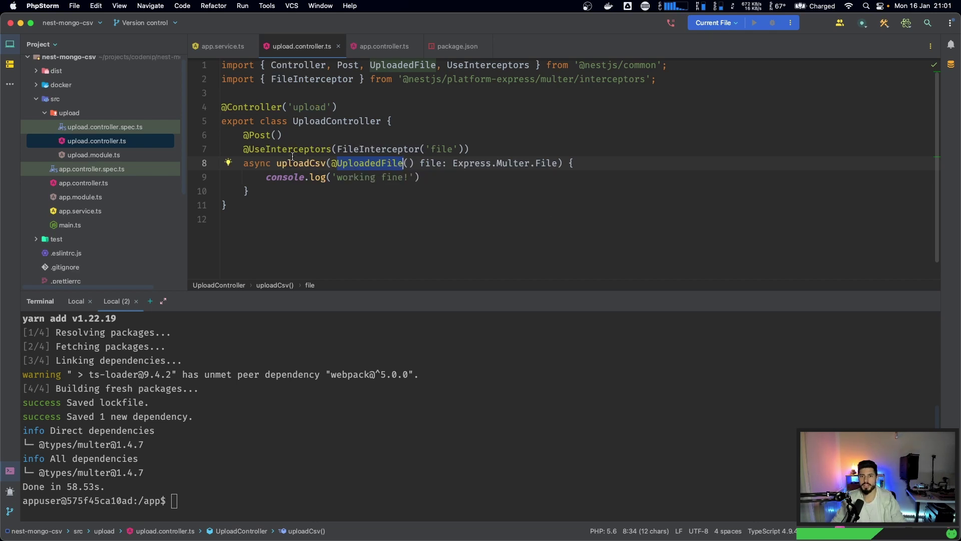
{"action": "key", "text": "Left"}
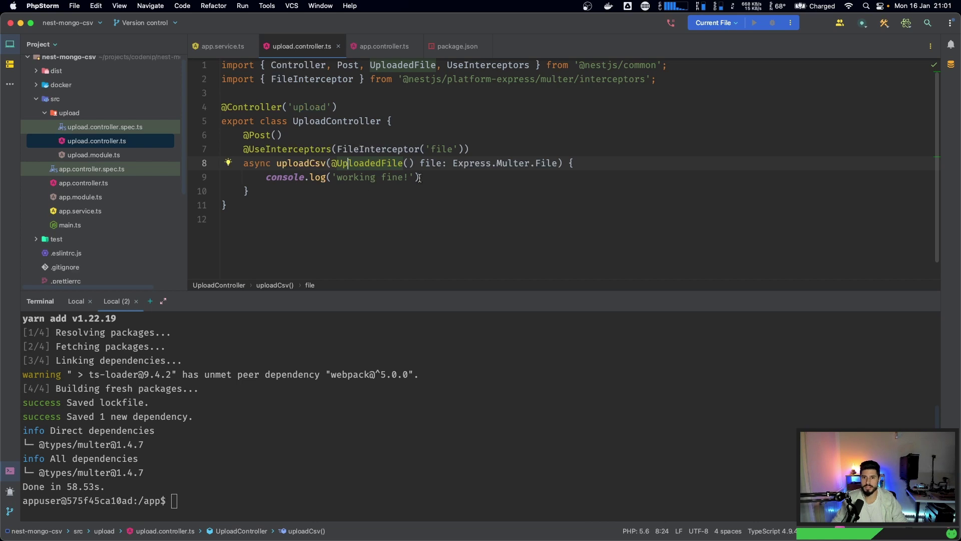
{"action": "left_click", "coordinate": [521, 163]}
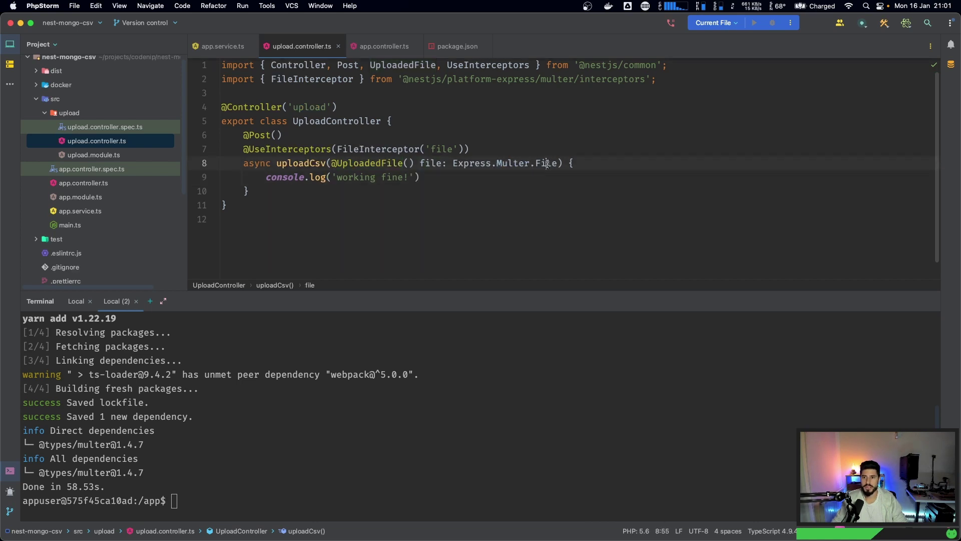
{"action": "left_click_drag", "start_coordinate": [450, 163], "coordinate": [562, 163]}
{"action": "left_click", "coordinate": [568, 163]}
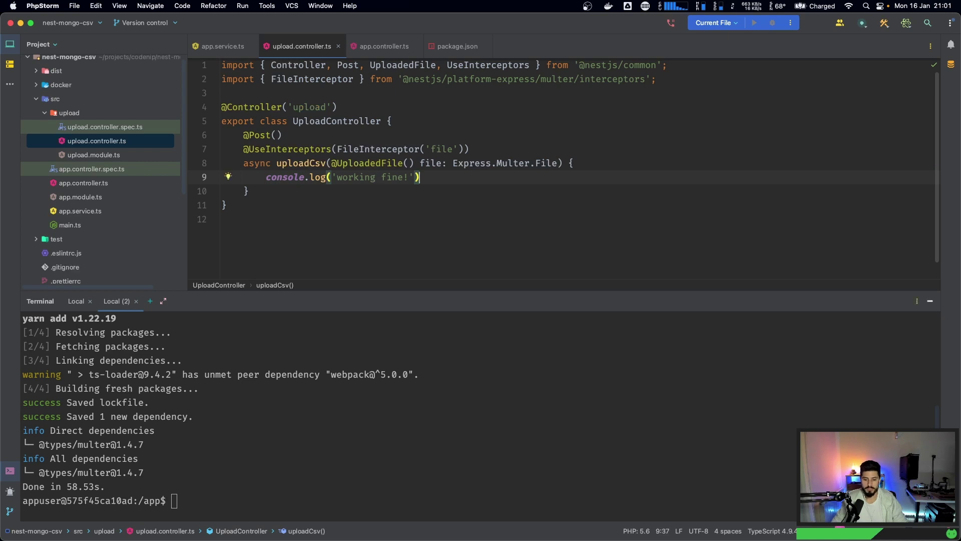
- Make uploadCsv's console.log print file instead of 'working fine!', following the docs
{"action": "key", "text": "super+Tab"}
{"action": "scroll", "coordinate": [315, 369], "scroll_direction": "down", "scroll_amount": 3}
{"action": "left_click", "coordinate": [362, 349]}
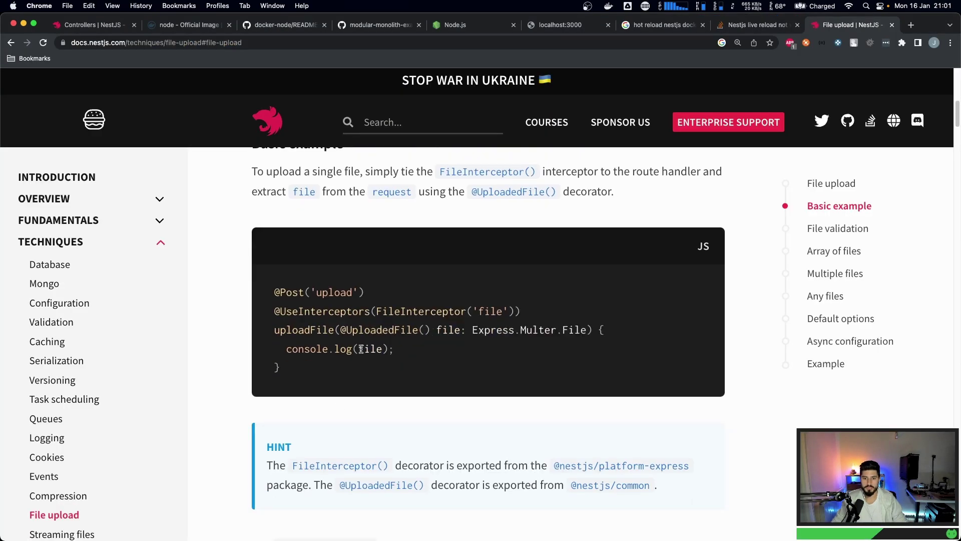
{"action": "left_click_drag", "start_coordinate": [288, 349], "coordinate": [395, 349]}
{"action": "key", "text": "super+c"}
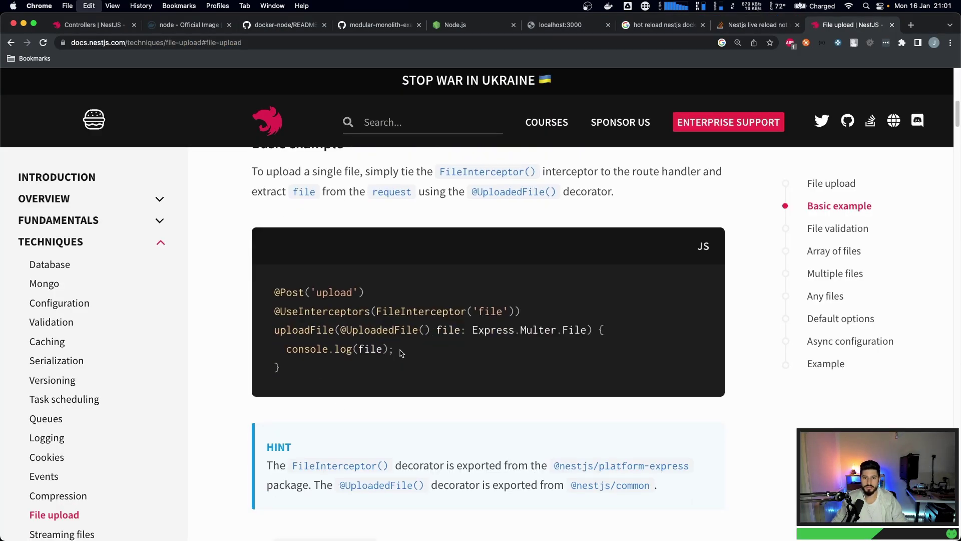
{"action": "key", "text": "super+Tab"}
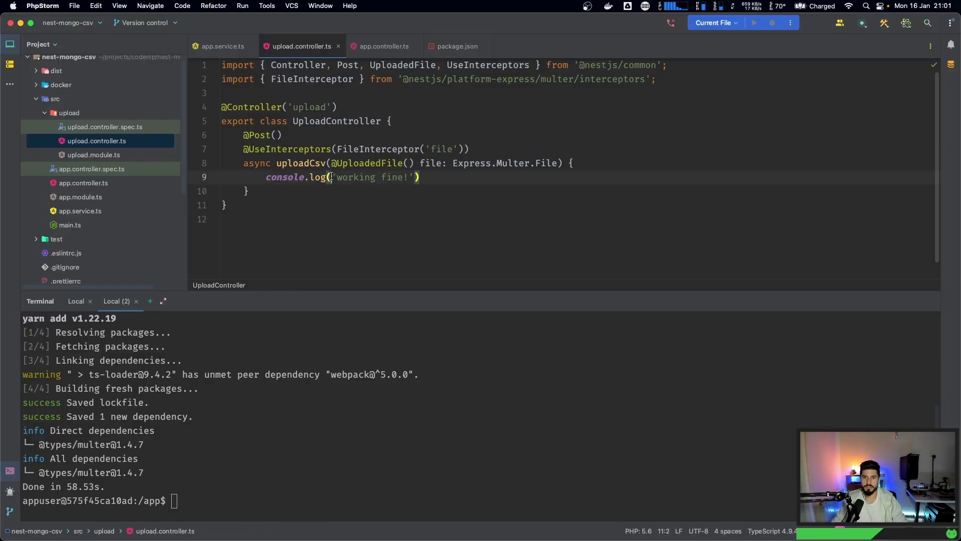
{"action": "left_click_drag", "start_coordinate": [332, 177], "coordinate": [413, 176]}
{"action": "key", "text": "BackSpace"}
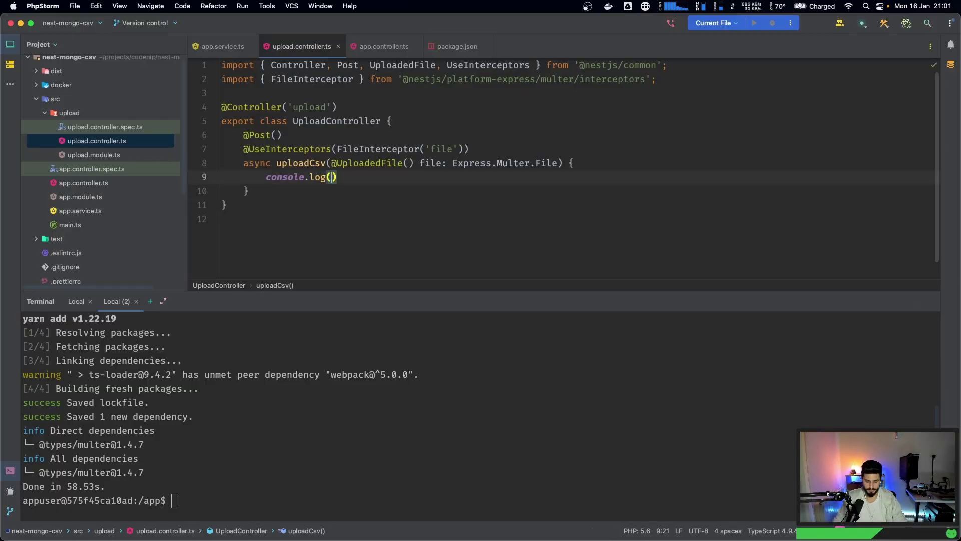
{"action": "type", "text": "file"}
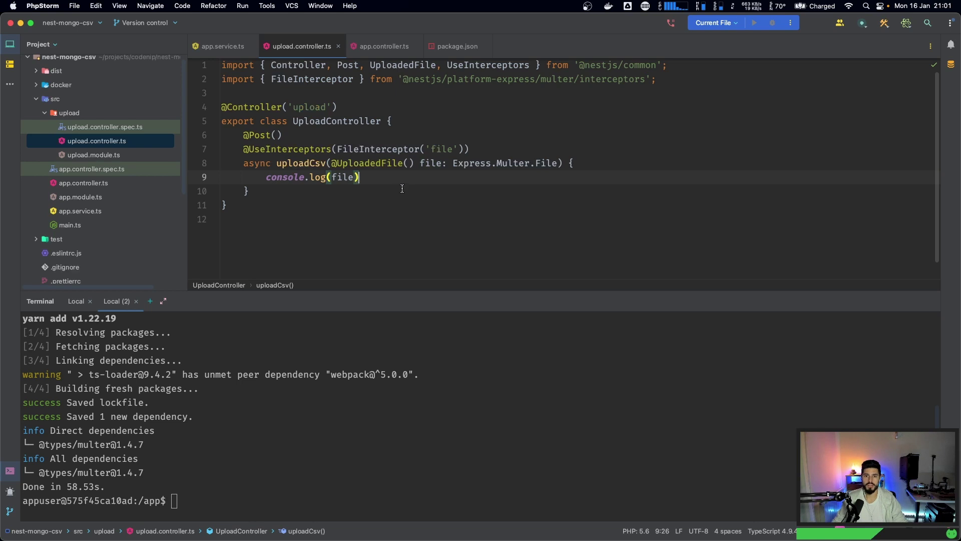
{"action": "left_click", "coordinate": [77, 301]}
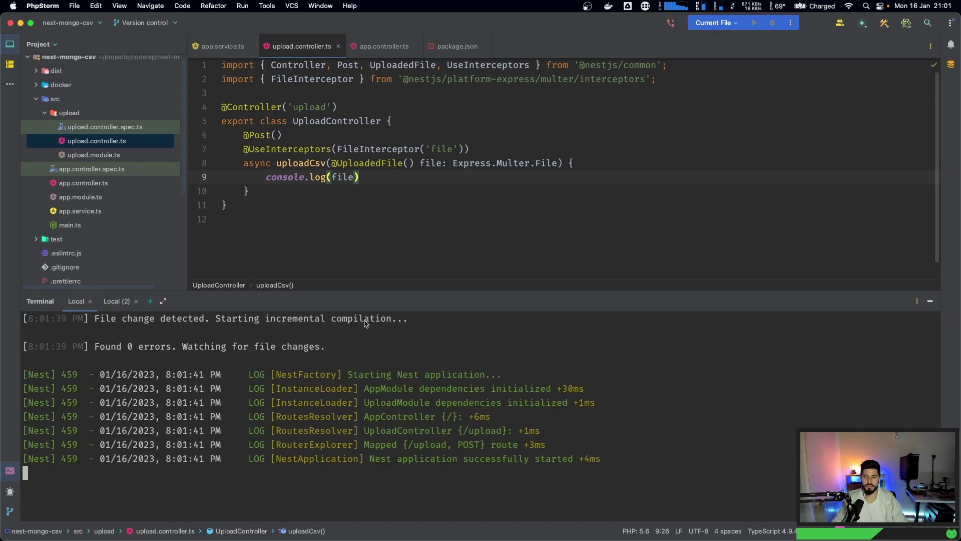
- Shrink Postman beside the editor and resend people.csv to localhost:3000/upload instead of /upload/test
{"action": "key", "text": "super+Tab"}
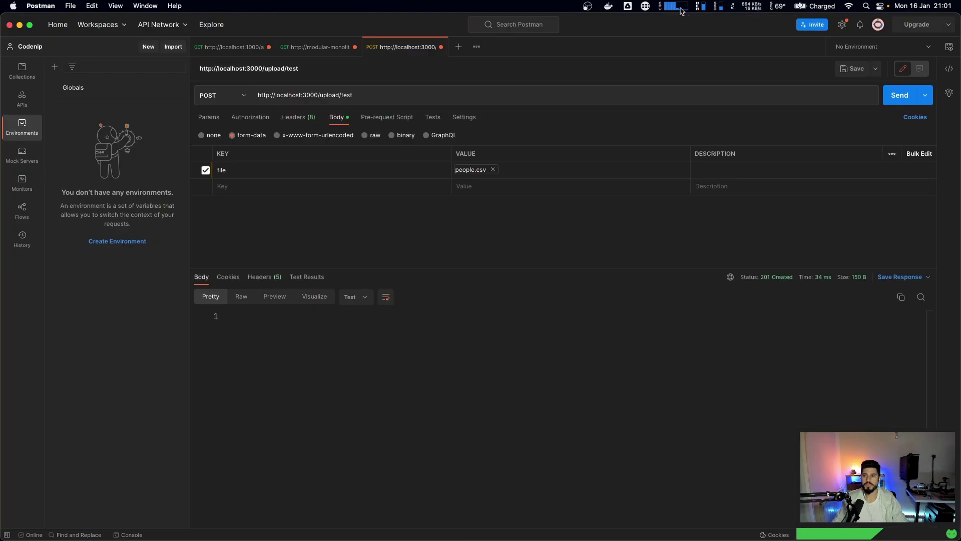
{"action": "double_click", "coordinate": [653, 21]}
{"action": "left_click_drag", "start_coordinate": [447, 56], "coordinate": [464, 44]}
{"action": "left_click_drag", "start_coordinate": [866, 465], "coordinate": [801, 401]}
{"action": "left_click", "coordinate": [739, 118]}
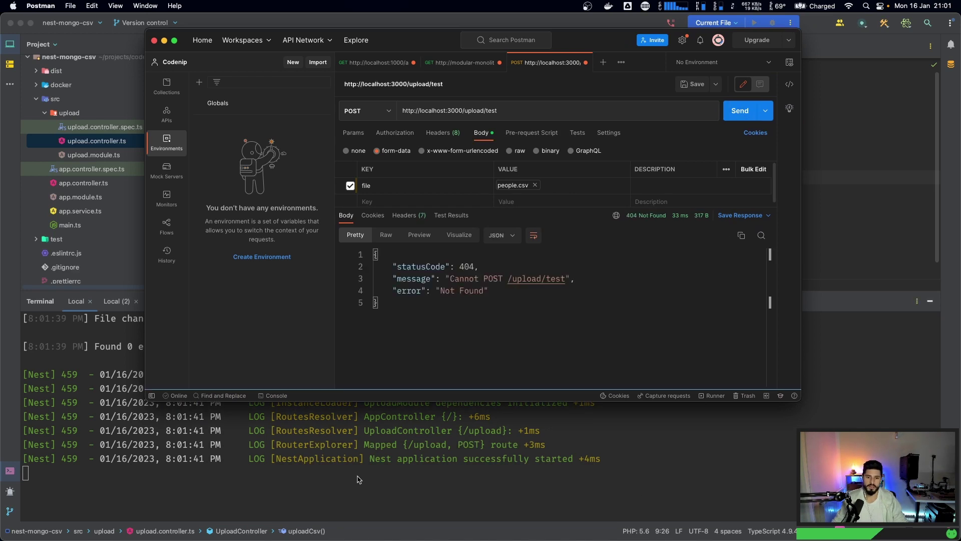
{"action": "left_click", "coordinate": [509, 110]}
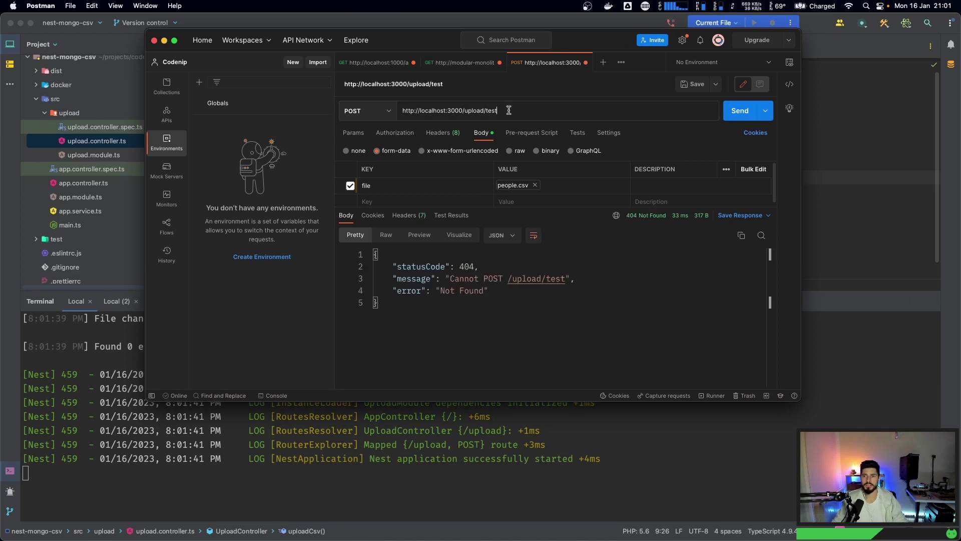
{"action": "left_click", "coordinate": [739, 111]}
{"action": "left_click", "coordinate": [134, 473]}
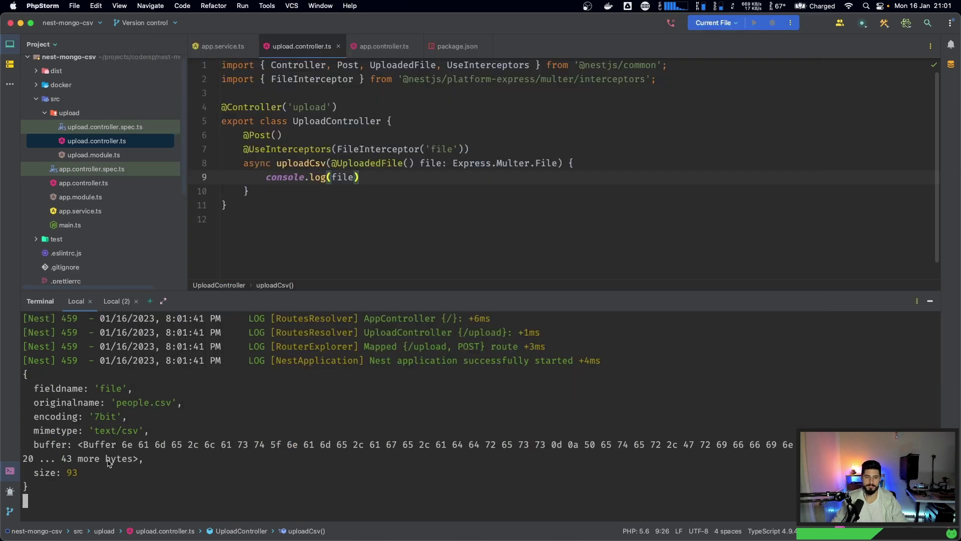
{"action": "left_click_drag", "start_coordinate": [114, 403], "coordinate": [176, 403]}
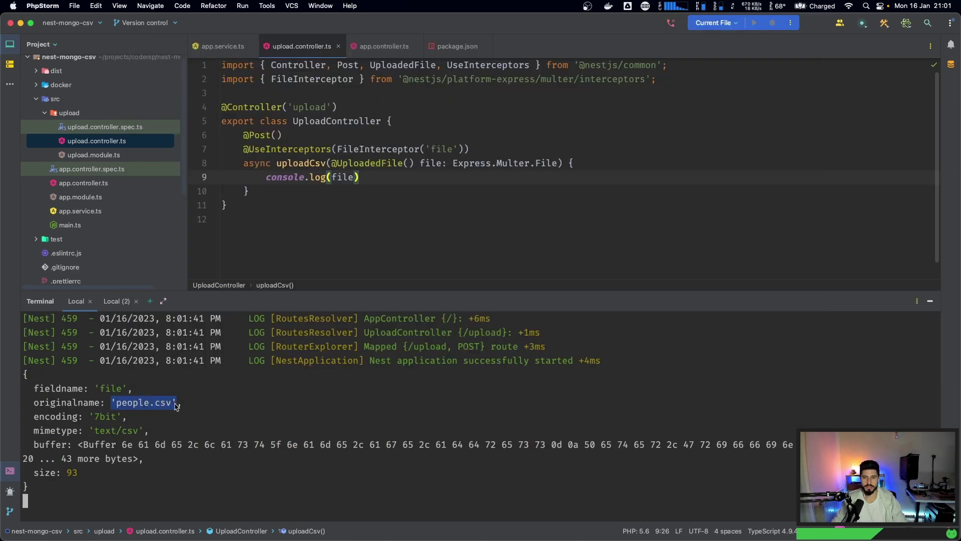
{"action": "double_click", "coordinate": [110, 389]}
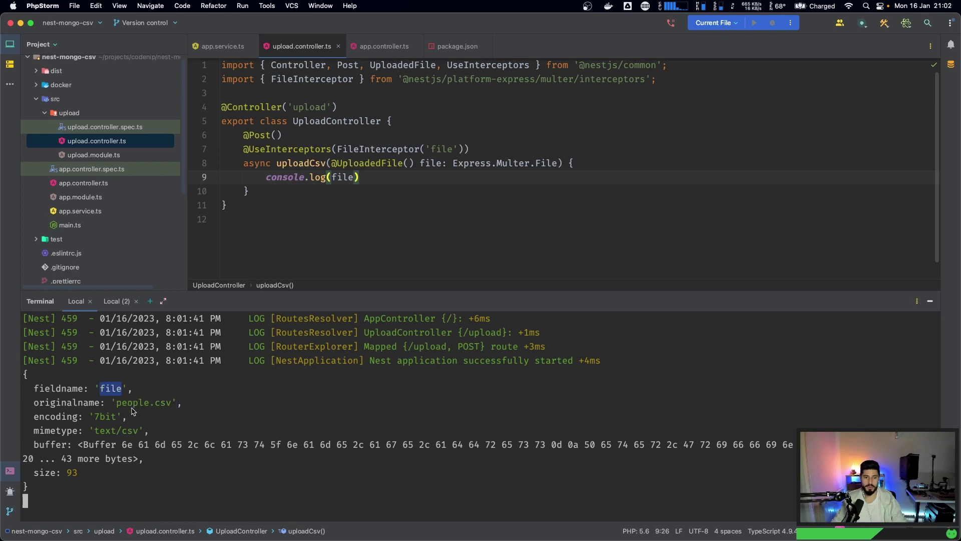
{"action": "left_click_drag", "start_coordinate": [116, 402], "coordinate": [175, 404]}
{"action": "left_click", "coordinate": [97, 419]}
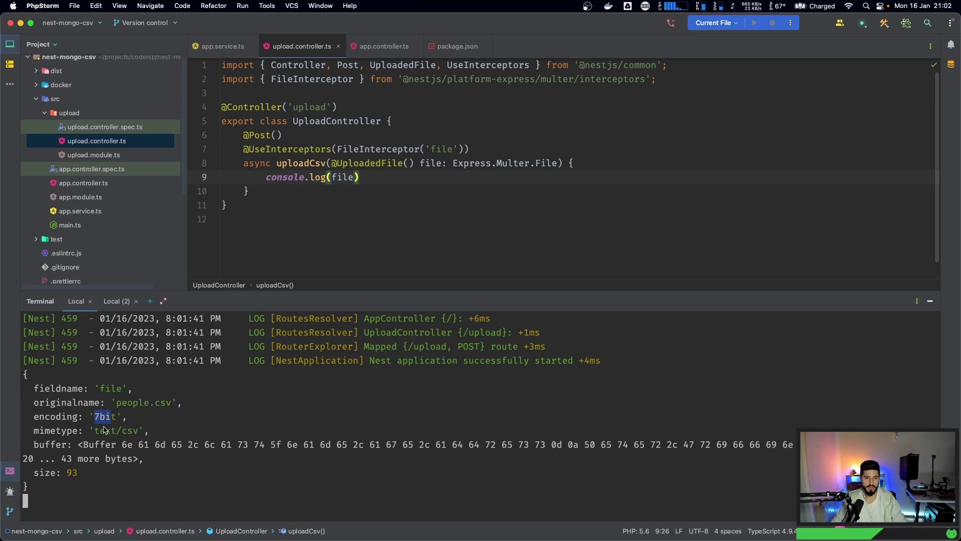
{"action": "left_click_drag", "start_coordinate": [94, 431], "coordinate": [144, 433]}
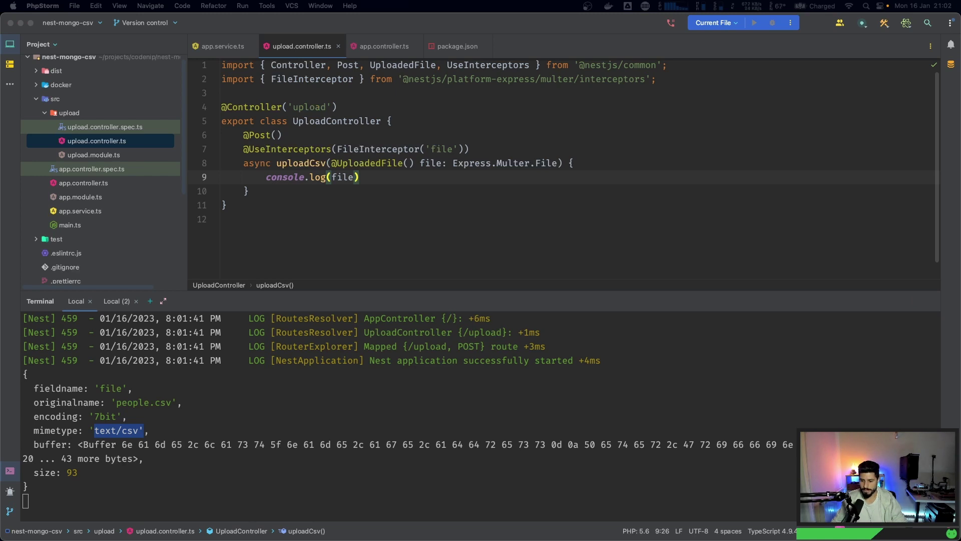
{"action": "left_click", "coordinate": [574, 386]}
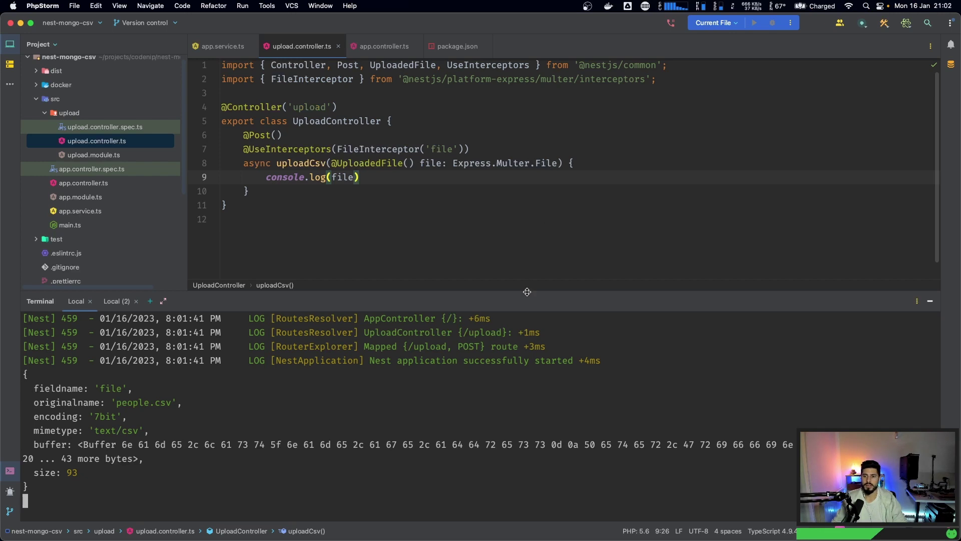
{"action": "left_click", "coordinate": [343, 177]}
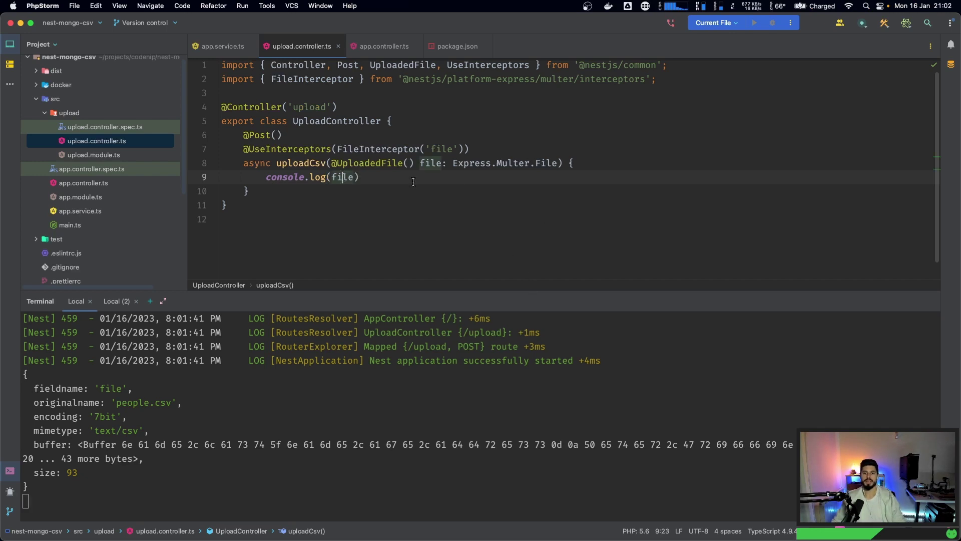
{"action": "key", "text": "super+space"}
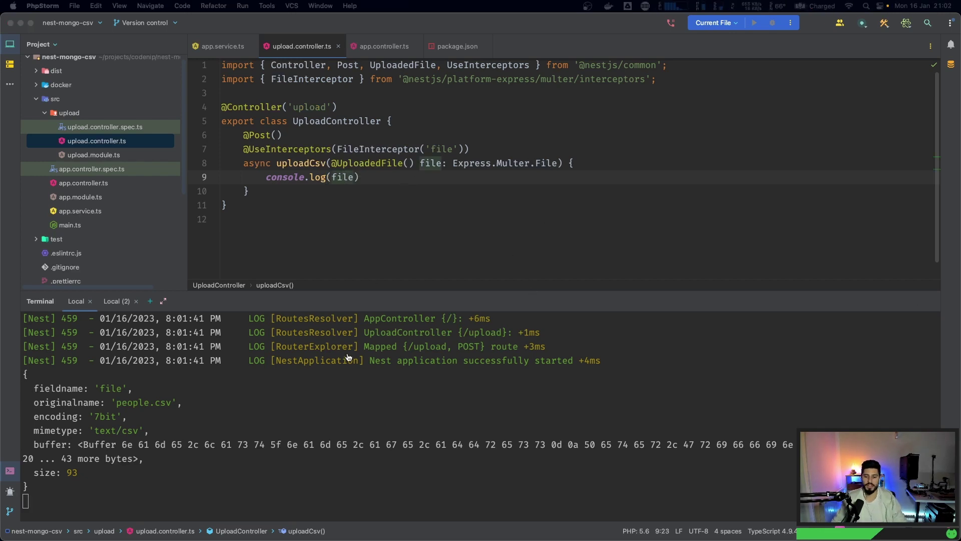
- Scroll to the File validation example and examine its ParseFilePipe validators array
{"action": "scroll", "coordinate": [322, 338], "scroll_direction": "down", "scroll_amount": 6}
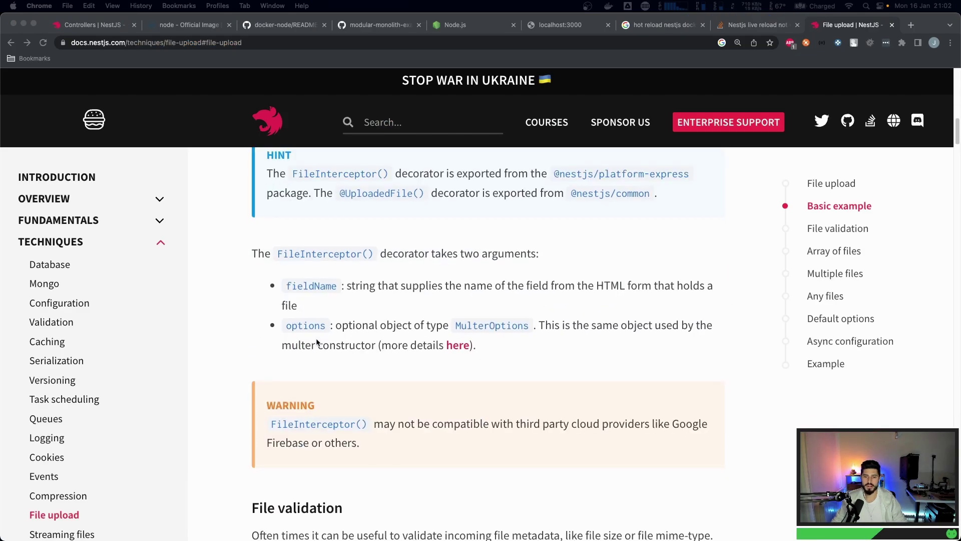
{"action": "scroll", "coordinate": [317, 342], "scroll_direction": "down", "scroll_amount": 7}
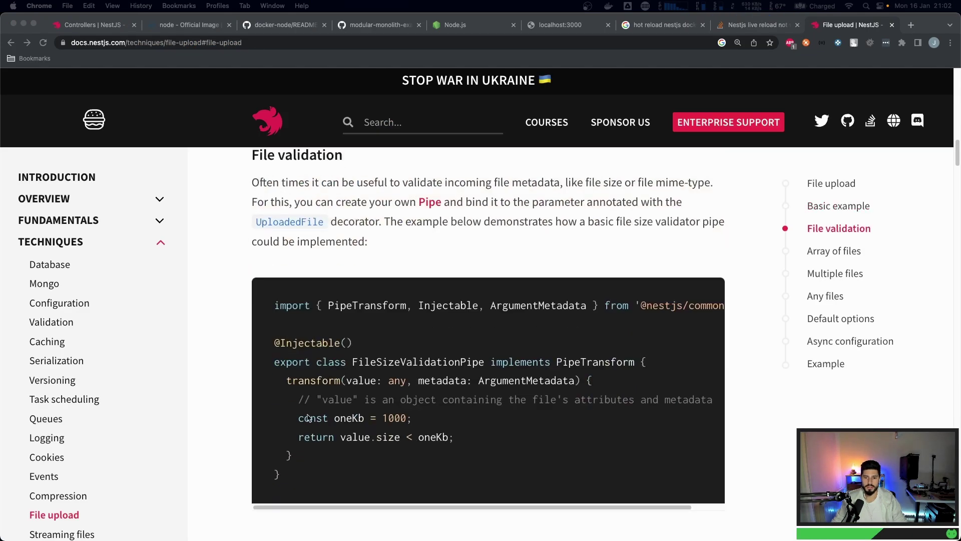
{"action": "left_click", "coordinate": [309, 419]}
{"action": "scroll", "coordinate": [335, 331], "scroll_direction": "down", "scroll_amount": 2}
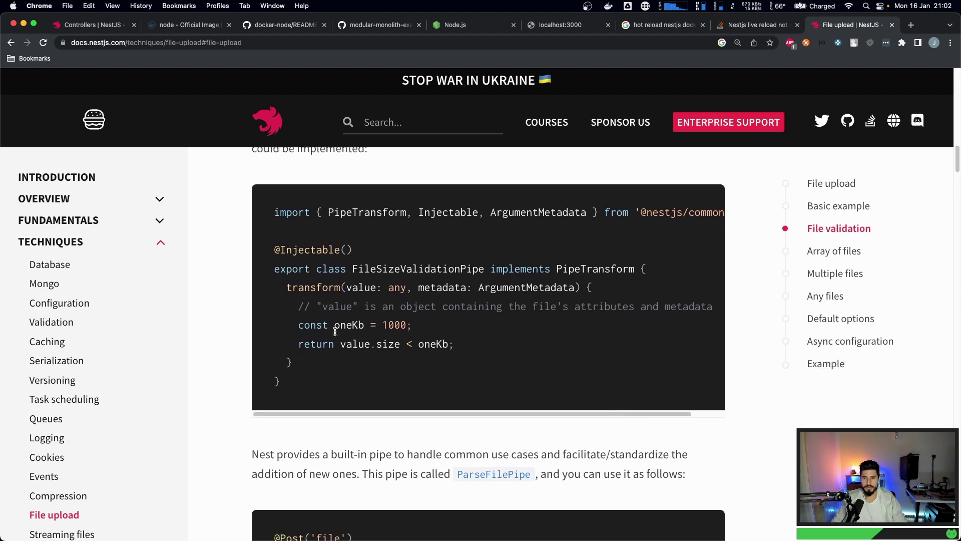
{"action": "scroll", "coordinate": [335, 331], "scroll_direction": "down", "scroll_amount": 7}
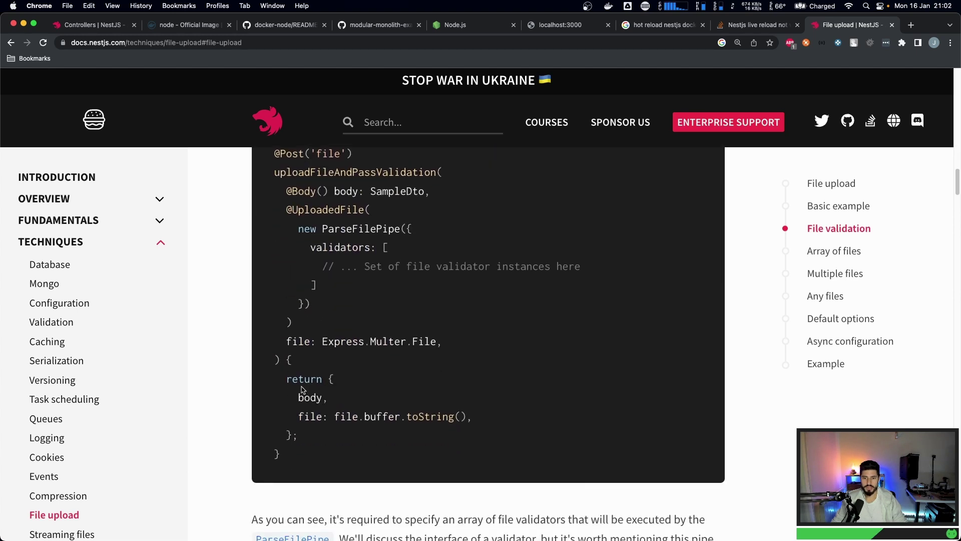
{"action": "left_click_drag", "start_coordinate": [299, 398], "coordinate": [472, 417]}
{"action": "left_click", "coordinate": [369, 416]}
{"action": "scroll", "coordinate": [408, 345], "scroll_direction": "up", "scroll_amount": 2}
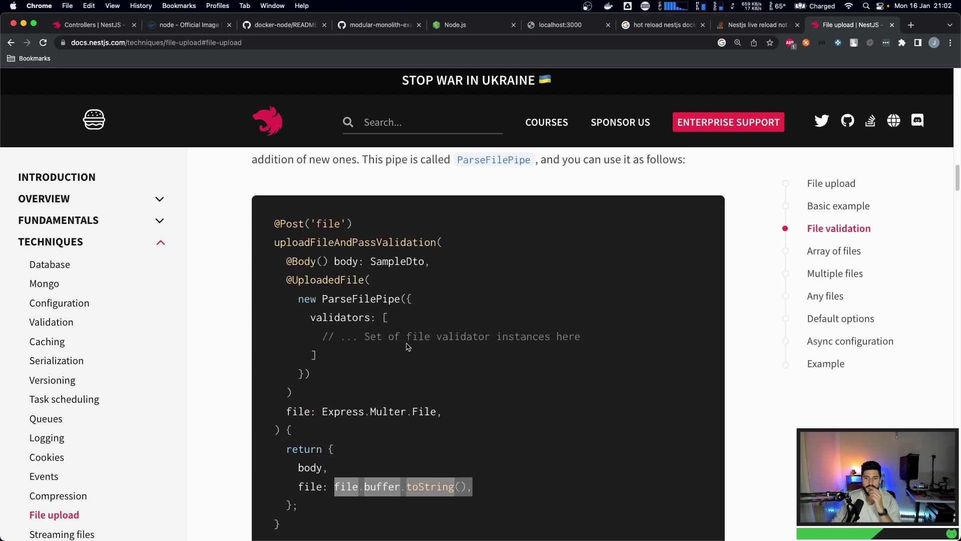
{"action": "left_click_drag", "start_coordinate": [311, 297], "coordinate": [328, 340]}
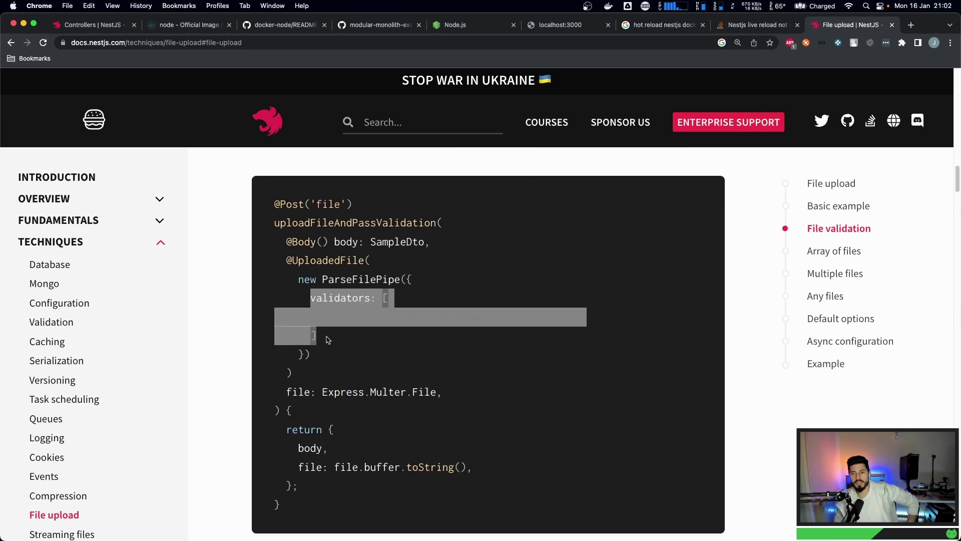
{"action": "left_click", "coordinate": [326, 336]}
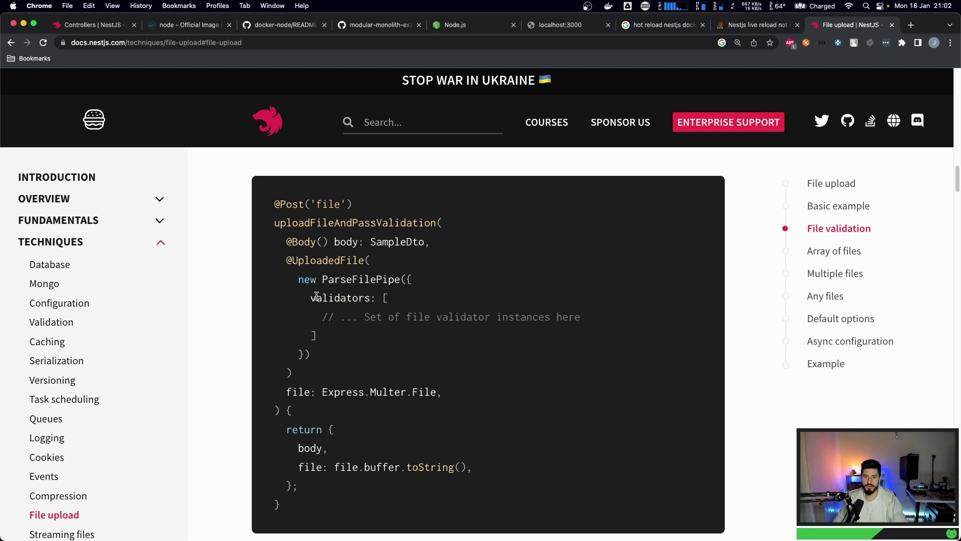
{"action": "left_click_drag", "start_coordinate": [310, 296], "coordinate": [408, 300]}
{"action": "left_click", "coordinate": [421, 300]}
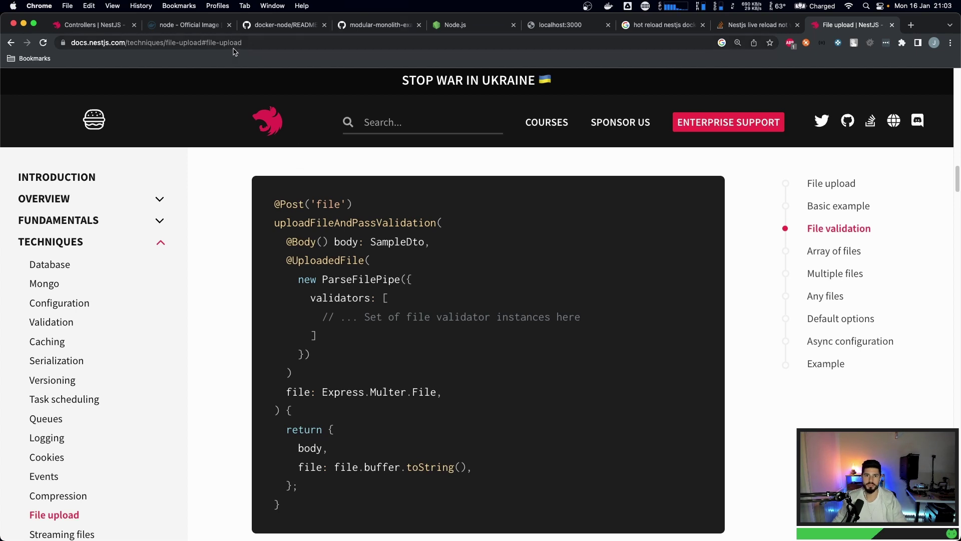
- Search Docker Hub for mongo and open the official mongo image page
{"action": "left_click", "coordinate": [187, 29]}
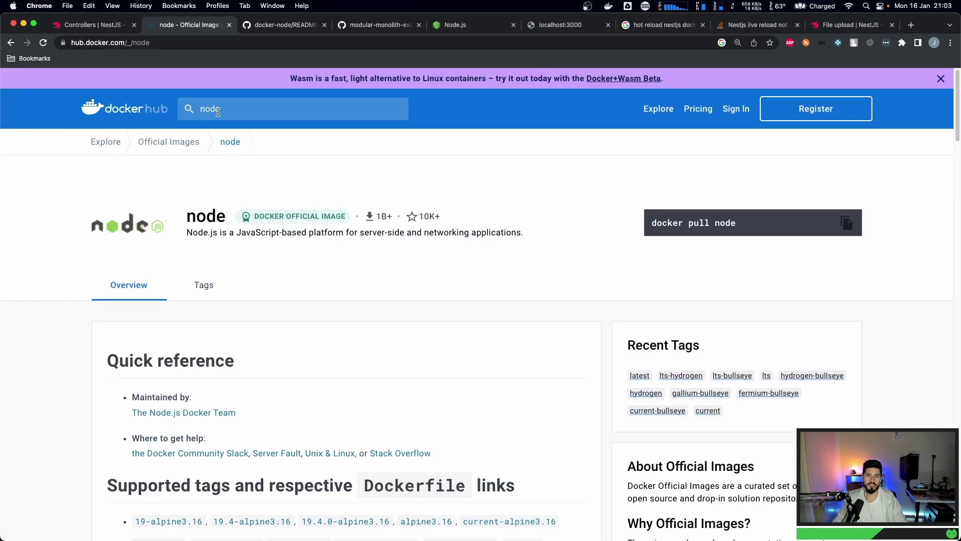
{"action": "double_click", "coordinate": [218, 111]}
{"action": "type", "text": "mongo"}
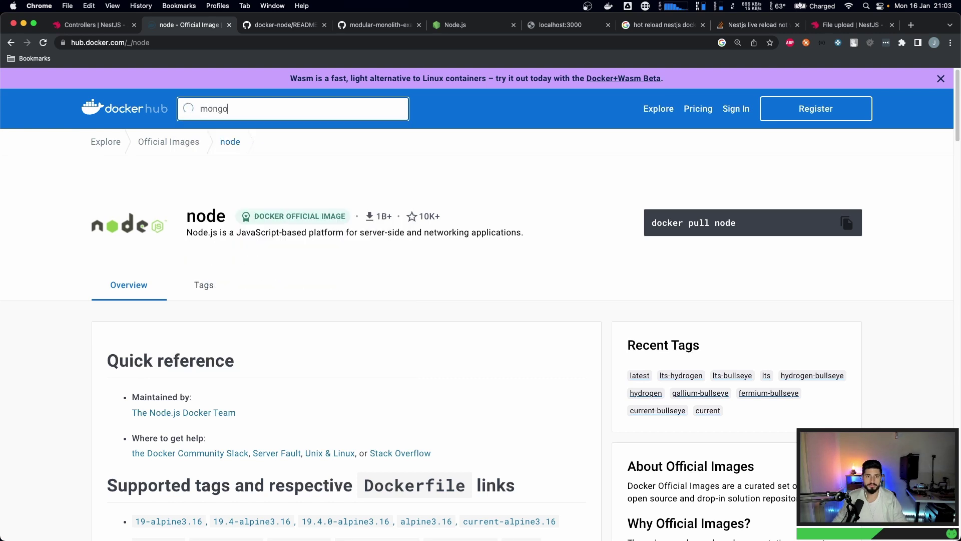
{"action": "left_click", "coordinate": [208, 161]}
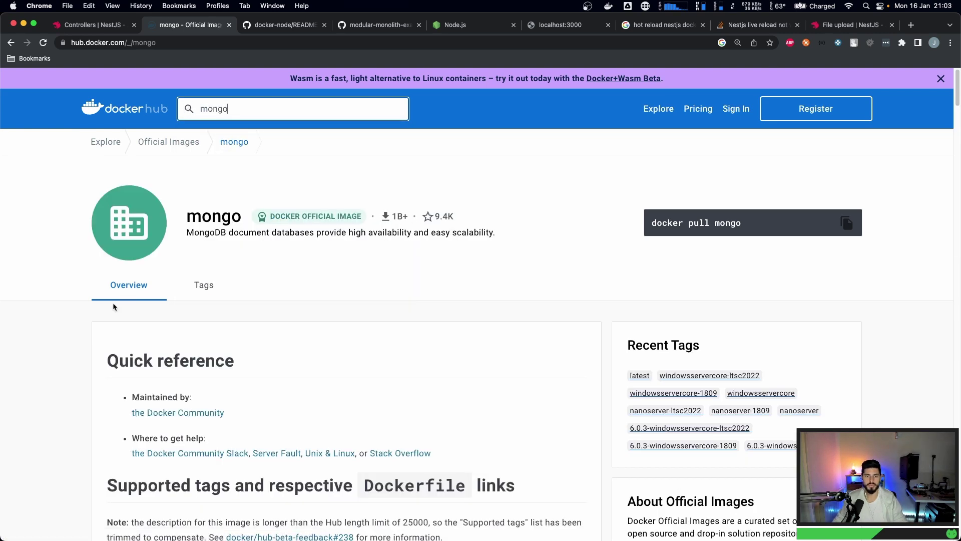
- Scroll the mongo image docs down to the stack.yml example's mongo-express service
{"action": "scroll", "coordinate": [112, 302], "scroll_direction": "down", "scroll_amount": 7}
{"action": "scroll", "coordinate": [113, 300], "scroll_direction": "down", "scroll_amount": 2}
{"action": "scroll", "coordinate": [115, 303], "scroll_direction": "up", "scroll_amount": 9}
{"action": "scroll", "coordinate": [185, 298], "scroll_direction": "down", "scroll_amount": 3}
{"action": "scroll", "coordinate": [175, 307], "scroll_direction": "down", "scroll_amount": 5}
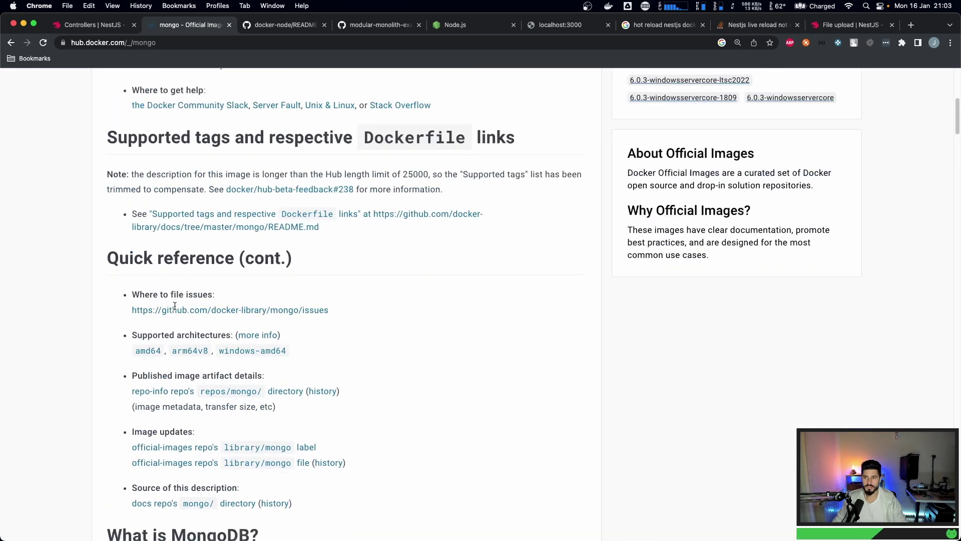
{"action": "scroll", "coordinate": [175, 308], "scroll_direction": "down", "scroll_amount": 1}
{"action": "scroll", "coordinate": [151, 321], "scroll_direction": "down", "scroll_amount": 4}
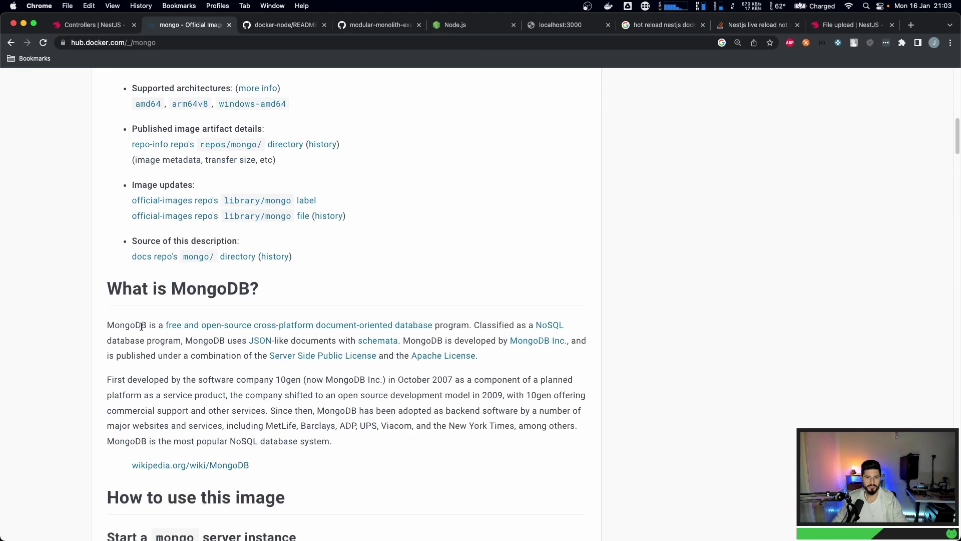
{"action": "scroll", "coordinate": [151, 223], "scroll_direction": "down", "scroll_amount": 3}
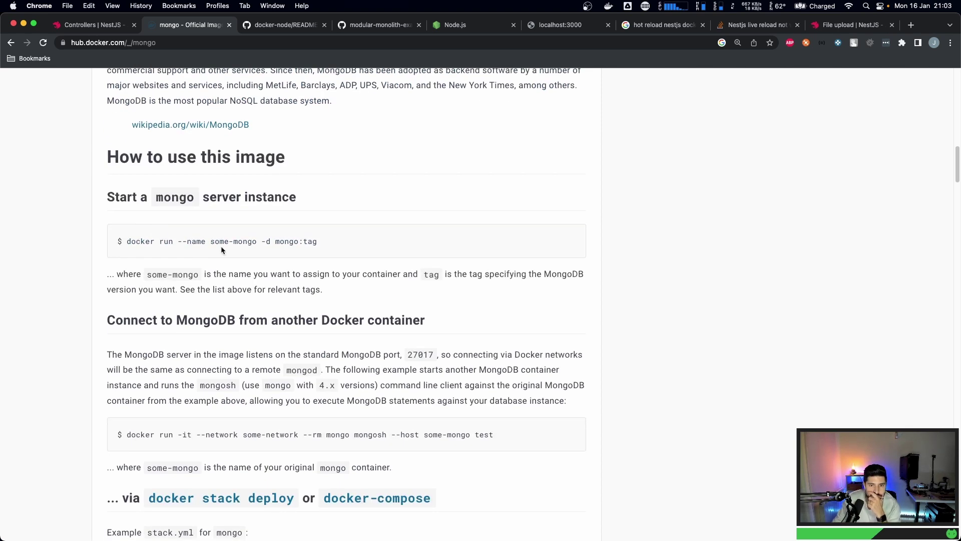
{"action": "double_click", "coordinate": [290, 241]}
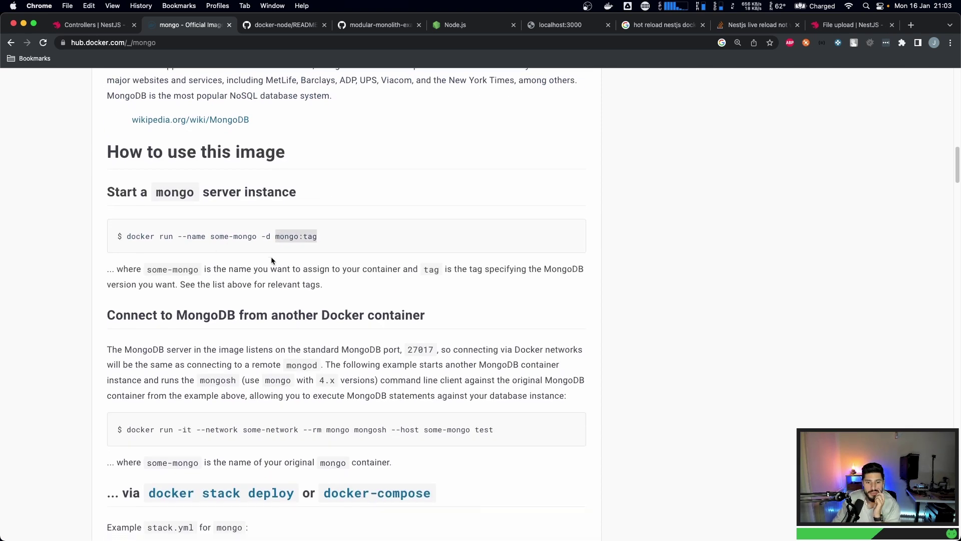
{"action": "scroll", "coordinate": [272, 257], "scroll_direction": "down", "scroll_amount": 2}
{"action": "scroll", "coordinate": [246, 274], "scroll_direction": "down", "scroll_amount": 3}
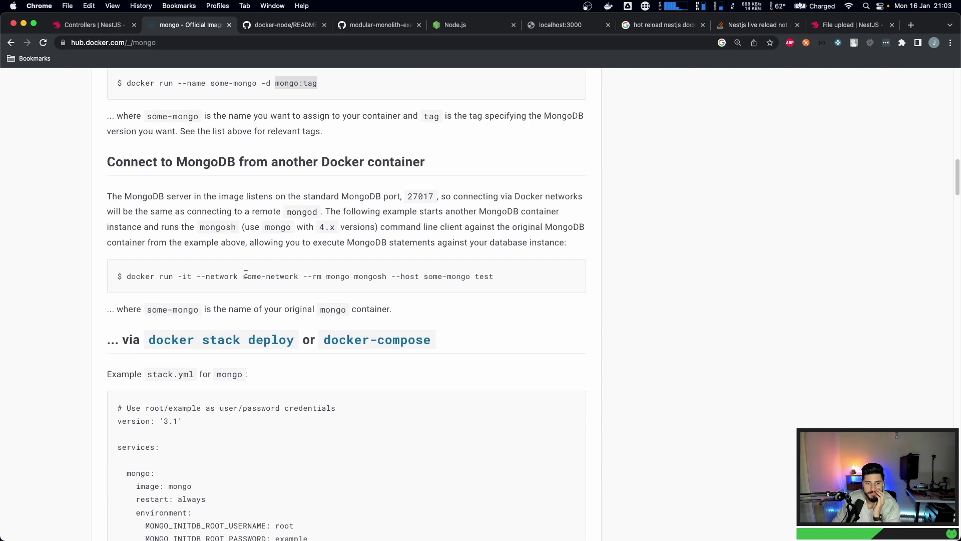
{"action": "scroll", "coordinate": [245, 273], "scroll_direction": "down", "scroll_amount": 4}
{"action": "scroll", "coordinate": [245, 277], "scroll_direction": "down", "scroll_amount": 3}
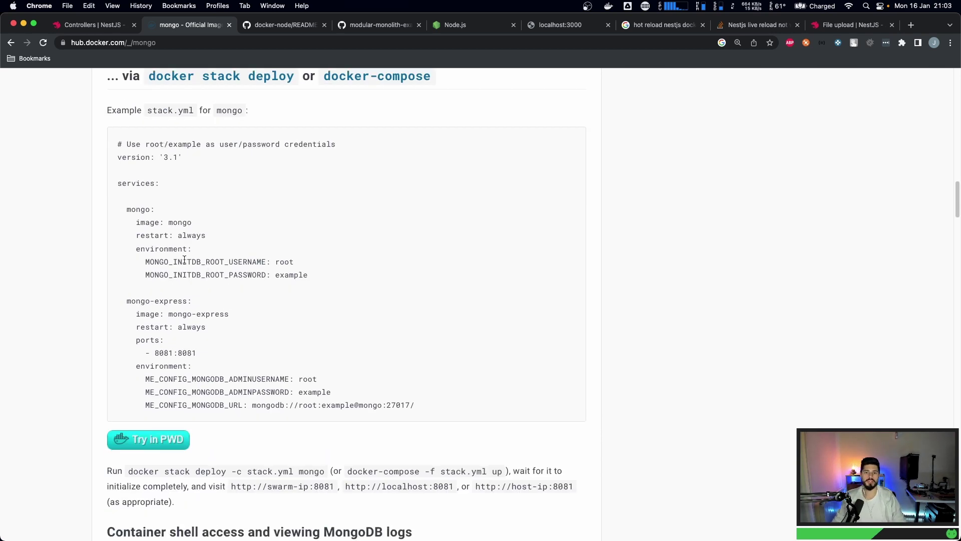
{"action": "scroll", "coordinate": [147, 236], "scroll_direction": "up", "scroll_amount": 2}
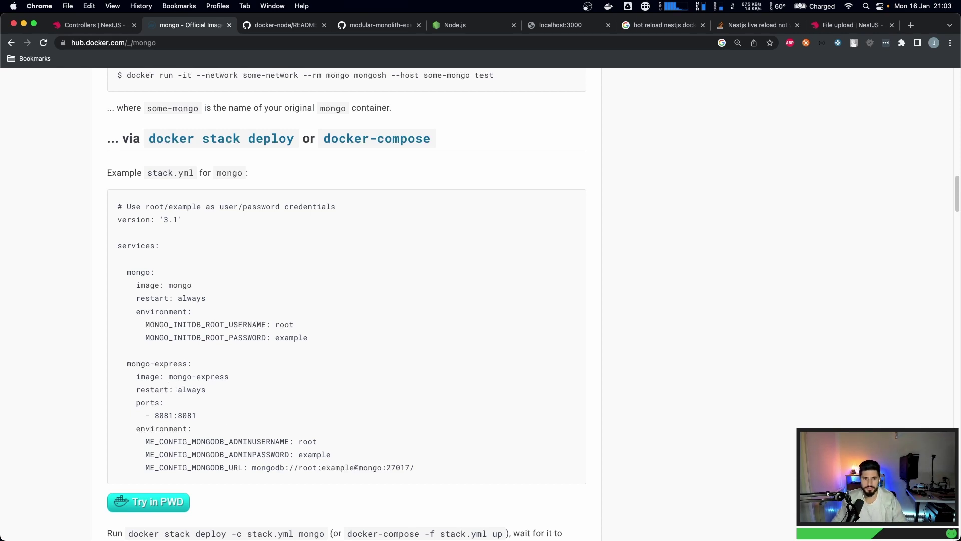
{"action": "left_click_drag", "start_coordinate": [126, 364], "coordinate": [188, 364]}
{"action": "key", "text": "super+c"}
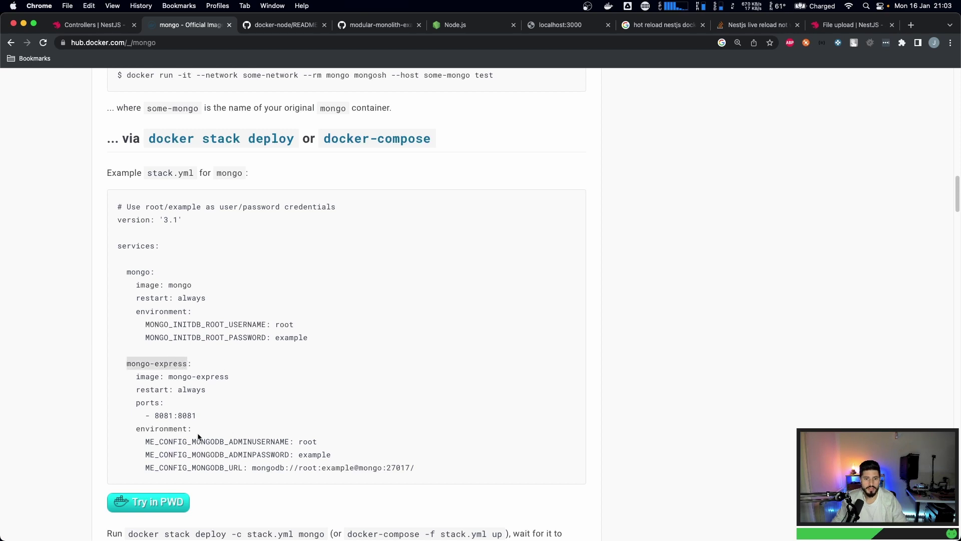
- Search the web for mongo-express and read its GitHub README description
{"action": "left_click", "coordinate": [910, 25]}
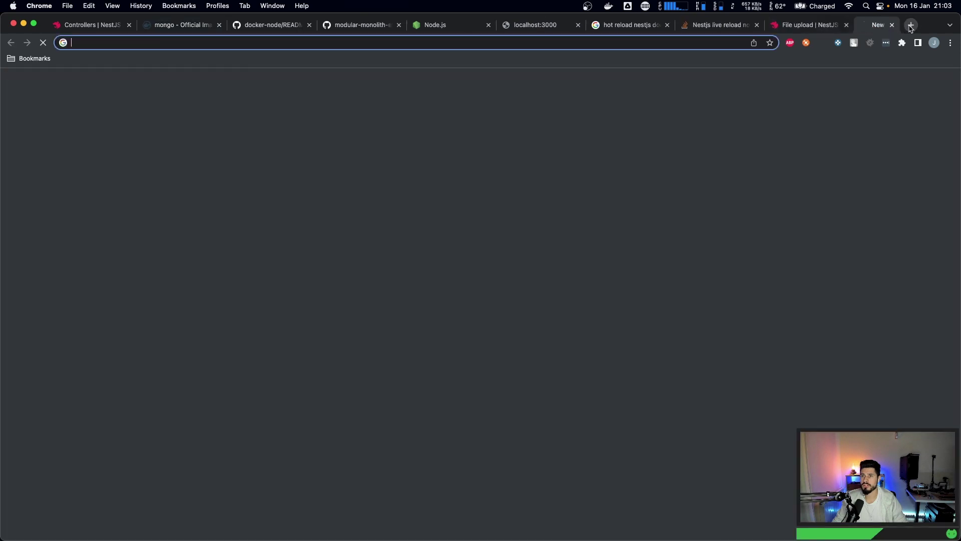
{"action": "key", "text": "super+v"}
{"action": "key", "text": "Return"}
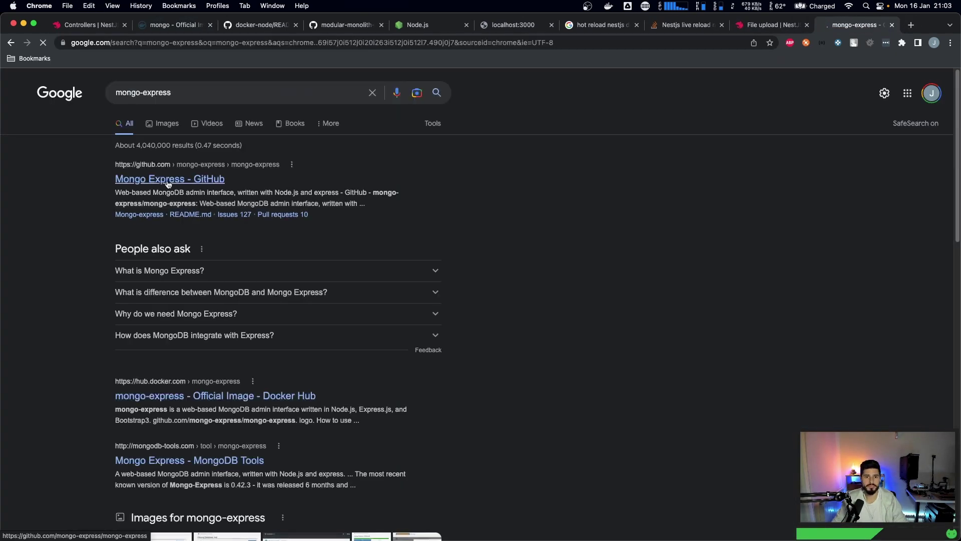
{"action": "left_click", "coordinate": [169, 178]}
{"action": "scroll", "coordinate": [245, 275], "scroll_direction": "down", "scroll_amount": 15}
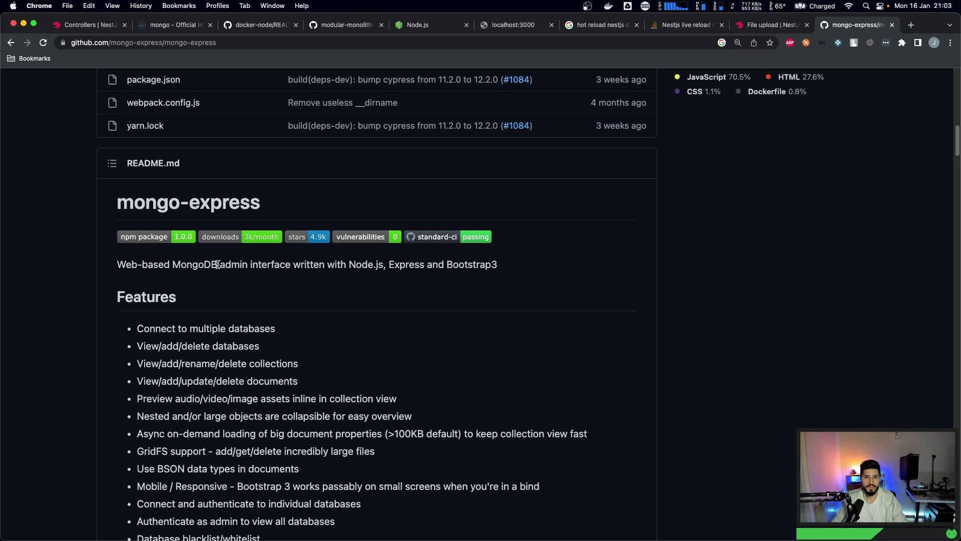
{"action": "left_click_drag", "start_coordinate": [219, 264], "coordinate": [472, 262]}
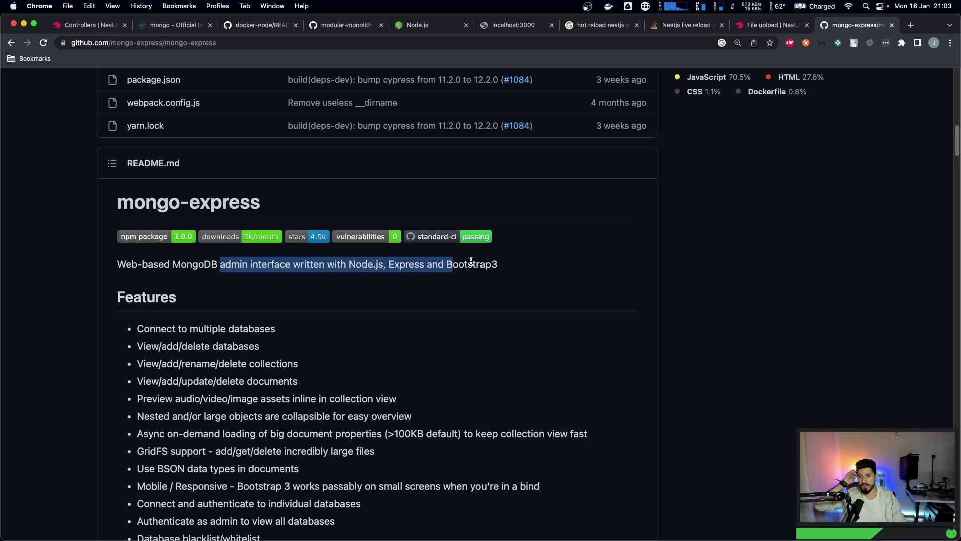
{"action": "left_click_drag", "start_coordinate": [388, 265], "coordinate": [517, 264]}
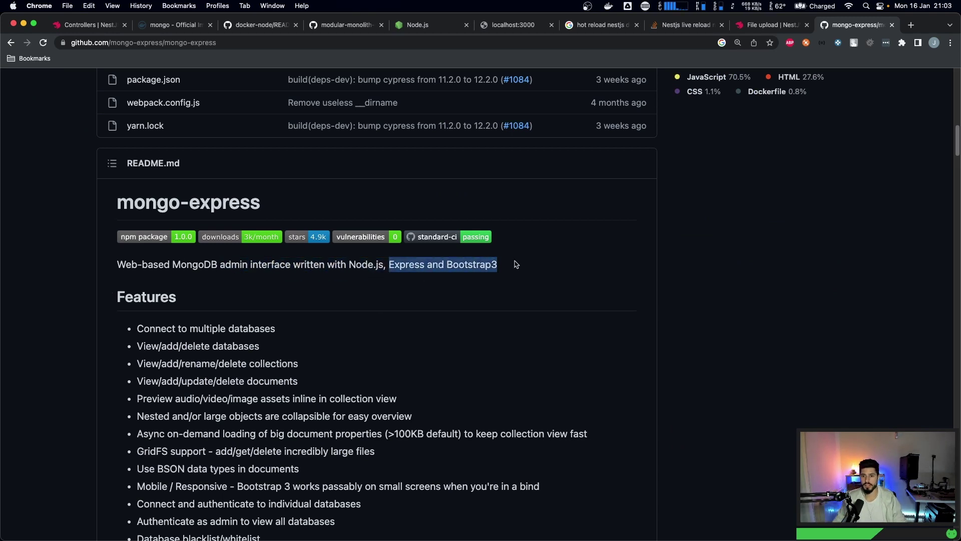
{"action": "left_click", "coordinate": [518, 264]}
{"action": "scroll", "coordinate": [311, 293], "scroll_direction": "down", "scroll_amount": 5}
{"action": "scroll", "coordinate": [312, 294], "scroll_direction": "up", "scroll_amount": 15}
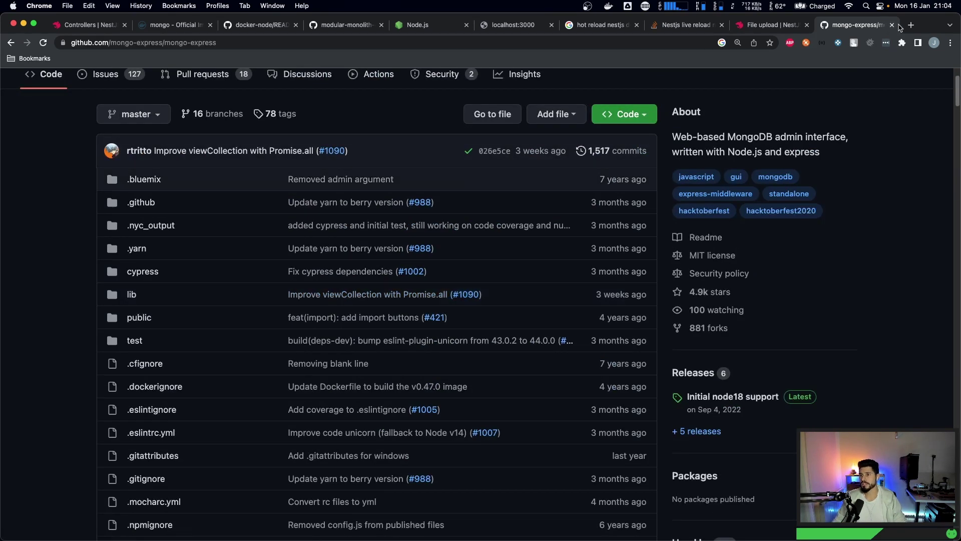
- Run a Google search for 'mongo compass' in a new tab
{"action": "left_click", "coordinate": [910, 25]}
{"action": "type", "text": "coim"}
{"action": "key", "text": "BackSpace"}
{"action": "key", "text": "BackSpace"}
{"action": "key", "text": "BackSpace"}
{"action": "key", "text": "BackSpace"}
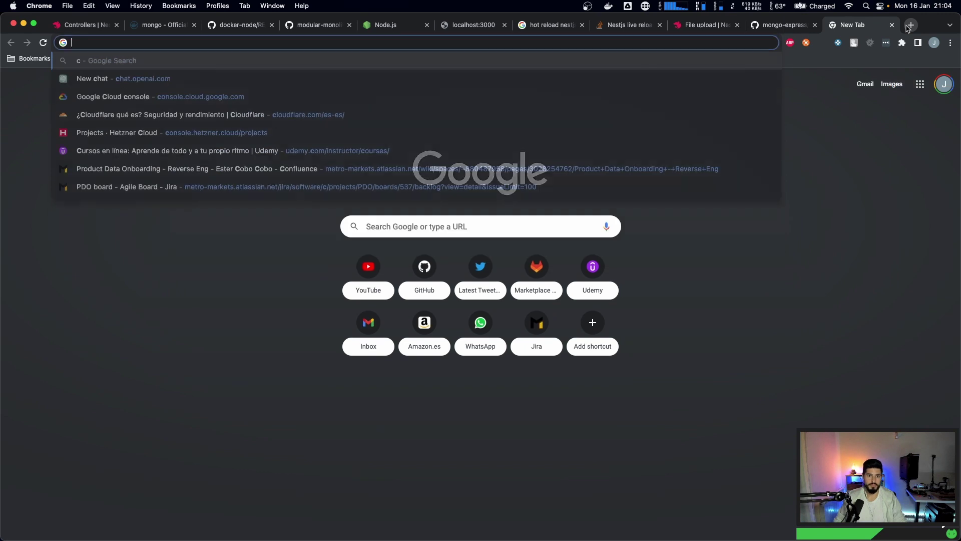
{"action": "type", "text": "mongo compass"}
{"action": "key", "text": "Return"}
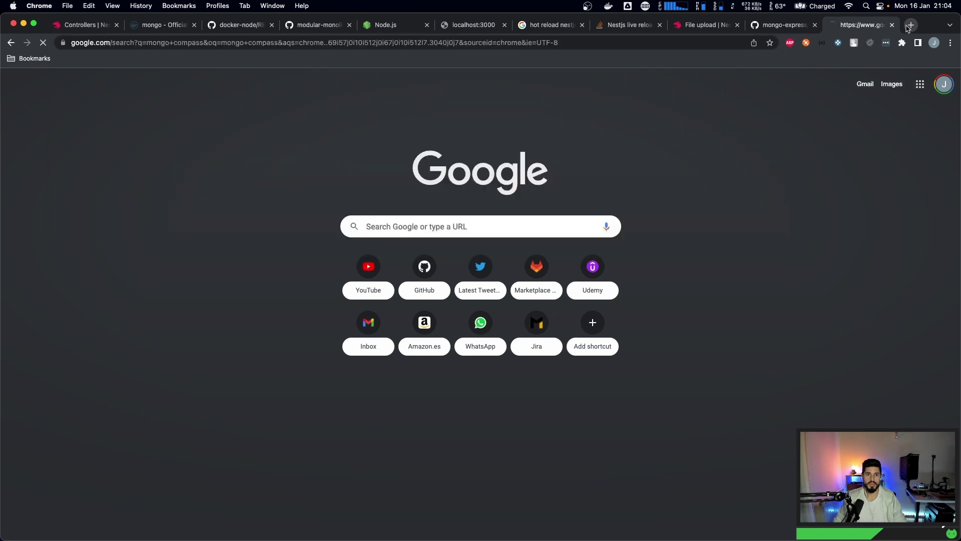
- Open mongodb.com from the 'mongodb compass' search results and confirm the cookie preferences
{"action": "left_click", "coordinate": [203, 167]}
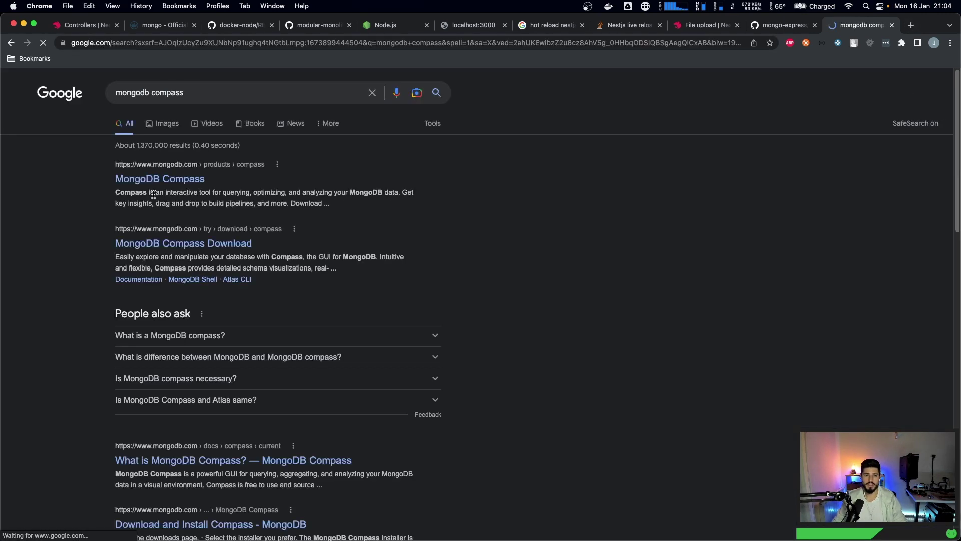
{"action": "left_click", "coordinate": [248, 242]}
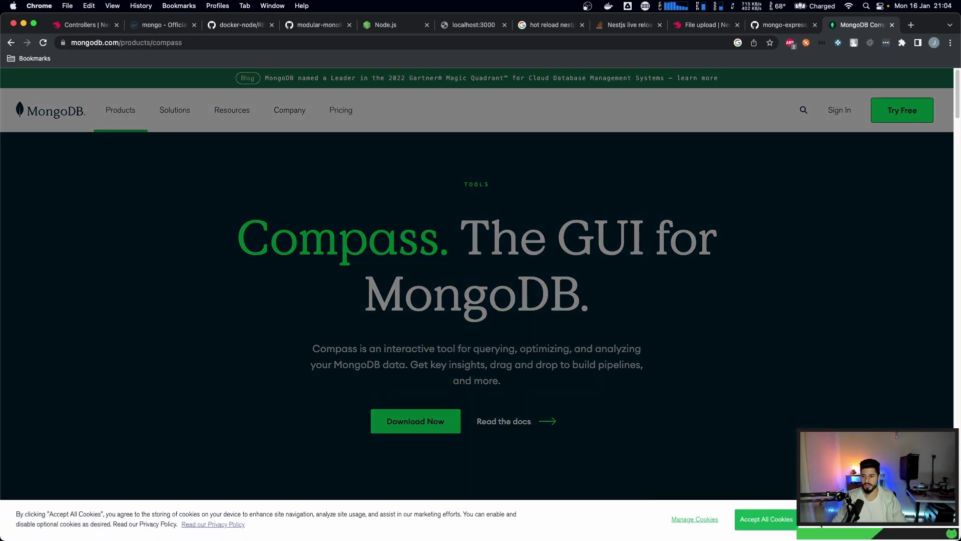
{"action": "left_click", "coordinate": [695, 520]}
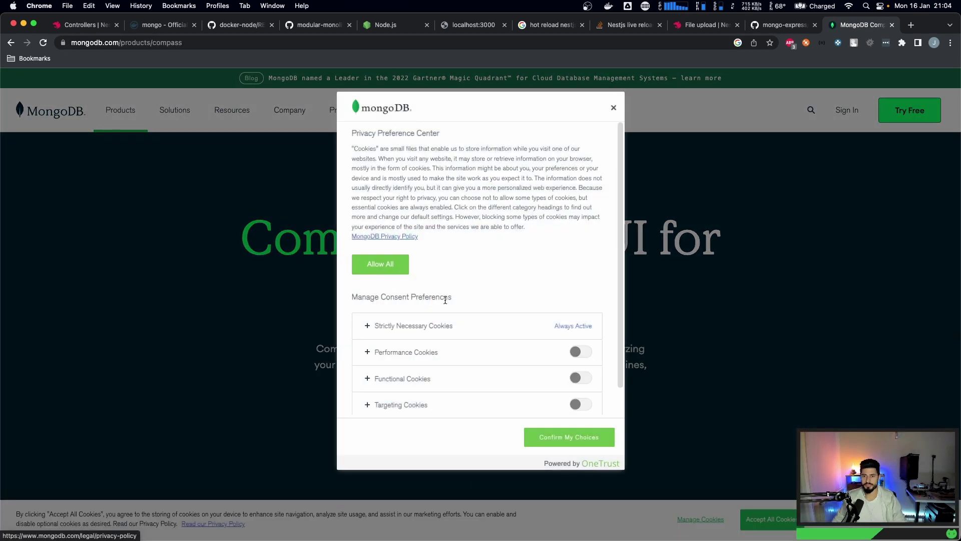
{"action": "scroll", "coordinate": [446, 301], "scroll_direction": "down", "scroll_amount": 3}
{"action": "left_click", "coordinate": [551, 436]}
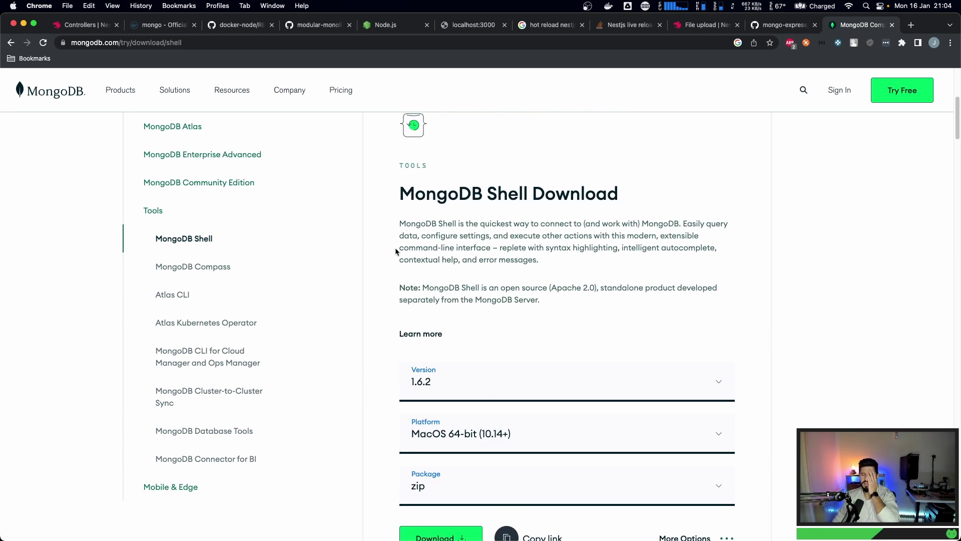
- Download the MongoDB Shell 1.6.2 zip package and open the downloaded archive
{"action": "scroll", "coordinate": [403, 271], "scroll_direction": "down", "scroll_amount": 1}
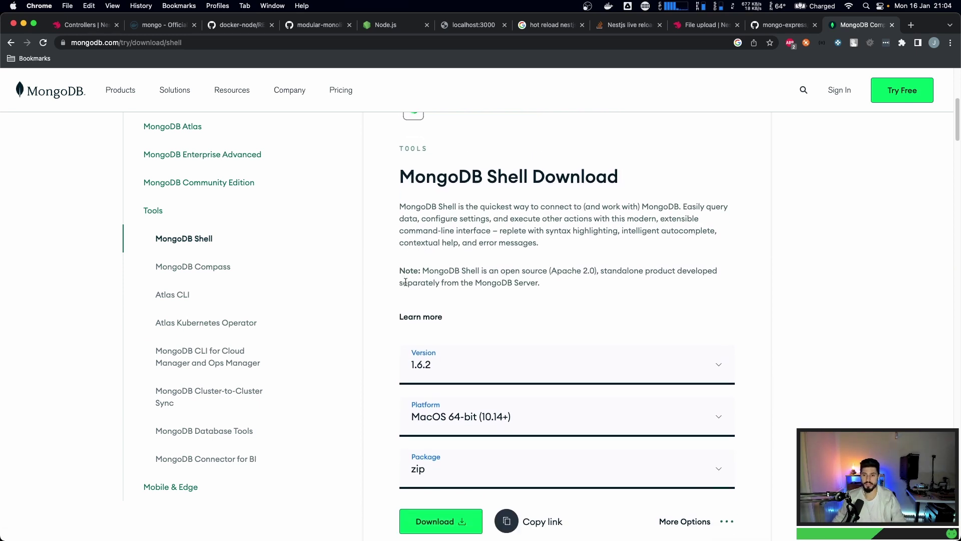
{"action": "scroll", "coordinate": [406, 282], "scroll_direction": "down", "scroll_amount": 5}
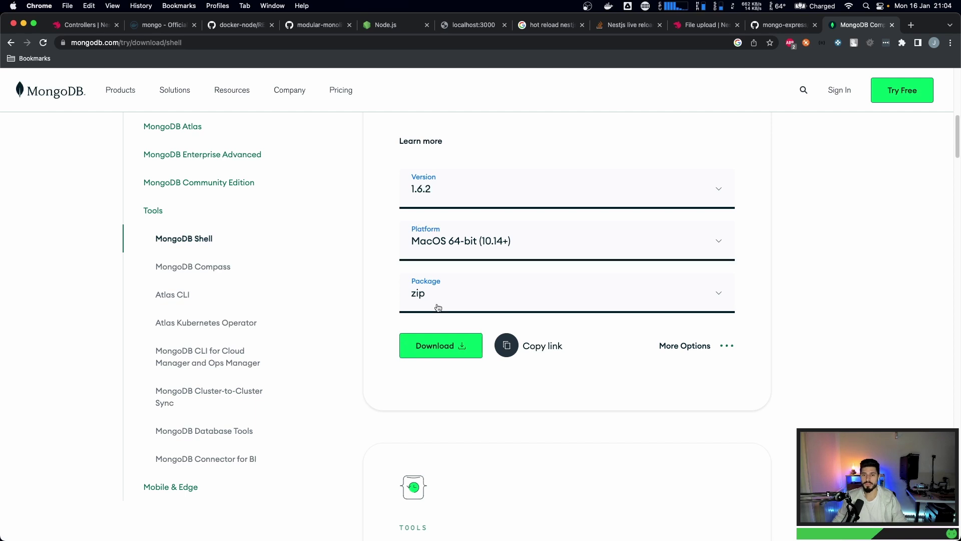
{"action": "left_click", "coordinate": [445, 283]}
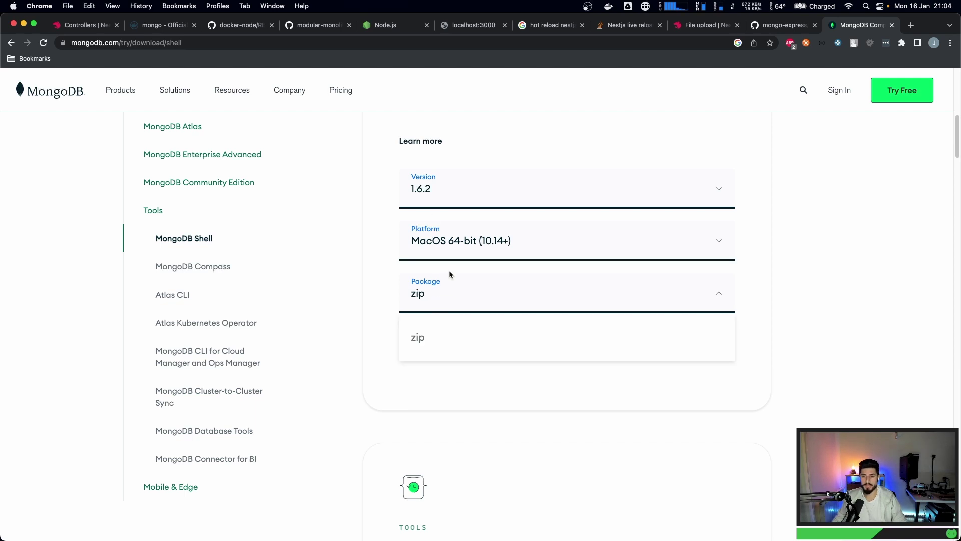
{"action": "left_click", "coordinate": [443, 287]}
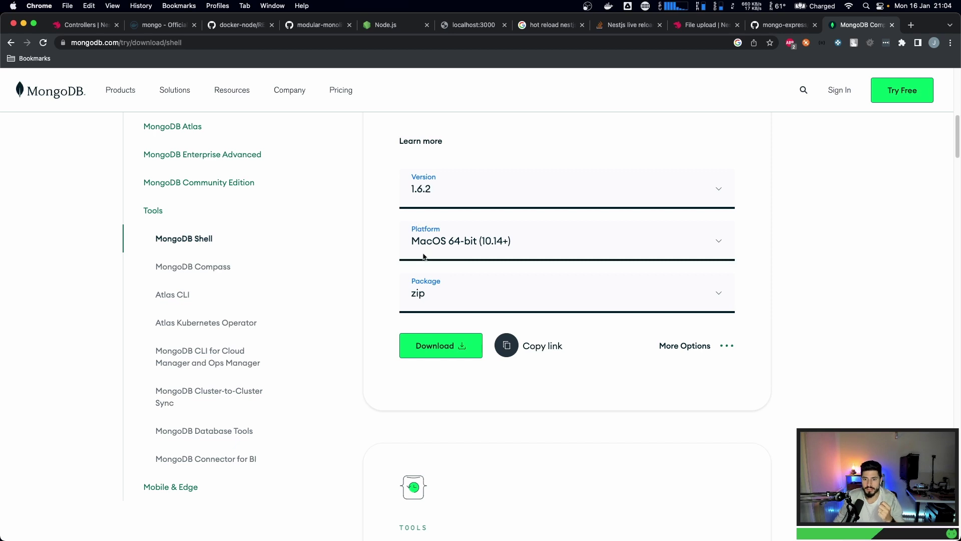
{"action": "left_click", "coordinate": [447, 346]}
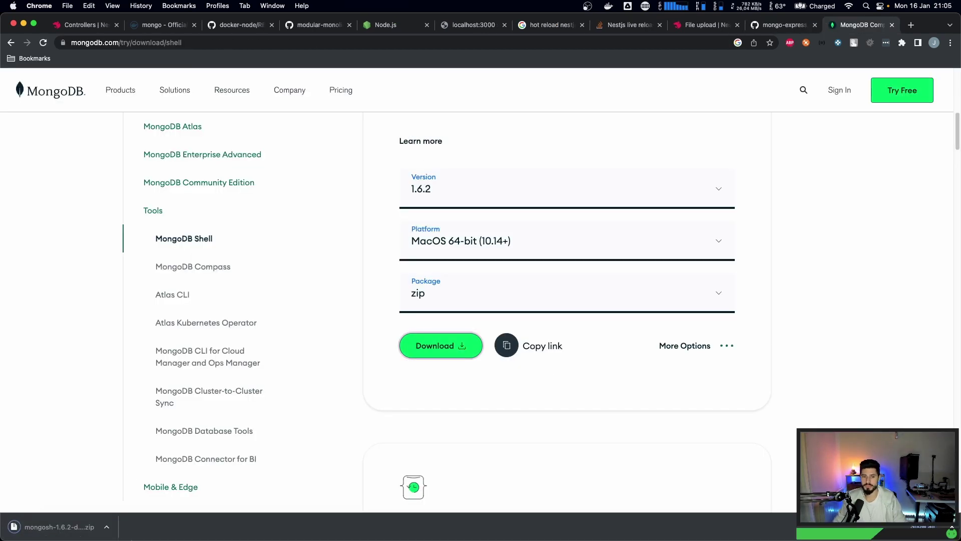
{"action": "left_click", "coordinate": [56, 529]}
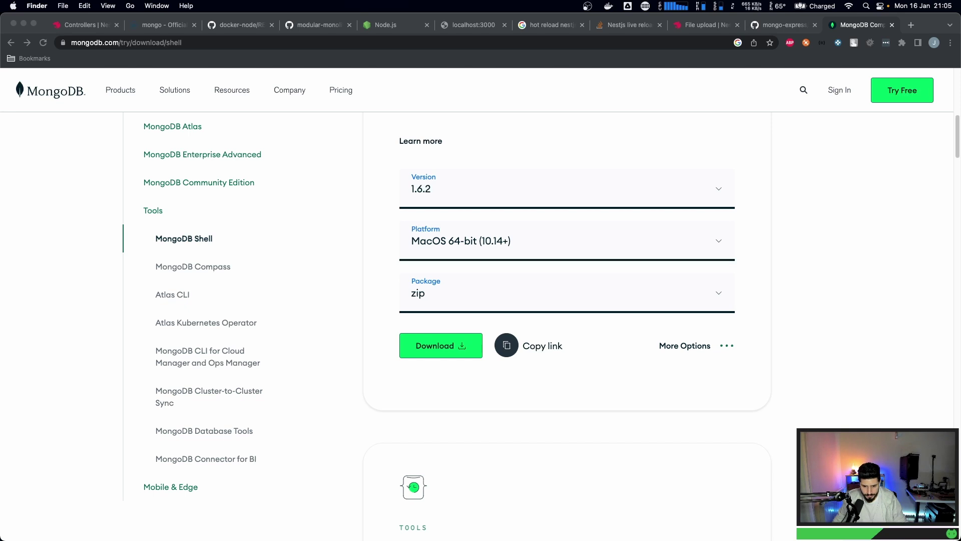
- Recheck the MongoDB Shell platform and package lists, keeping macOS 64-bit and zip
{"action": "left_click", "coordinate": [465, 252]}
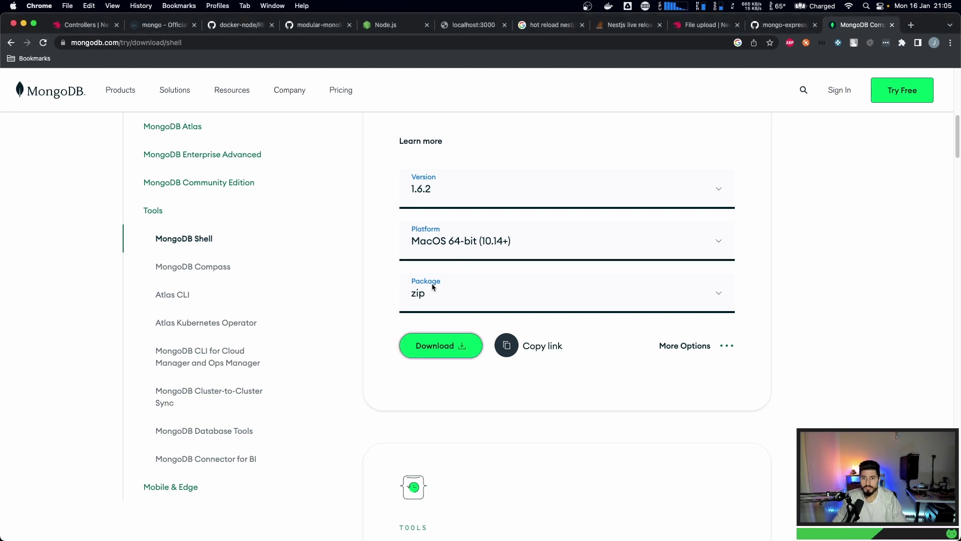
{"action": "left_click", "coordinate": [482, 244]}
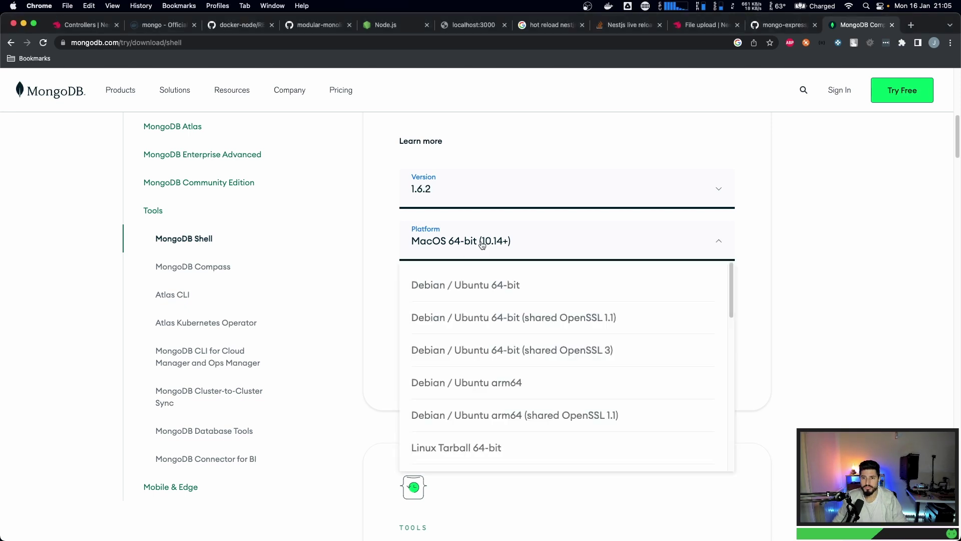
{"action": "left_click", "coordinate": [481, 244]}
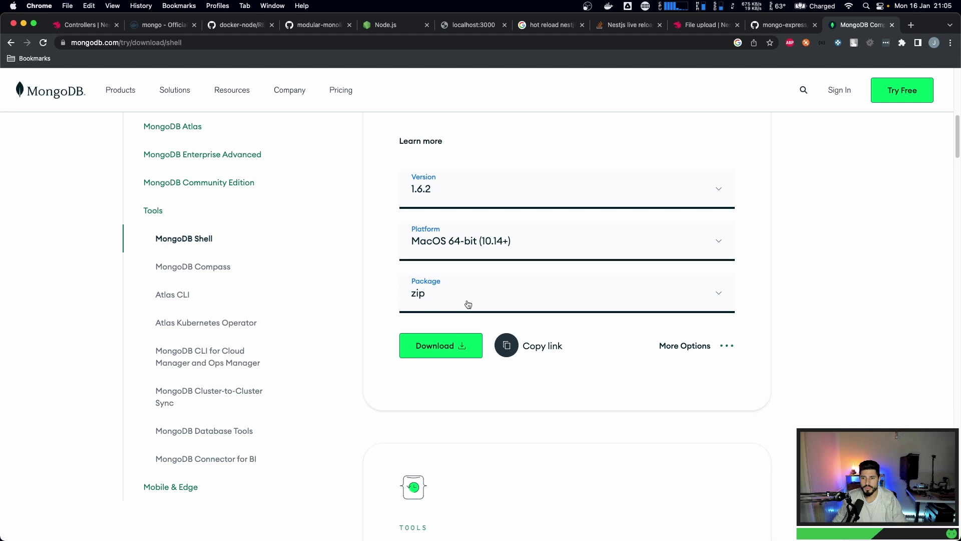
{"action": "left_click", "coordinate": [439, 288]}
{"action": "left_click", "coordinate": [427, 337]}
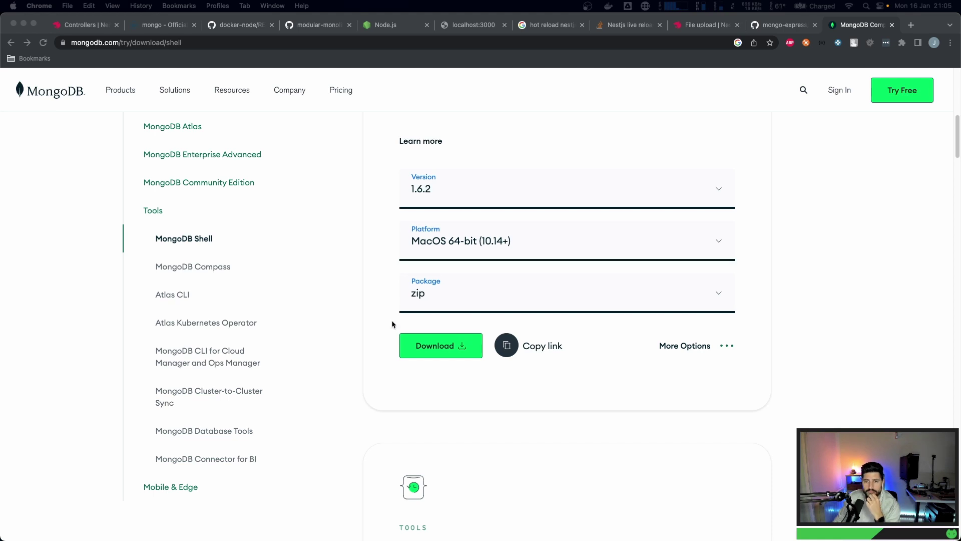
{"action": "scroll", "coordinate": [392, 320], "scroll_direction": "up", "scroll_amount": 7}
{"action": "scroll", "coordinate": [389, 329], "scroll_direction": "down", "scroll_amount": 2}
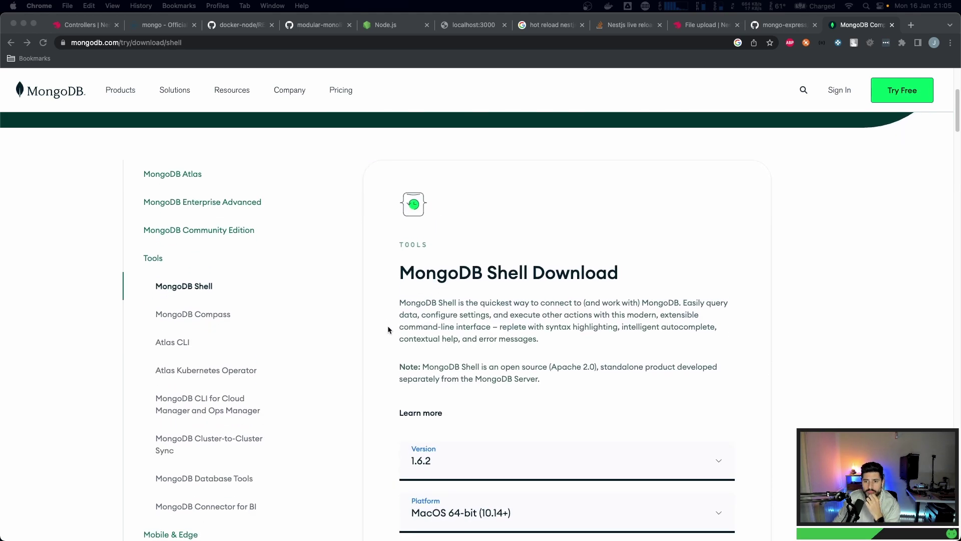
- Switch to MongoDB Compass in the Tools sidebar and view its 1.35.0 (Stable) version, platform and package fields
{"action": "left_click", "coordinate": [215, 315]}
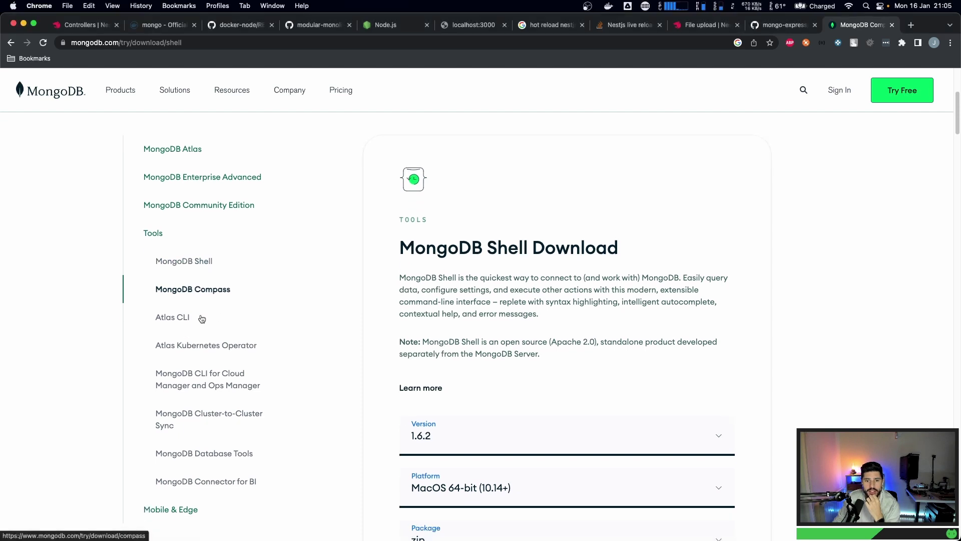
{"action": "scroll", "coordinate": [407, 299], "scroll_direction": "down", "scroll_amount": 4}
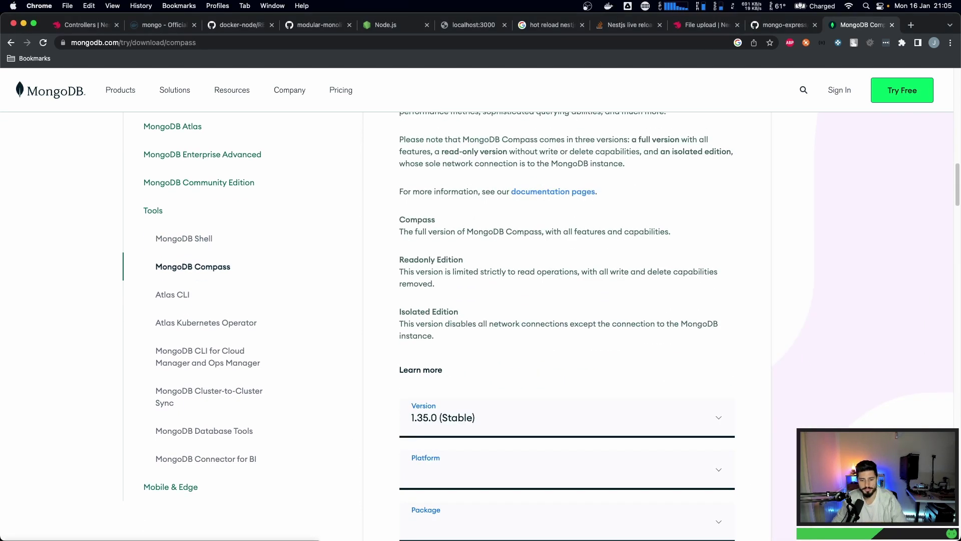
{"action": "key", "text": "super+space"}
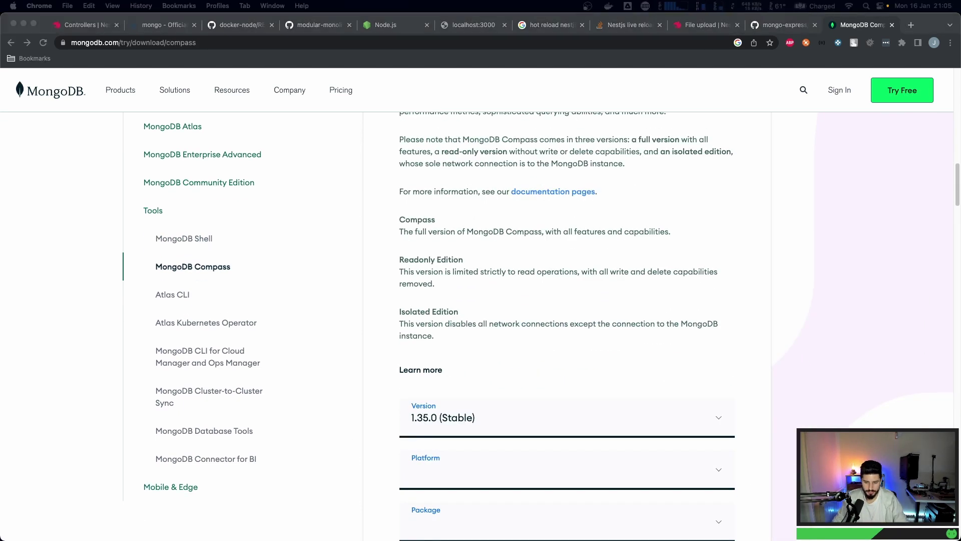
{"action": "scroll", "coordinate": [488, 351], "scroll_direction": "down", "scroll_amount": 5}
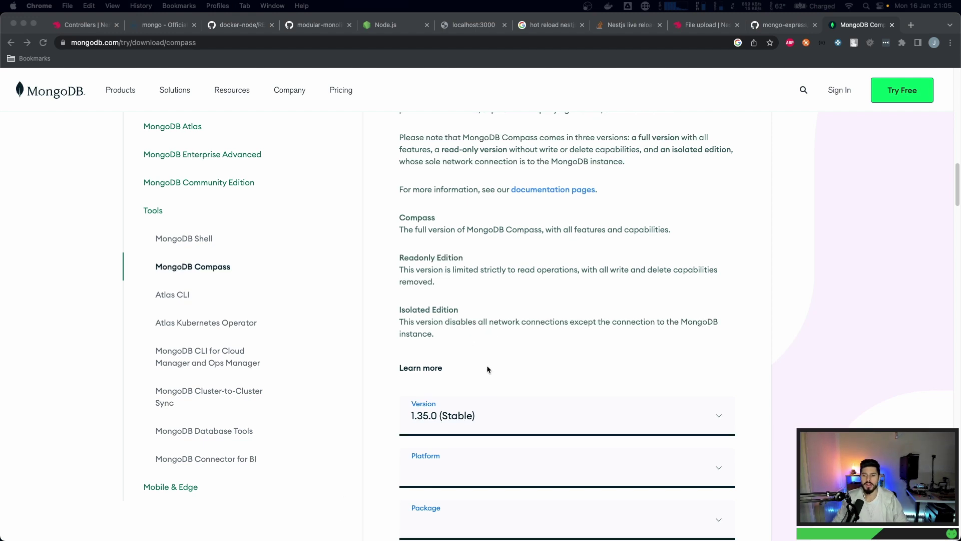
{"action": "scroll", "coordinate": [465, 356], "scroll_direction": "up", "scroll_amount": 2}
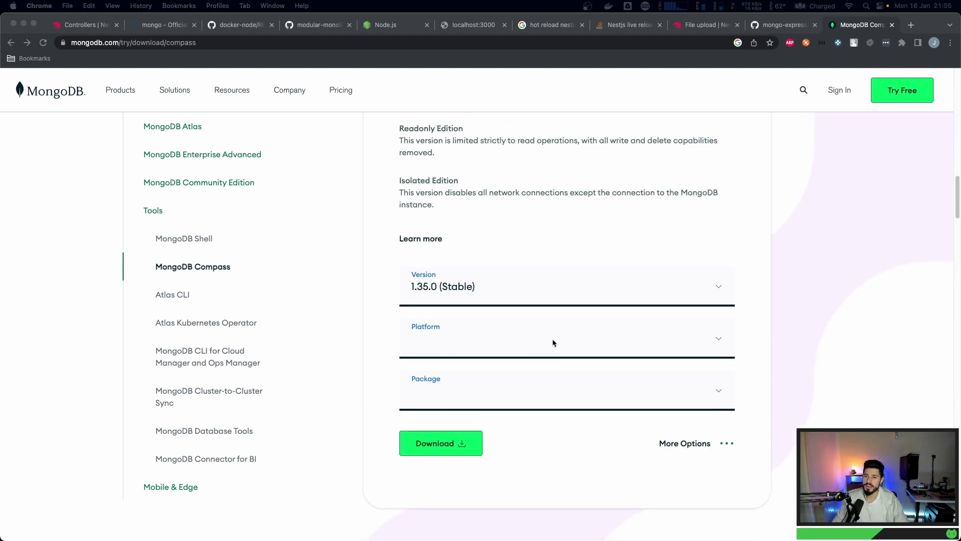
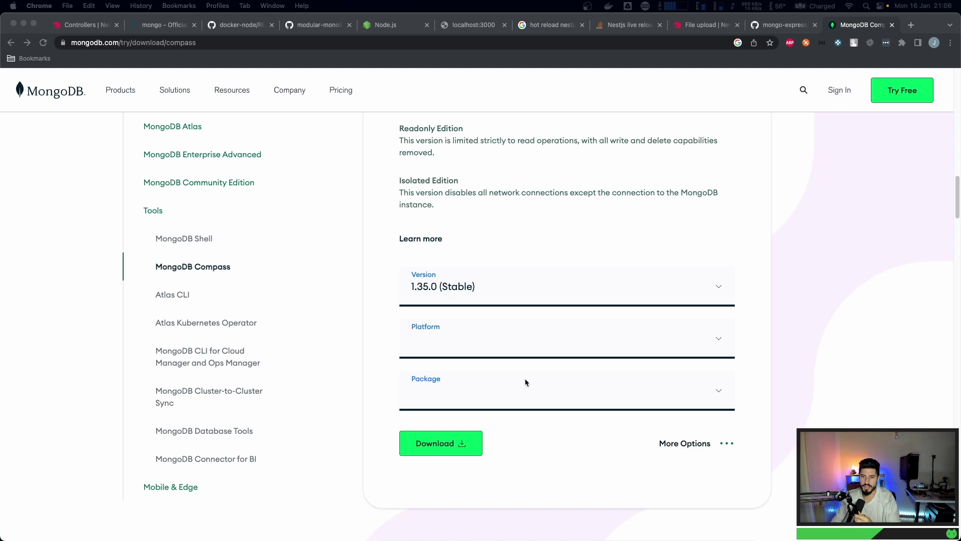
- Download the macOS 64-bit (10.14+) dmg of Compass 1.35.0 and drag Compass into Applications
{"action": "left_click", "coordinate": [459, 345]}
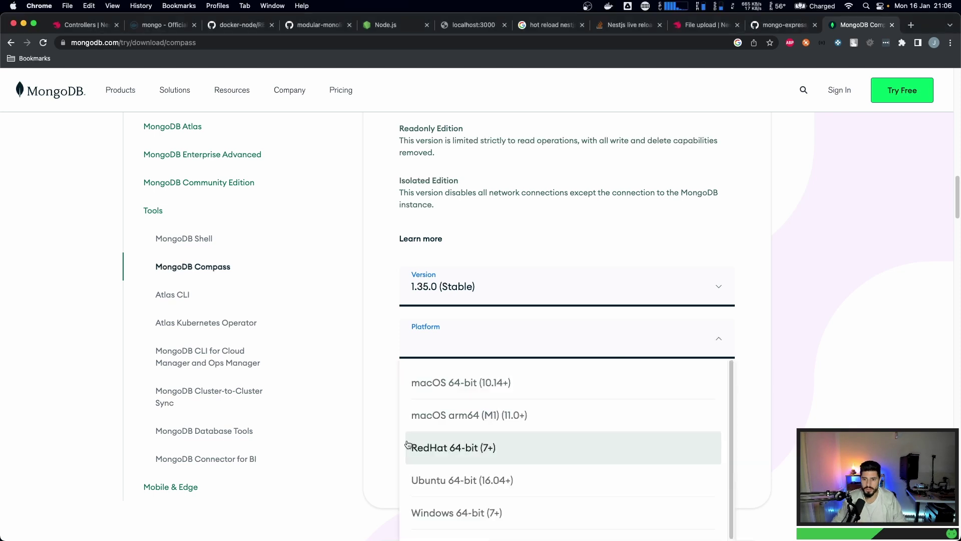
{"action": "left_click", "coordinate": [449, 389]}
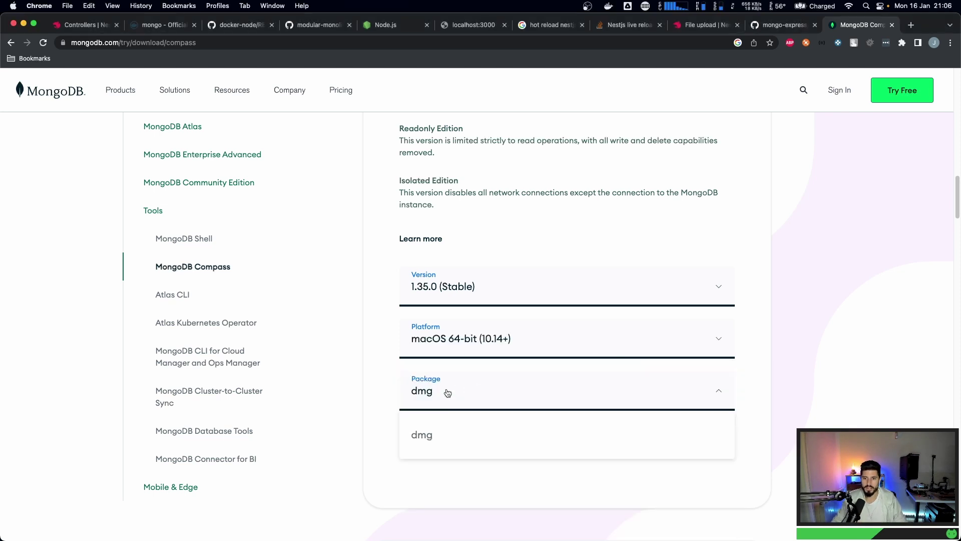
{"action": "left_click", "coordinate": [422, 435]}
{"action": "left_click", "coordinate": [426, 439]}
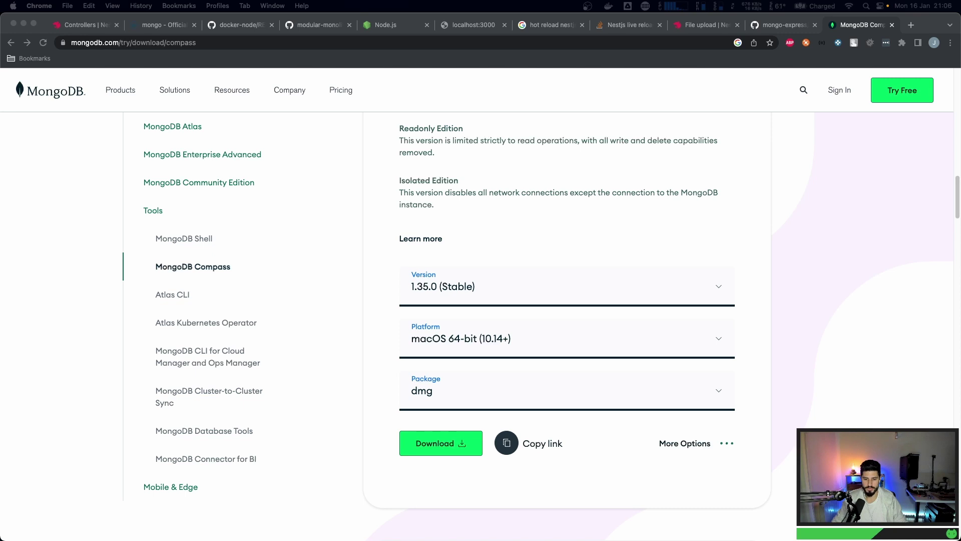
{"action": "left_click_drag", "start_coordinate": [360, 218], "coordinate": [473, 217]}
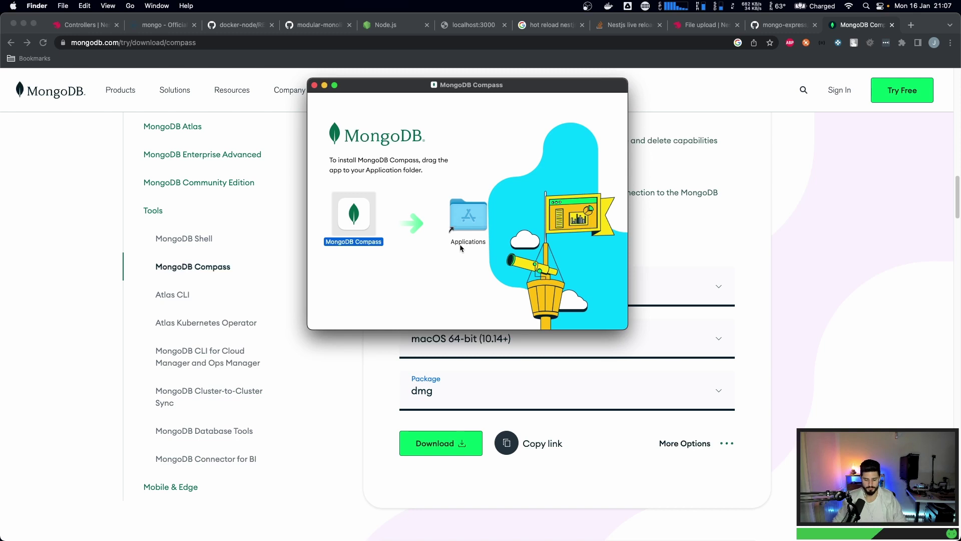
- Search Spotlight for 'compass' and dismiss the results
{"action": "key", "text": "super+space"}
{"action": "type", "text": "compass"}
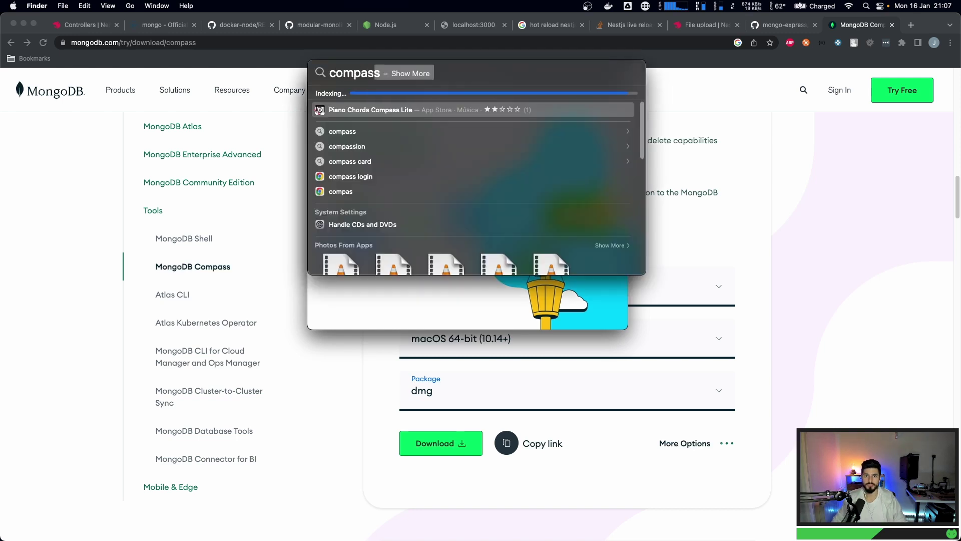
{"action": "key", "text": "BackSpace"}
{"action": "key", "text": "BackSpace"}
{"action": "key", "text": "BackSpace"}
{"action": "key", "text": "BackSpace"}
{"action": "key", "text": "BackSpace"}
{"action": "key", "text": "BackSpace"}
{"action": "key", "text": "BackSpace"}
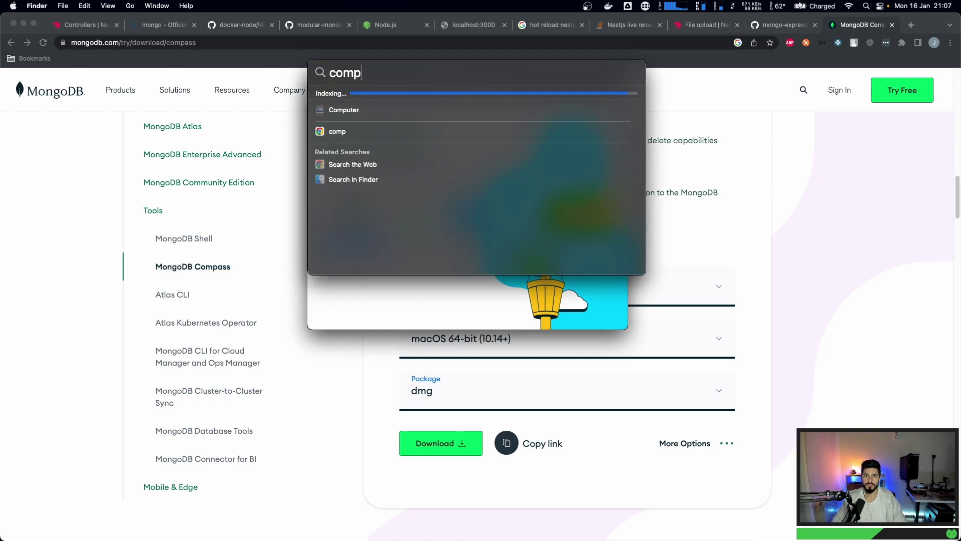
{"action": "type", "text": "compass"}
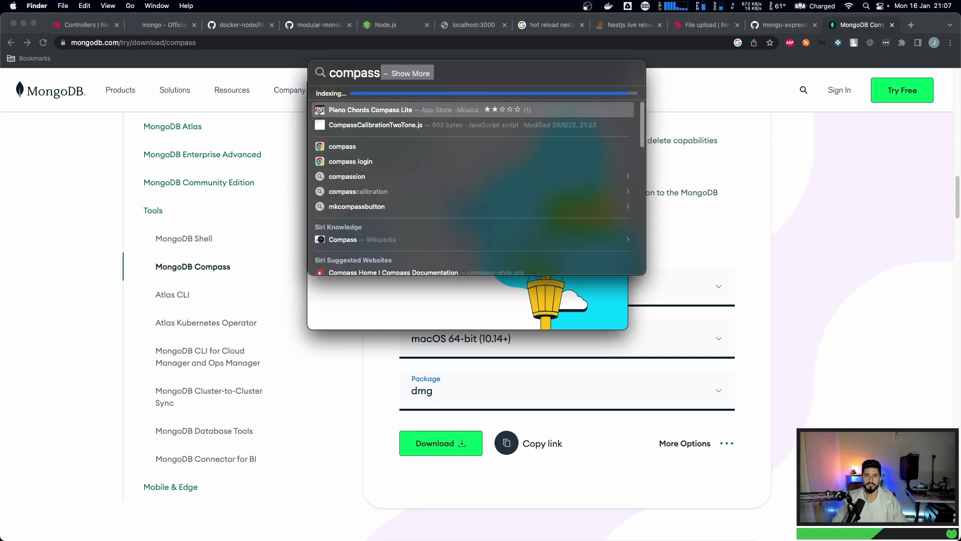
{"action": "left_click", "coordinate": [395, 299]}
- Confirm MongoDB Compass is in Applications, then close the installer and Applications windows
{"action": "double_click", "coordinate": [468, 214]}
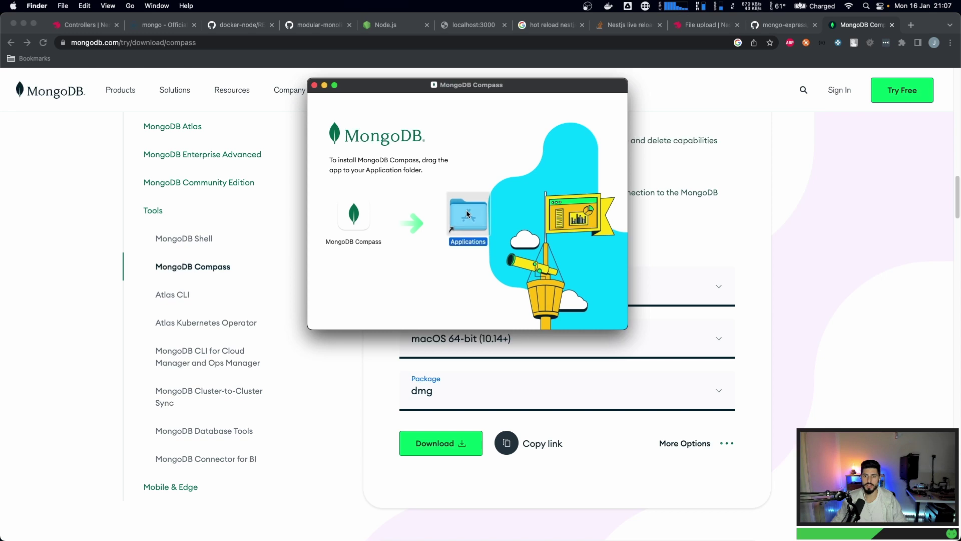
{"action": "left_click", "coordinate": [364, 171]}
{"action": "scroll", "coordinate": [361, 197], "scroll_direction": "down", "scroll_amount": 5}
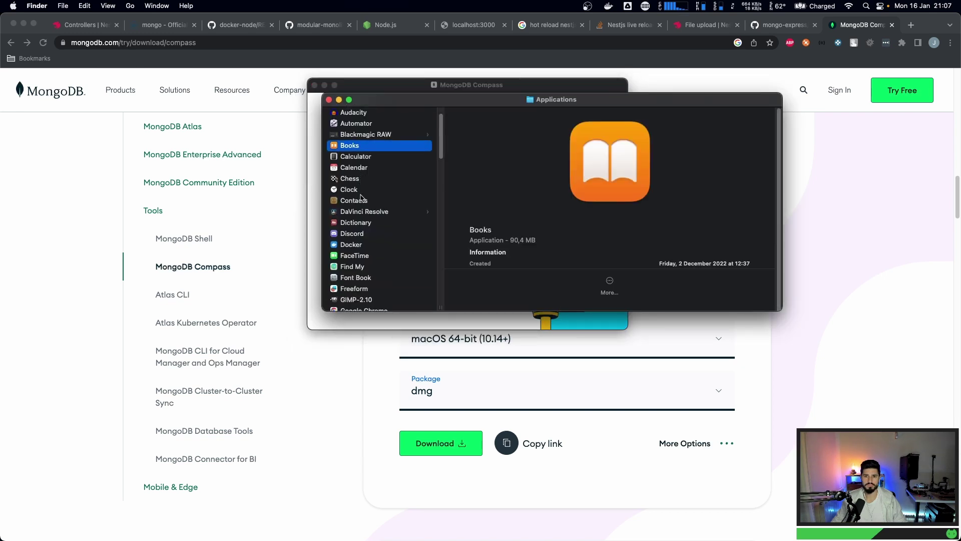
{"action": "scroll", "coordinate": [362, 197], "scroll_direction": "down", "scroll_amount": 10}
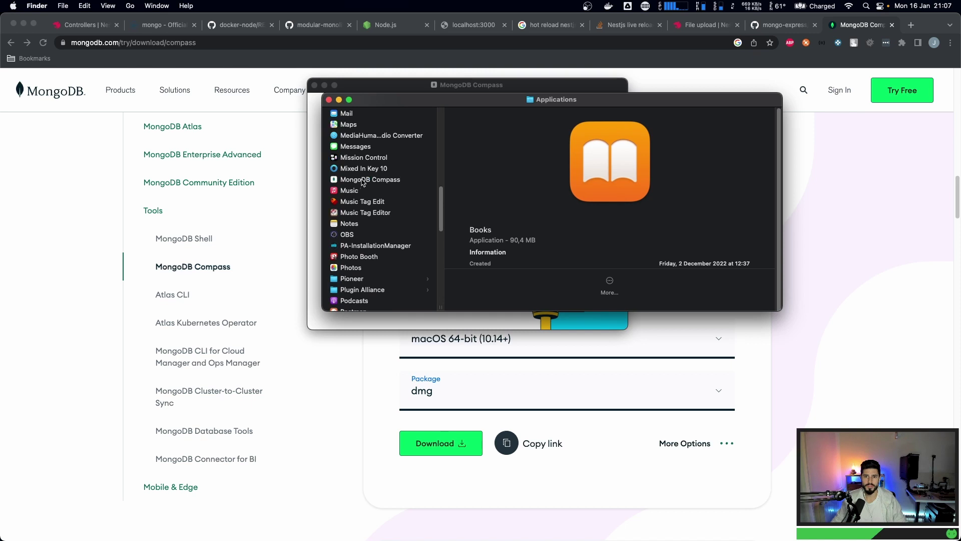
{"action": "left_click", "coordinate": [364, 180]}
{"action": "left_click", "coordinate": [489, 85]}
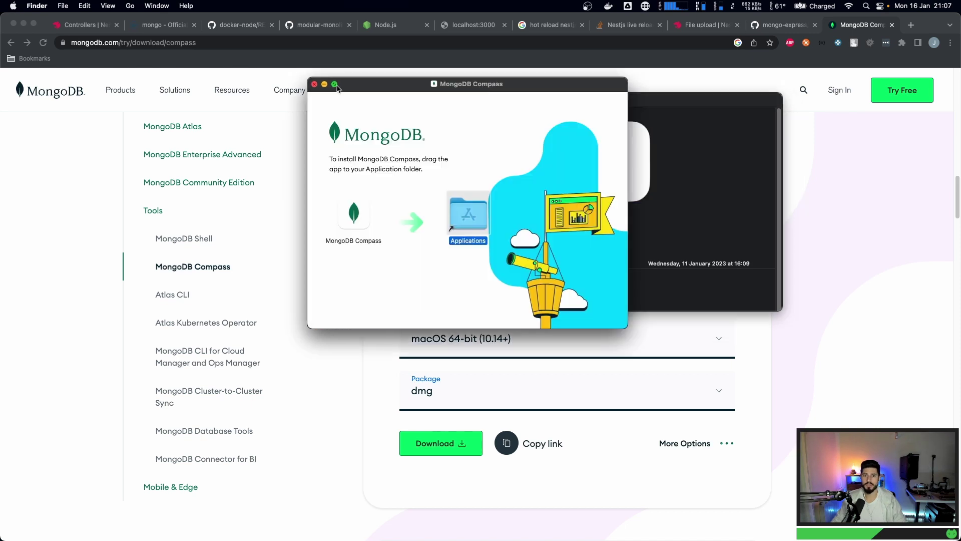
{"action": "left_click", "coordinate": [314, 84]}
{"action": "key", "text": "super+w"}
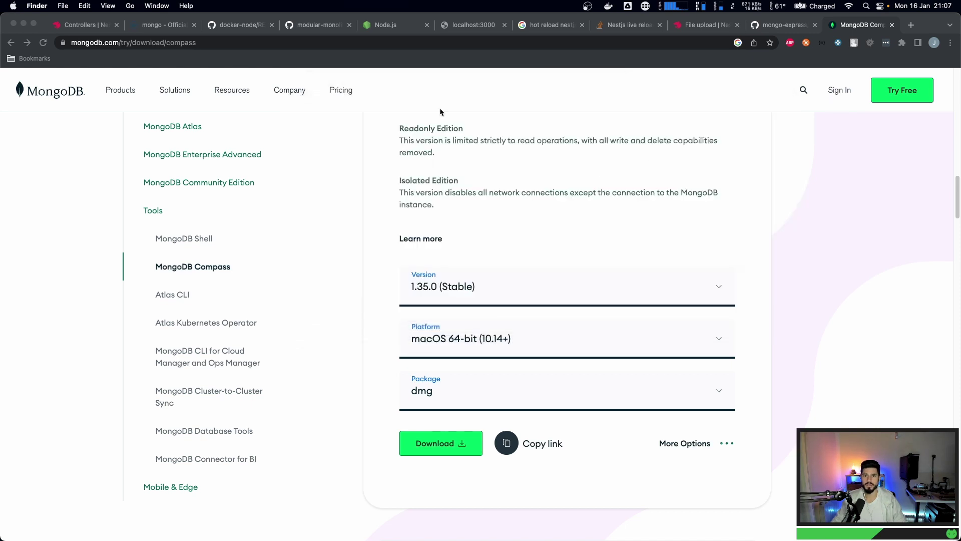
- Search Spotlight for 'mongodb' and 'compass', open the top result, then quit it
{"action": "key", "text": "super+space"}
{"action": "type", "text": "mongo"}
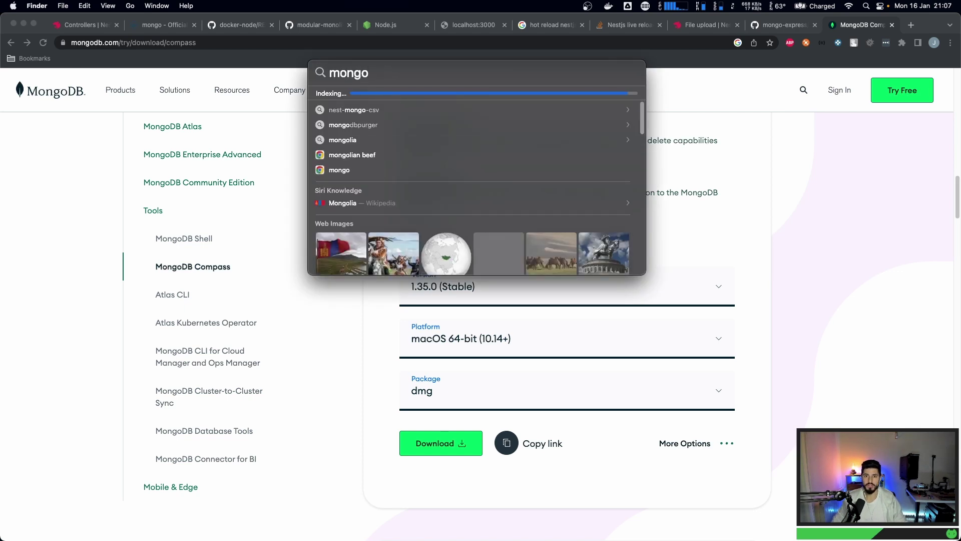
{"action": "type", "text": "db"}
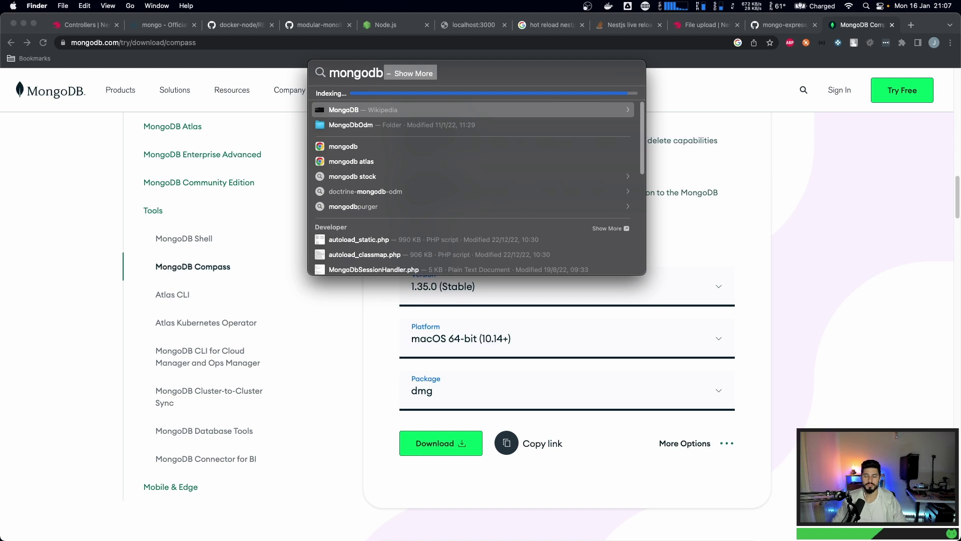
{"action": "key", "text": "BackSpace"}
{"action": "key", "text": "BackSpace"}
{"action": "key", "text": "BackSpace"}
{"action": "key", "text": "BackSpace"}
{"action": "key", "text": "BackSpace"}
{"action": "key", "text": "BackSpace"}
{"action": "key", "text": "BackSpace"}
{"action": "type", "text": "compas"}
{"action": "key", "text": "BackSpace"}
{"action": "key", "text": "BackSpace"}
{"action": "key", "text": "BackSpace"}
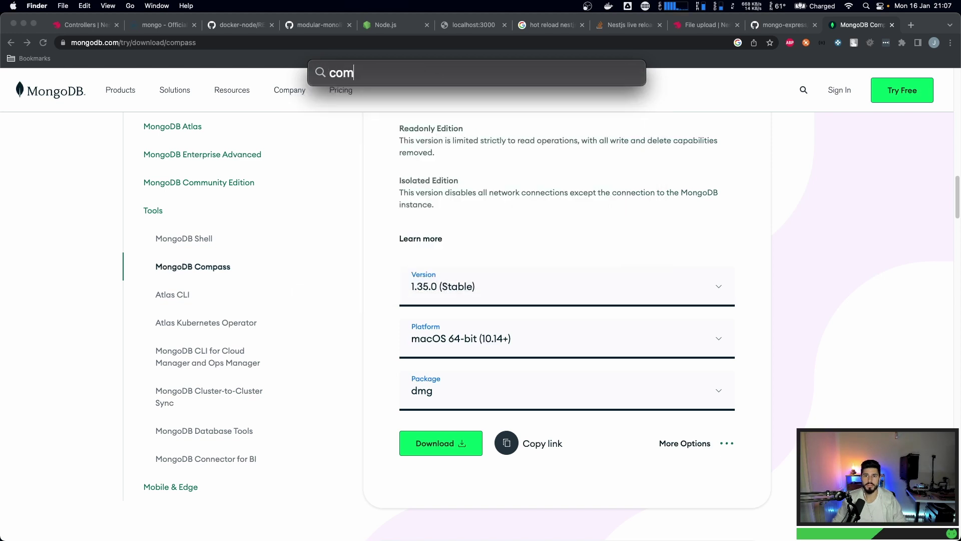
{"action": "type", "text": "pass"}
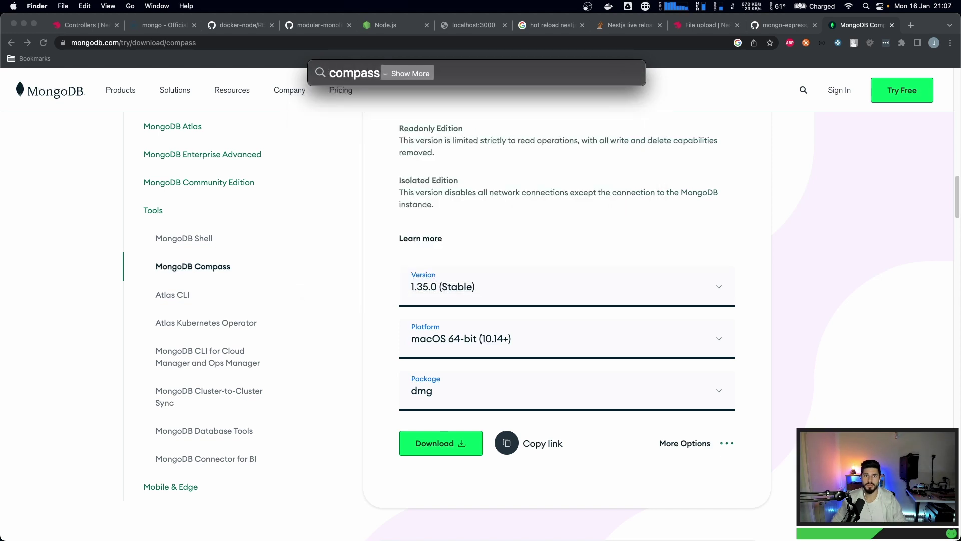
{"action": "key", "text": "Return"}
{"action": "key", "text": "super+q"}
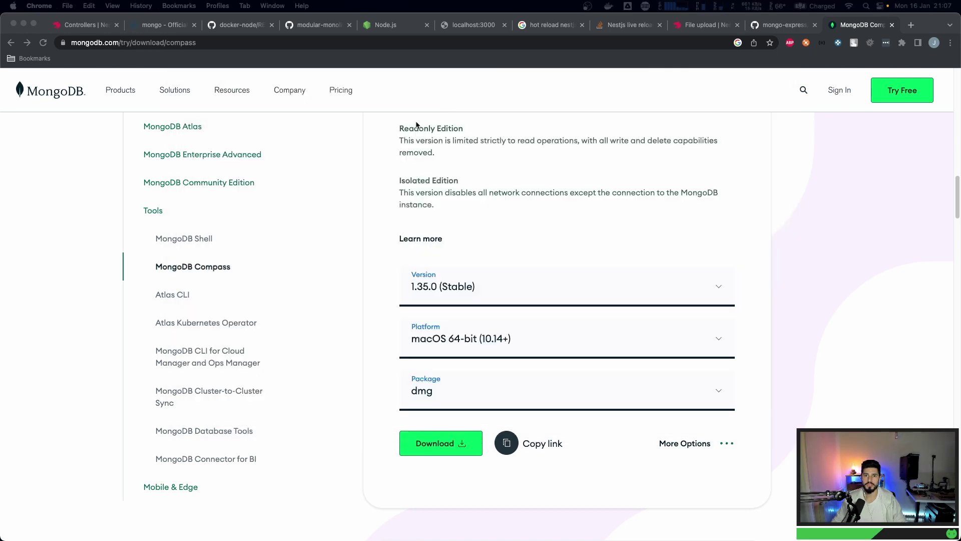
- Launch Finder through a Spotlight search
{"action": "key", "text": "super+space"}
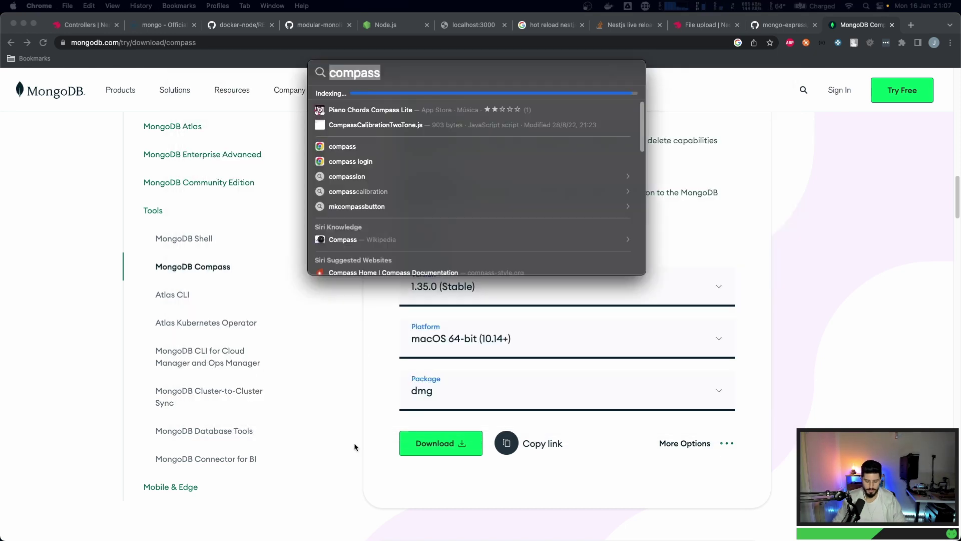
{"action": "type", "text": "fiunde"}
{"action": "key", "text": "BackSpace"}
{"action": "key", "text": "BackSpace"}
{"action": "key", "text": "BackSpace"}
{"action": "key", "text": "BackSpace"}
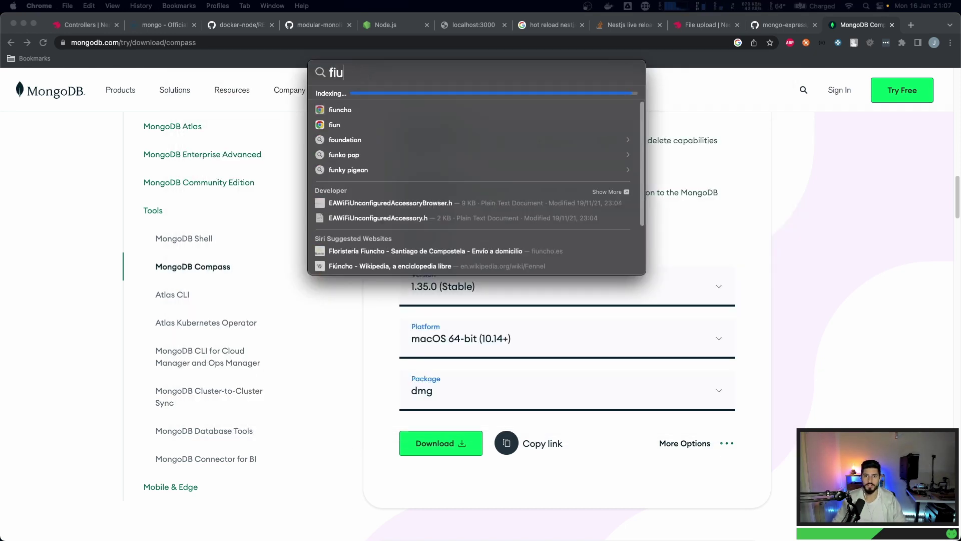
{"action": "type", "text": "nder"}
{"action": "key", "text": "Return"}
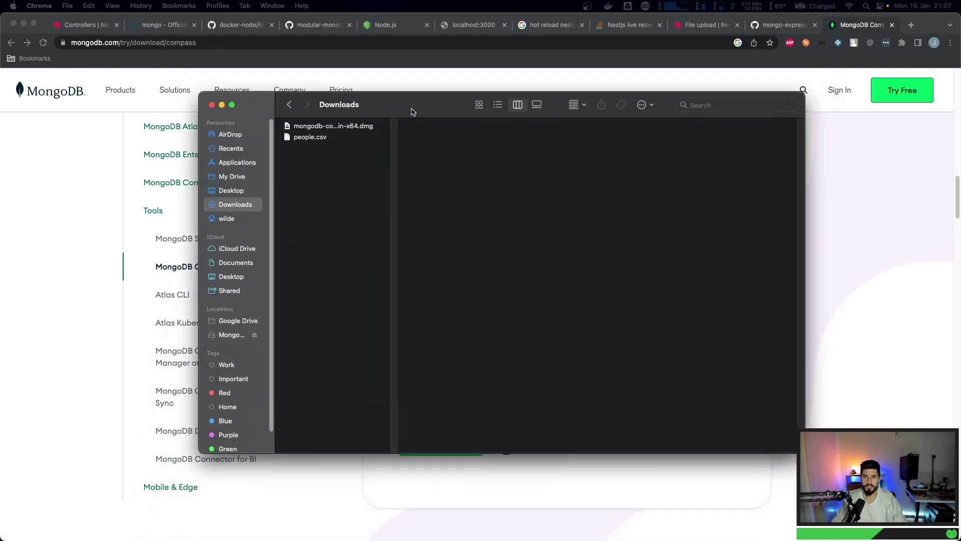
- Trash the Compass dmg, then launch MongoDB Compass from Applications, confirming it may open
{"action": "left_click", "coordinate": [343, 127]}
{"action": "key", "text": "super+BackSpace"}
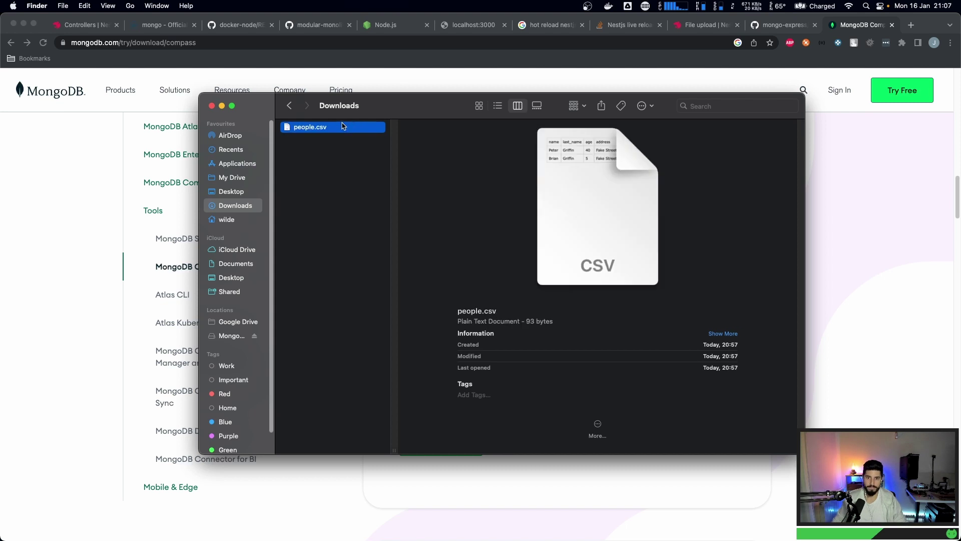
{"action": "left_click", "coordinate": [234, 164]}
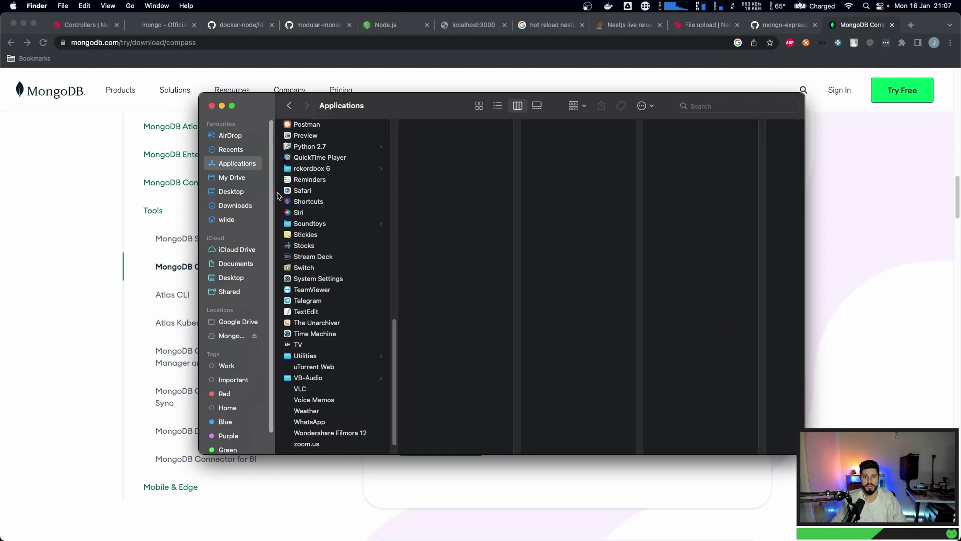
{"action": "scroll", "coordinate": [292, 212], "scroll_direction": "up", "scroll_amount": 2}
{"action": "scroll", "coordinate": [292, 211], "scroll_direction": "down", "scroll_amount": 2}
{"action": "scroll", "coordinate": [292, 211], "scroll_direction": "up", "scroll_amount": 6}
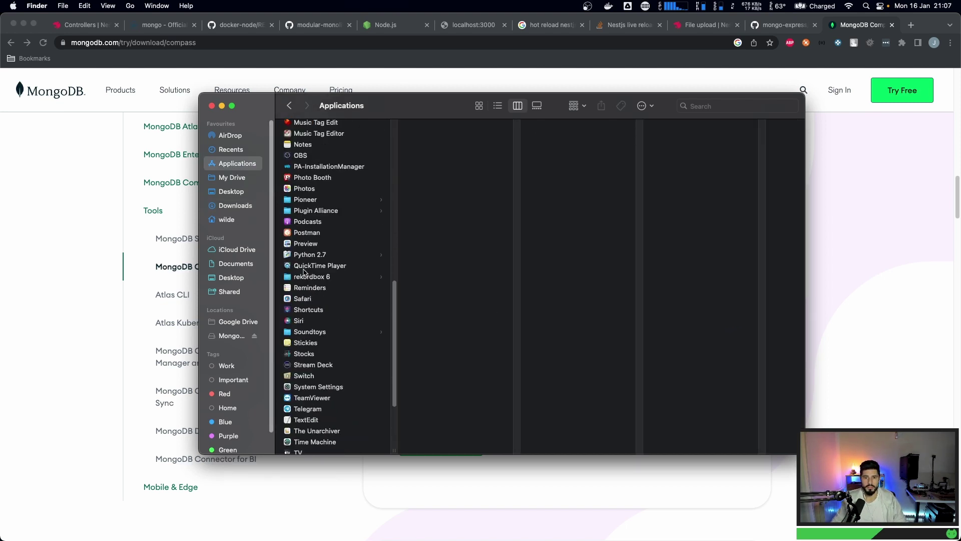
{"action": "left_click", "coordinate": [322, 166]}
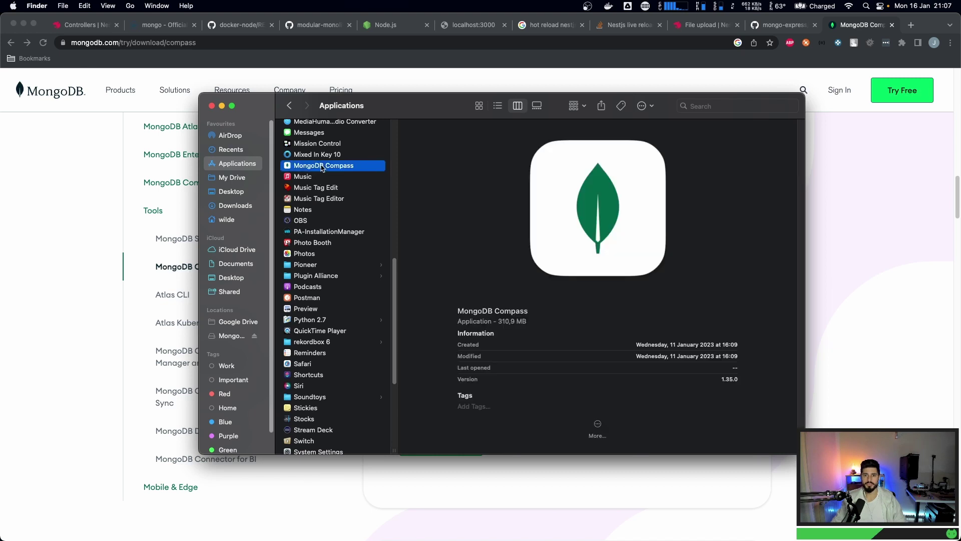
{"action": "key", "text": "super+o"}
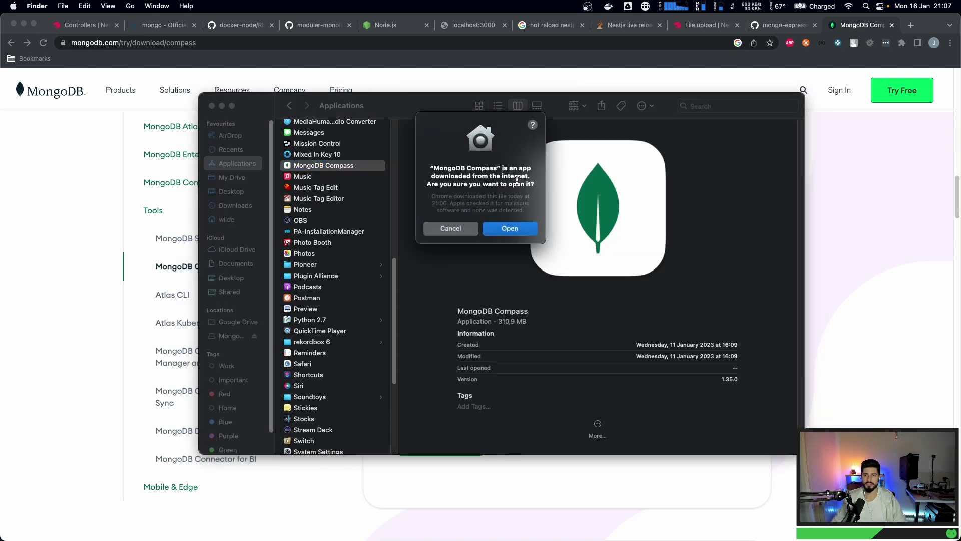
{"action": "left_click", "coordinate": [509, 229]}
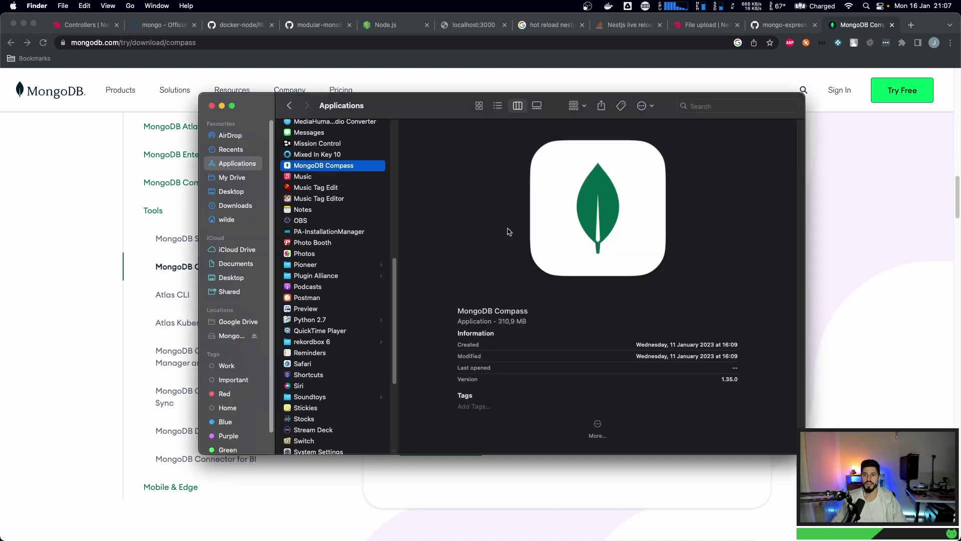
- Open System Settings with a Spotlight search for 'system'
{"action": "key", "text": "super+space"}
{"action": "type", "text": "system"}
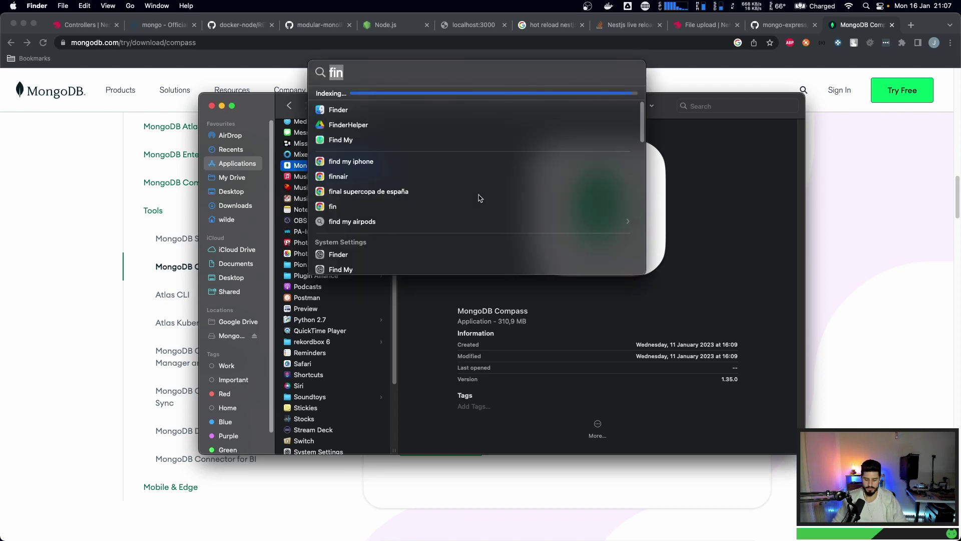
{"action": "key", "text": "Return"}
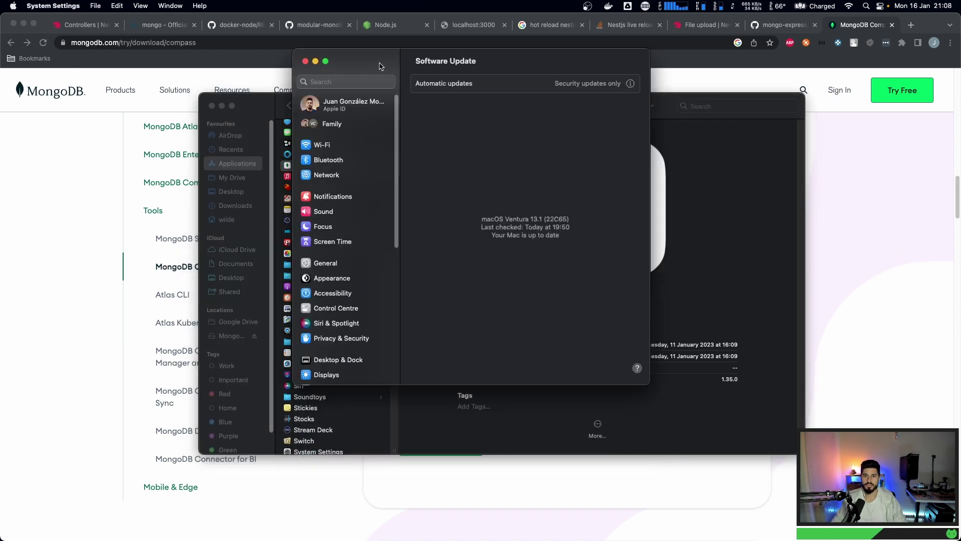
- Review the Privacy & Security settings, then close the System Settings window
{"action": "scroll", "coordinate": [284, 280], "scroll_direction": "down", "scroll_amount": 1}
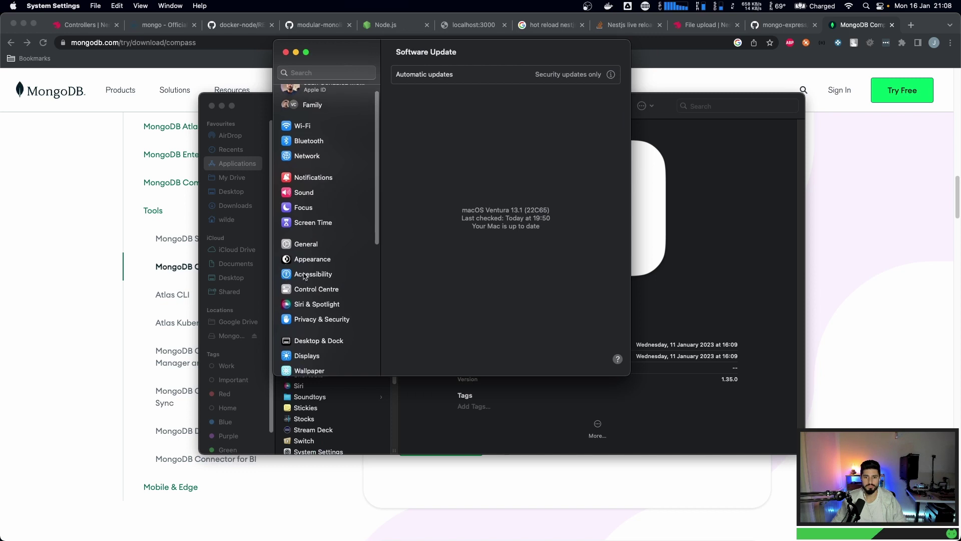
{"action": "left_click", "coordinate": [314, 319]}
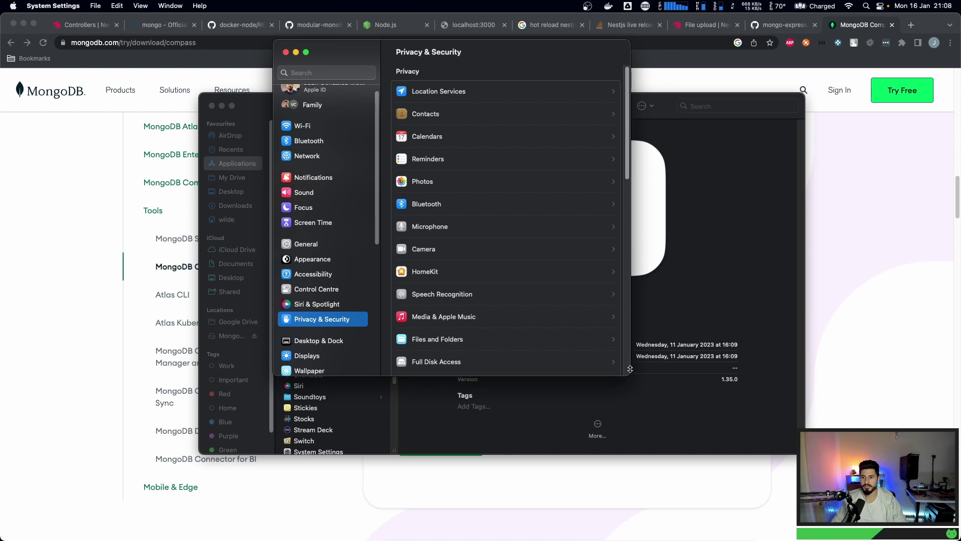
{"action": "scroll", "coordinate": [438, 200], "scroll_direction": "down", "scroll_amount": 5}
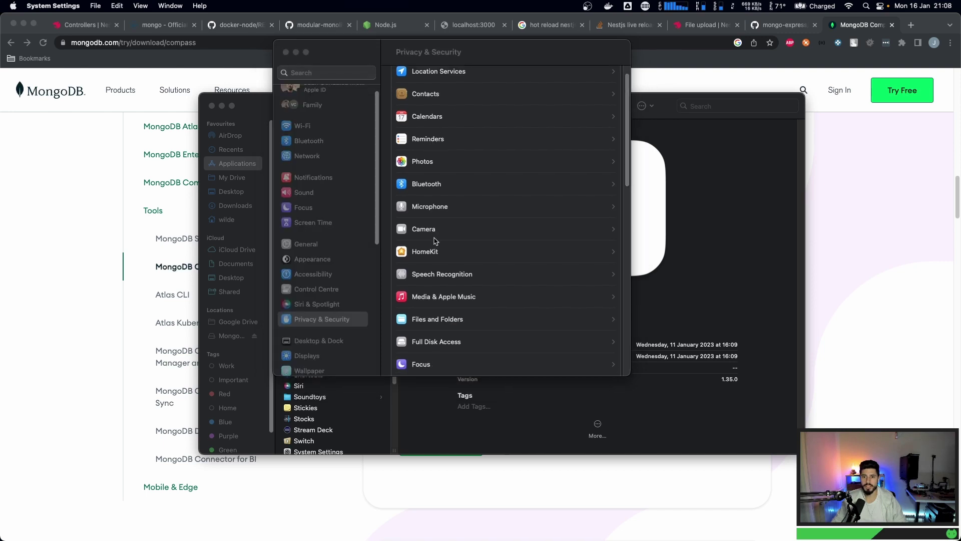
{"action": "left_click", "coordinate": [305, 307]}
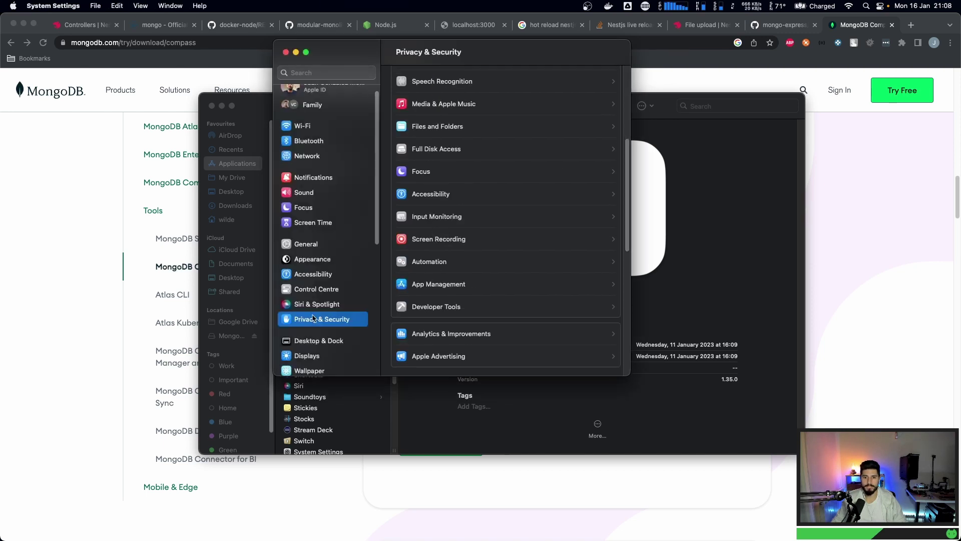
{"action": "scroll", "coordinate": [463, 283], "scroll_direction": "down", "scroll_amount": 3}
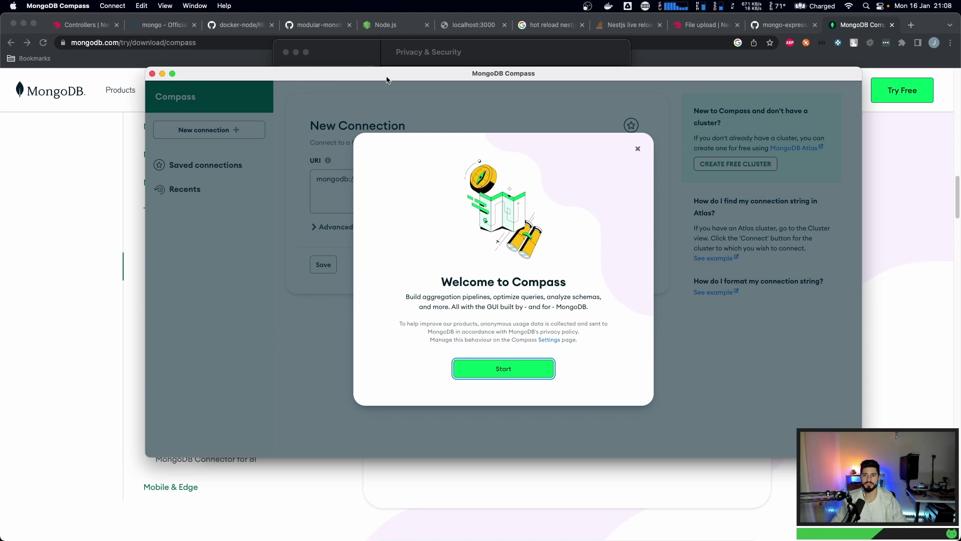
{"action": "left_click", "coordinate": [402, 59]}
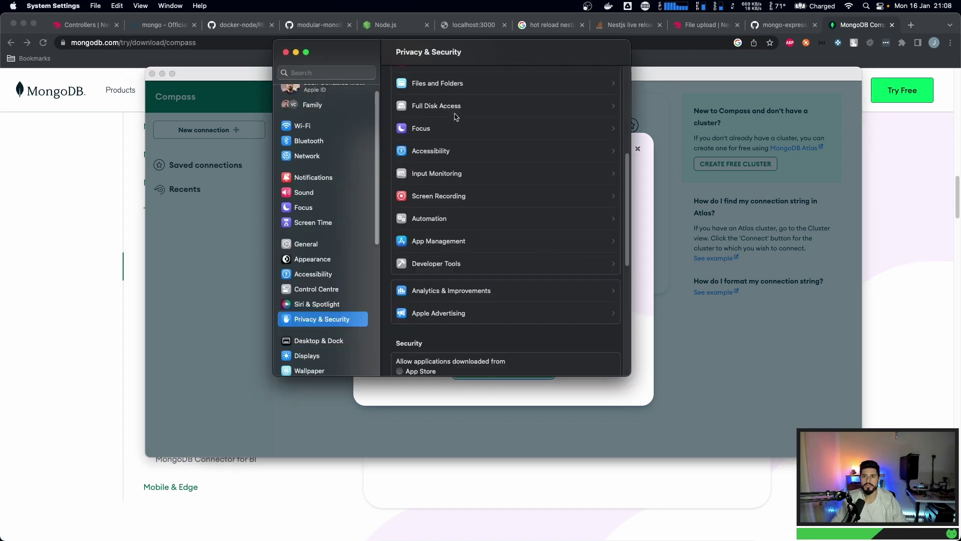
{"action": "scroll", "coordinate": [471, 181], "scroll_direction": "down", "scroll_amount": 4}
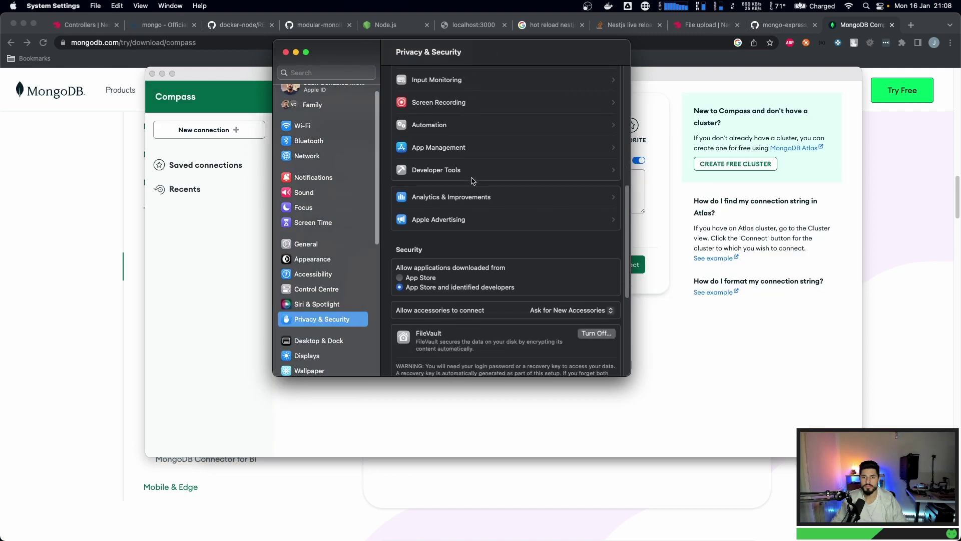
{"action": "scroll", "coordinate": [457, 228], "scroll_direction": "down", "scroll_amount": 1}
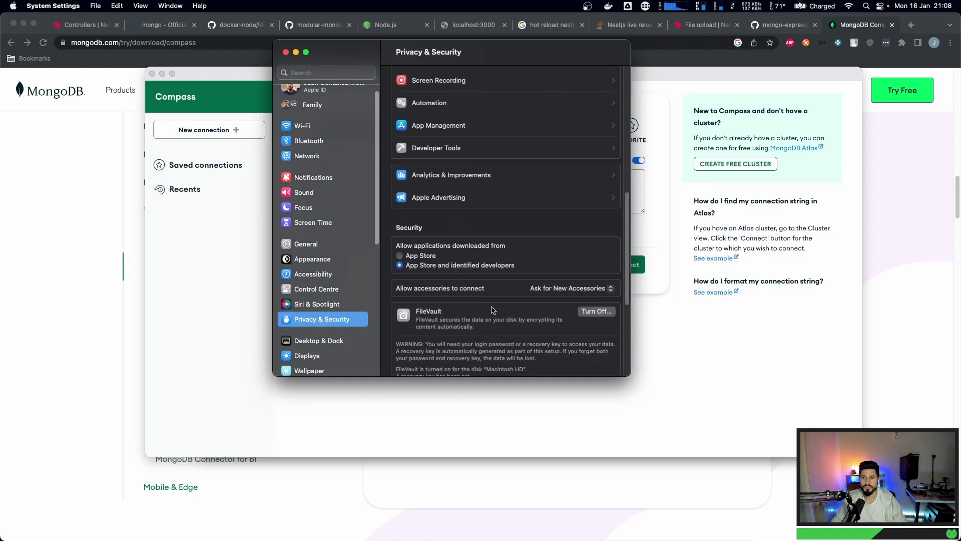
{"action": "scroll", "coordinate": [493, 310], "scroll_direction": "down", "scroll_amount": 3}
{"action": "scroll", "coordinate": [493, 310], "scroll_direction": "down", "scroll_amount": 5}
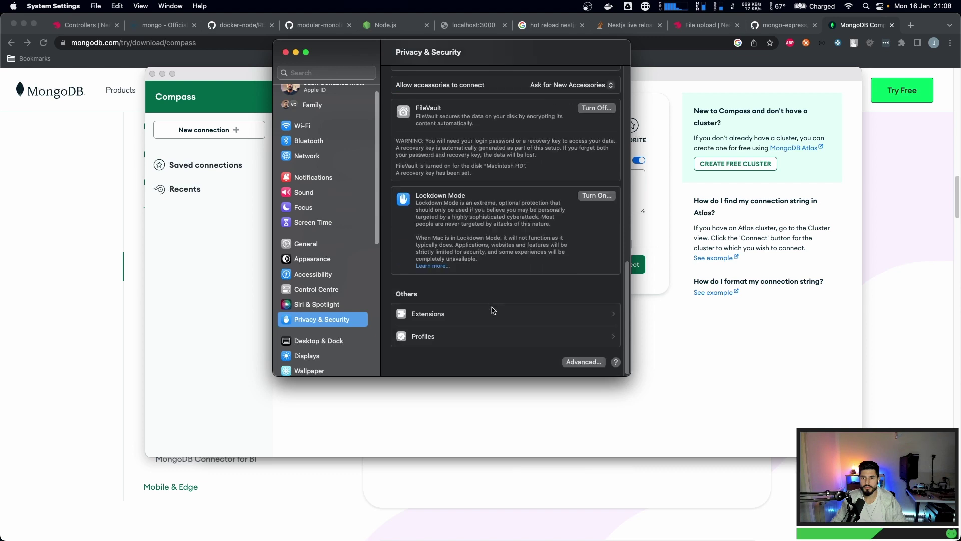
{"action": "scroll", "coordinate": [493, 308], "scroll_direction": "up", "scroll_amount": 5}
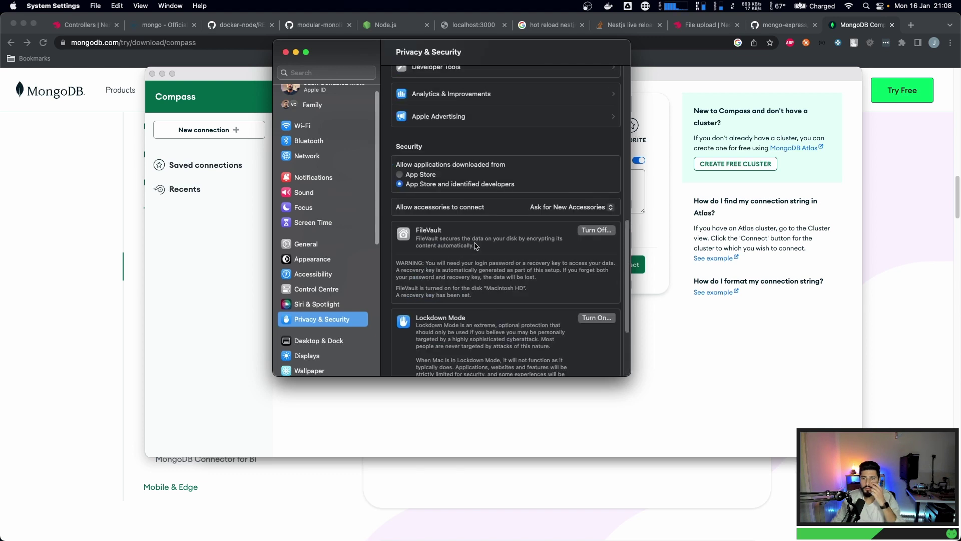
{"action": "scroll", "coordinate": [471, 188], "scroll_direction": "up", "scroll_amount": 1}
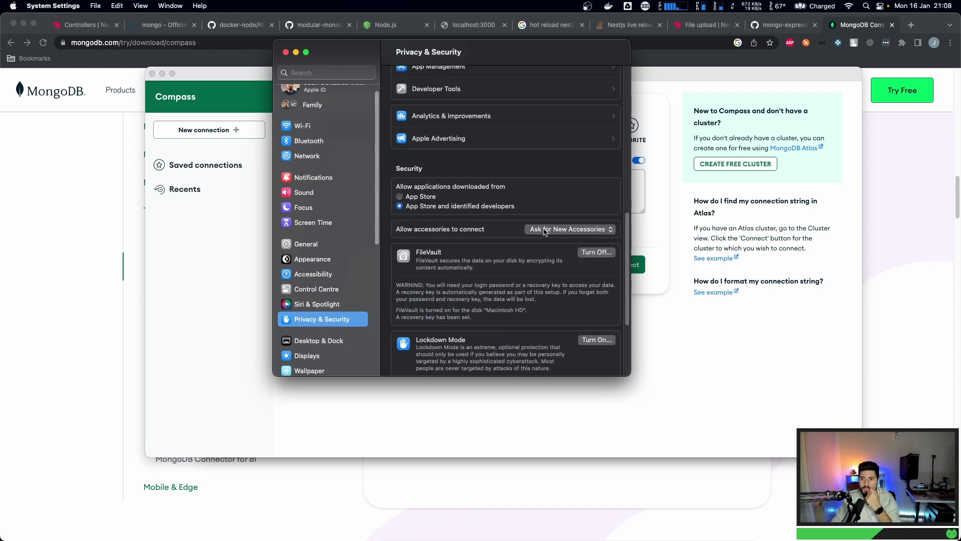
{"action": "left_click", "coordinate": [285, 52]}
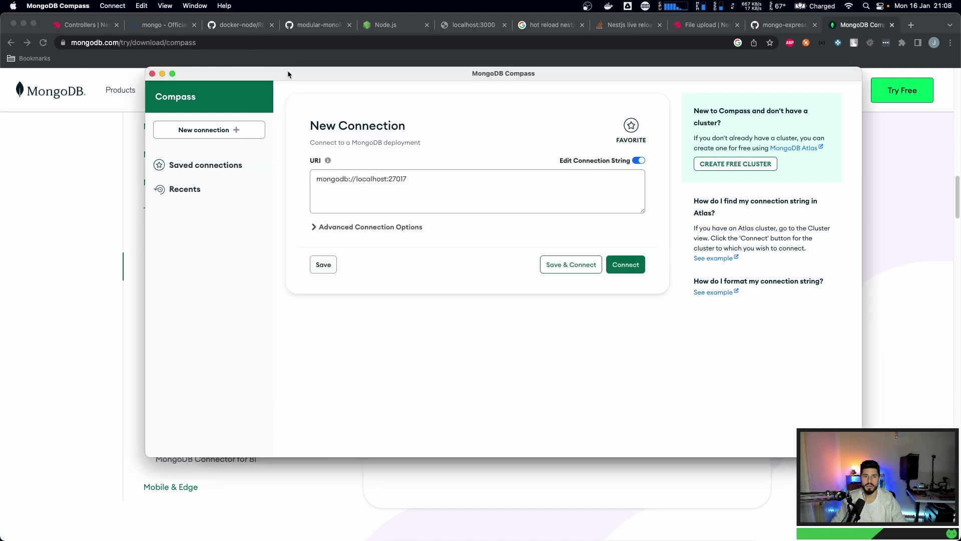
- Zoom the Compass window to full size and switch to the Chrome download page
{"action": "double_click", "coordinate": [366, 74]}
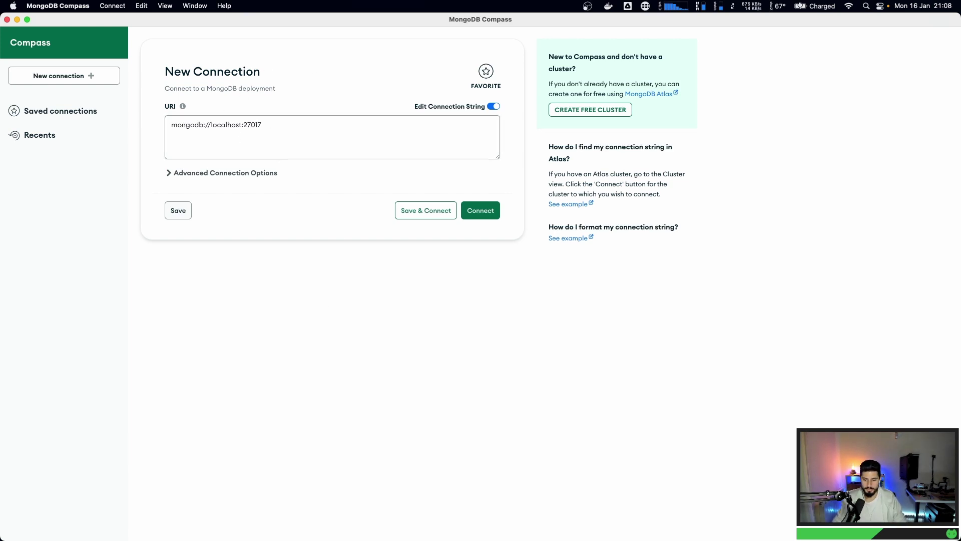
{"action": "key", "text": "super+Tab"}
{"action": "key", "text": "super+Tab"}
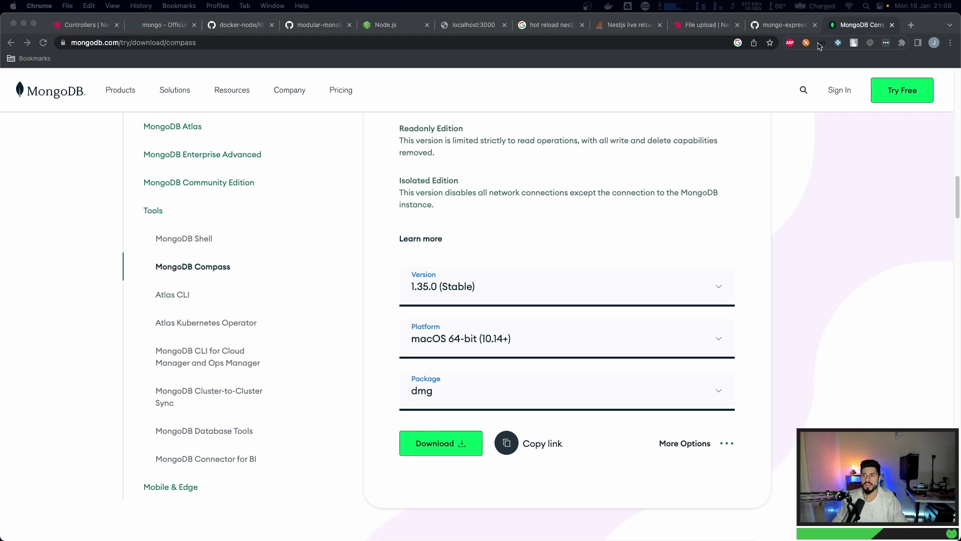
- Close the leftover tabs and go to the mongo Official Image page on Docker Hub
{"action": "key", "text": "super+w"}
{"action": "key", "text": "super+w"}
{"action": "key", "text": "super+w"}
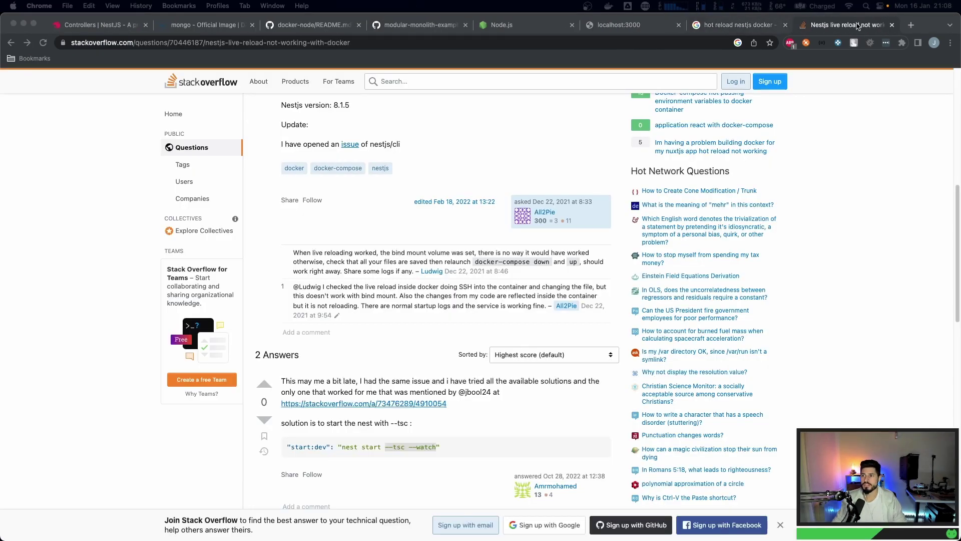
{"action": "left_click", "coordinate": [208, 25]}
{"action": "scroll", "coordinate": [133, 198], "scroll_direction": "up", "scroll_amount": 5}
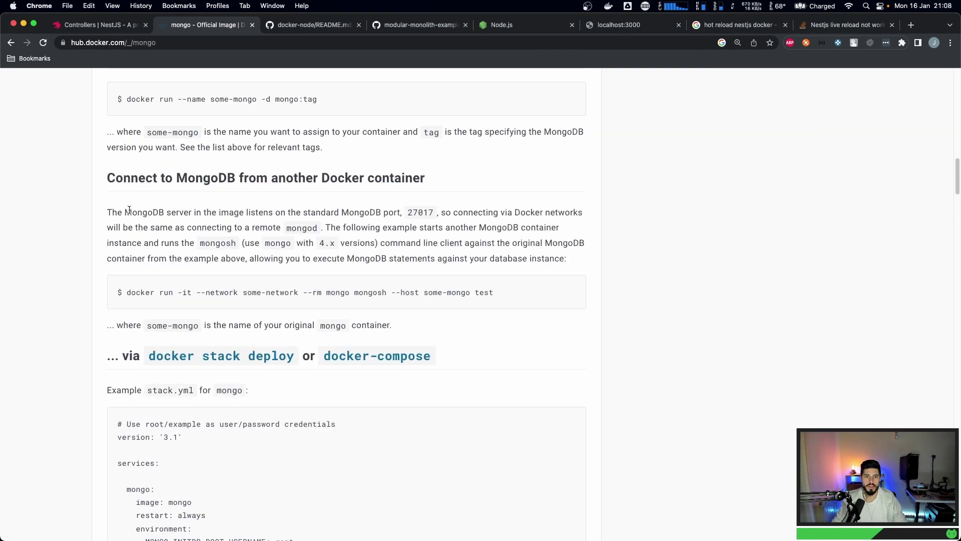
{"action": "scroll", "coordinate": [129, 210], "scroll_direction": "down", "scroll_amount": 7}
{"action": "scroll", "coordinate": [118, 283], "scroll_direction": "up", "scroll_amount": 2}
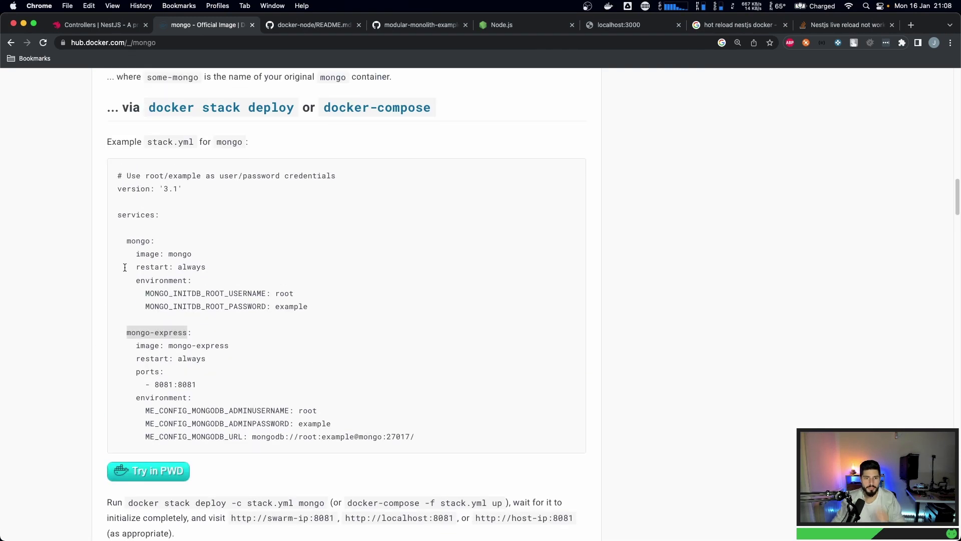
- Copy the mongo service block from the example stack.yml
{"action": "left_click", "coordinate": [169, 254]}
{"action": "double_click", "coordinate": [171, 254]}
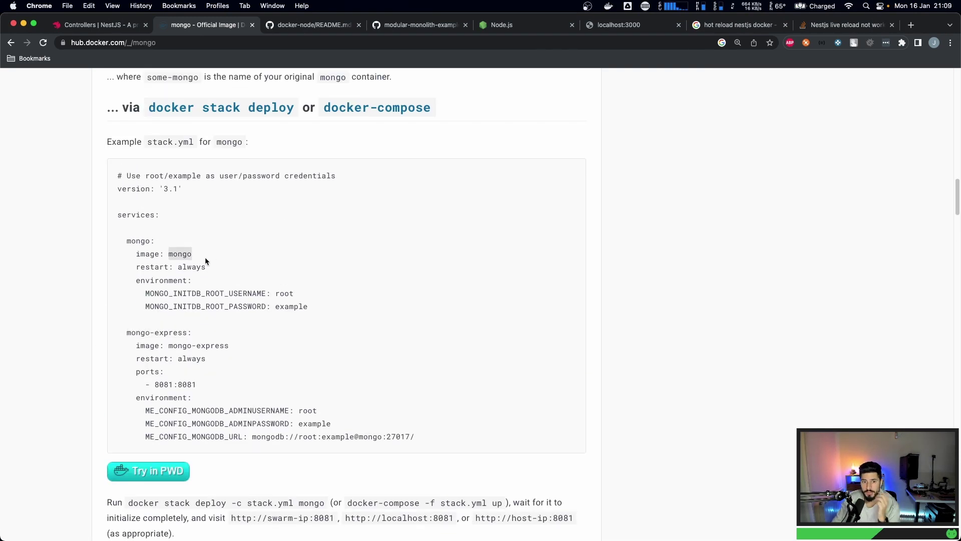
{"action": "double_click", "coordinate": [286, 294]}
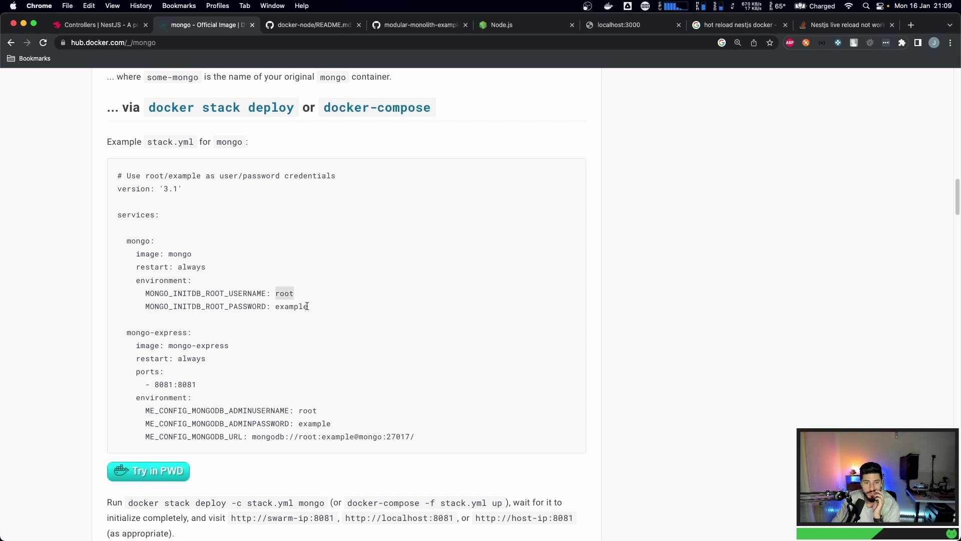
{"action": "left_click", "coordinate": [139, 268]}
{"action": "left_click_drag", "start_coordinate": [311, 306], "coordinate": [70, 242]}
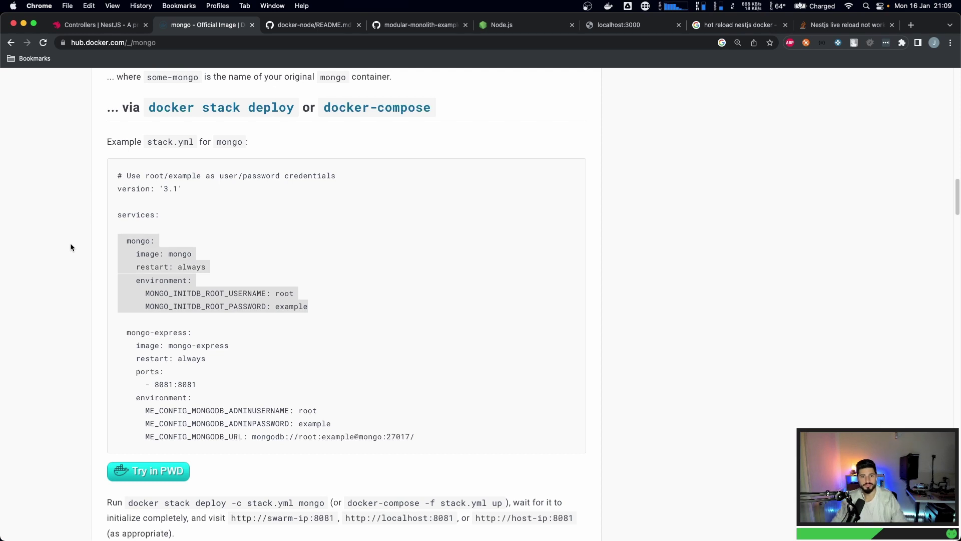
{"action": "key", "text": "super+c"}
{"action": "left_click_drag", "start_coordinate": [127, 332], "coordinate": [250, 328]}
{"action": "left_click", "coordinate": [251, 329]}
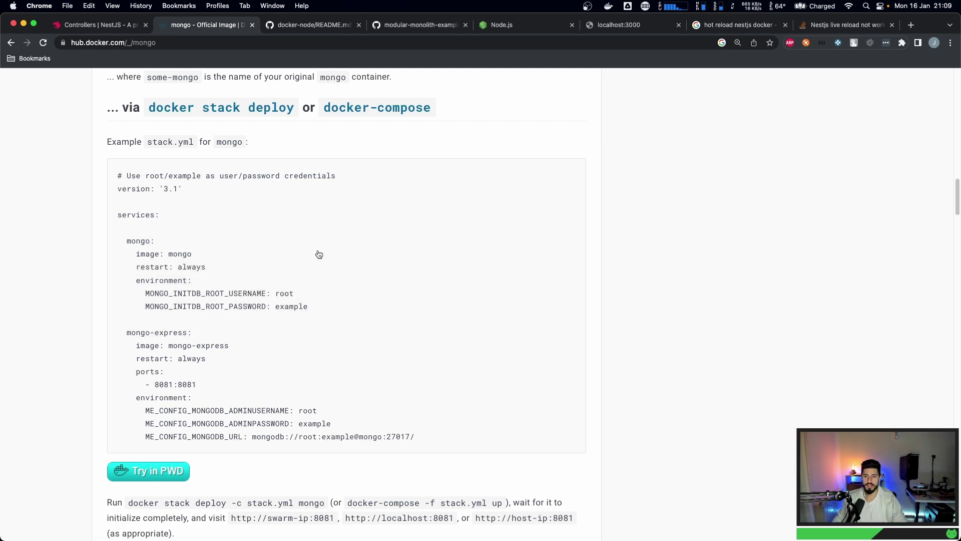
- Open docker-compose.yml and add an empty service-level line below the existing app service
{"action": "key", "text": "super+Tab"}
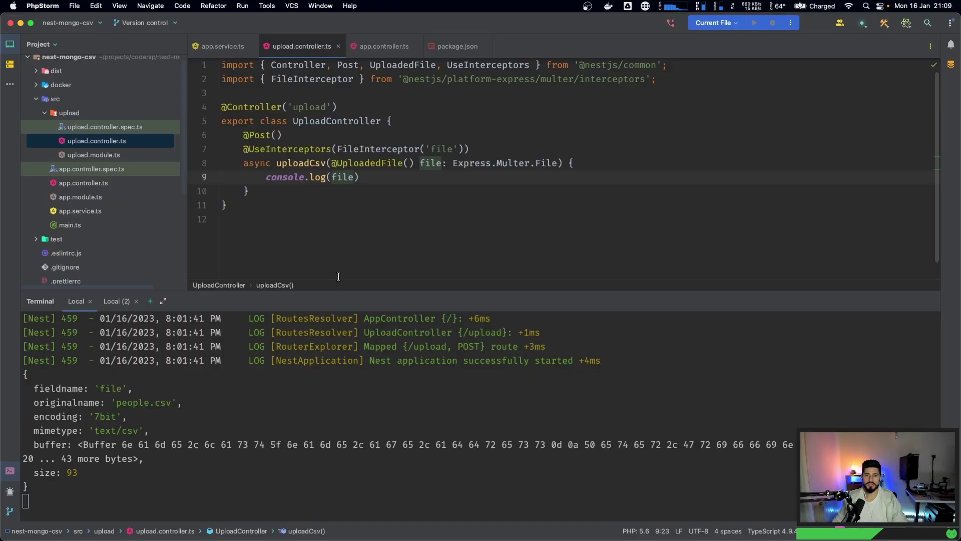
{"action": "scroll", "coordinate": [50, 175], "scroll_direction": "down", "scroll_amount": 3}
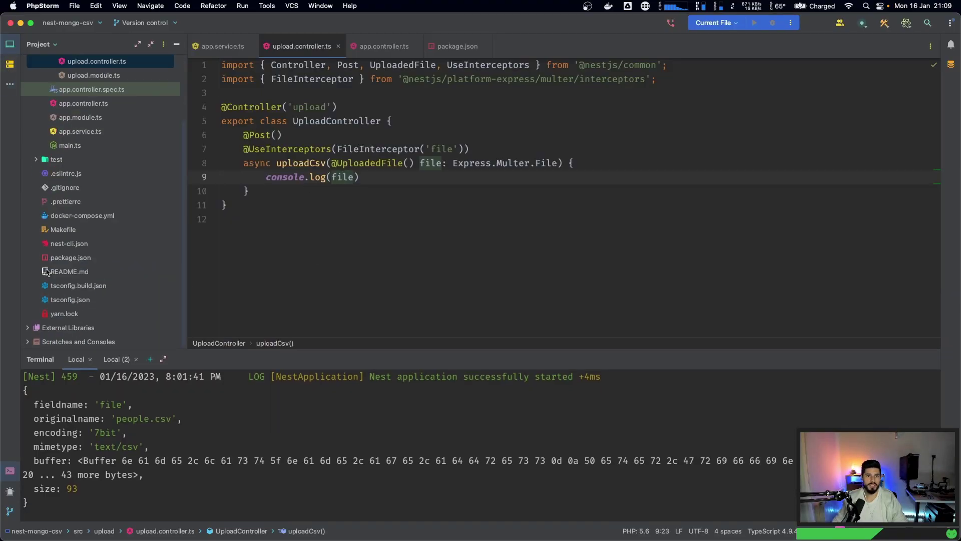
{"action": "left_click", "coordinate": [62, 216]}
{"action": "scroll", "coordinate": [261, 225], "scroll_direction": "up", "scroll_amount": 3}
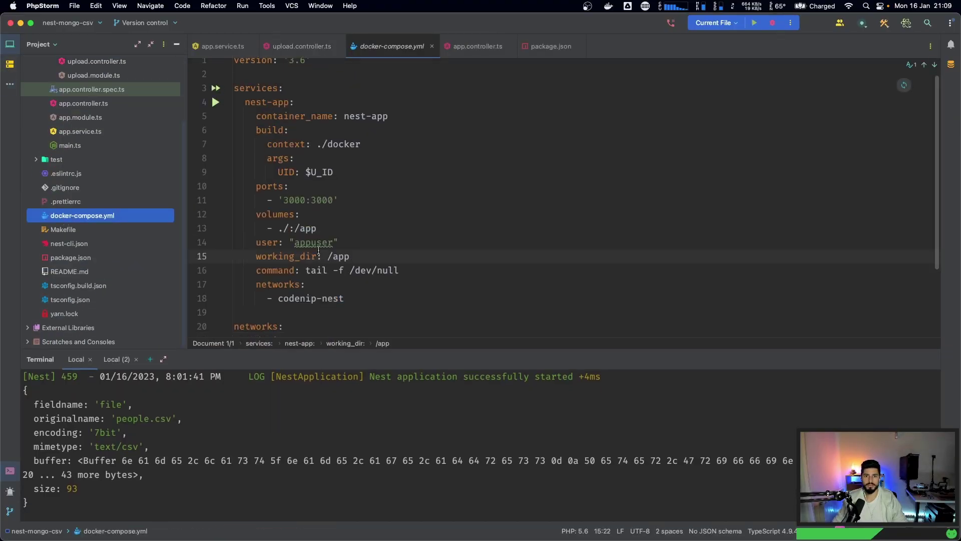
{"action": "left_click", "coordinate": [394, 301]}
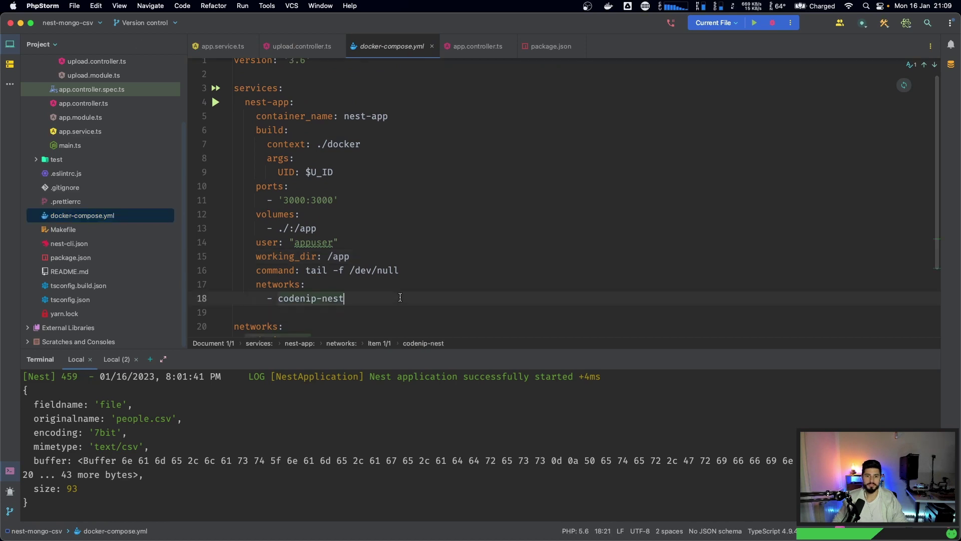
{"action": "key", "text": "Return"}
{"action": "key", "text": "BackSpace"}
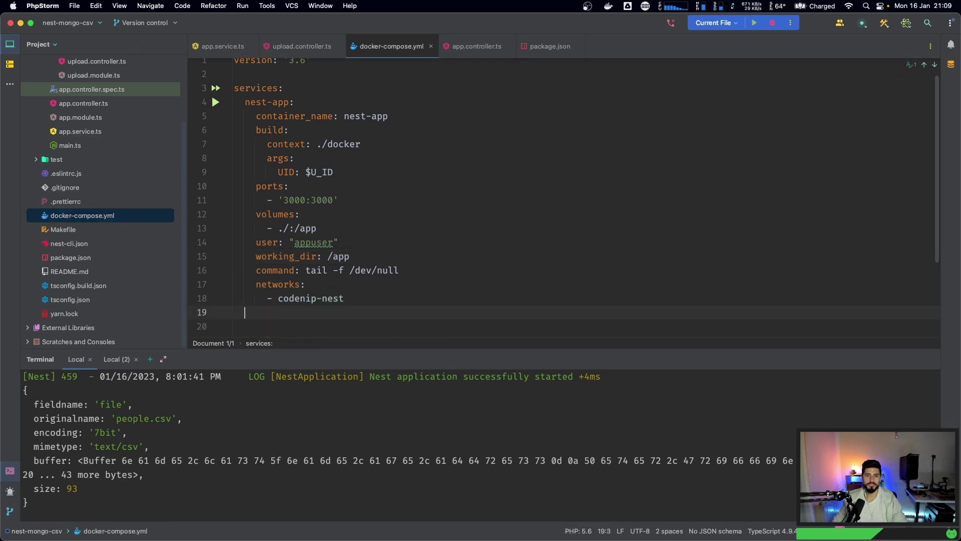
{"action": "key", "text": "Return"}
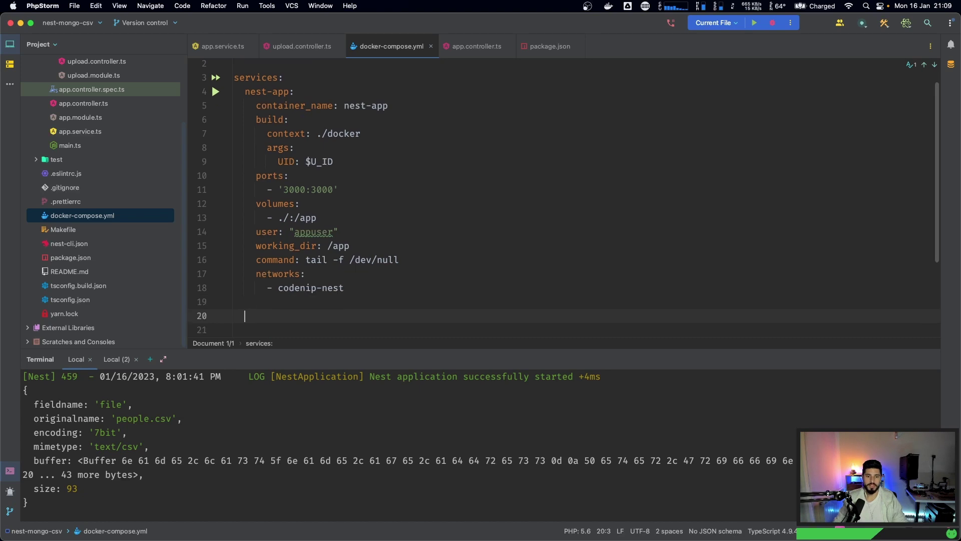
- Add a nest-mongo service with container_name nest-mongo and image mongo:
{"action": "type", "text": "nest-"}
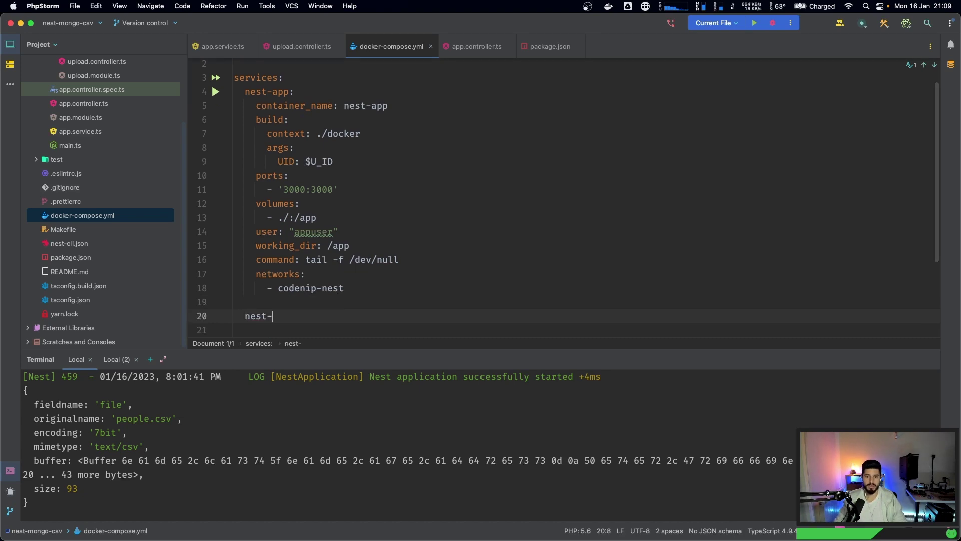
{"action": "type", "text": "mongo:"}
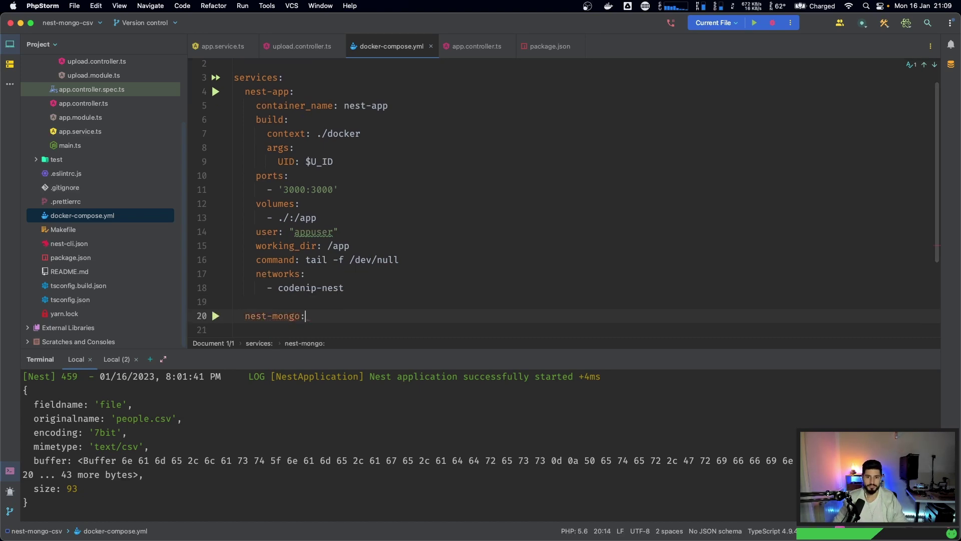
{"action": "key", "text": "Return"}
{"action": "type", "text": "con"}
{"action": "key", "text": "Return"}
{"action": "type", "text": "nest"}
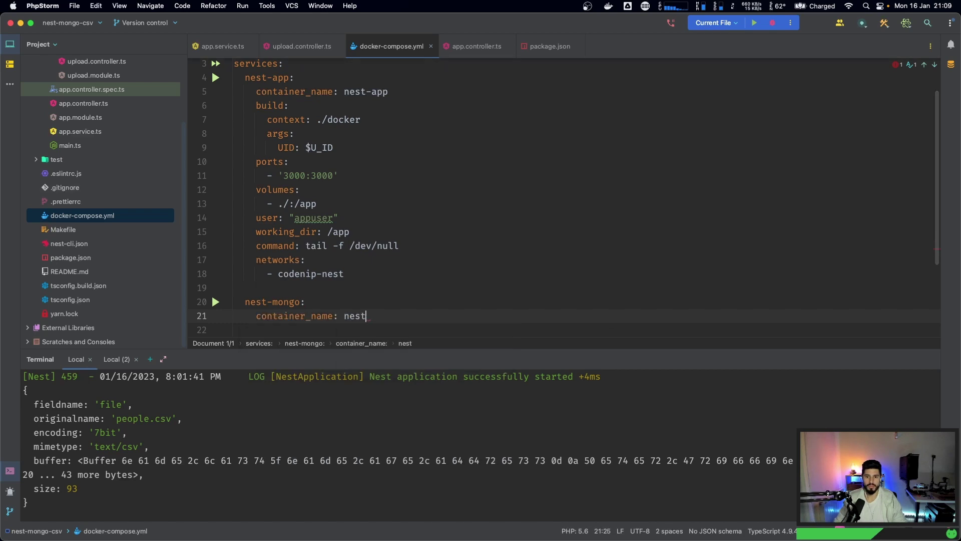
{"action": "type", "text": "-mongo"}
{"action": "key", "text": "Return"}
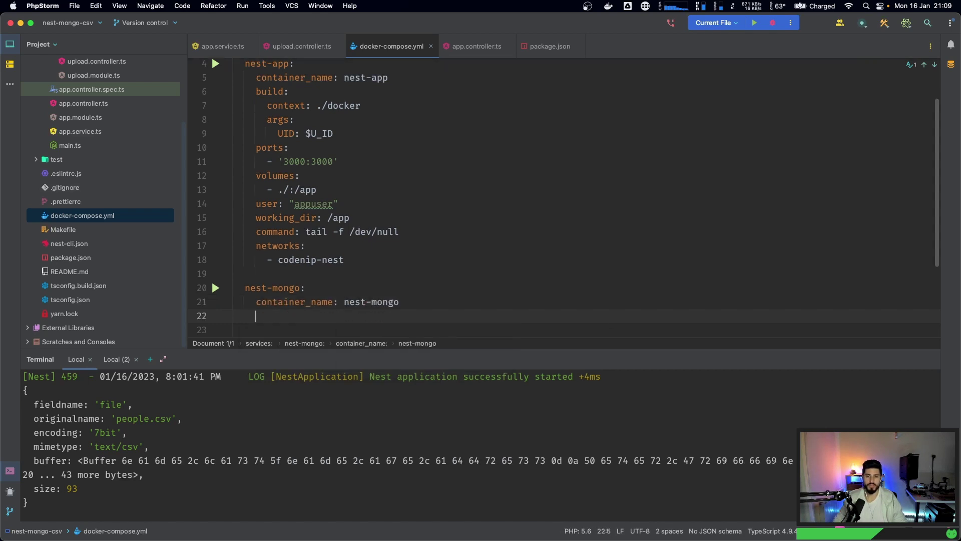
{"action": "type", "text": "ima"}
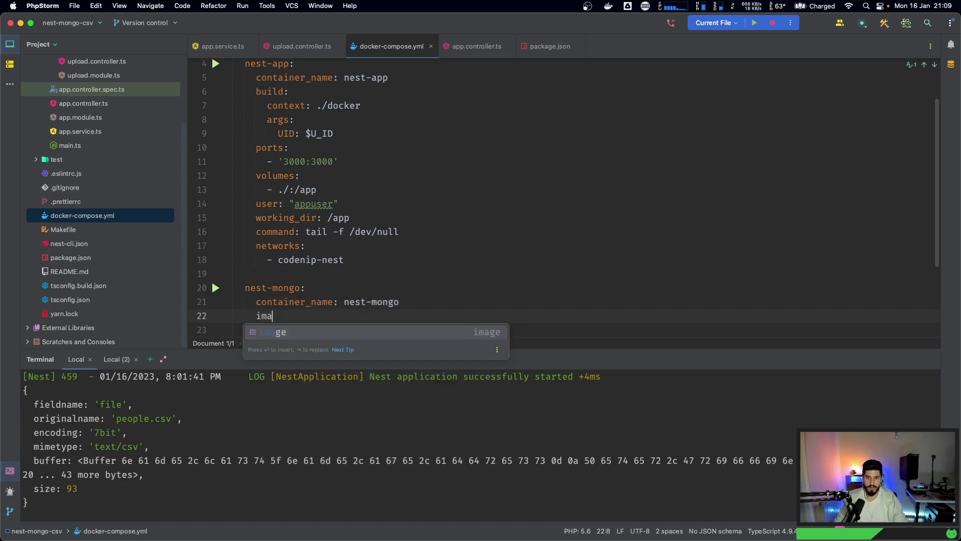
{"action": "key", "text": "Return"}
{"action": "type", "text": "mongo:"}
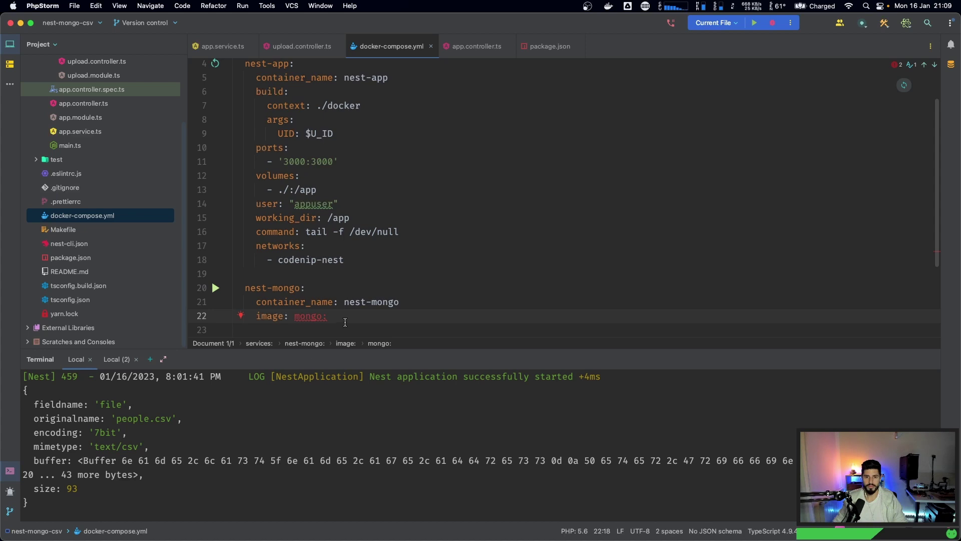
{"action": "key", "text": "super+Tab"}
{"action": "scroll", "coordinate": [262, 253], "scroll_direction": "up", "scroll_amount": 15}
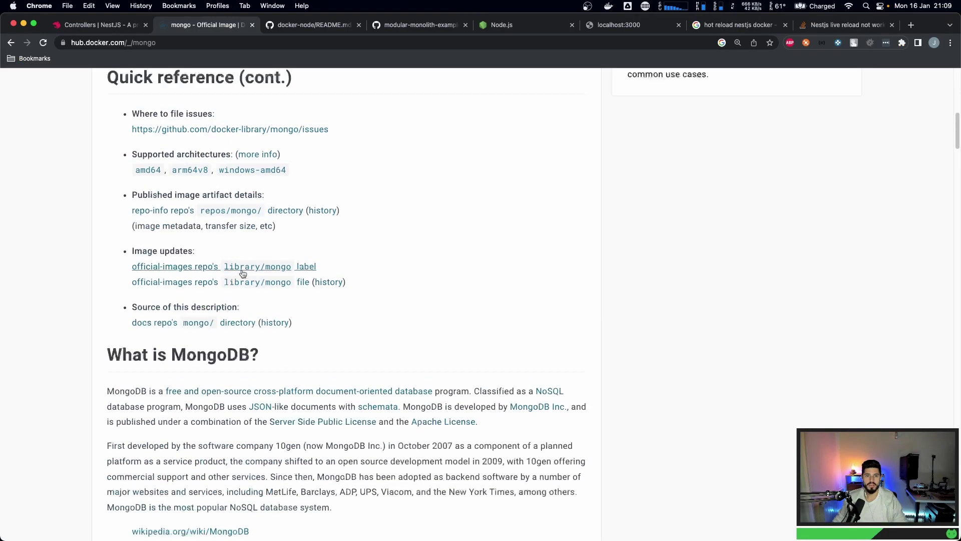
{"action": "scroll", "coordinate": [208, 272], "scroll_direction": "down", "scroll_amount": 5}
{"action": "scroll", "coordinate": [208, 272], "scroll_direction": "up", "scroll_amount": 1}
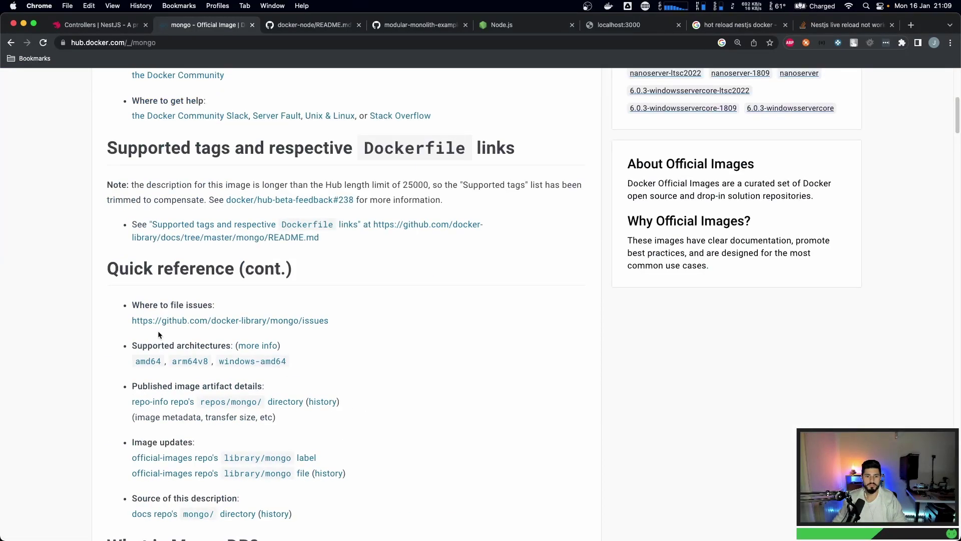
{"action": "scroll", "coordinate": [260, 320], "scroll_direction": "up", "scroll_amount": 3}
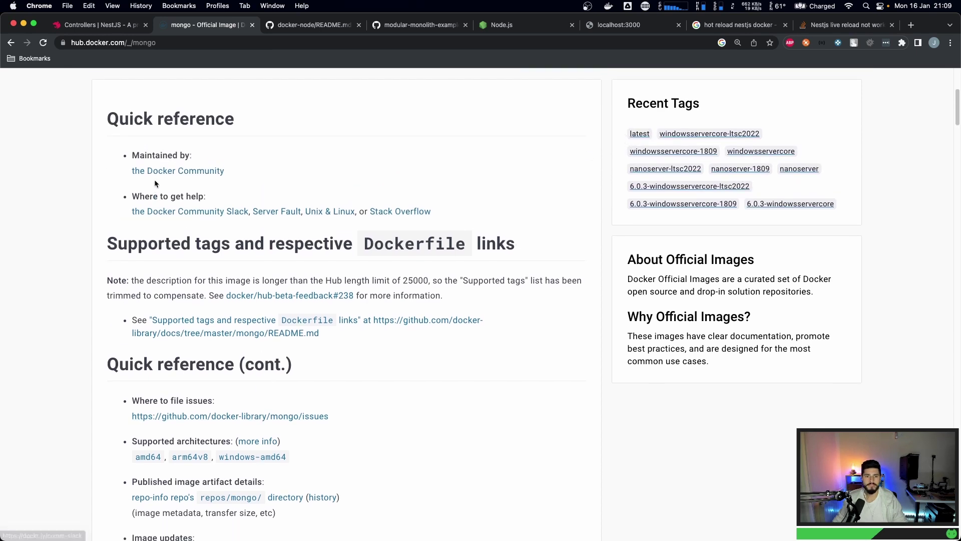
{"action": "scroll", "coordinate": [98, 266], "scroll_direction": "down", "scroll_amount": 4}
{"action": "scroll", "coordinate": [98, 263], "scroll_direction": "down", "scroll_amount": 6}
{"action": "scroll", "coordinate": [98, 263], "scroll_direction": "up", "scroll_amount": 3}
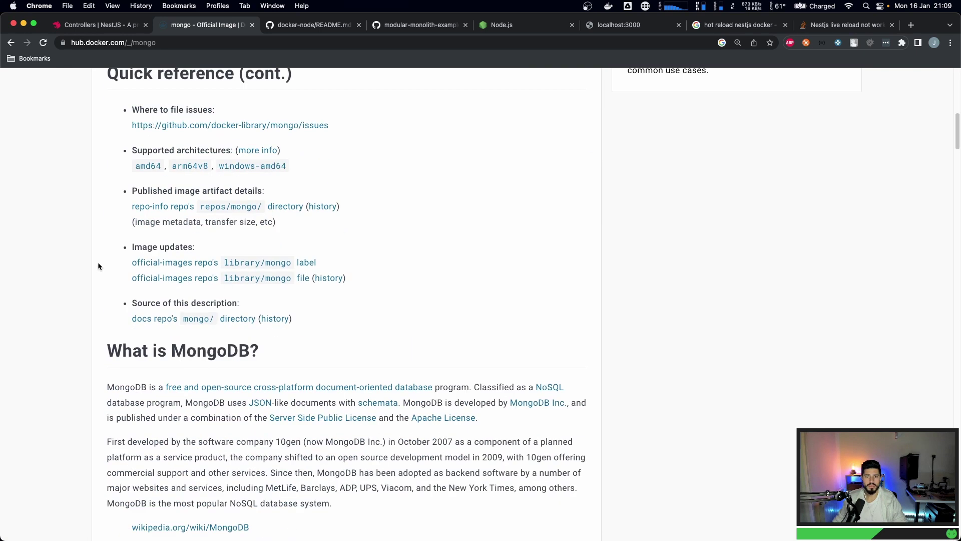
{"action": "scroll", "coordinate": [99, 263], "scroll_direction": "down", "scroll_amount": 7}
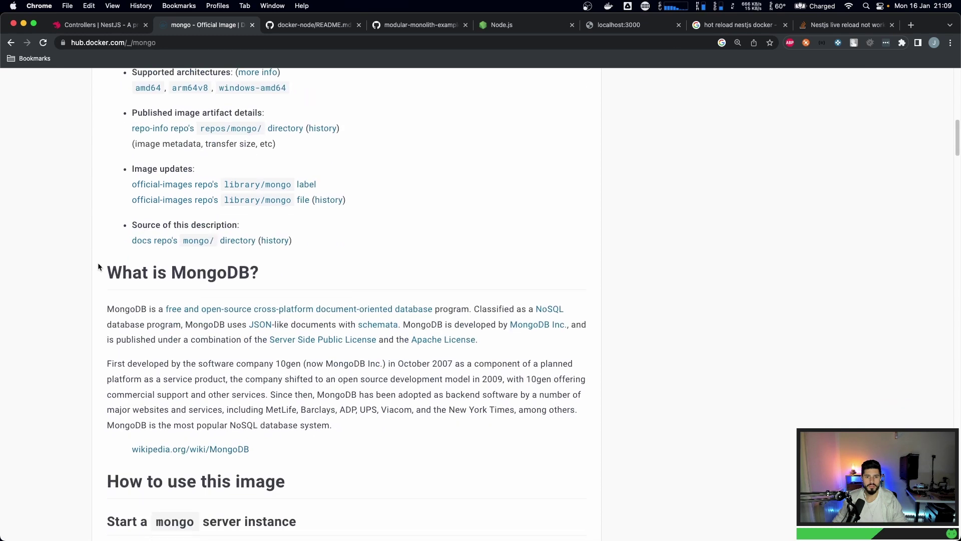
{"action": "scroll", "coordinate": [98, 263], "scroll_direction": "down", "scroll_amount": 6}
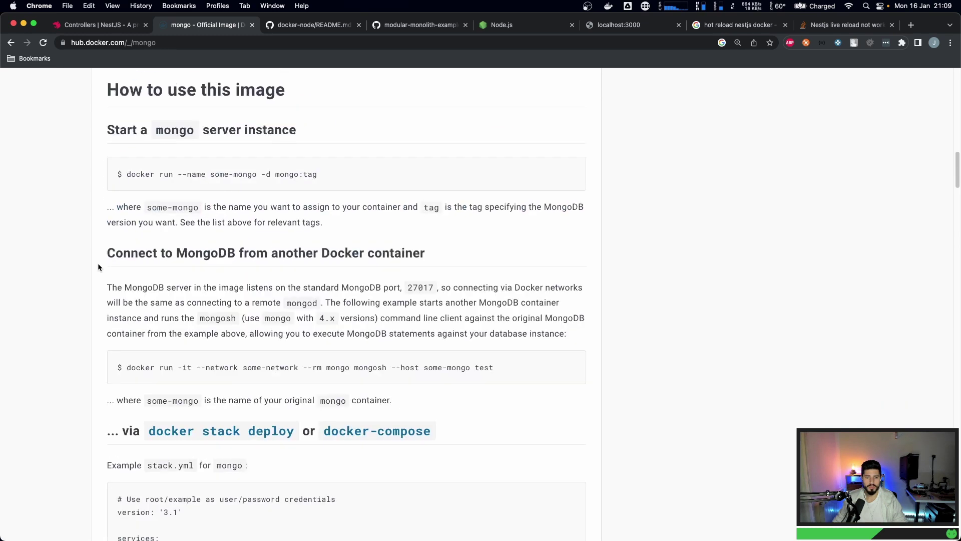
{"action": "scroll", "coordinate": [98, 263], "scroll_direction": "down", "scroll_amount": 6}
{"action": "scroll", "coordinate": [98, 267], "scroll_direction": "down", "scroll_amount": 5}
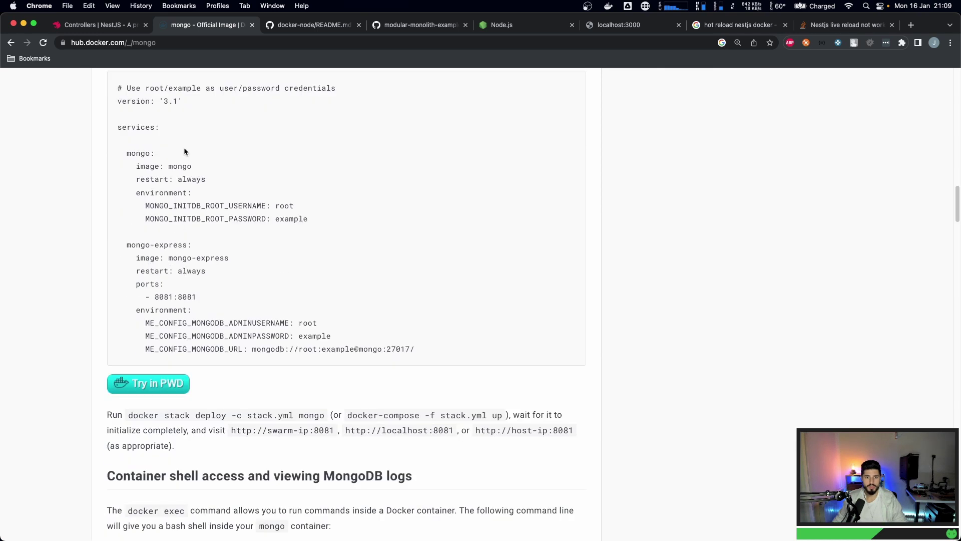
{"action": "key", "text": "super+Tab"}
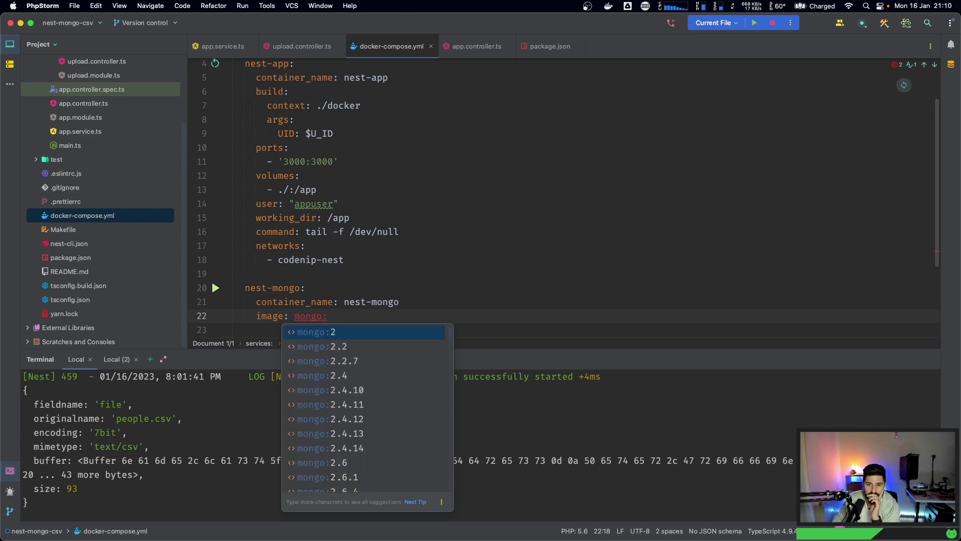
- Browse the mongo image tag suggestions down to the 3.2 tags, then return to Docker Hub
{"action": "key", "text": "Down"}
{"action": "key", "text": "Down"}
{"action": "key", "text": "Down"}
{"action": "key", "text": "Down"}
{"action": "key", "text": "Down"}
{"action": "key", "text": "Down"}
{"action": "key", "text": "Down"}
{"action": "key", "text": "Down"}
{"action": "key", "text": "Down"}
{"action": "key", "text": "Down"}
{"action": "key", "text": "Down"}
{"action": "key", "text": "Down"}
{"action": "key", "text": "Down"}
{"action": "key", "text": "Down"}
{"action": "key", "text": "Down"}
{"action": "key", "text": "Down"}
{"action": "key", "text": "Down"}
{"action": "key", "text": "Down"}
{"action": "key", "text": "Down"}
{"action": "key", "text": "Down"}
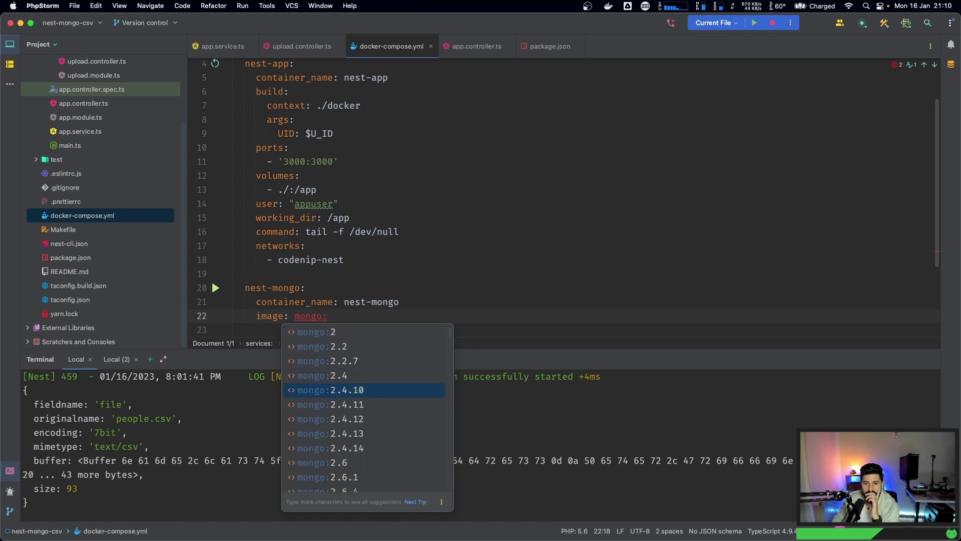
{"action": "key", "text": "Down"}
{"action": "key", "text": "Down"}
{"action": "key", "text": "Down"}
{"action": "key", "text": "Down"}
{"action": "key", "text": "Down"}
{"action": "key", "text": "Down"}
{"action": "key", "text": "Down"}
{"action": "key", "text": "Down"}
{"action": "key", "text": "Down"}
{"action": "key", "text": "Down"}
{"action": "key", "text": "Down"}
{"action": "key", "text": "Down"}
{"action": "key", "text": "Down"}
{"action": "key", "text": "Down"}
{"action": "key", "text": "Down"}
{"action": "key", "text": "Down"}
{"action": "key", "text": "Down"}
{"action": "key", "text": "Down"}
{"action": "key", "text": "Down"}
{"action": "key", "text": "Down"}
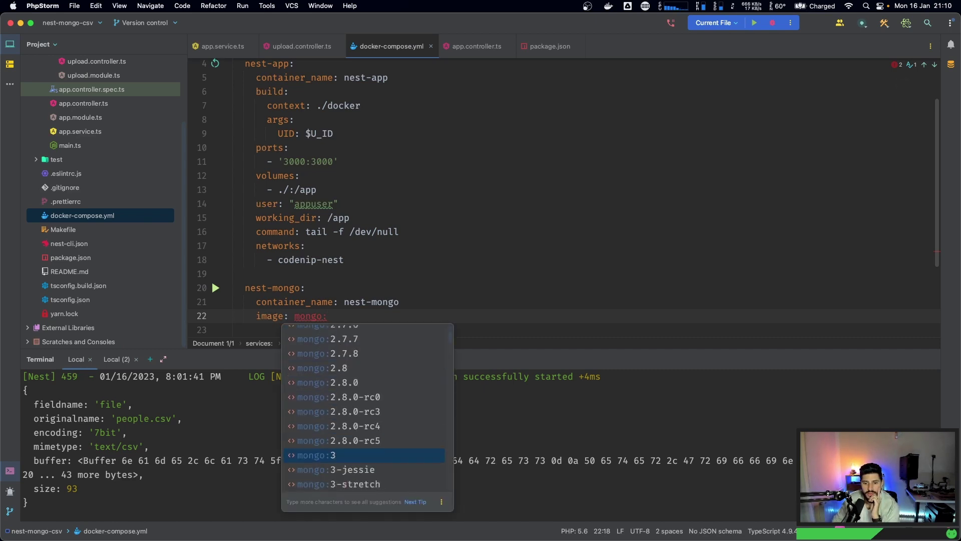
{"action": "key", "text": "Down"}
{"action": "key", "text": "Down"}
{"action": "key", "text": "Down"}
{"action": "key", "text": "Down"}
{"action": "key", "text": "Down"}
{"action": "key", "text": "Down"}
{"action": "key", "text": "Down"}
{"action": "key", "text": "Down"}
{"action": "key", "text": "Down"}
{"action": "key", "text": "Down"}
{"action": "key", "text": "Down"}
{"action": "key", "text": "Down"}
{"action": "key", "text": "Down"}
{"action": "key", "text": "Down"}
{"action": "key", "text": "Down"}
{"action": "key", "text": "Down"}
{"action": "key", "text": "Down"}
{"action": "key", "text": "Down"}
{"action": "key", "text": "Down"}
{"action": "key", "text": "Down"}
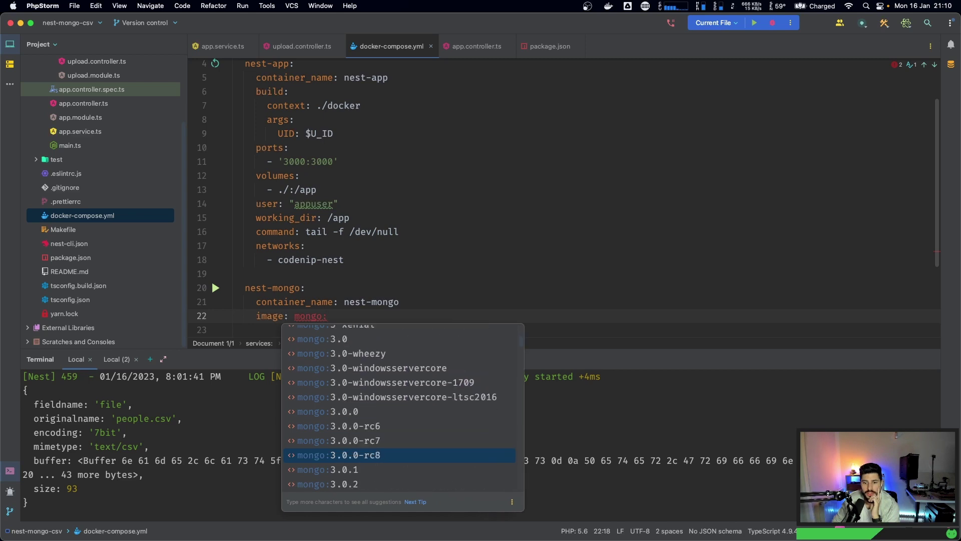
{"action": "key", "text": "Down"}
{"action": "key", "text": "Down"}
{"action": "key", "text": "Down"}
{"action": "key", "text": "Down"}
{"action": "key", "text": "Down"}
{"action": "key", "text": "Down"}
{"action": "key", "text": "Down"}
{"action": "key", "text": "Down"}
{"action": "key", "text": "Down"}
{"action": "key", "text": "Down"}
{"action": "key", "text": "Down"}
{"action": "key", "text": "Down"}
{"action": "key", "text": "Down"}
{"action": "key", "text": "Down"}
{"action": "key", "text": "Down"}
{"action": "key", "text": "Down"}
{"action": "key", "text": "Down"}
{"action": "key", "text": "Down"}
{"action": "key", "text": "Down"}
{"action": "key", "text": "Down"}
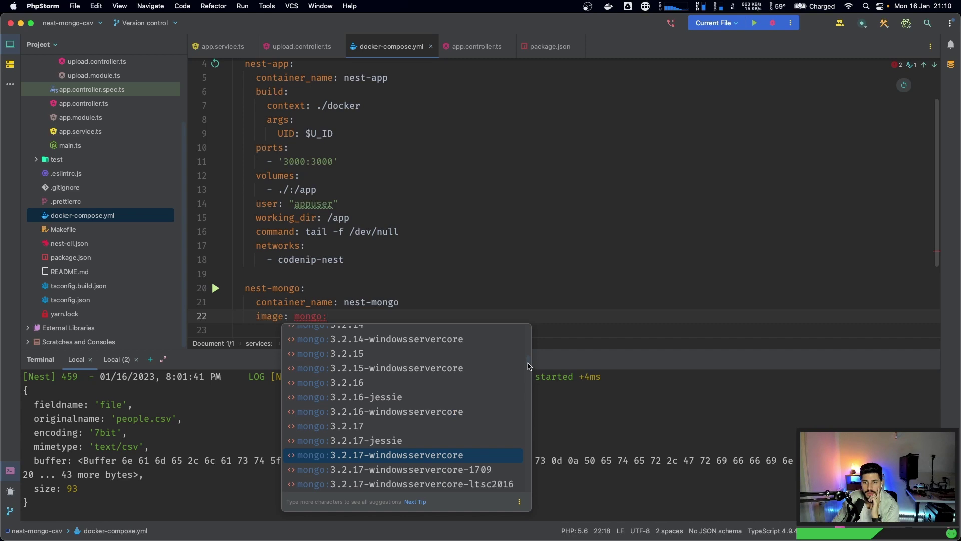
{"action": "left_click_drag", "start_coordinate": [528, 366], "coordinate": [535, 475]}
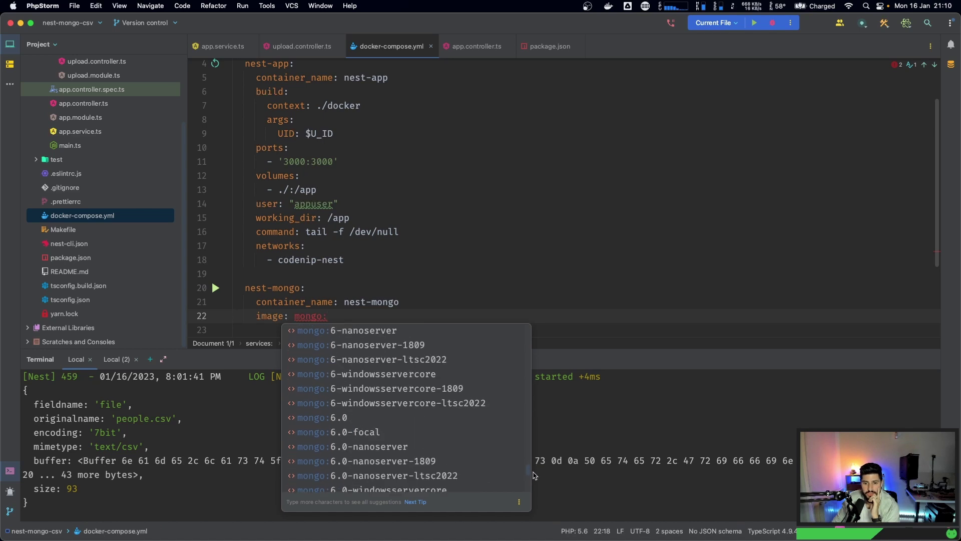
{"action": "key", "text": "super+Tab"}
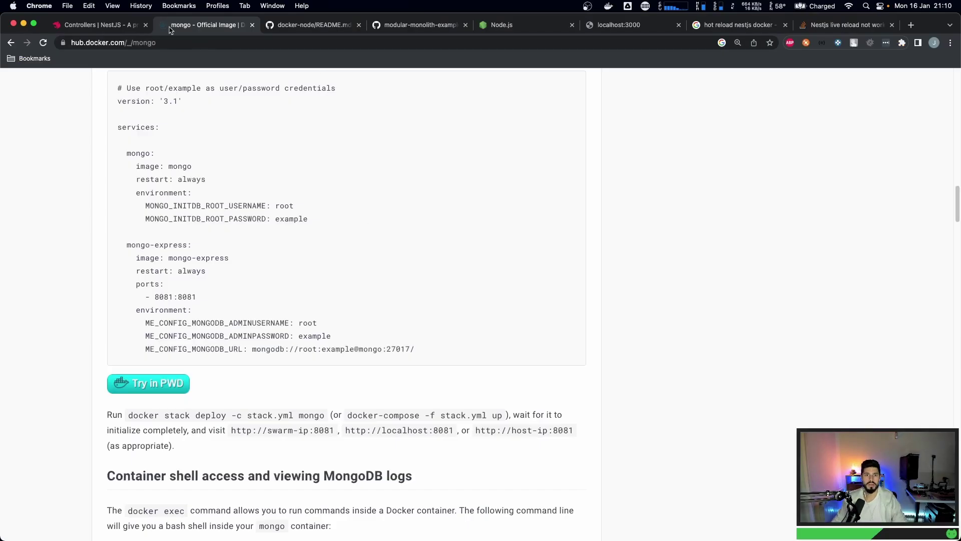
- Run a Google search for 'mongodb' alone, dropping 'compass' from the query
{"action": "left_click", "coordinate": [337, 28]}
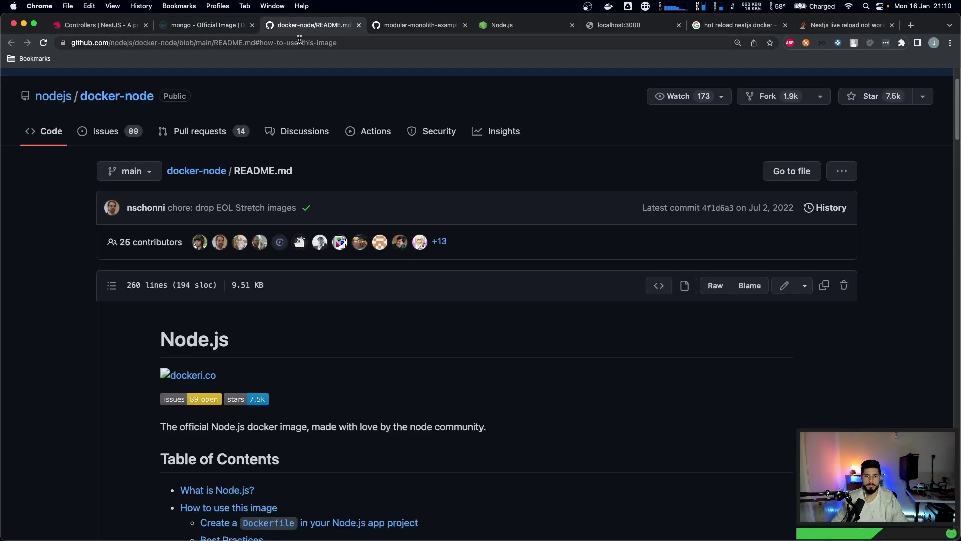
{"action": "left_click", "coordinate": [296, 45]}
{"action": "type", "text": "mongodb"}
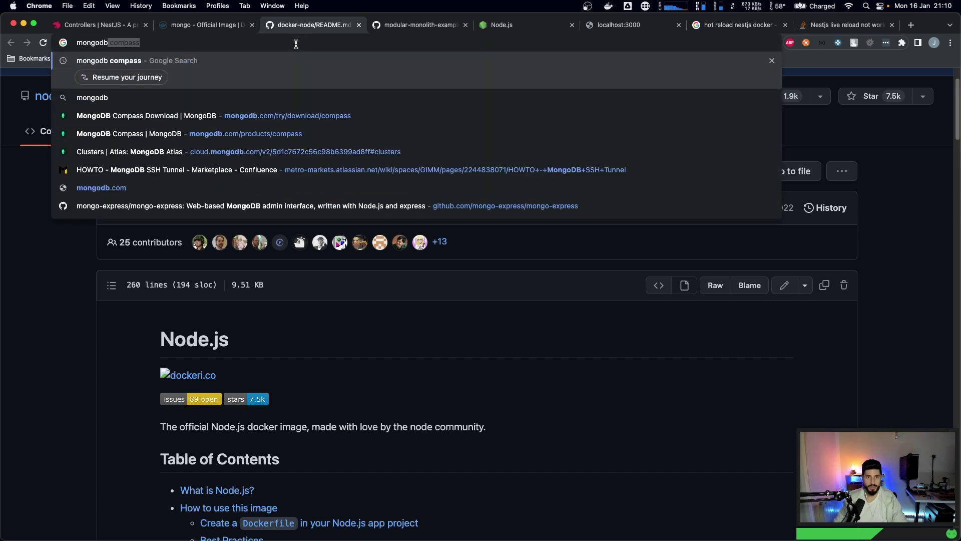
{"action": "key", "text": "Return"}
{"action": "double_click", "coordinate": [166, 92]}
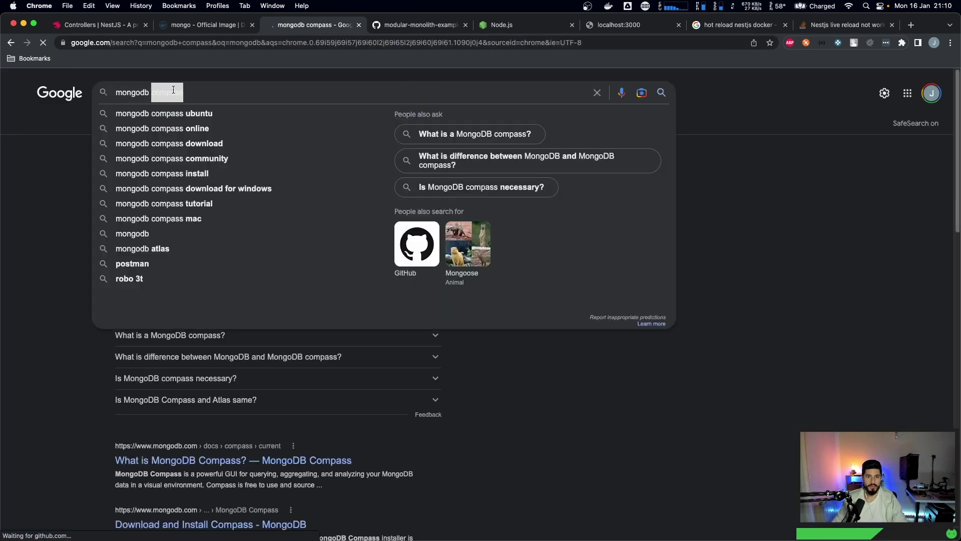
{"action": "key", "text": "BackSpace"}
{"action": "key", "text": "BackSpace"}
{"action": "type", "text": "b"}
{"action": "key", "text": "Return"}
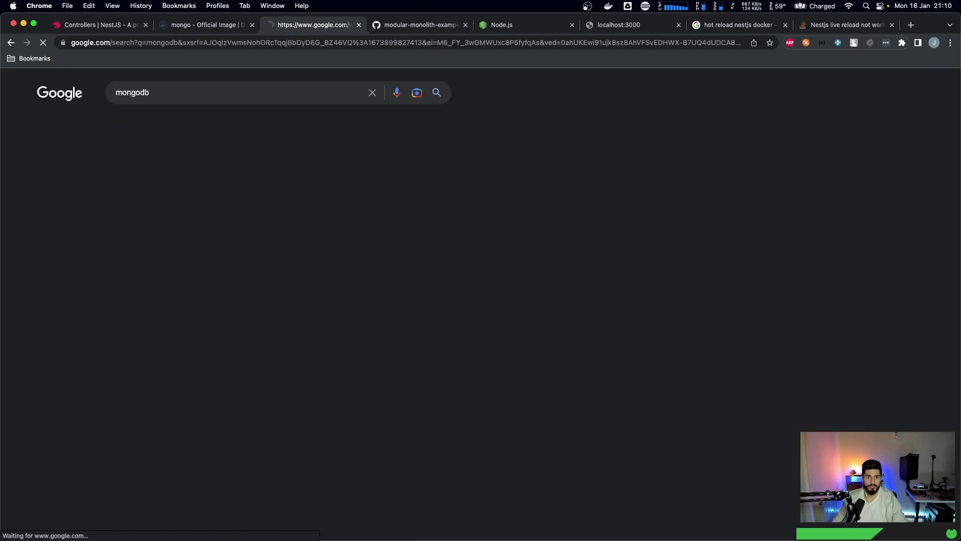
- Visit mongodb.com and its Atlas Database page, then find the 'Using MongoDB: 6.0' line
{"action": "left_click", "coordinate": [140, 383]}
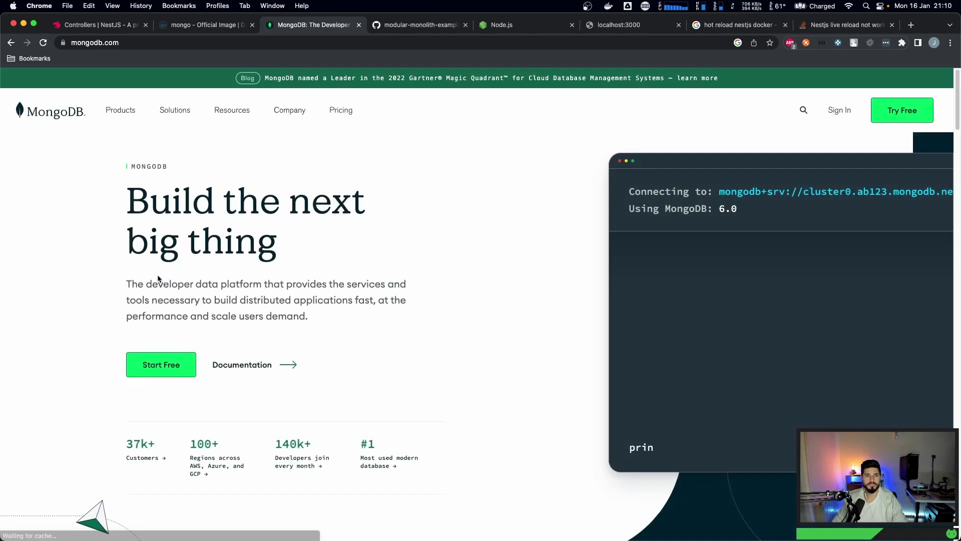
{"action": "mouse_move", "coordinate": [113, 112]}
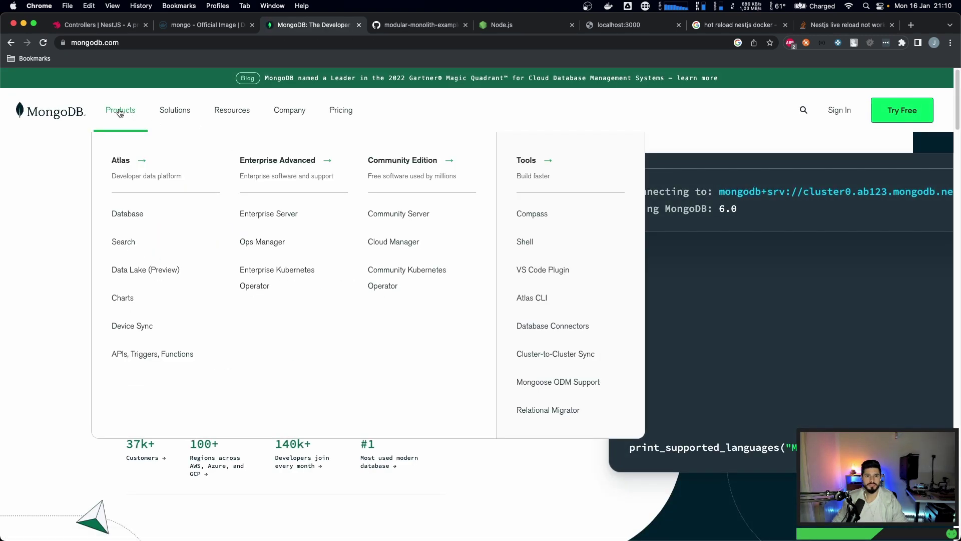
{"action": "left_click", "coordinate": [127, 216]}
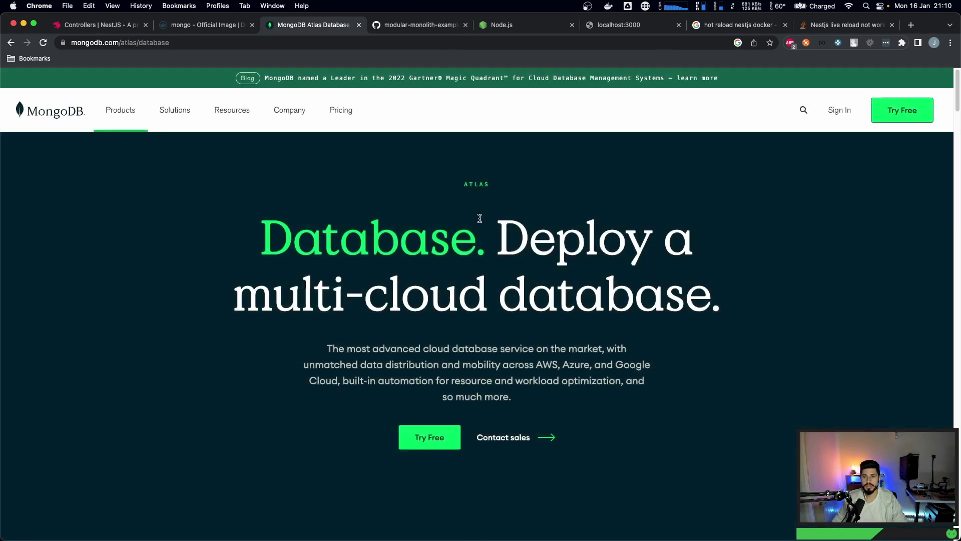
{"action": "key", "text": "super+bracketleft"}
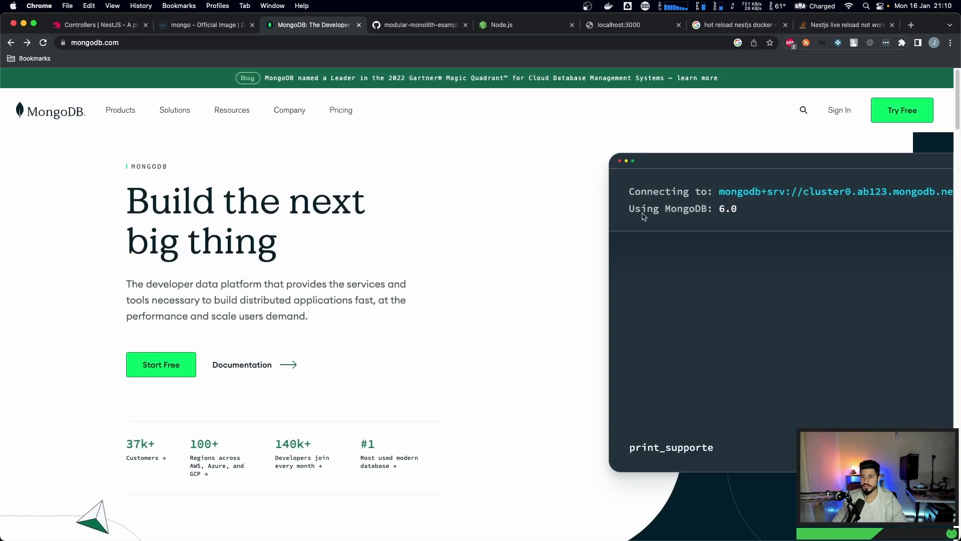
{"action": "left_click_drag", "start_coordinate": [630, 209], "coordinate": [796, 219]}
{"action": "left_click", "coordinate": [737, 209]}
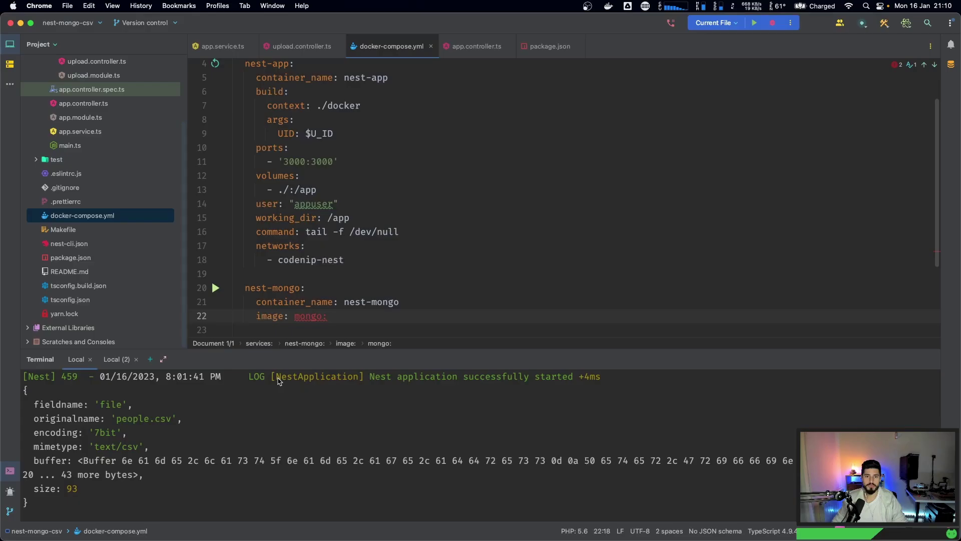
- Set the image to mongo:6.0 and paste the example's restart and environment lines below it
{"action": "key", "text": "super+Tab"}
{"action": "type", "text": "6.0"}
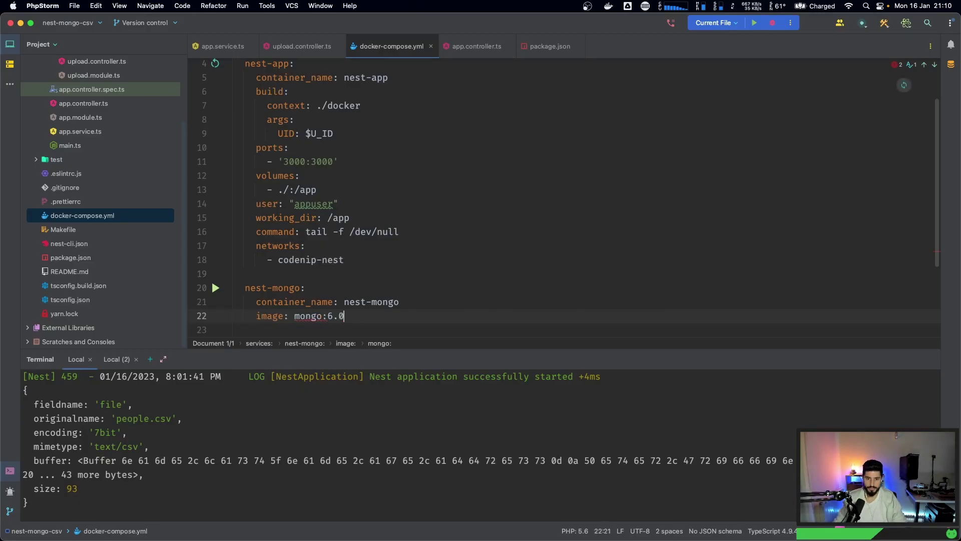
{"action": "scroll", "coordinate": [358, 310], "scroll_direction": "down", "scroll_amount": 1}
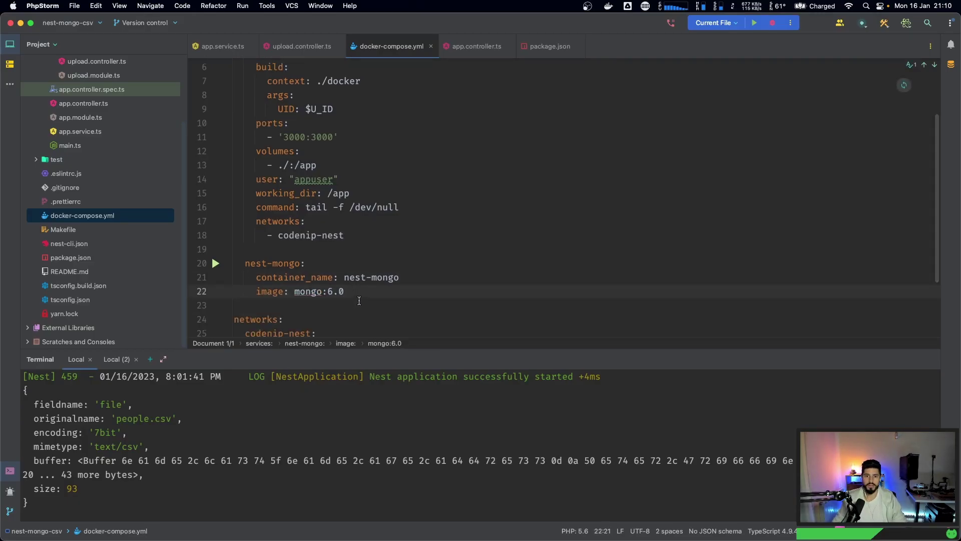
{"action": "key", "text": "super+Tab"}
{"action": "key", "text": "super+Tab"}
{"action": "key", "text": "Tab"}
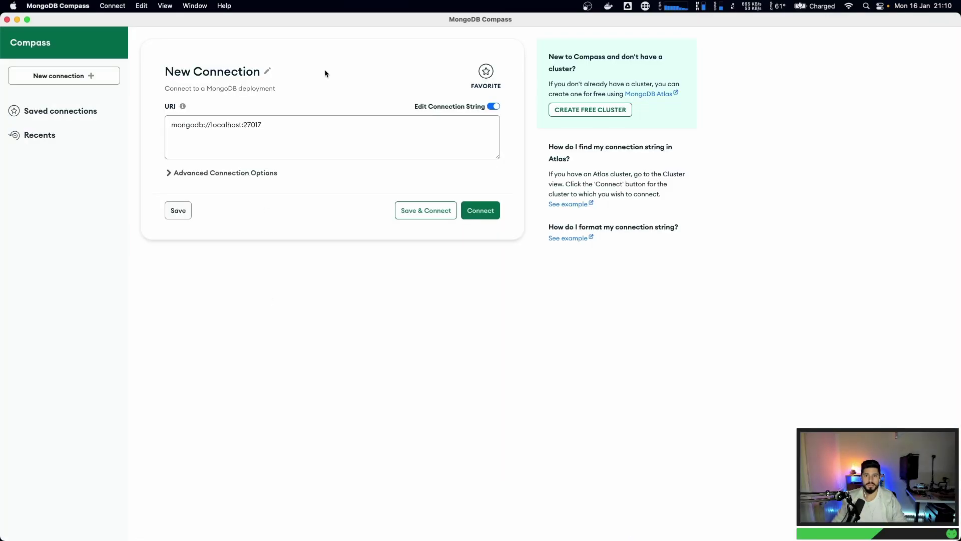
{"action": "key", "text": "super+Tab"}
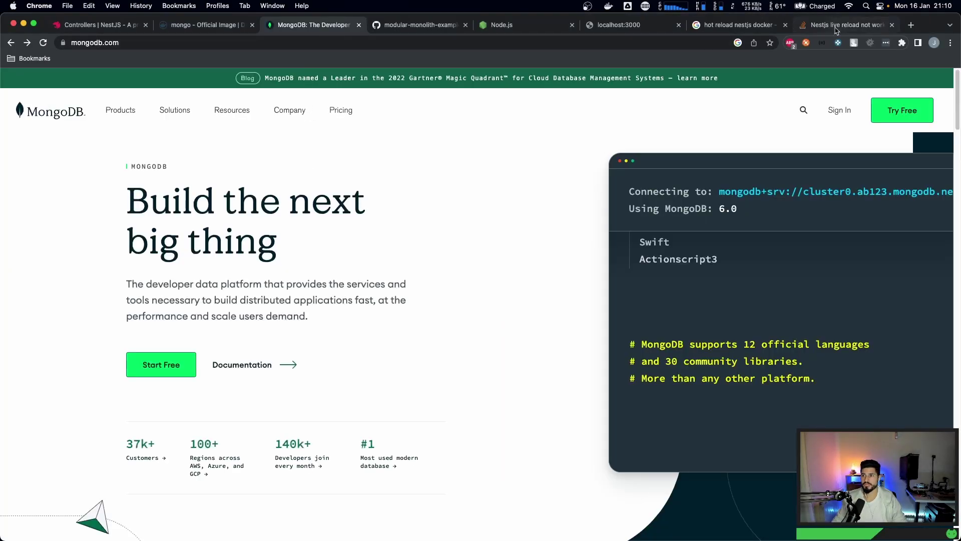
{"action": "left_click", "coordinate": [200, 25]}
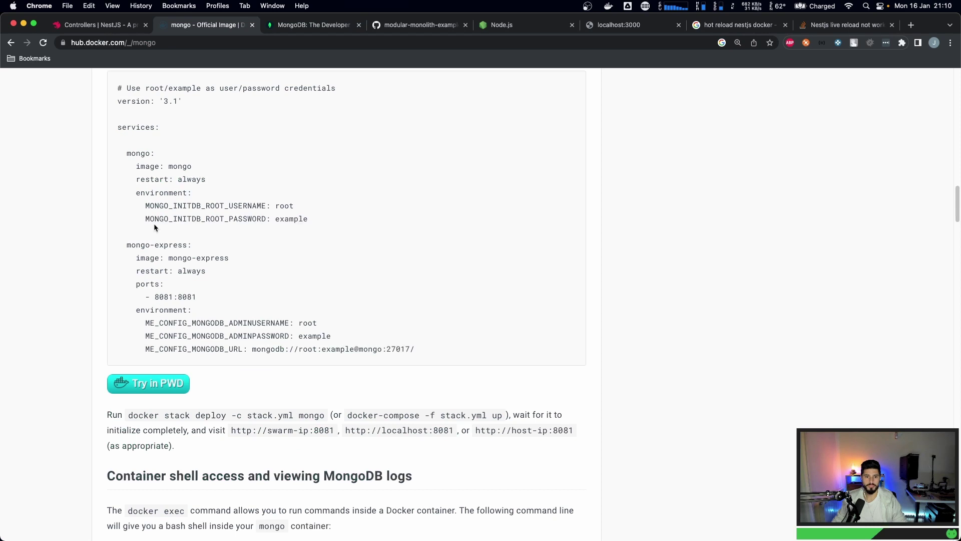
{"action": "left_click_drag", "start_coordinate": [136, 180], "coordinate": [315, 215]}
{"action": "key", "text": "super+c"}
{"action": "key", "text": "super+Tab"}
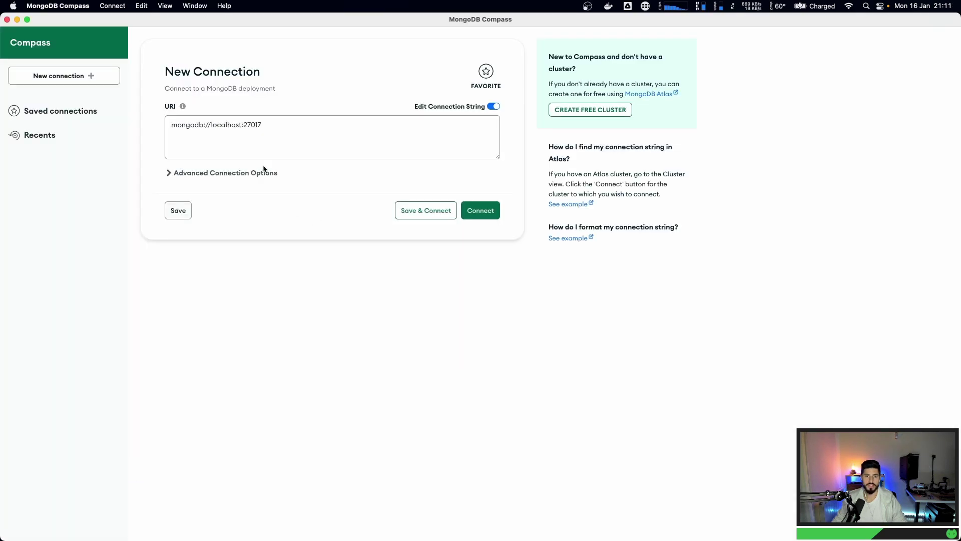
{"action": "key", "text": "super+Tab"}
{"action": "key", "text": "super+v"}
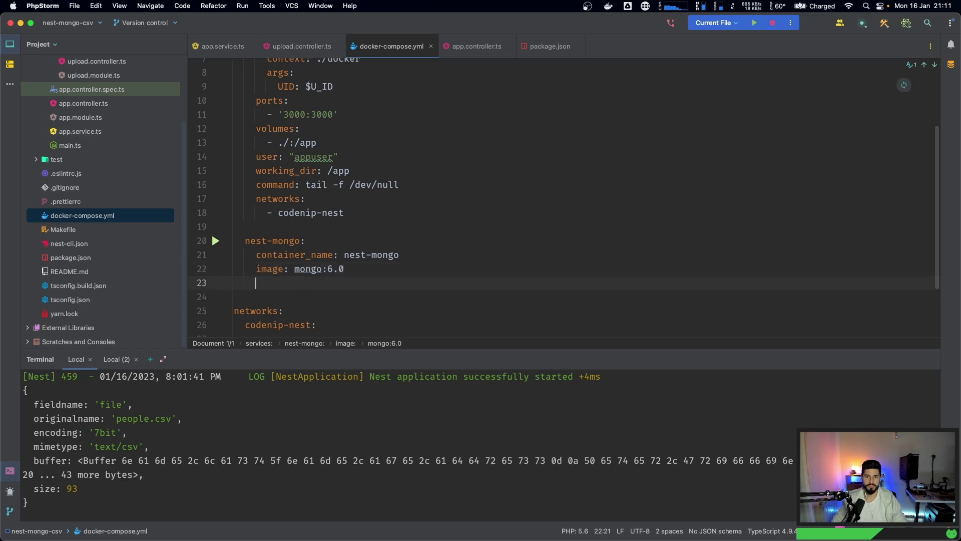
- Unindent the environment block, replace the placeholder root password, and enlarge the terminal panel
{"action": "left_click_drag", "start_coordinate": [267, 288], "coordinate": [487, 316]}
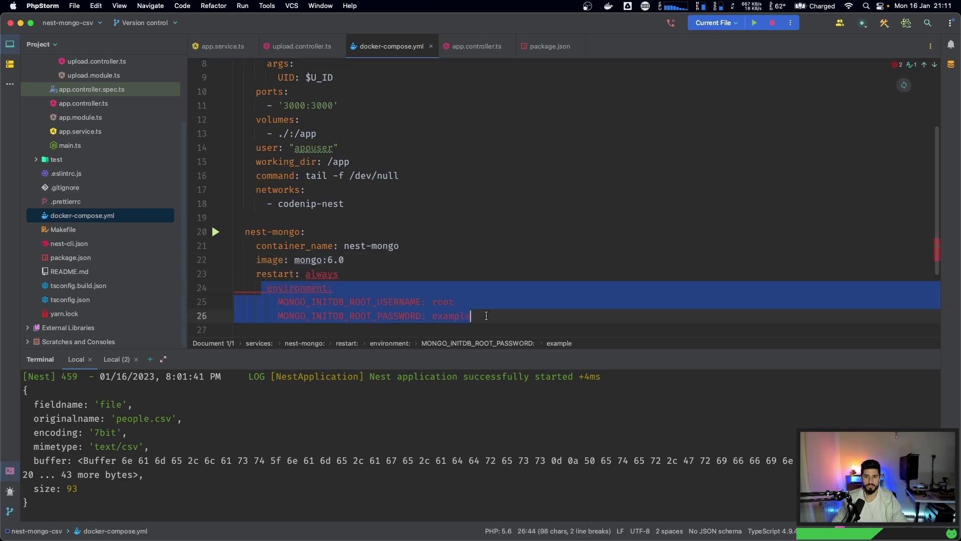
{"action": "key", "text": "shift+Tab"}
{"action": "double_click", "coordinate": [430, 302]}
{"action": "double_click", "coordinate": [439, 316]}
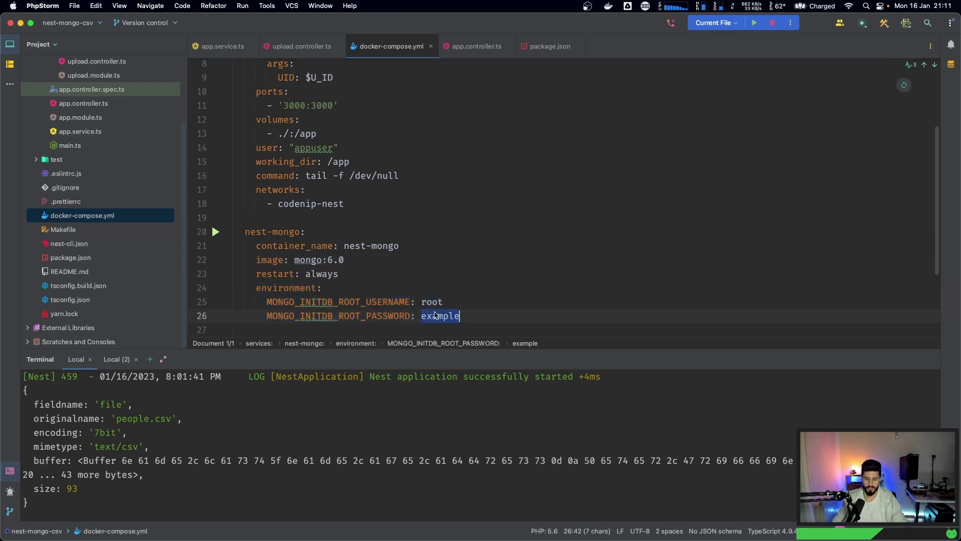
{"action": "type", "text": "password"}
{"action": "scroll", "coordinate": [317, 279], "scroll_direction": "down", "scroll_amount": 1}
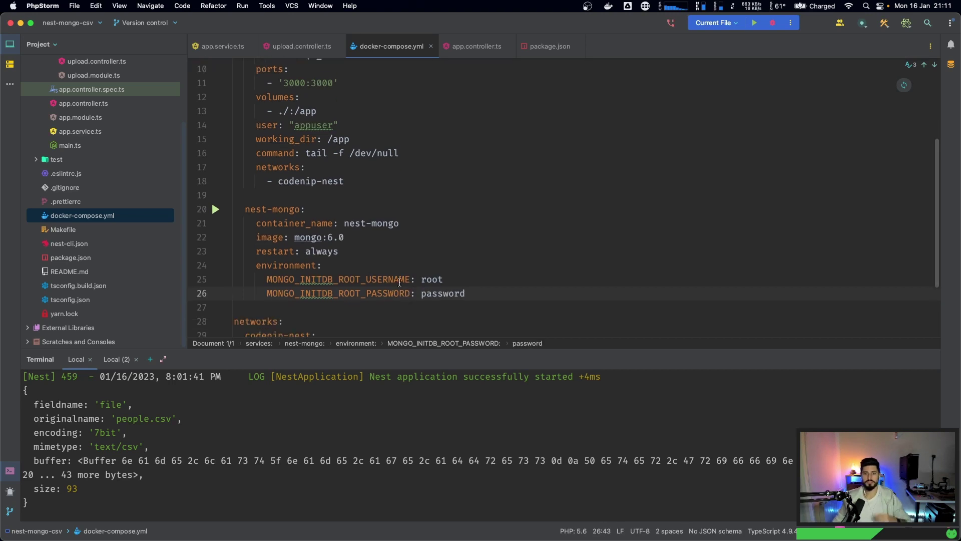
{"action": "left_click", "coordinate": [341, 248]}
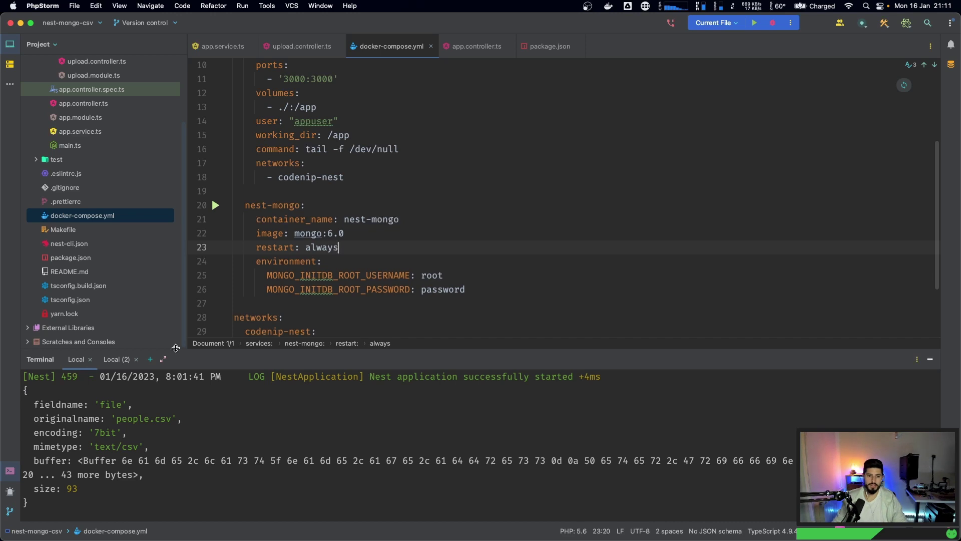
{"action": "left_click_drag", "start_coordinate": [268, 354], "coordinate": [275, 279]}
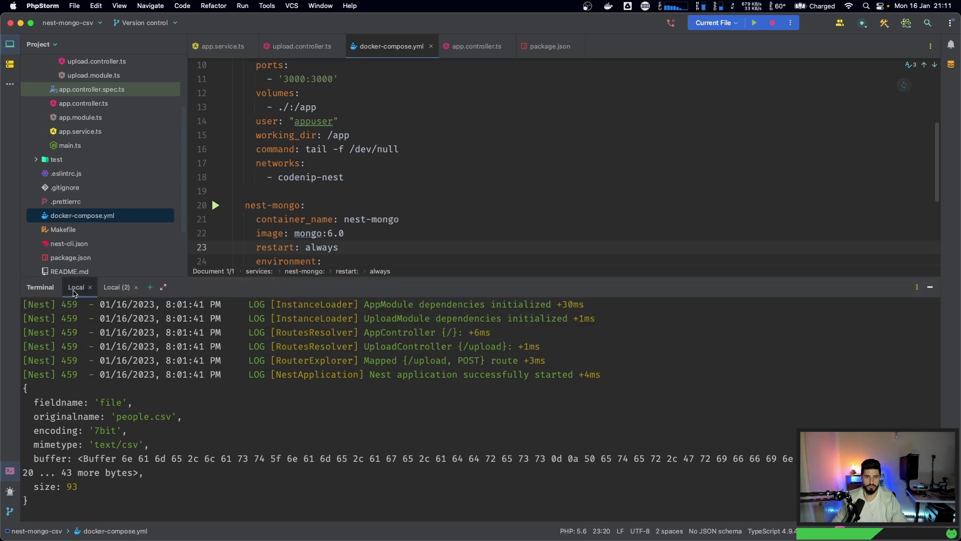
- Stop the running Nest app and exit the container shell
{"action": "type", "text": "e"}
{"action": "key", "text": "ctrl+c"}
{"action": "key", "text": "ctrl+c"}
{"action": "key", "text": "ctrl+c"}
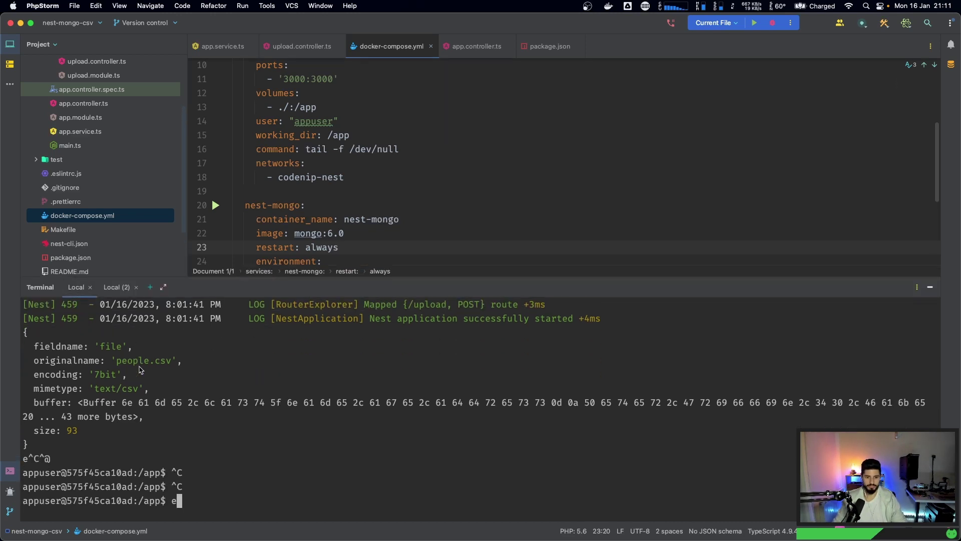
{"action": "type", "text": "exit"}
{"action": "key", "text": "Return"}
- Run make restart in the terminal to restart the containers
{"action": "type", "text": "make buil"}
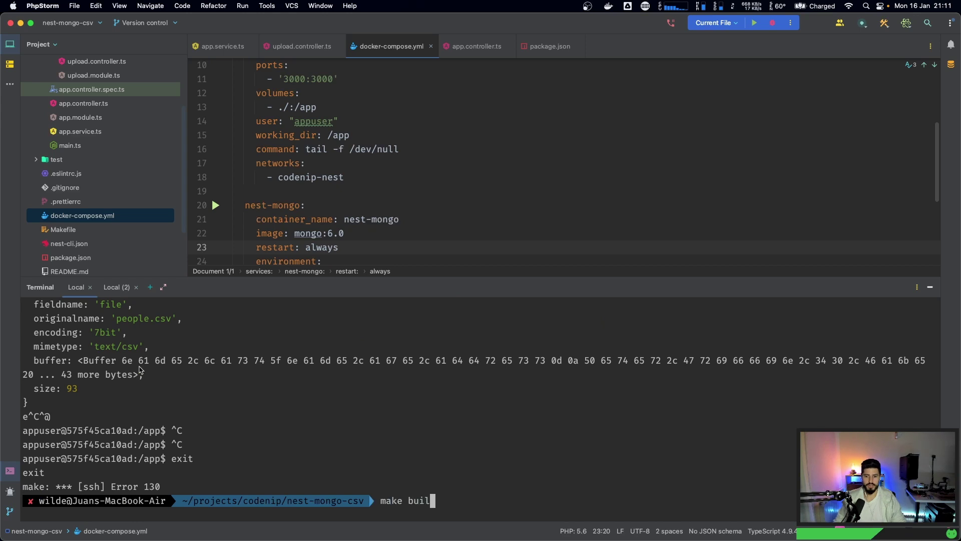
{"action": "key", "text": "BackSpace"}
{"action": "type", "text": "restart"}
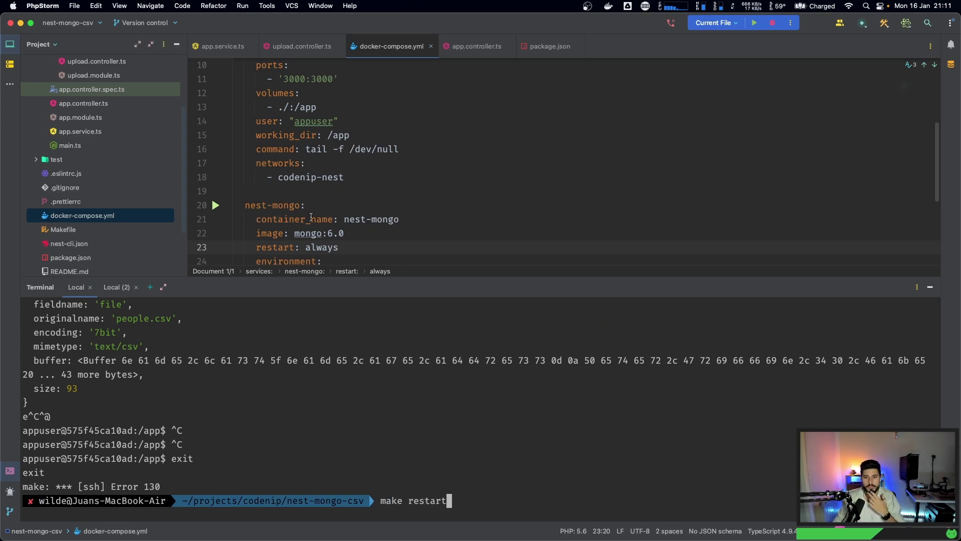
{"action": "scroll", "coordinate": [311, 218], "scroll_direction": "down", "scroll_amount": 1}
{"action": "left_click", "coordinate": [344, 212]}
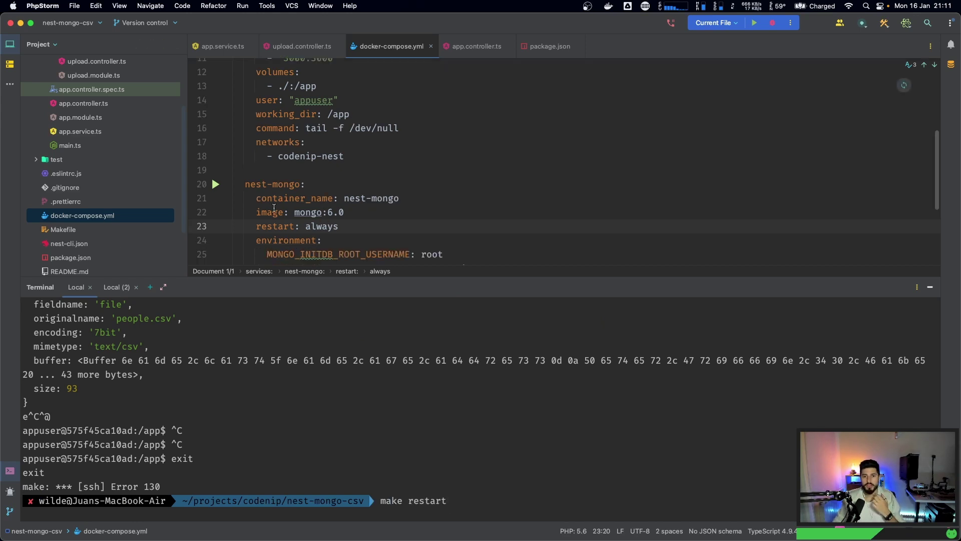
{"action": "left_click", "coordinate": [356, 483]}
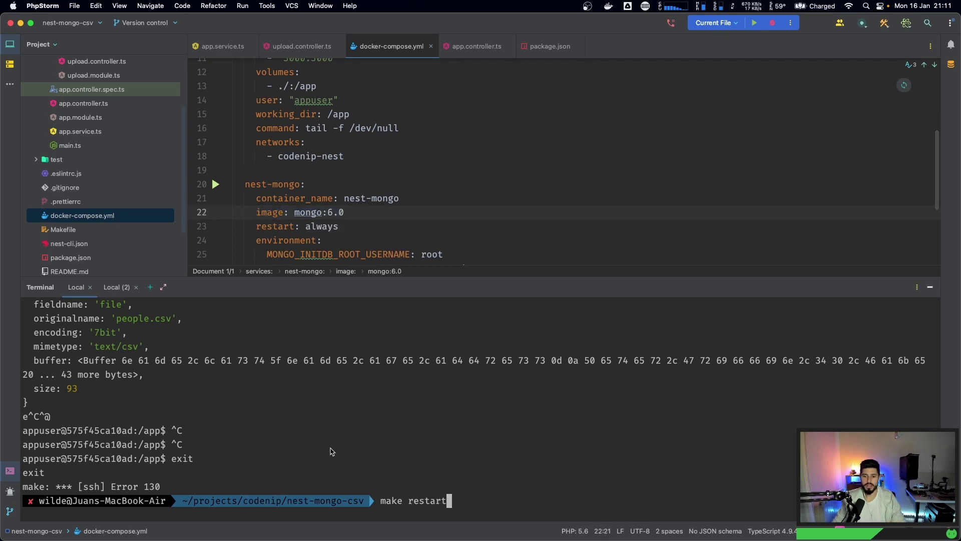
{"action": "scroll", "coordinate": [106, 155], "scroll_direction": "up", "scroll_amount": 3}
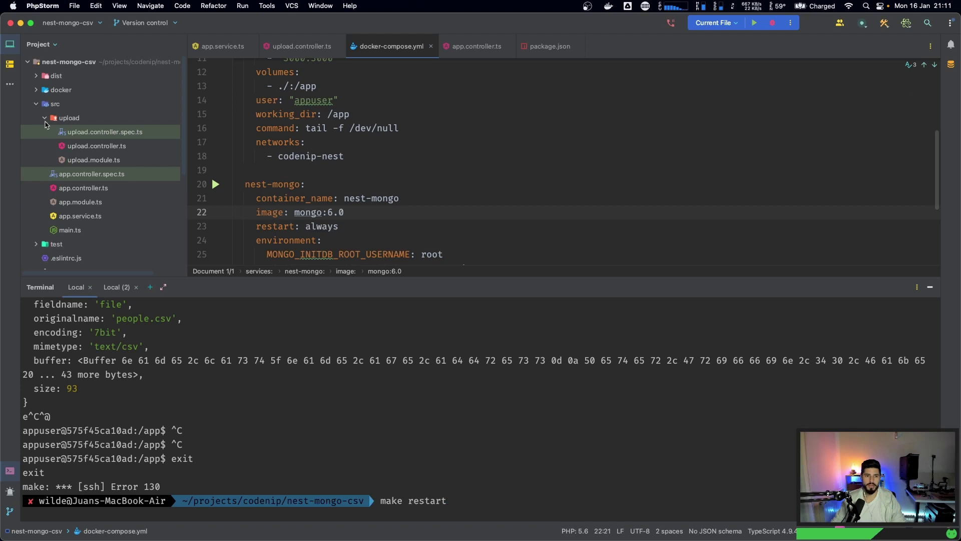
{"action": "left_click", "coordinate": [39, 93]}
{"action": "left_click", "coordinate": [393, 470]}
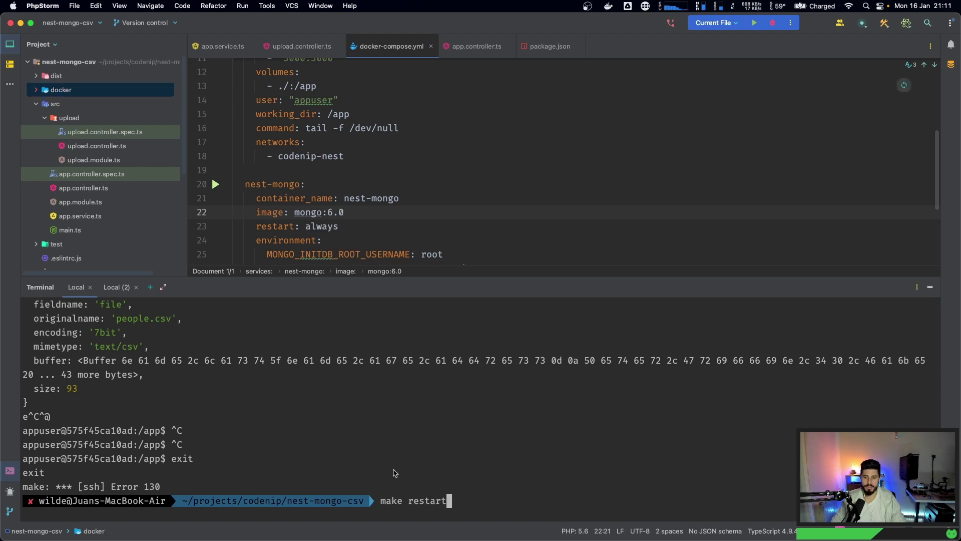
{"action": "key", "text": "Return"}
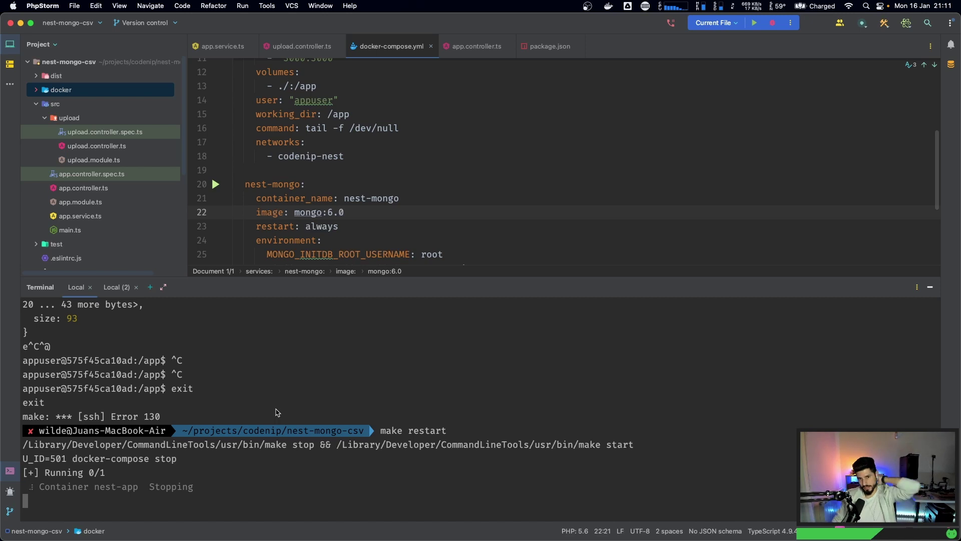
- Cancel the make restart run after it stops nest-app and begins pulling nest-mongo
{"action": "scroll", "coordinate": [308, 130], "scroll_direction": "up", "scroll_amount": 3}
{"action": "scroll", "coordinate": [307, 130], "scroll_direction": "up", "scroll_amount": 1}
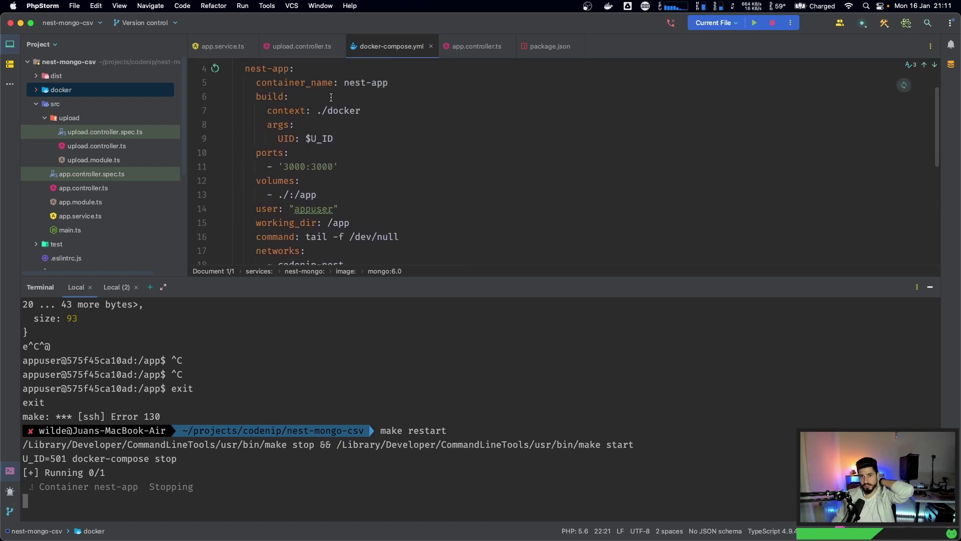
{"action": "scroll", "coordinate": [331, 97], "scroll_direction": "down", "scroll_amount": 4}
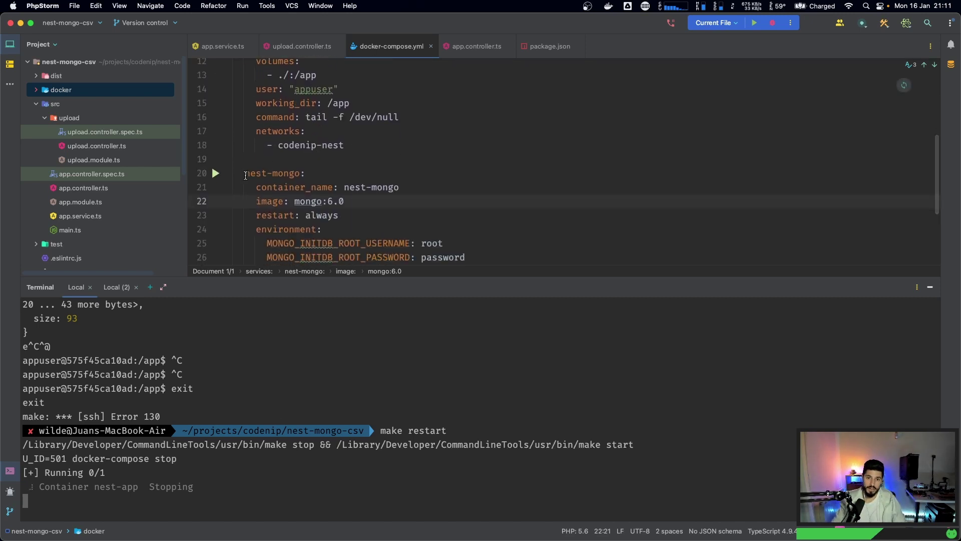
{"action": "left_click_drag", "start_coordinate": [245, 175], "coordinate": [400, 188]}
{"action": "left_click", "coordinate": [400, 188]}
{"action": "scroll", "coordinate": [401, 189], "scroll_direction": "down", "scroll_amount": 1}
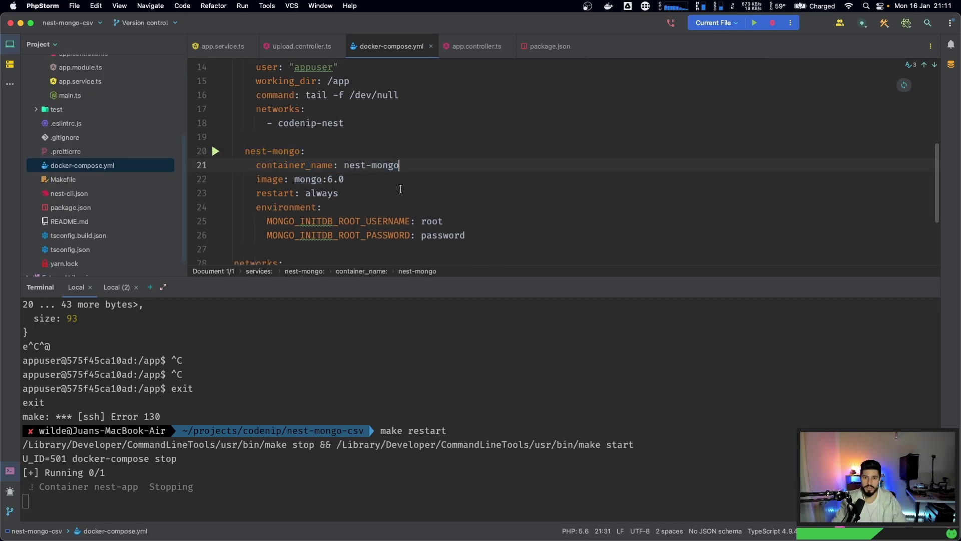
{"action": "scroll", "coordinate": [371, 193], "scroll_direction": "down", "scroll_amount": 1}
{"action": "left_click", "coordinate": [333, 318]}
{"action": "key", "text": "ctrl+c"}
{"action": "key", "text": "Return"}
{"action": "key", "text": "Return"}
{"action": "key", "text": "Return"}
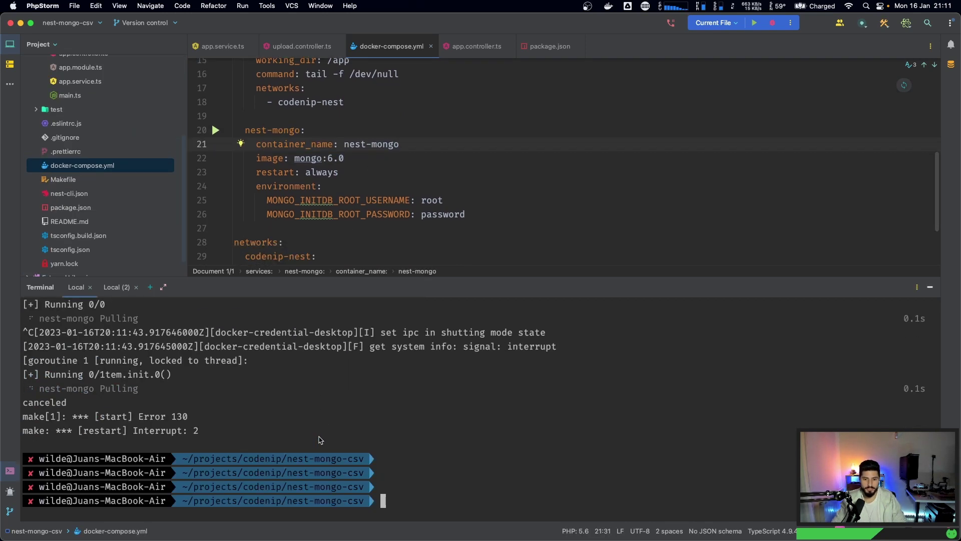
- Add a blank line below the password line in docker-compose.yml
{"action": "scroll", "coordinate": [396, 227], "scroll_direction": "down", "scroll_amount": 1}
{"action": "left_click", "coordinate": [509, 191]}
{"action": "key", "text": "Return"}
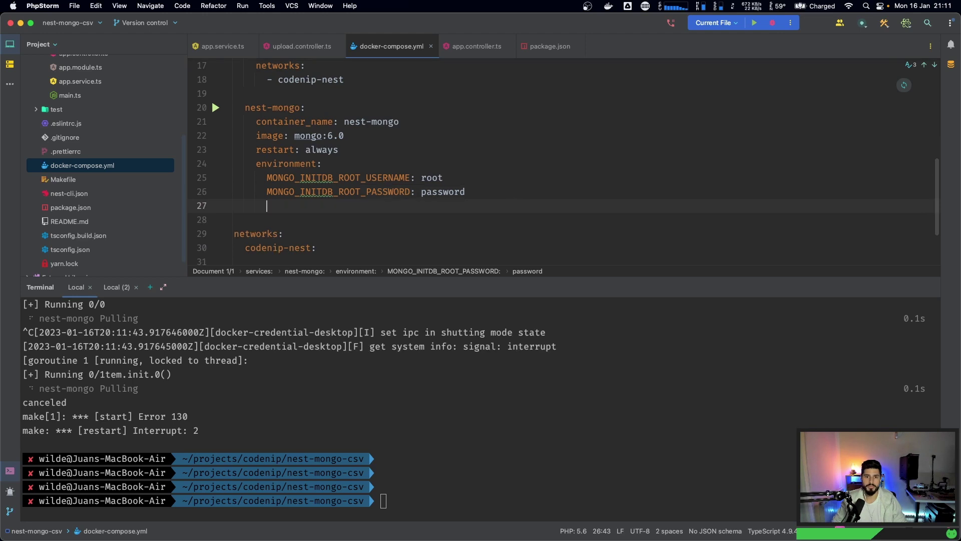
- Add a ports entry '27017:27017' to the nest-mongo service
{"action": "key", "text": "BackSpace"}
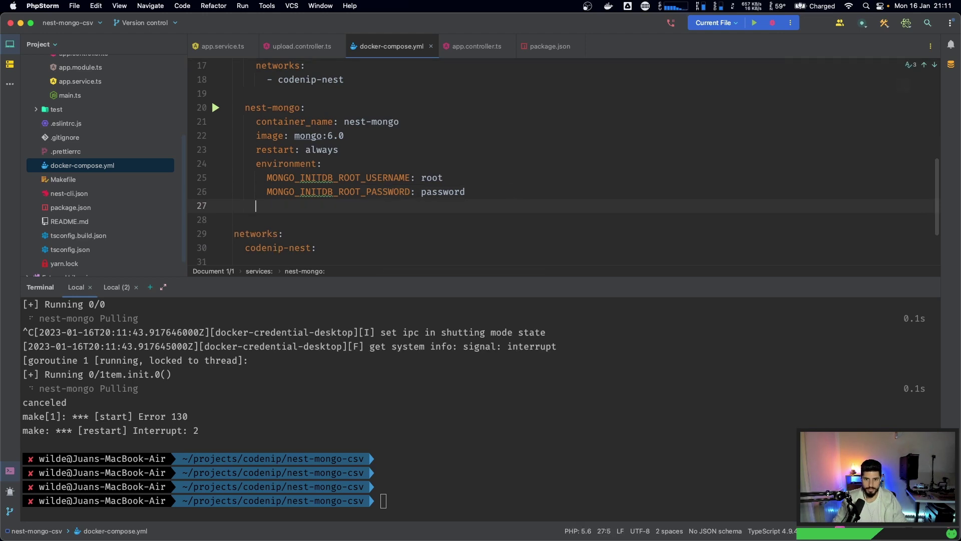
{"action": "type", "text": "p"}
{"action": "key", "text": "BackSpace"}
{"action": "type", "text": "po"}
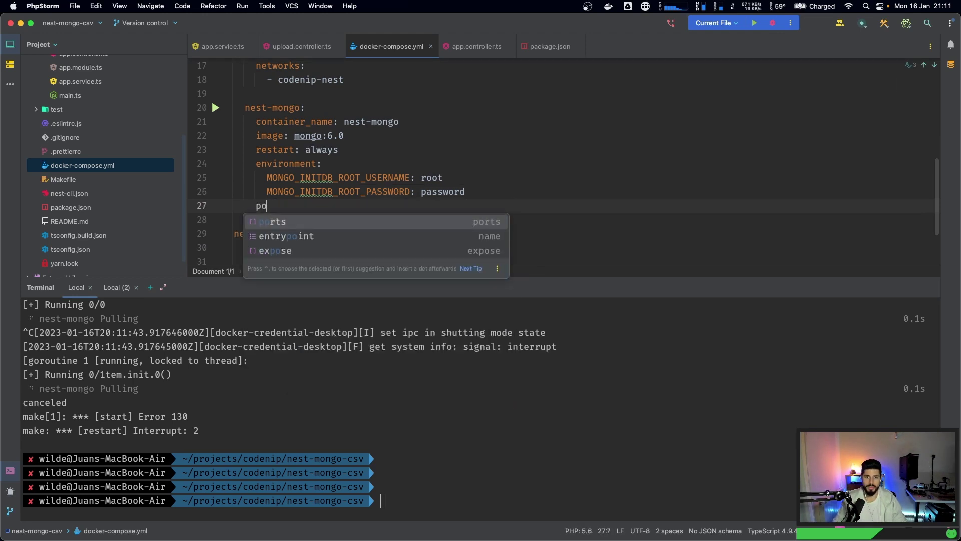
{"action": "key", "text": "Return"}
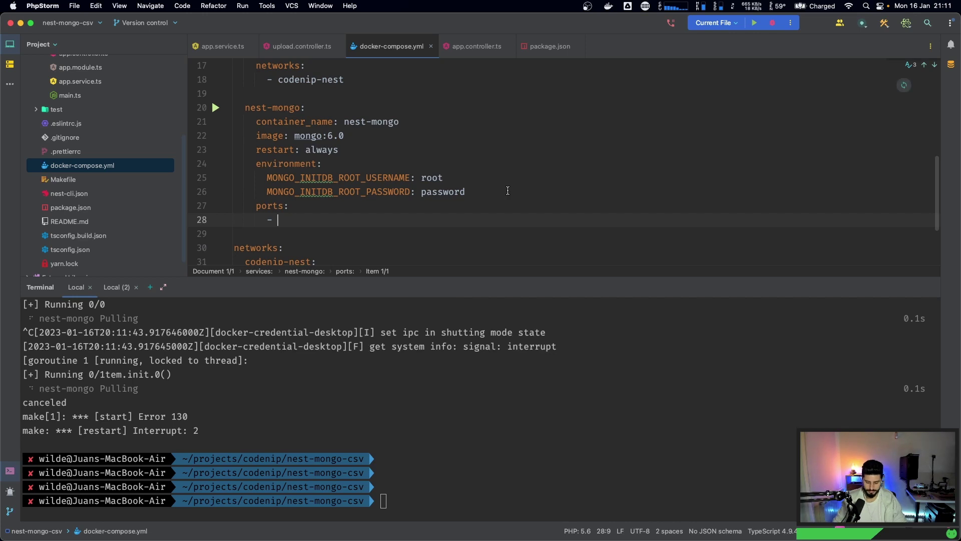
{"action": "type", "text": "2"}
{"action": "key", "text": "BackSpace"}
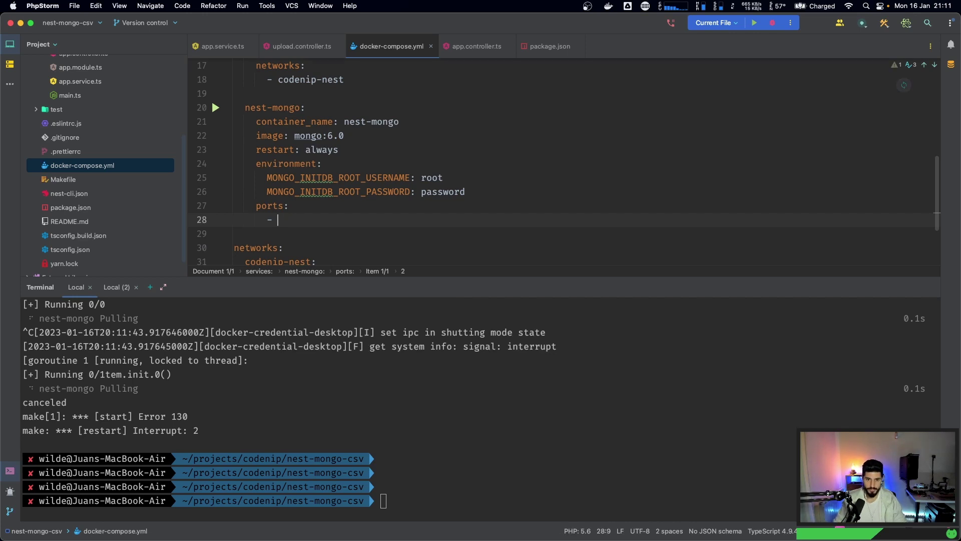
{"action": "type", "text": "'27017"}
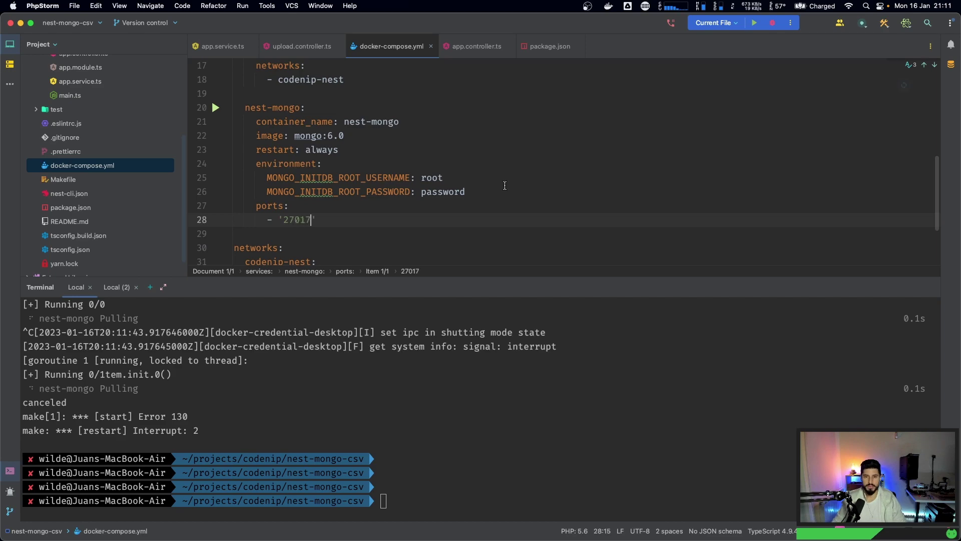
{"action": "key", "text": "super+Tab"}
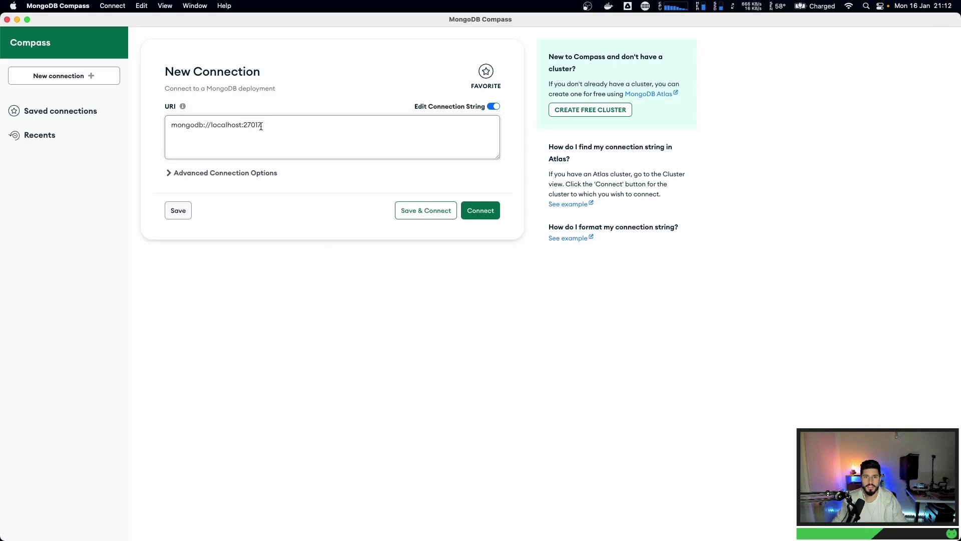
{"action": "key", "text": "super+Tab"}
{"action": "type", "text": "27017:"}
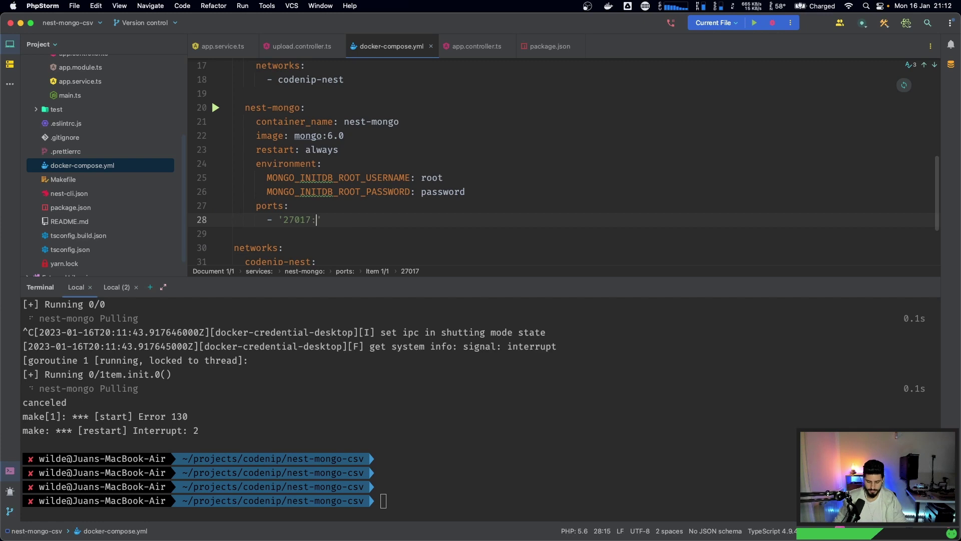
{"action": "type", "text": "27"}
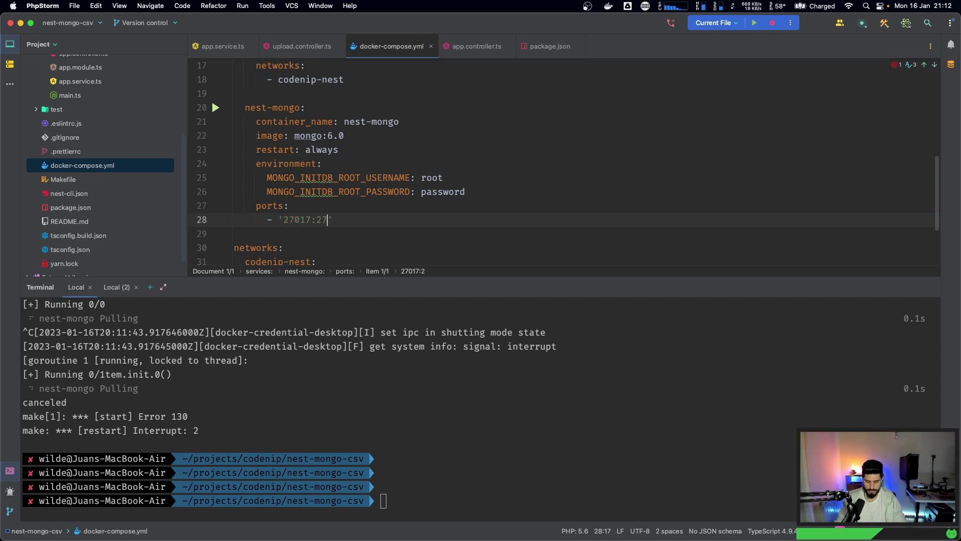
{"action": "type", "text": "017"}
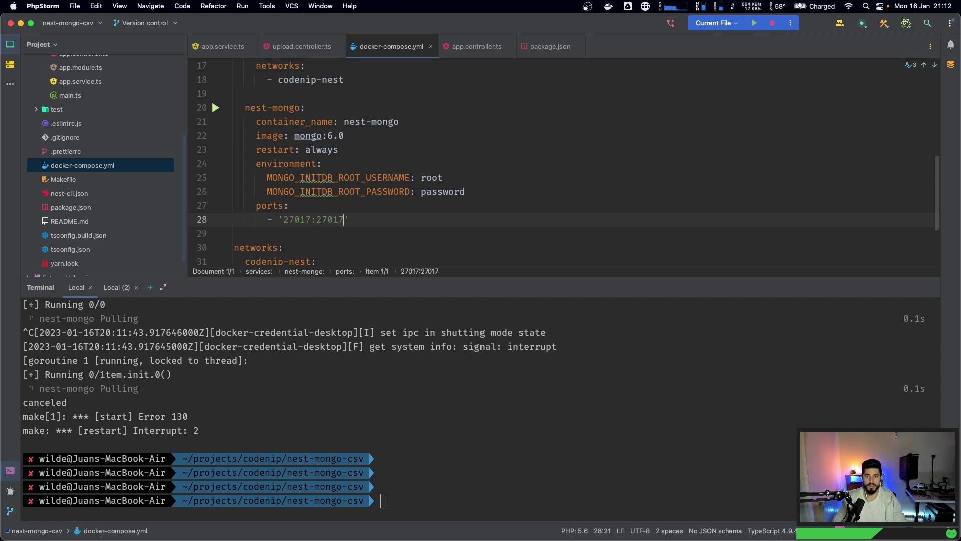
- Attach the nest-mongo service to the codenip-nest network
{"action": "key", "text": "Return"}
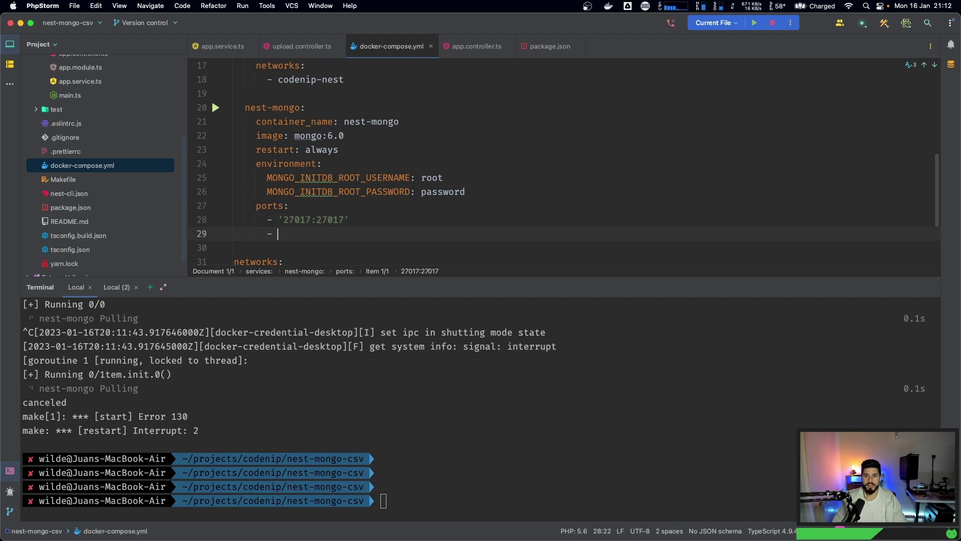
{"action": "key", "text": "BackSpace"}
{"action": "type", "text": "ne"}
{"action": "key", "text": "Return"}
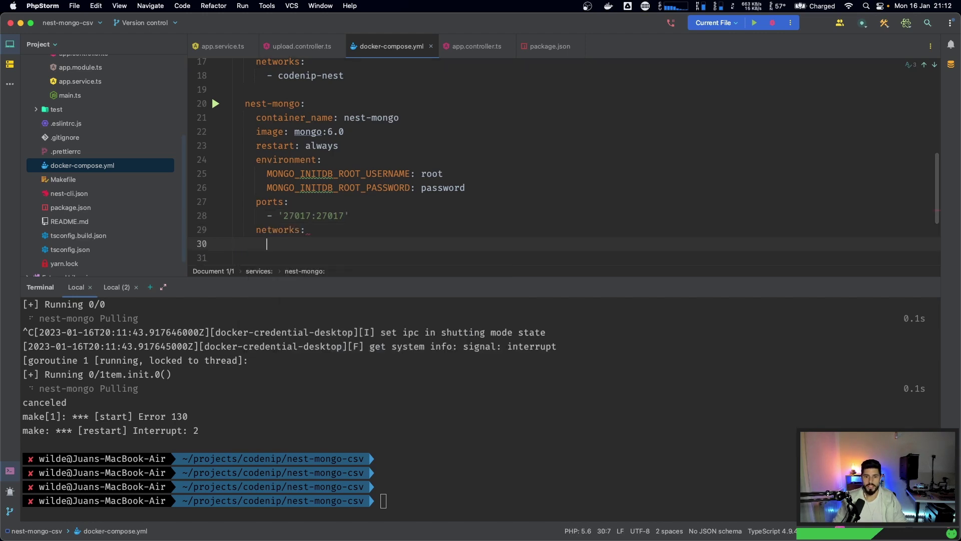
{"action": "type", "text": "- co"}
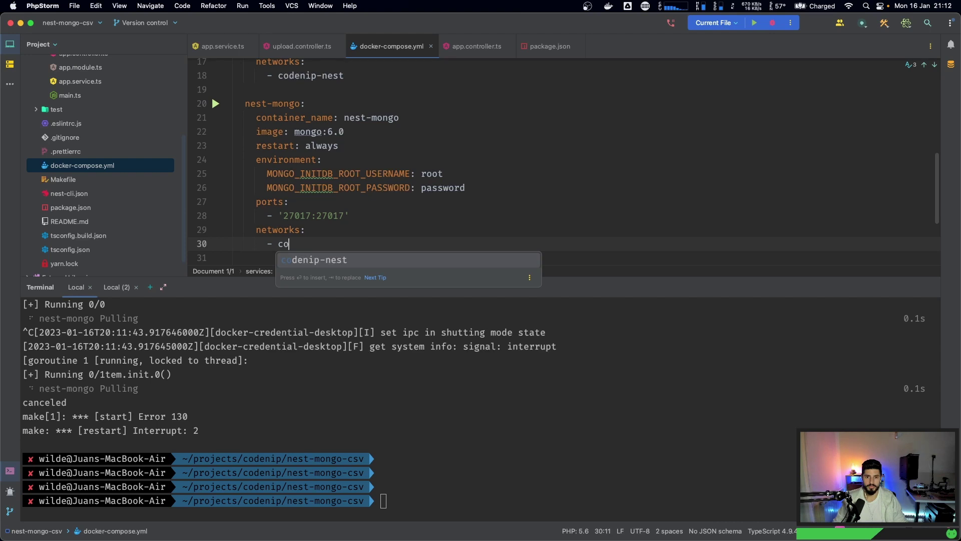
{"action": "key", "text": "Return"}
{"action": "scroll", "coordinate": [319, 226], "scroll_direction": "up", "scroll_amount": 1}
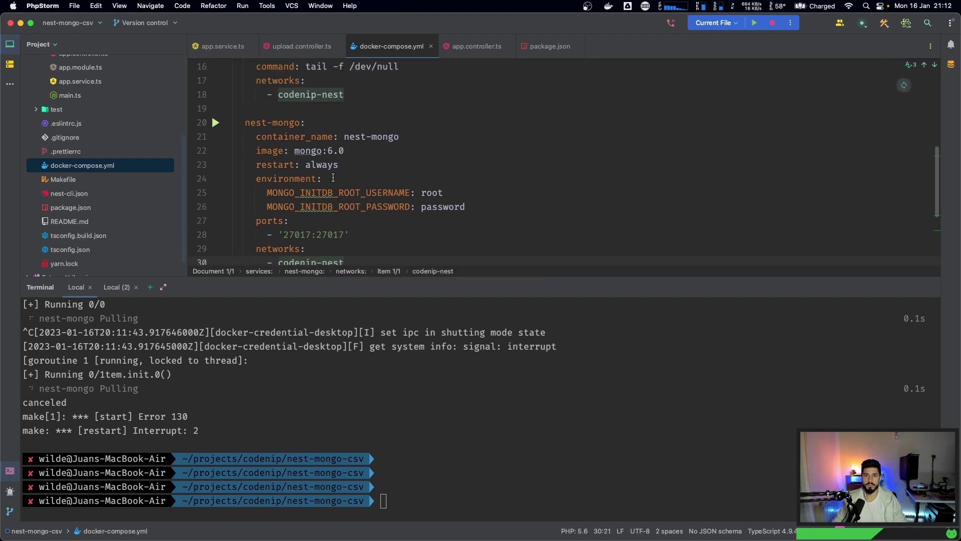
- Review the nest-mongo service block and move to its ports line
{"action": "left_click_drag", "start_coordinate": [394, 280], "coordinate": [394, 381]}
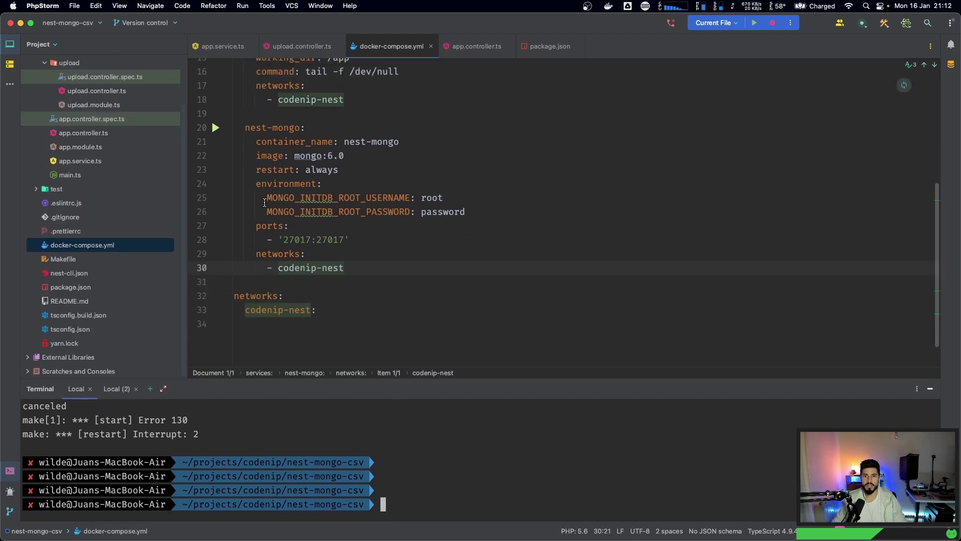
{"action": "left_click_drag", "start_coordinate": [245, 128], "coordinate": [401, 271]}
{"action": "scroll", "coordinate": [391, 260], "scroll_direction": "up", "scroll_amount": 9}
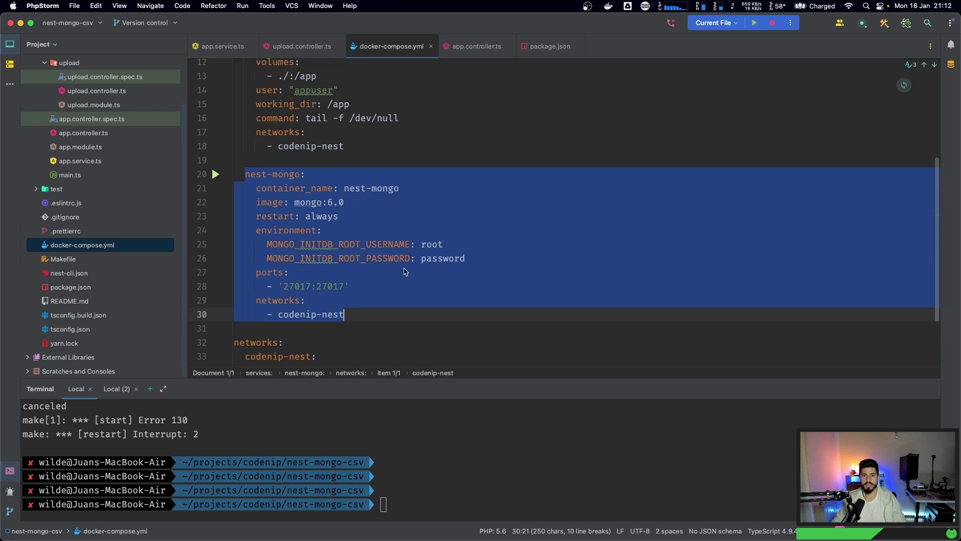
{"action": "scroll", "coordinate": [378, 251], "scroll_direction": "down", "scroll_amount": 10}
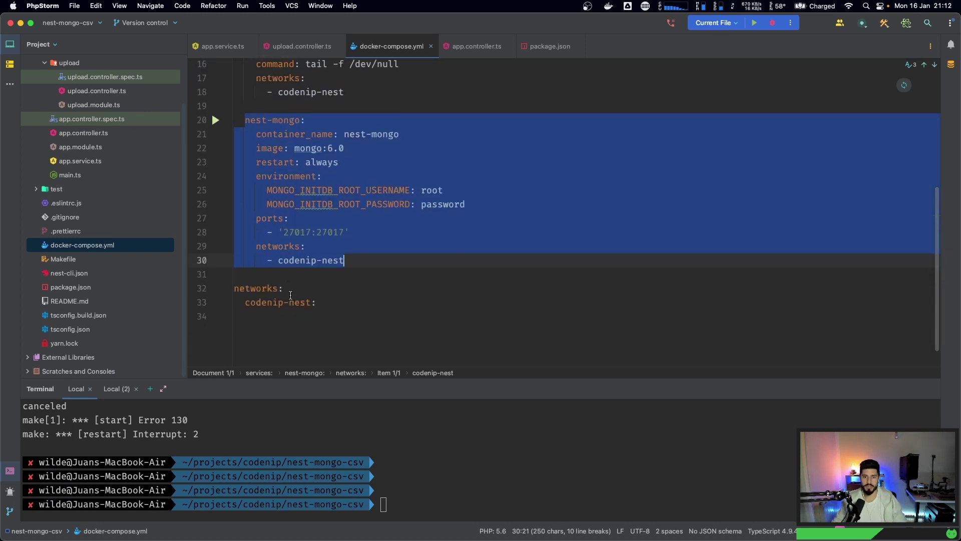
{"action": "left_click_drag", "start_coordinate": [317, 302], "coordinate": [219, 283]}
{"action": "scroll", "coordinate": [310, 277], "scroll_direction": "up", "scroll_amount": 6}
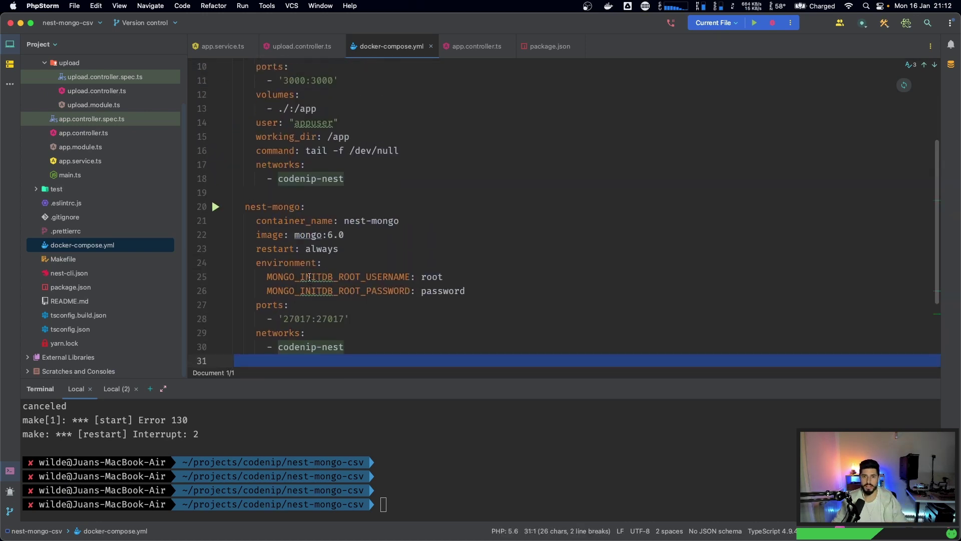
{"action": "left_click", "coordinate": [300, 165]}
{"action": "key", "text": "Down"}
{"action": "key", "text": "Down"}
{"action": "key", "text": "Down"}
{"action": "key", "text": "Down"}
{"action": "key", "text": "Down"}
{"action": "key", "text": "Down"}
{"action": "key", "text": "Down"}
{"action": "key", "text": "Down"}
{"action": "key", "text": "Down"}
{"action": "key", "text": "Down"}
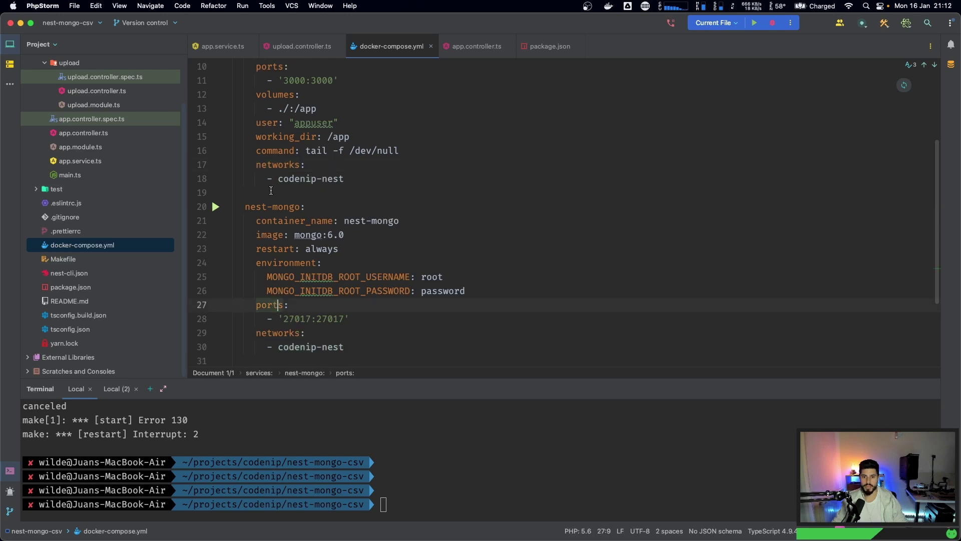
{"action": "left_click", "coordinate": [354, 347], "text": "shift"}
{"action": "key", "text": "Up"}
{"action": "key", "text": "Up"}
{"action": "key", "text": "Up"}
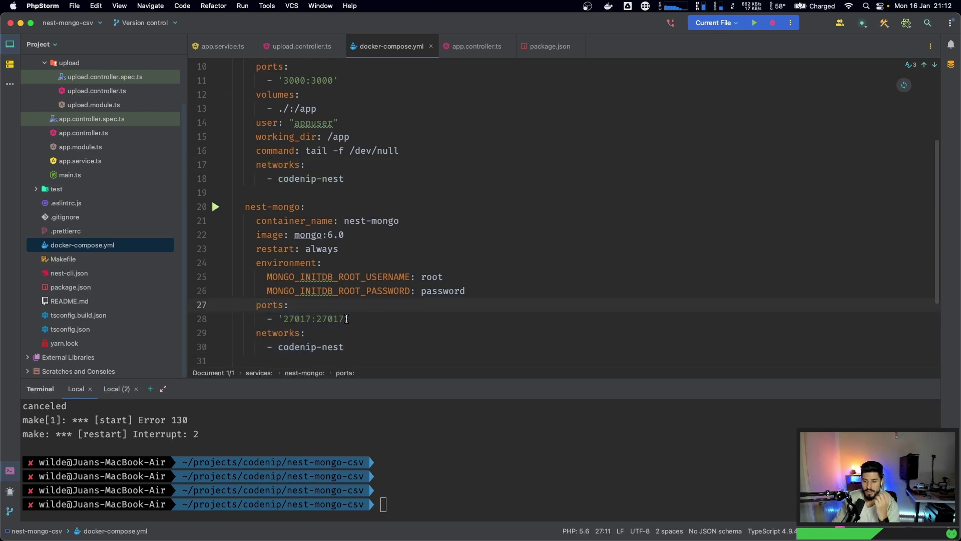
- Change the host port on line 28 so the mapping reads '27077:27017'
{"action": "left_click", "coordinate": [309, 318]}
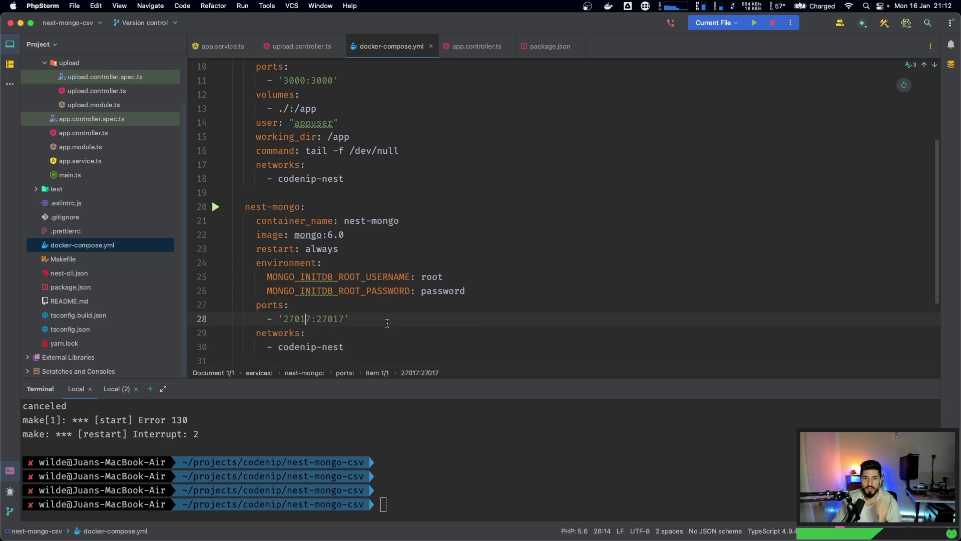
{"action": "key", "text": "BackSpace"}
{"action": "type", "text": "7"}
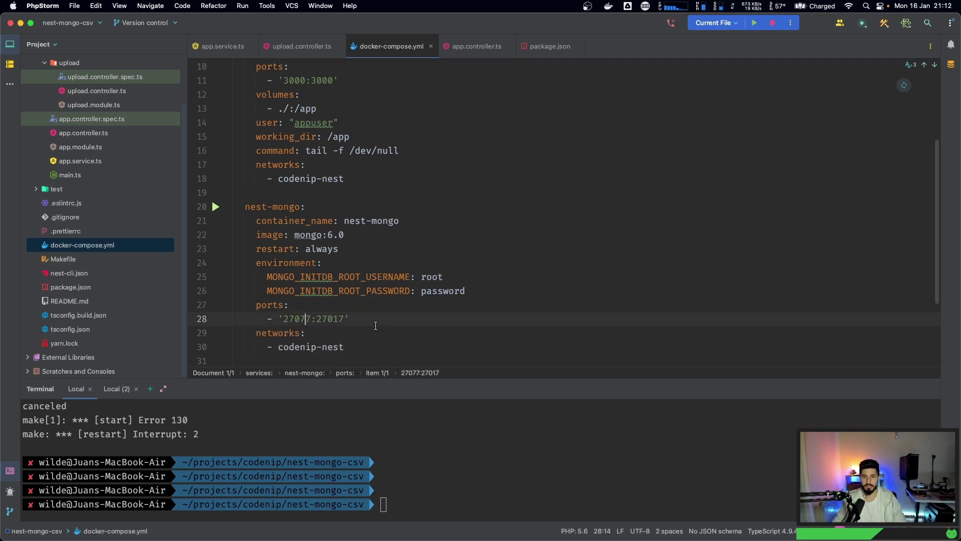
{"action": "double_click", "coordinate": [284, 319]}
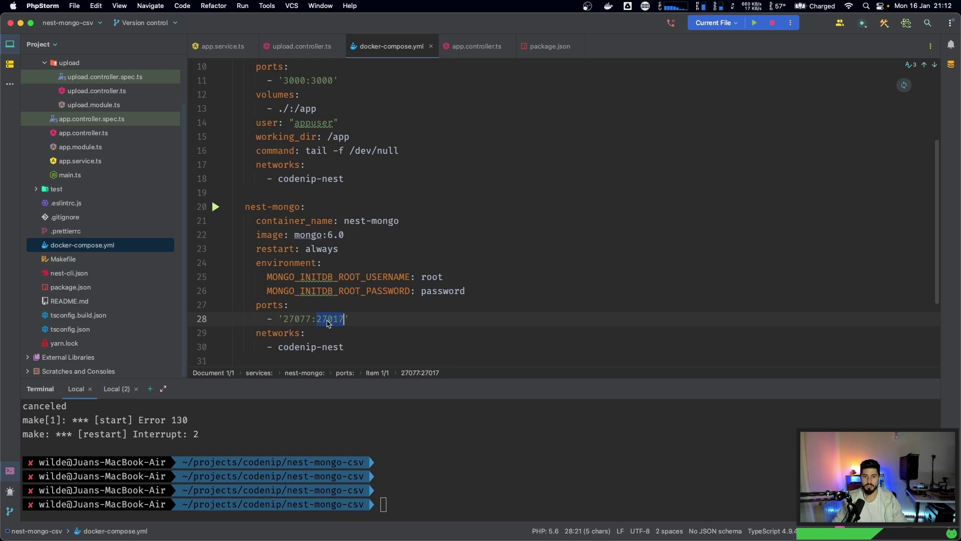
{"action": "key", "text": "Right"}
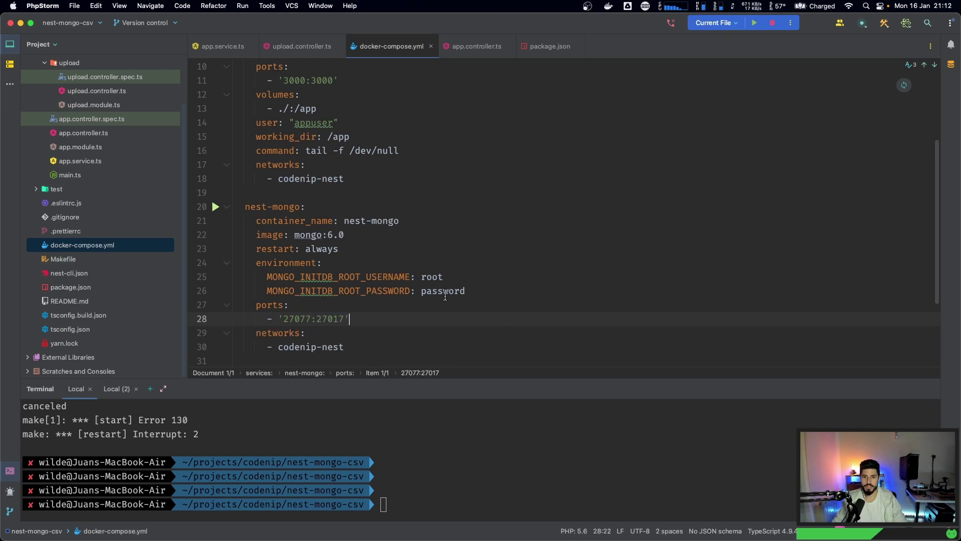
{"action": "left_click_drag", "start_coordinate": [318, 319], "coordinate": [345, 318]}
{"action": "left_click", "coordinate": [329, 320]}
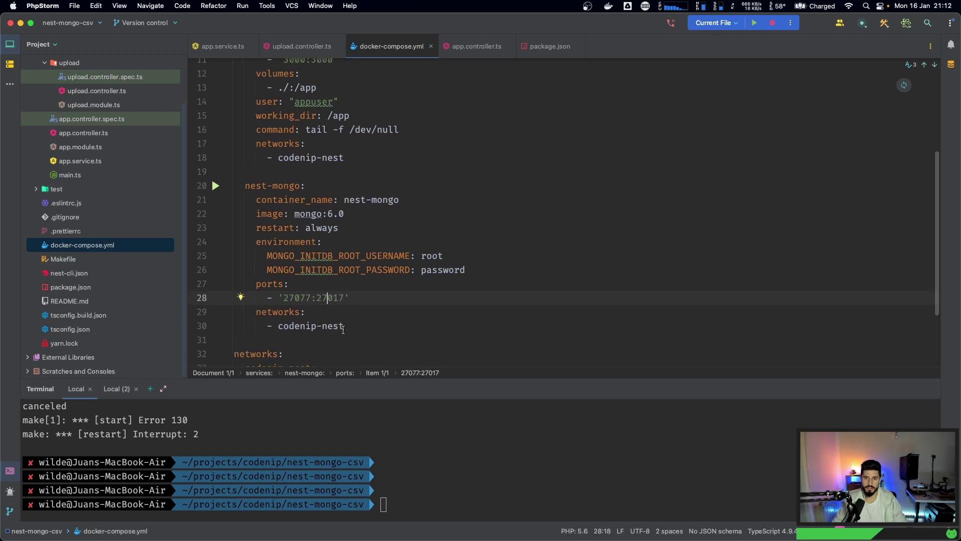
- Recall the make restart command at the terminal prompt
{"action": "scroll", "coordinate": [345, 331], "scroll_direction": "down", "scroll_amount": 2}
{"action": "left_click", "coordinate": [406, 520]}
{"action": "key", "text": "Up"}
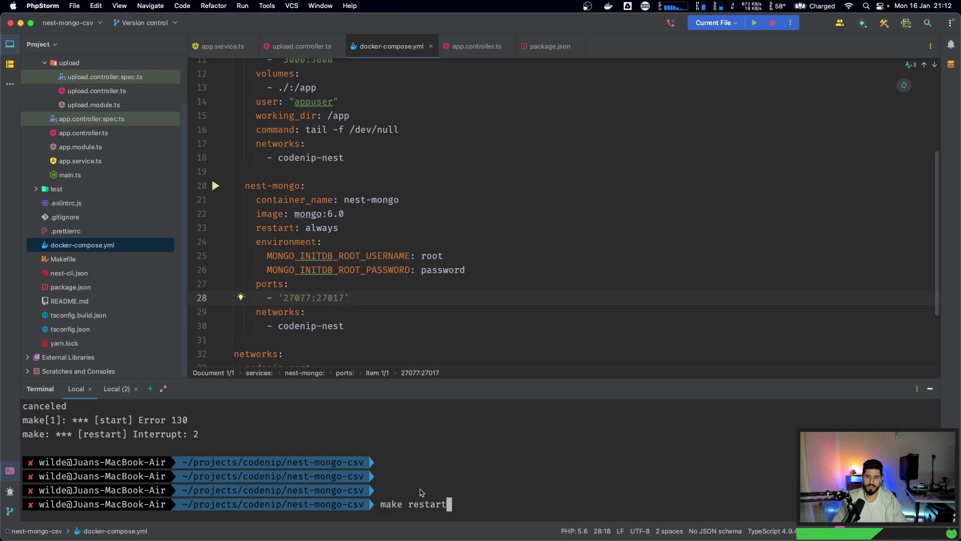
- Restart the containers and run docker ps, confirming mongo maps 0.0.0.0:27077->27017
{"action": "key", "text": "Return"}
{"action": "left_click_drag", "start_coordinate": [420, 384], "coordinate": [403, 245]}
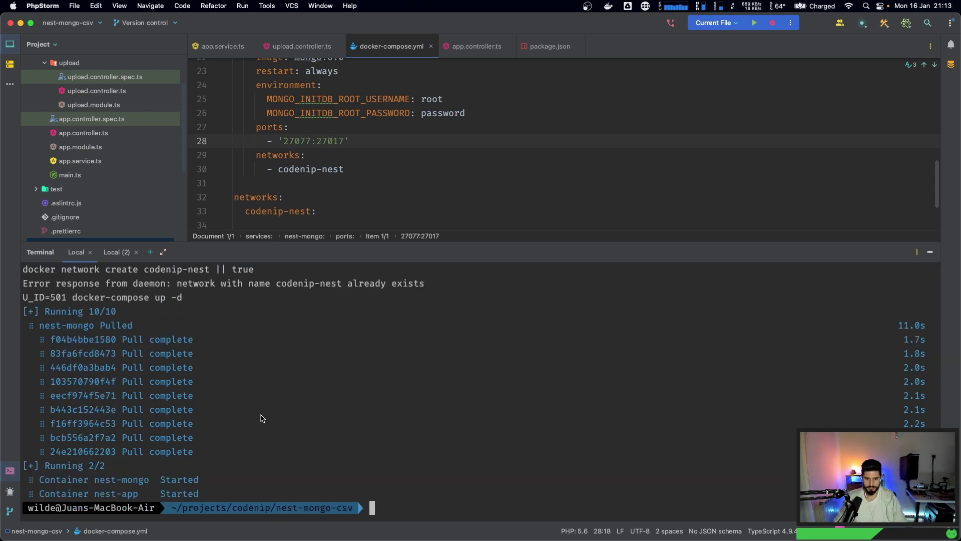
{"action": "type", "text": "docker ps"}
{"action": "key", "text": "Return"}
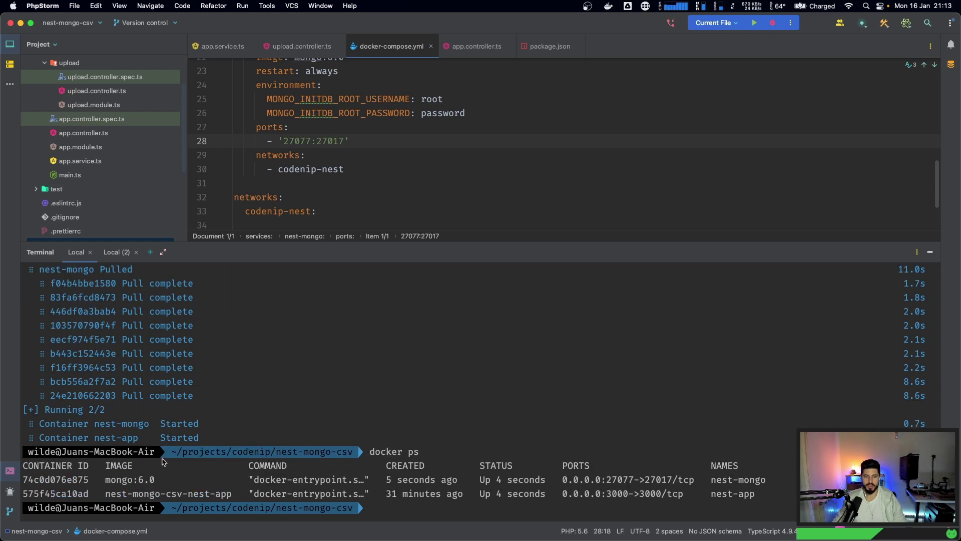
{"action": "left_click_drag", "start_coordinate": [100, 480], "coordinate": [769, 494]}
{"action": "key", "text": "super+c"}
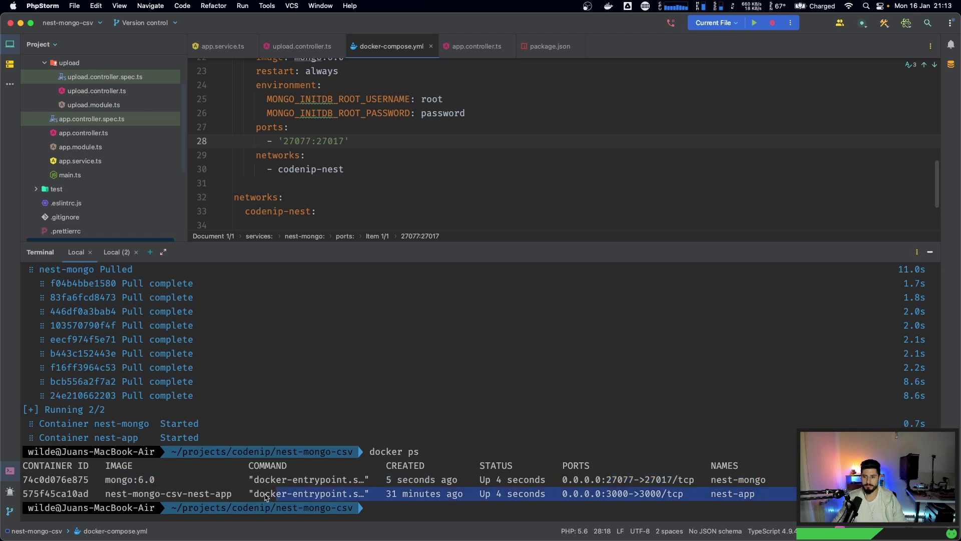
- Clear the terminal and switch to MongoDB Compass
{"action": "type", "text": "lear"}
{"action": "key", "text": "Return"}
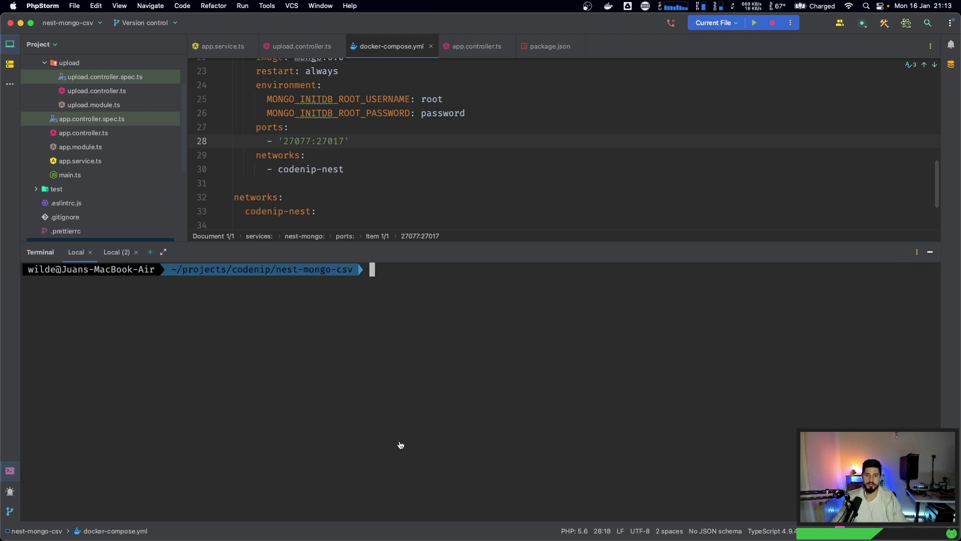
{"action": "key", "text": "super+Tab"}
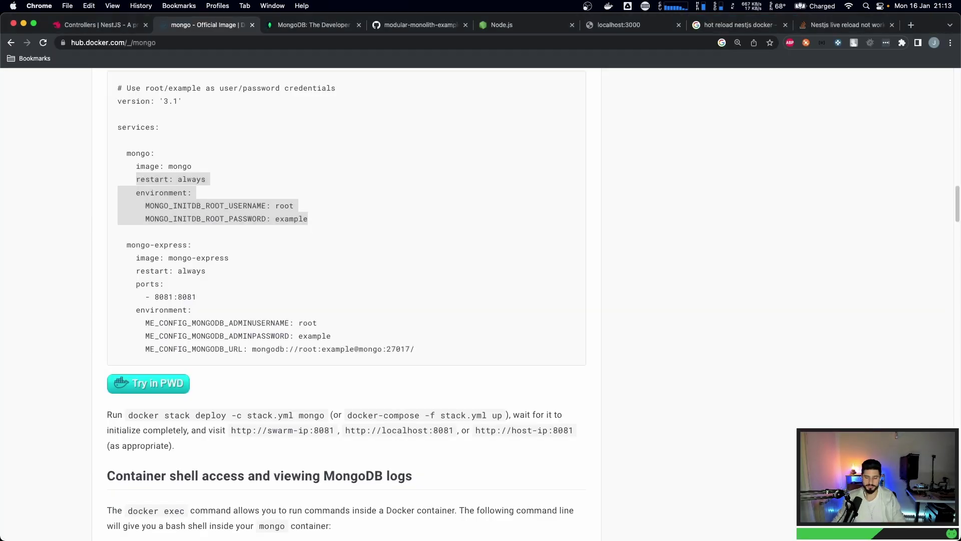
{"action": "key", "text": "super+Tab"}
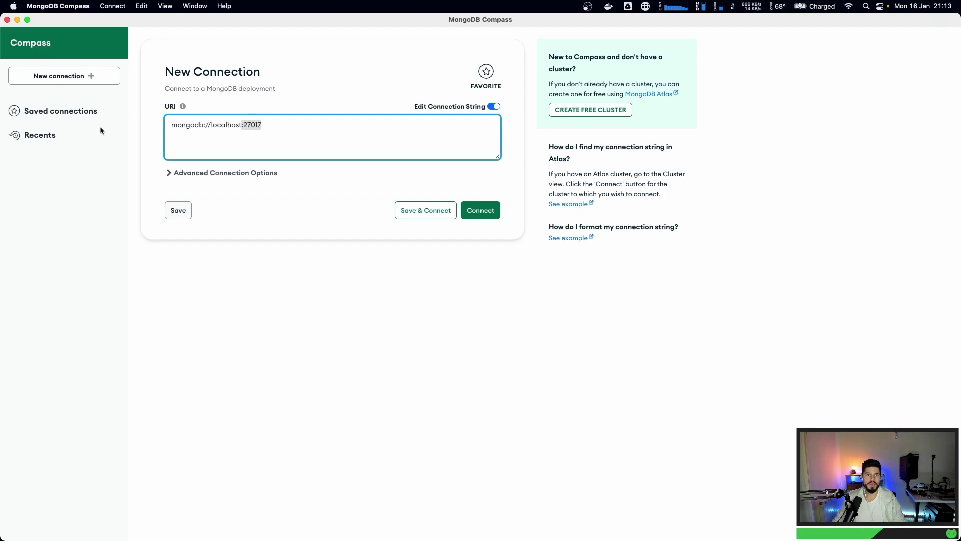
- Change the URI to mongodb://localhost:27077 and start saving it as favourite 'Codenip Nest'
{"action": "left_click", "coordinate": [326, 131]}
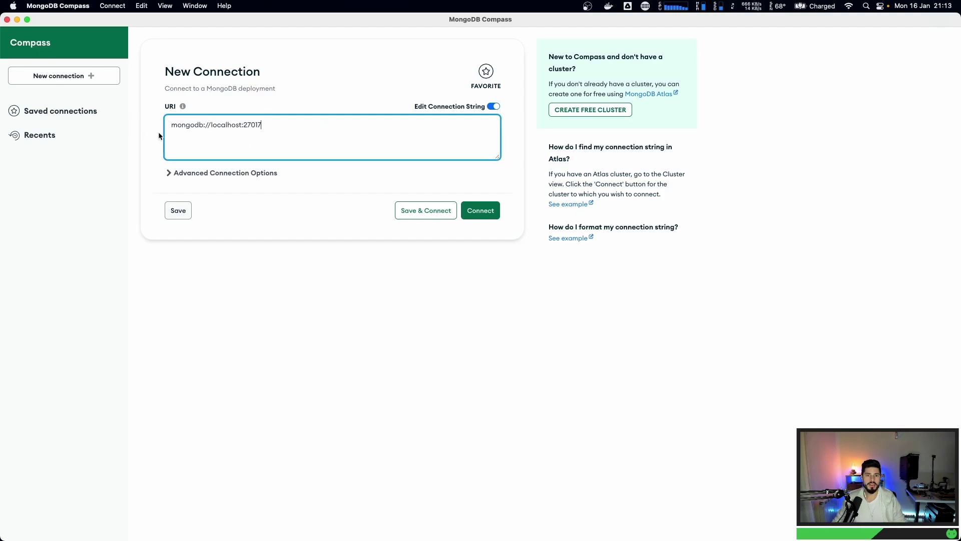
{"action": "double_click", "coordinate": [224, 125]}
{"action": "left_click", "coordinate": [261, 124]}
{"action": "key", "text": "super+equal"}
{"action": "key", "text": "super+equal"}
{"action": "key", "text": "super+equal"}
{"action": "key", "text": "super+equal"}
{"action": "key", "text": "super+equal"}
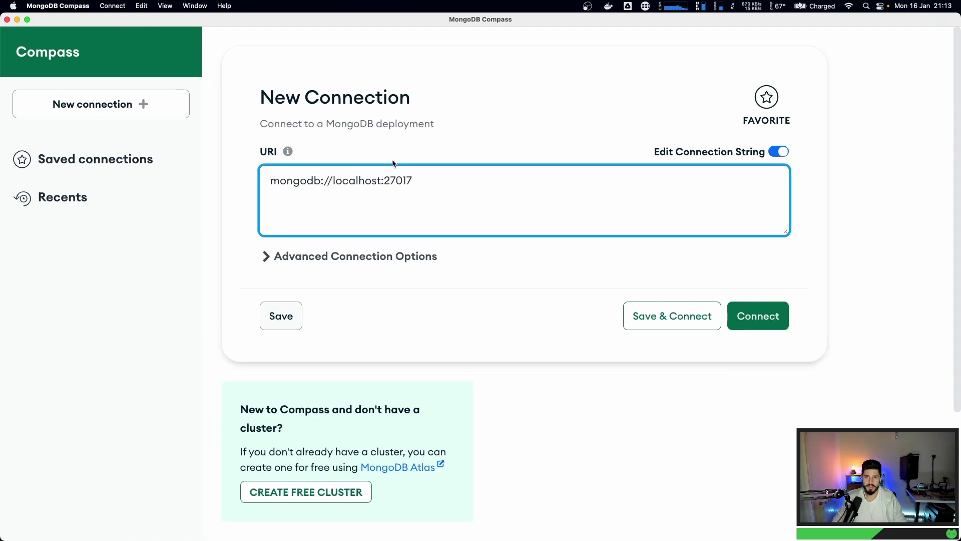
{"action": "key", "text": "BackSpace"}
{"action": "type", "text": "7"}
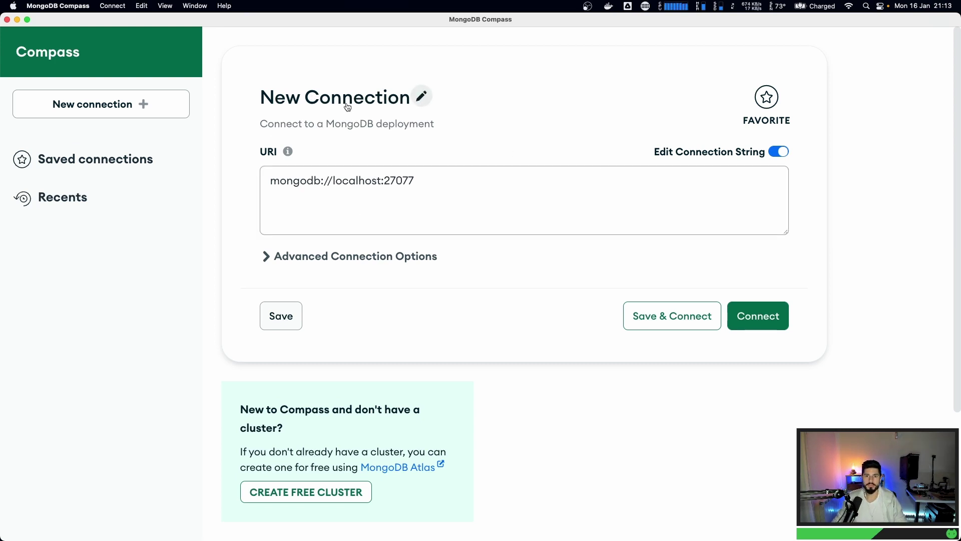
{"action": "left_click", "coordinate": [417, 98]}
{"action": "type", "text": "Codenip Nest Mongo"}
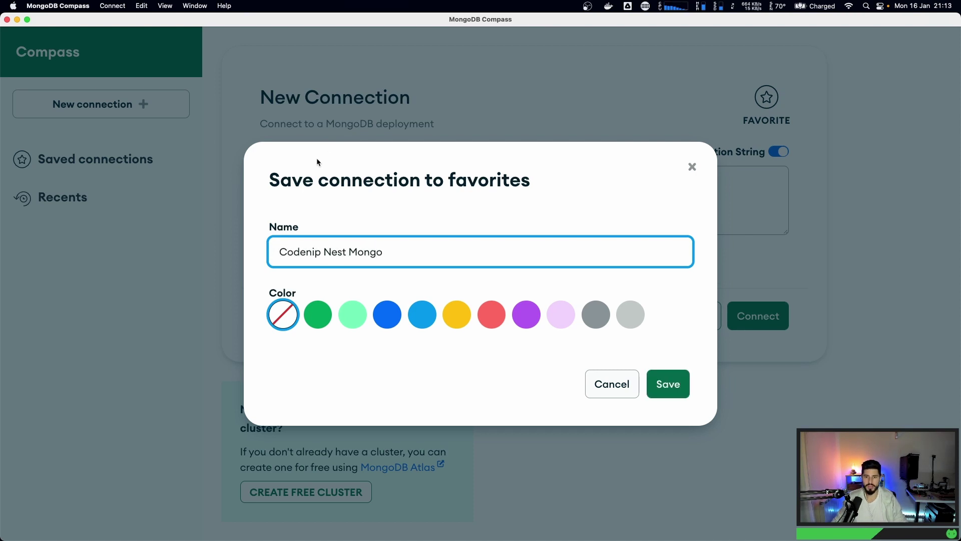
- Save the favourite Codenip Nest Mongo with the green colour
{"action": "left_click", "coordinate": [318, 314]}
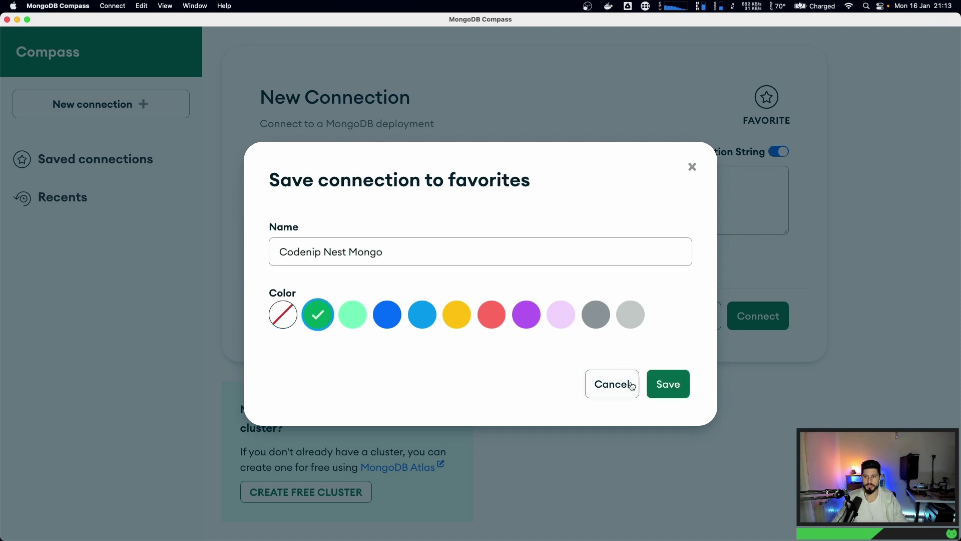
{"action": "left_click", "coordinate": [669, 384]}
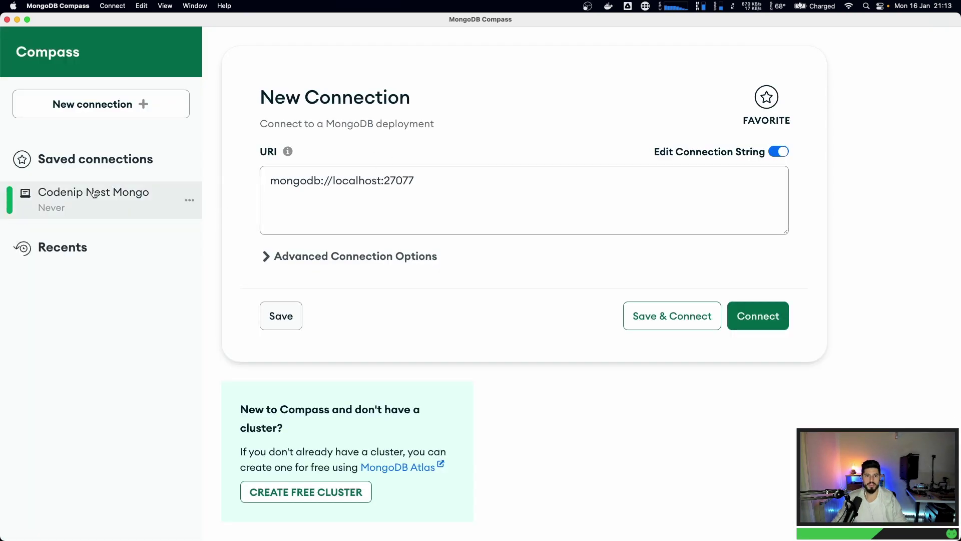
{"action": "left_click", "coordinate": [279, 326]}
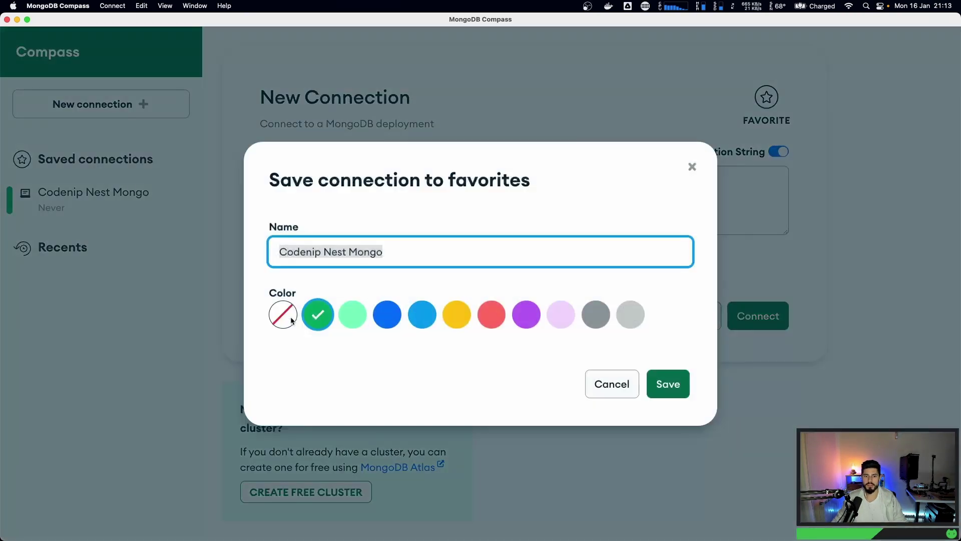
{"action": "left_click", "coordinate": [668, 385]}
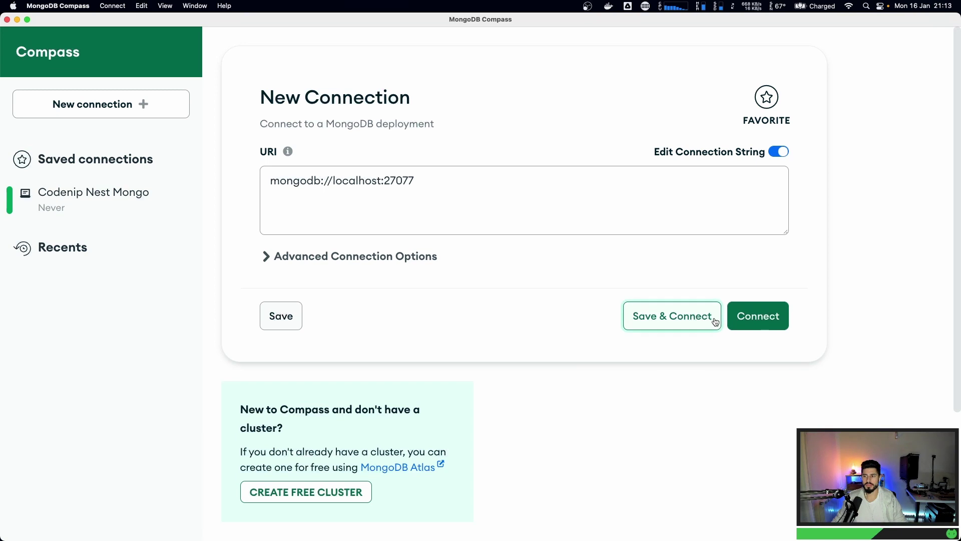
- Connect to localhost:27077, then disconnect via the Connect menu
{"action": "left_click", "coordinate": [736, 318]}
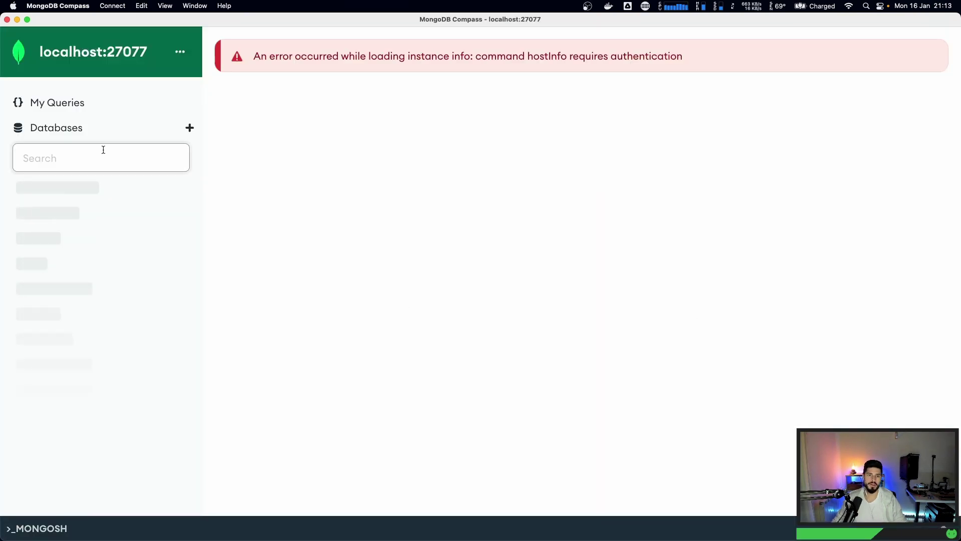
{"action": "left_click", "coordinate": [112, 5]}
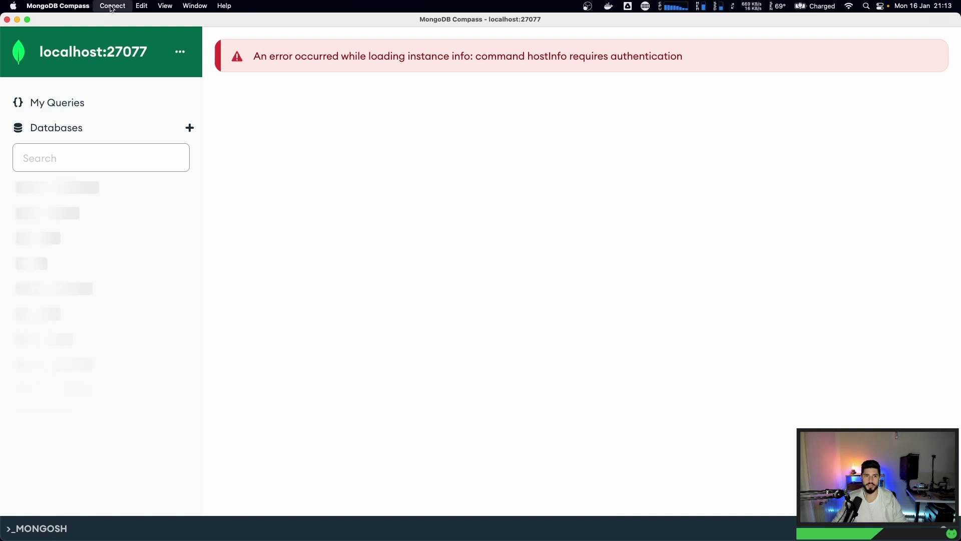
{"action": "left_click", "coordinate": [114, 31]}
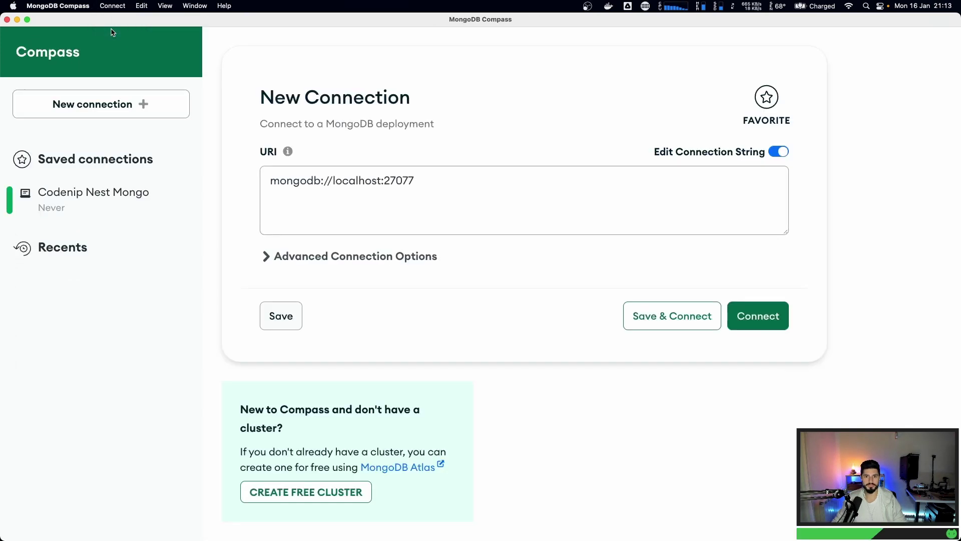
- Enable username/password authentication and save & connect as Codenip Nest Mongo
{"action": "left_click", "coordinate": [302, 258]}
{"action": "left_click", "coordinate": [371, 292]}
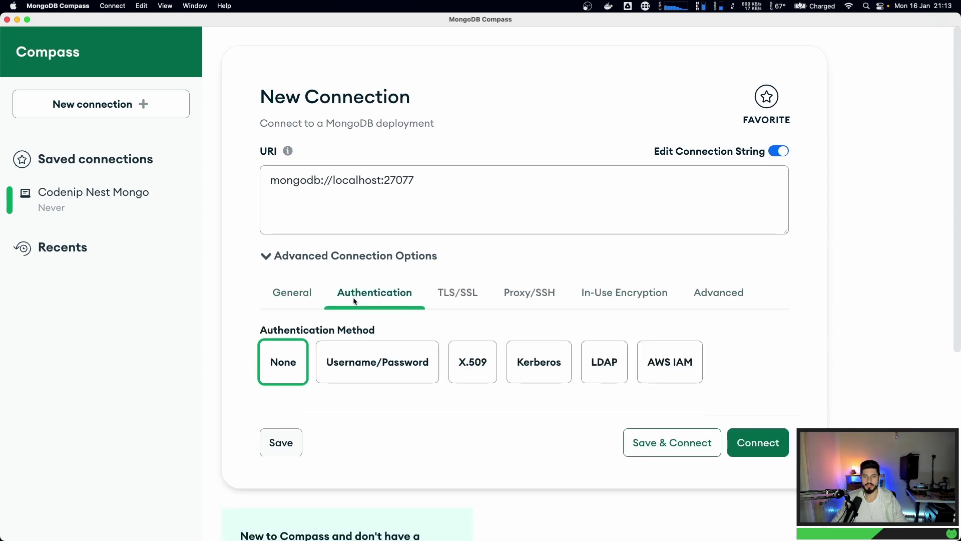
{"action": "left_click", "coordinate": [363, 335]}
{"action": "scroll", "coordinate": [363, 335], "scroll_direction": "down", "scroll_amount": 5}
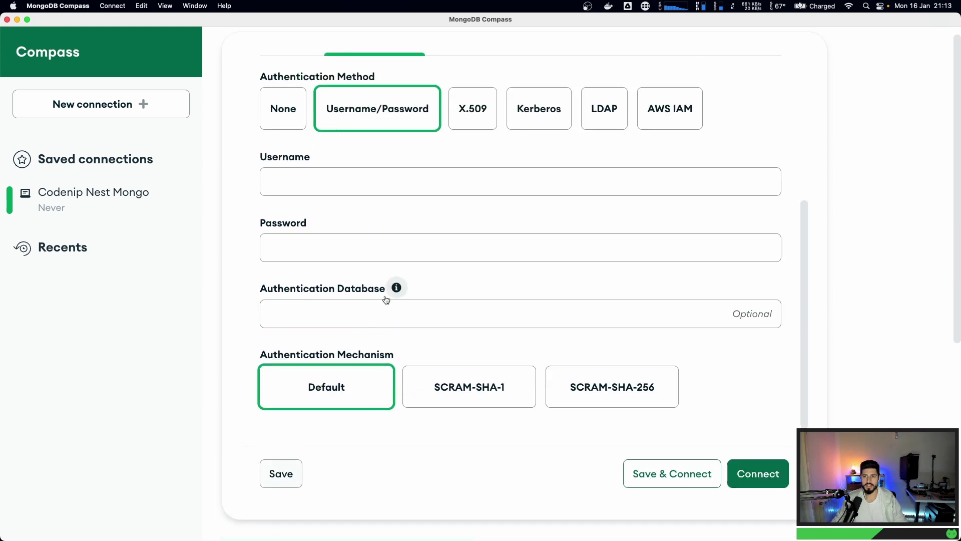
{"action": "left_click", "coordinate": [298, 180]}
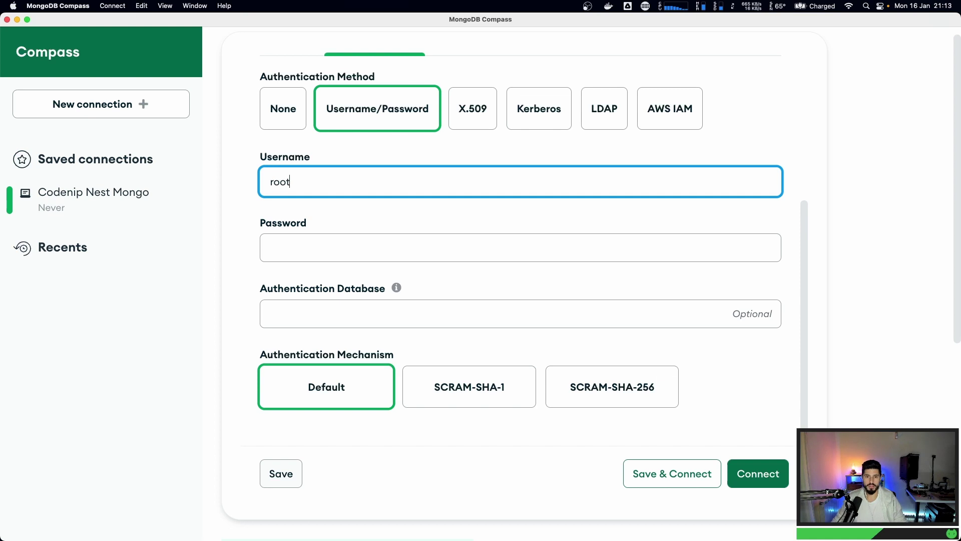
{"action": "left_click", "coordinate": [308, 242]}
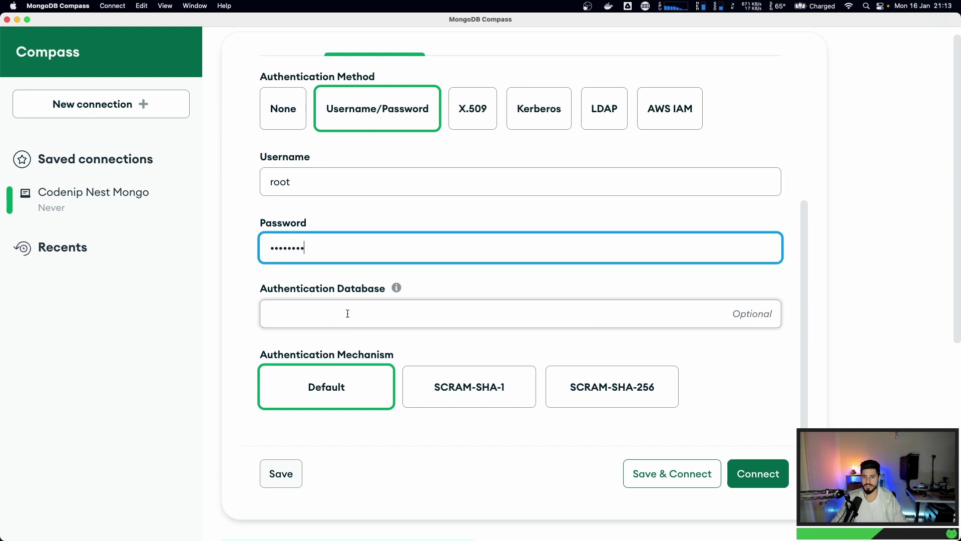
{"action": "left_click", "coordinate": [659, 474]}
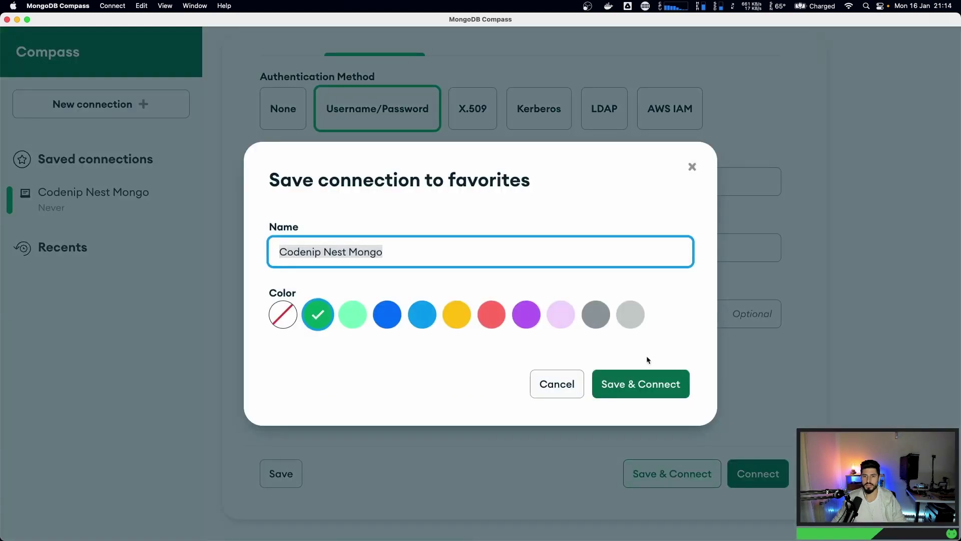
{"action": "left_click", "coordinate": [653, 398]}
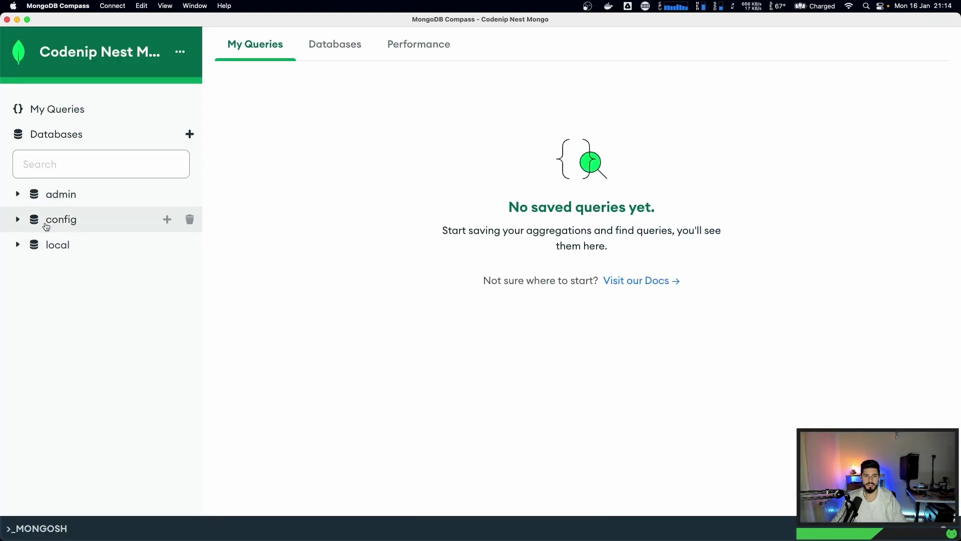
- Expand and collapse the admin and local databases in the sidebar
{"action": "left_click", "coordinate": [20, 196]}
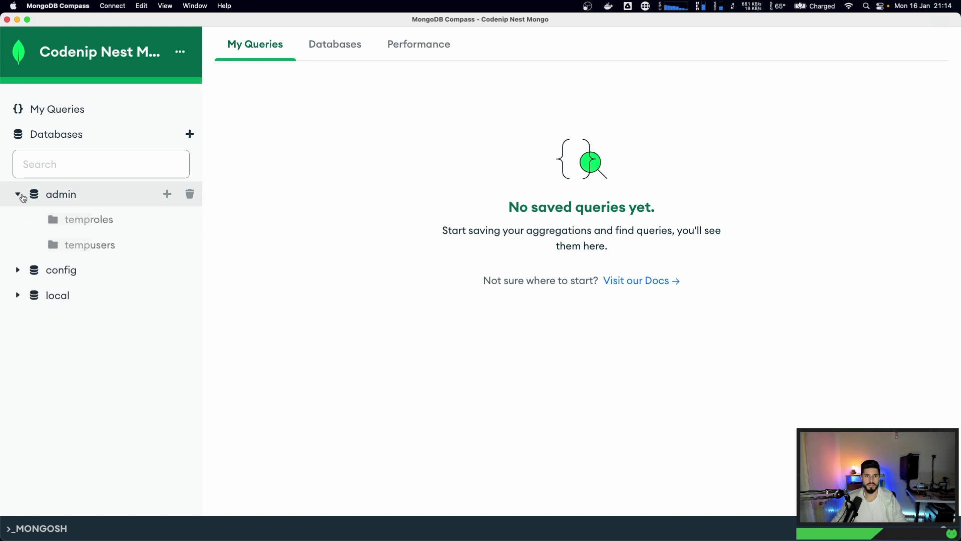
{"action": "left_click", "coordinate": [18, 195]}
{"action": "left_click", "coordinate": [17, 244]}
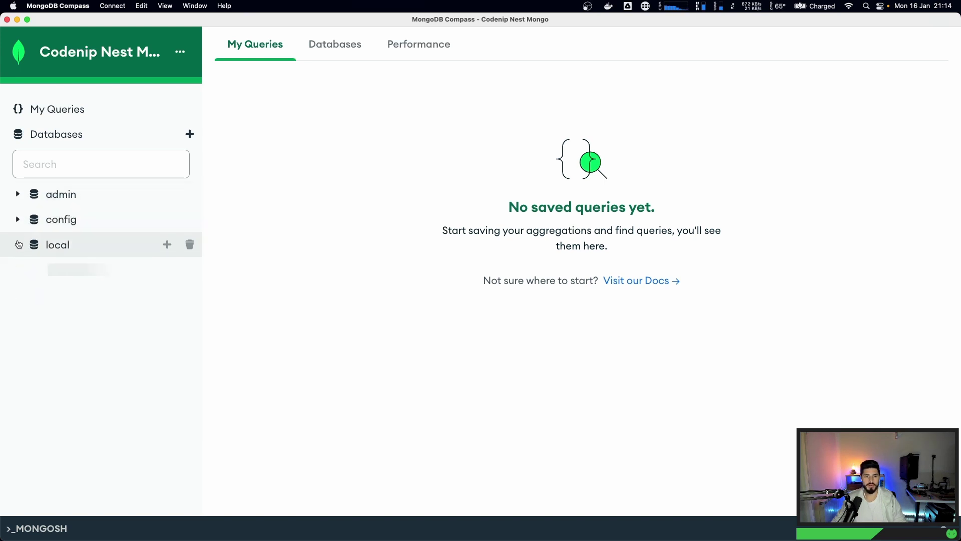
{"action": "left_click", "coordinate": [28, 244]}
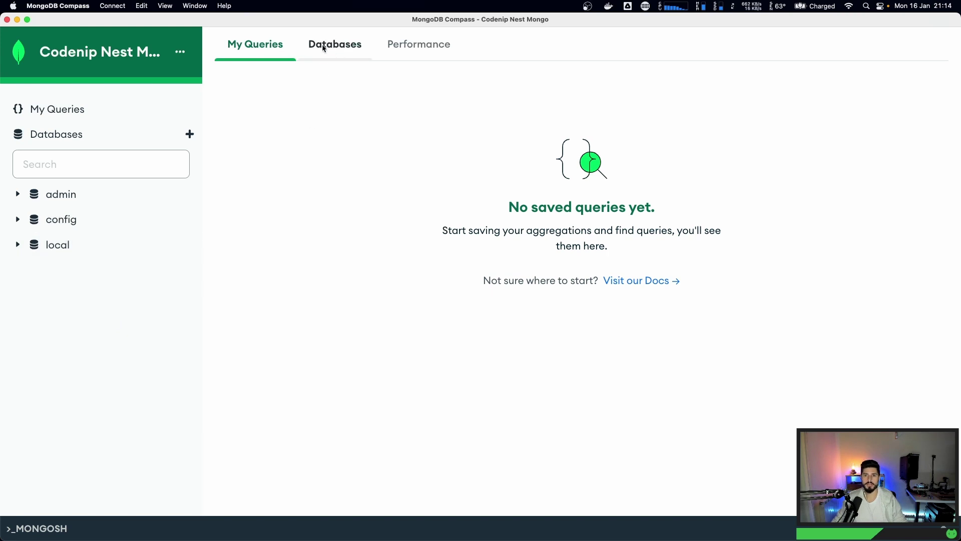
{"action": "key", "text": "super+Tab"}
- Read the mongo image's MONGO_INITDB_ROOT_USERNAME, MONGO_INITDB_ROOT_PASSWORD and MONGO_INITDB_DATABASE docs
{"action": "left_click", "coordinate": [295, 209]}
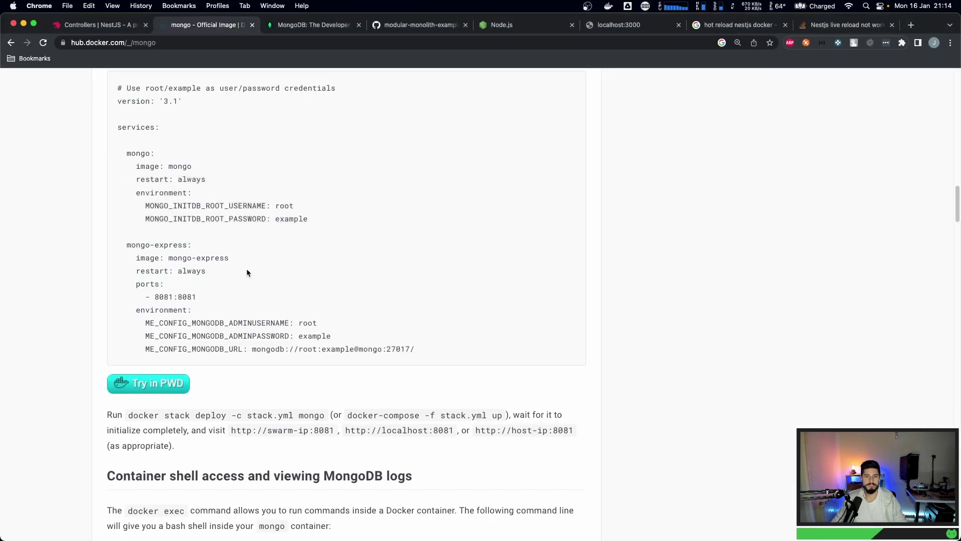
{"action": "scroll", "coordinate": [168, 277], "scroll_direction": "down", "scroll_amount": 3}
{"action": "scroll", "coordinate": [170, 279], "scroll_direction": "down", "scroll_amount": 8}
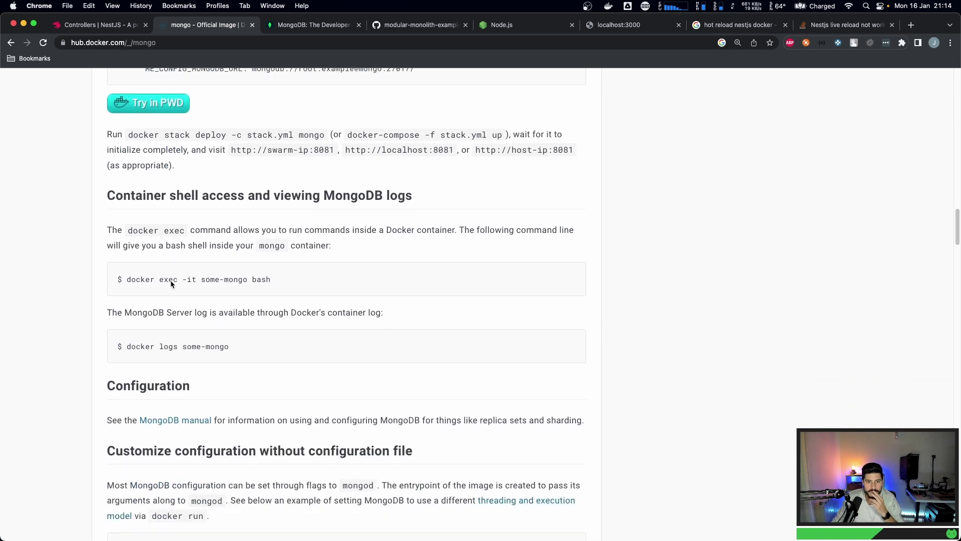
{"action": "scroll", "coordinate": [172, 290], "scroll_direction": "down", "scroll_amount": 5}
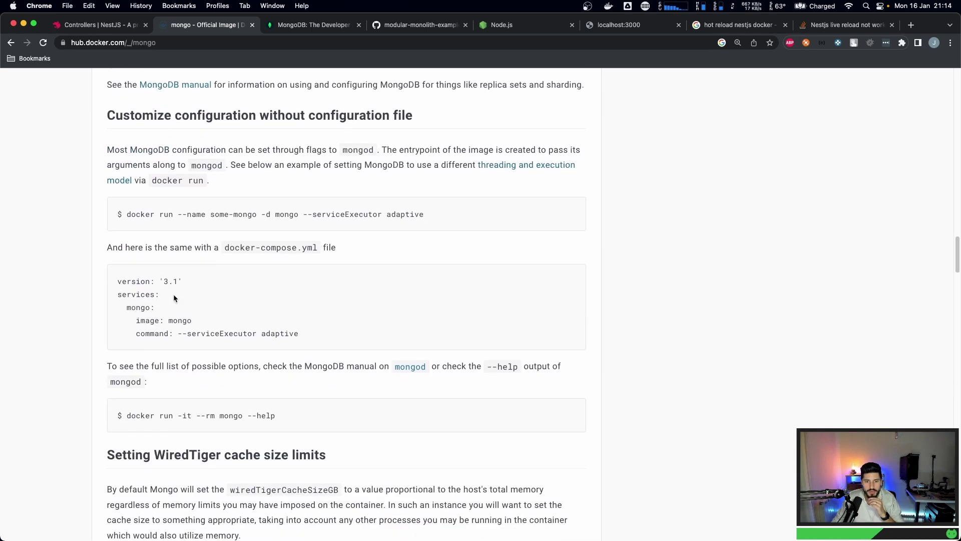
{"action": "scroll", "coordinate": [174, 298], "scroll_direction": "down", "scroll_amount": 9}
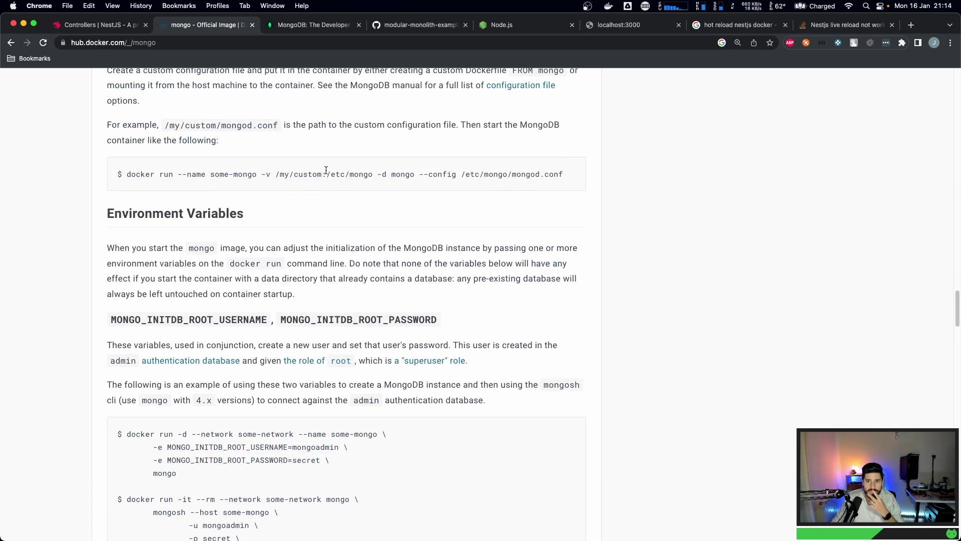
{"action": "scroll", "coordinate": [11, 317], "scroll_direction": "down", "scroll_amount": 4}
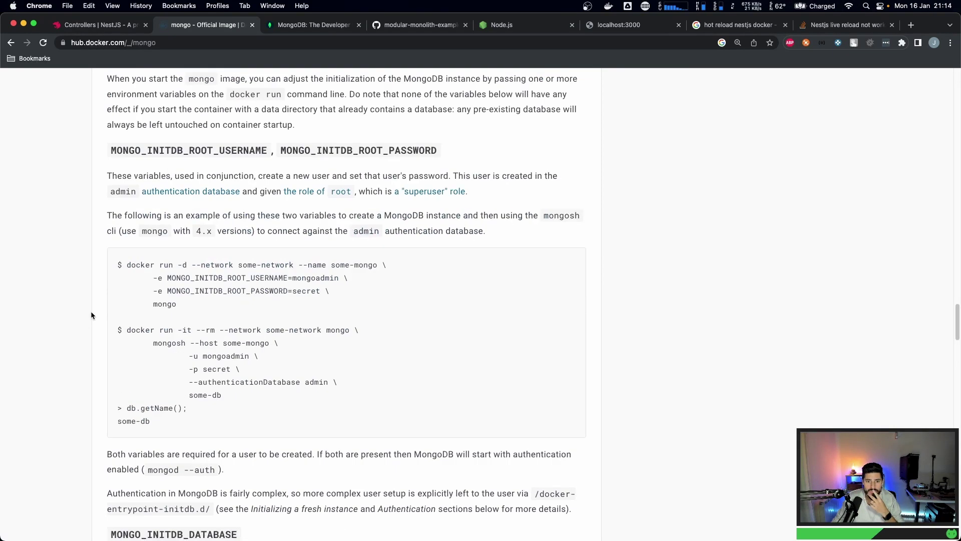
{"action": "double_click", "coordinate": [230, 289]}
{"action": "double_click", "coordinate": [231, 279]}
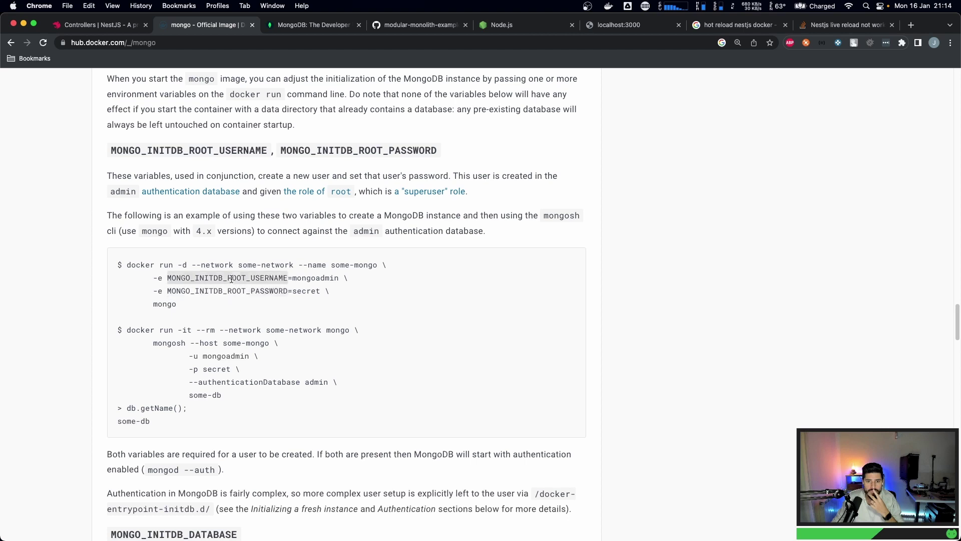
{"action": "scroll", "coordinate": [178, 329], "scroll_direction": "down", "scroll_amount": 4}
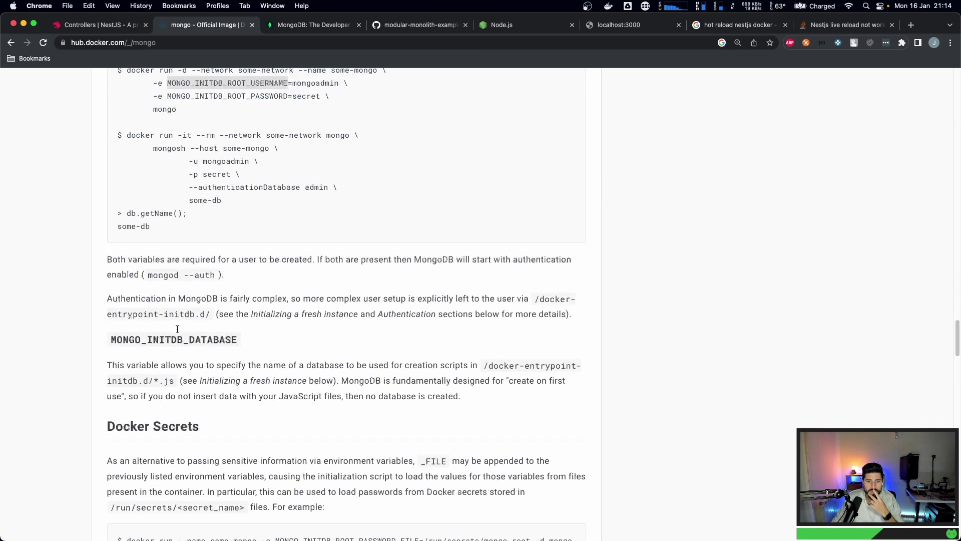
{"action": "double_click", "coordinate": [147, 341]}
- Skim the rest of the Docker Hub mongo docs and return to Compass's databases overview
{"action": "scroll", "coordinate": [101, 347], "scroll_direction": "down", "scroll_amount": 1}
{"action": "scroll", "coordinate": [99, 347], "scroll_direction": "down", "scroll_amount": 4}
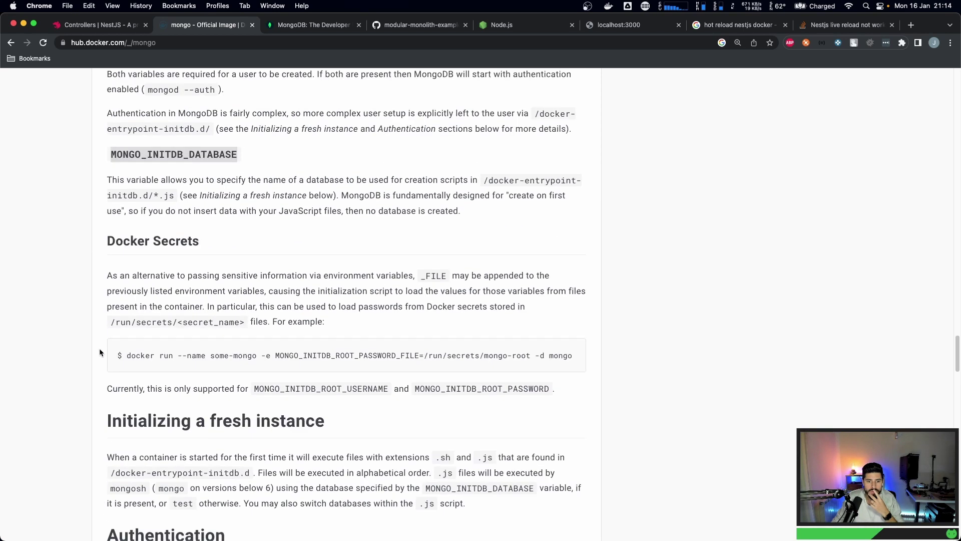
{"action": "scroll", "coordinate": [198, 360], "scroll_direction": "down", "scroll_amount": 4}
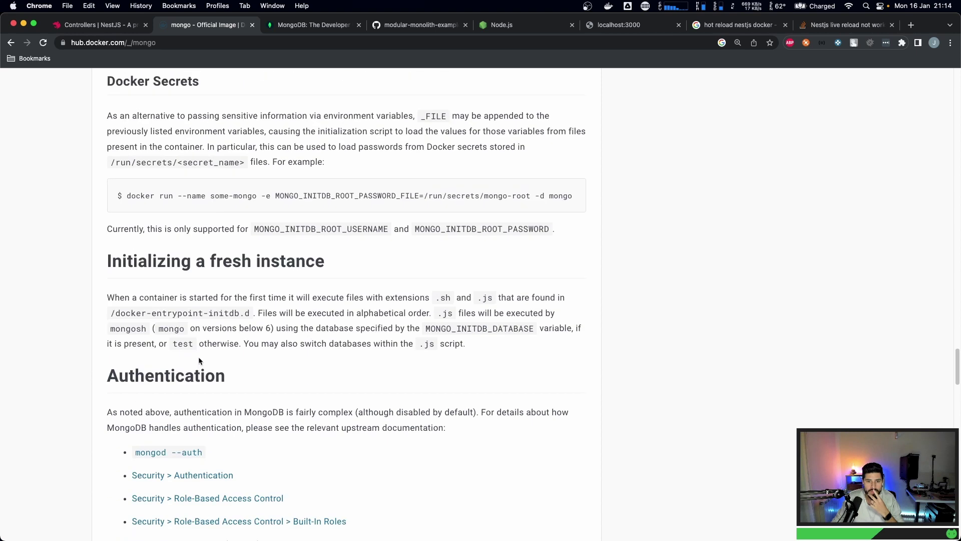
{"action": "scroll", "coordinate": [199, 361], "scroll_direction": "down", "scroll_amount": 10}
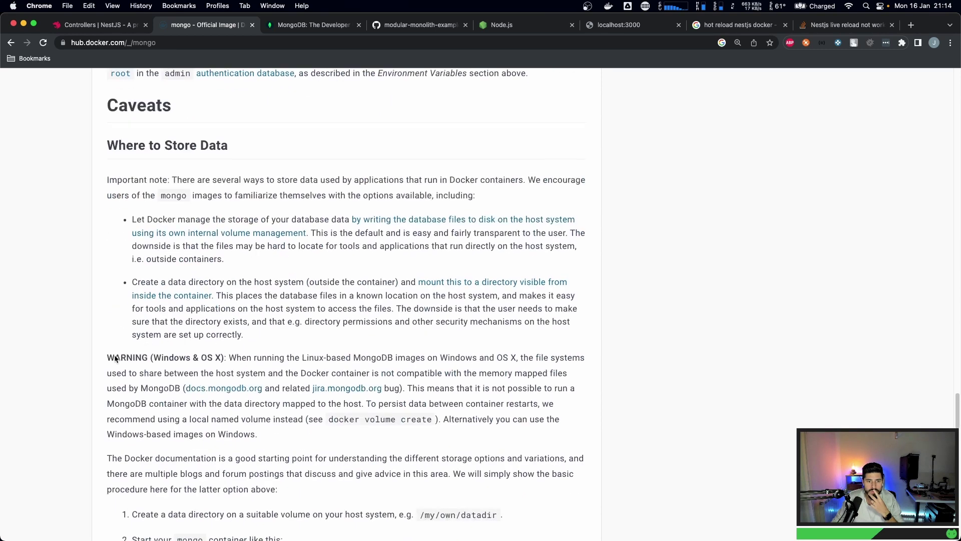
{"action": "scroll", "coordinate": [114, 356], "scroll_direction": "down", "scroll_amount": 12}
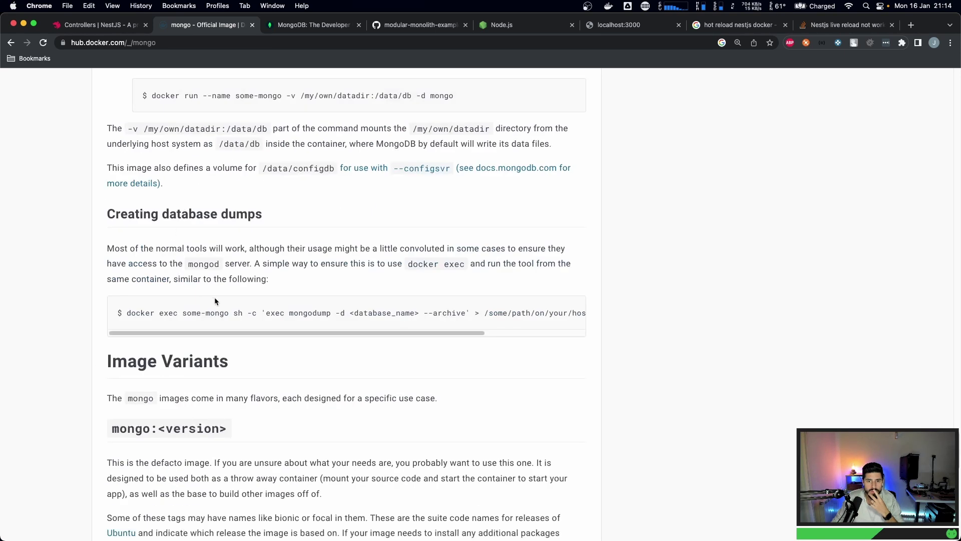
{"action": "scroll", "coordinate": [275, 335], "scroll_direction": "right", "scroll_amount": 3}
{"action": "scroll", "coordinate": [167, 339], "scroll_direction": "down", "scroll_amount": 9}
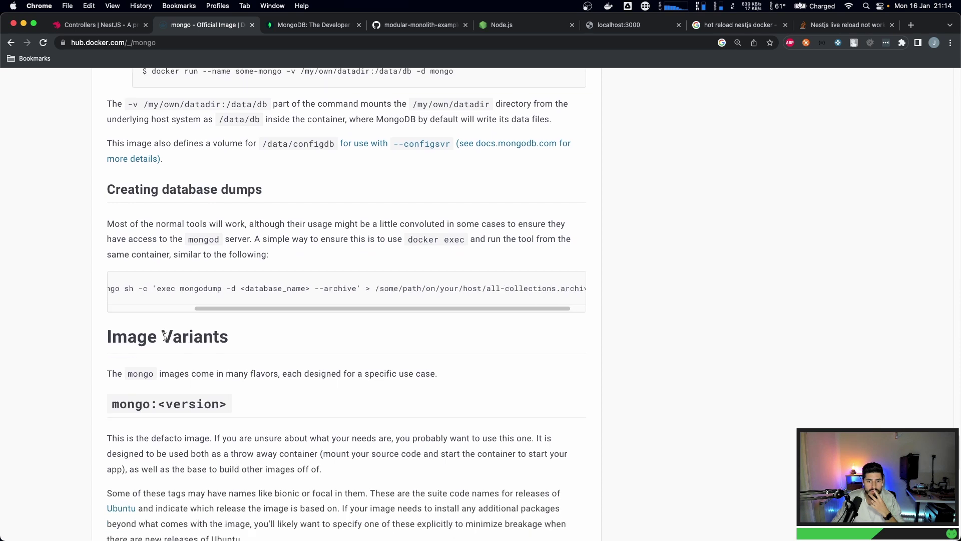
{"action": "scroll", "coordinate": [164, 337], "scroll_direction": "up", "scroll_amount": 20}
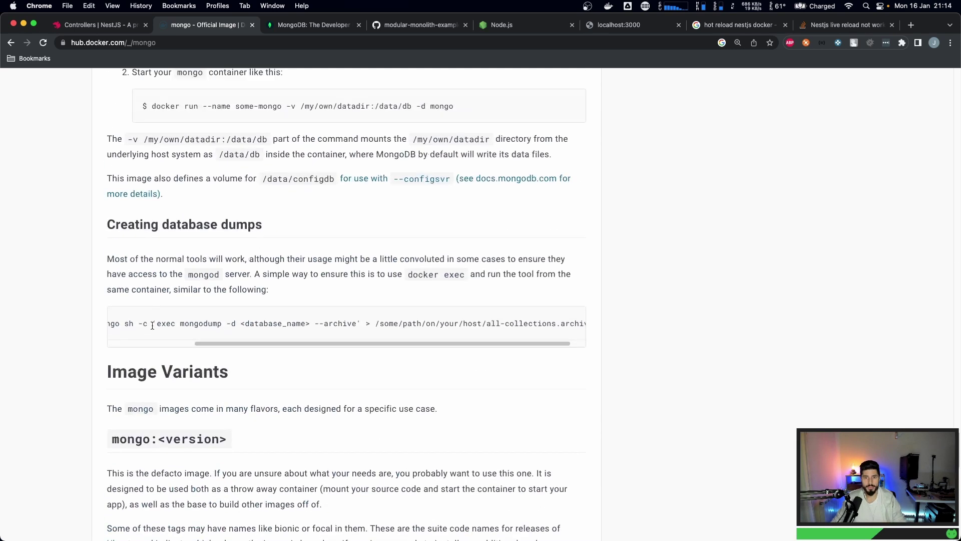
{"action": "scroll", "coordinate": [154, 312], "scroll_direction": "up", "scroll_amount": 20}
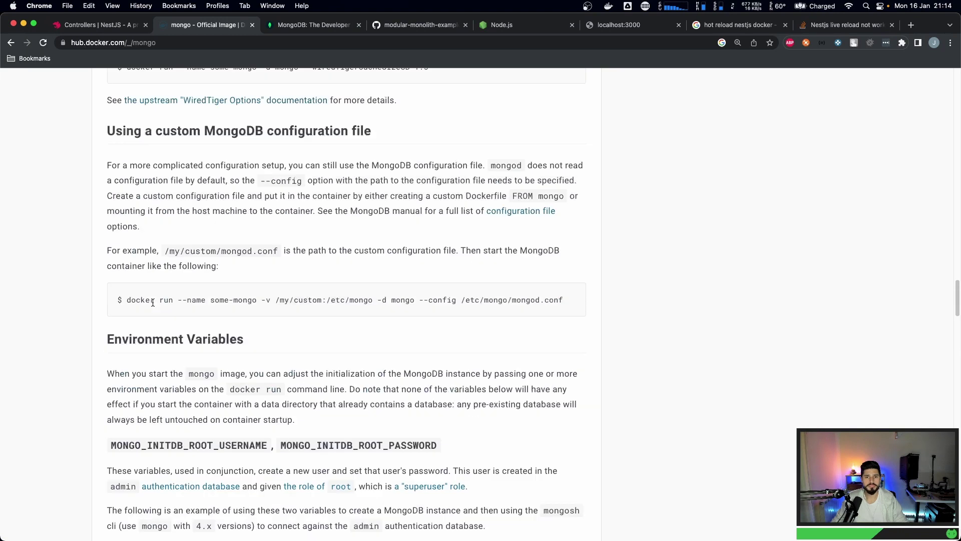
{"action": "scroll", "coordinate": [152, 301], "scroll_direction": "up", "scroll_amount": 15}
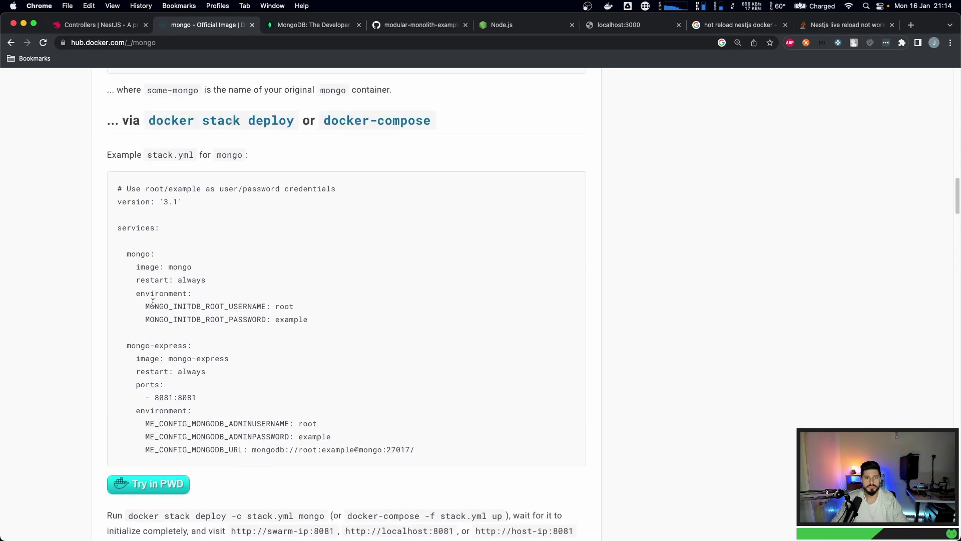
{"action": "key", "text": "super+Tab"}
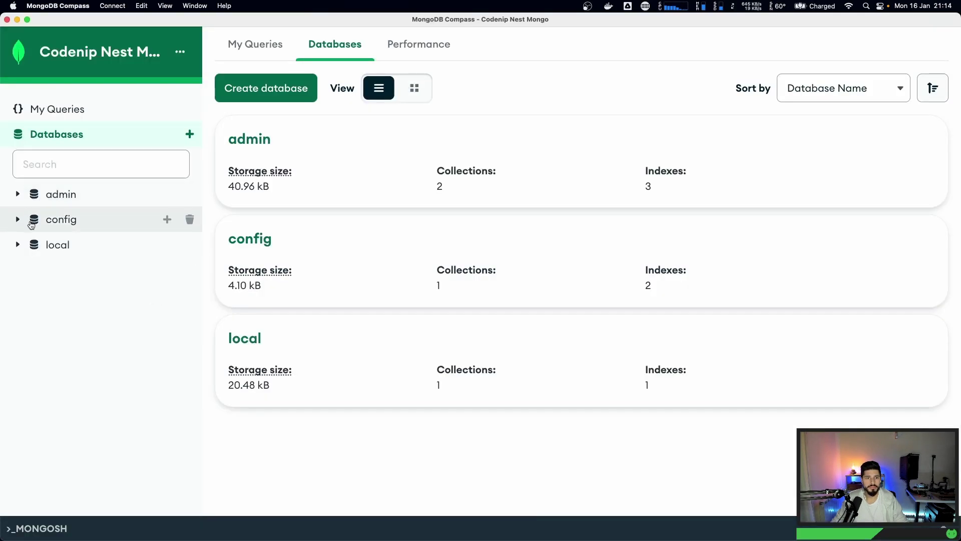
- Open Create Collection for the local database and enter the name people
{"action": "left_click", "coordinate": [20, 245]}
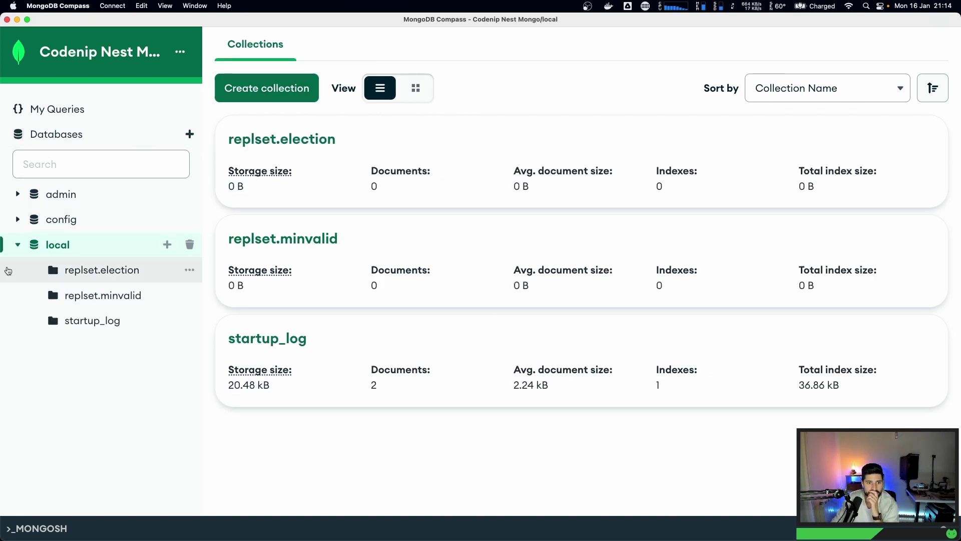
{"action": "left_click", "coordinate": [18, 247]}
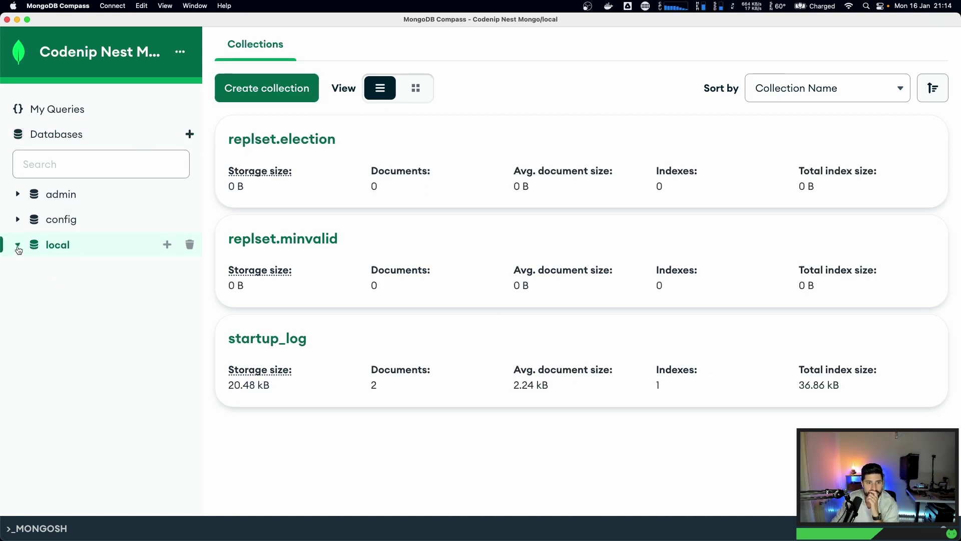
{"action": "left_click", "coordinate": [272, 89]}
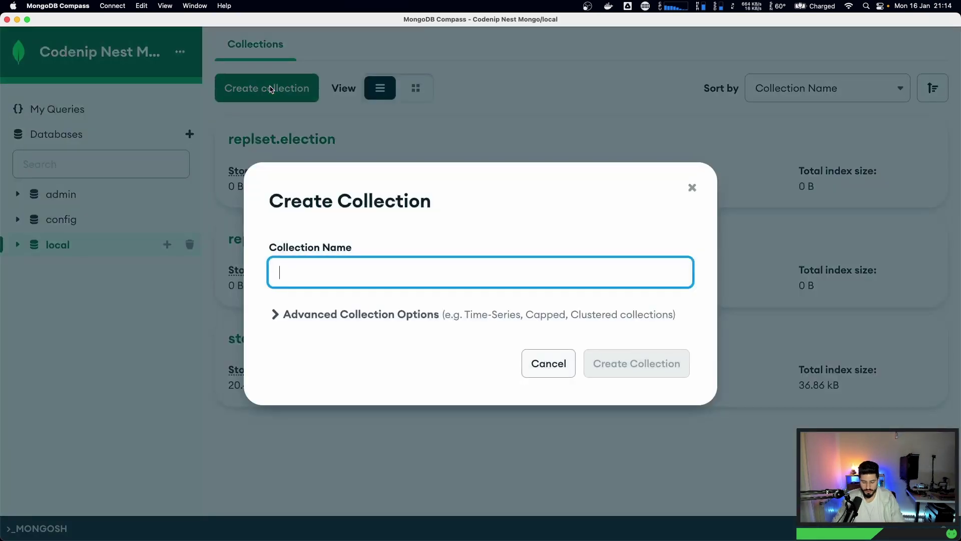
{"action": "type", "text": "people"}
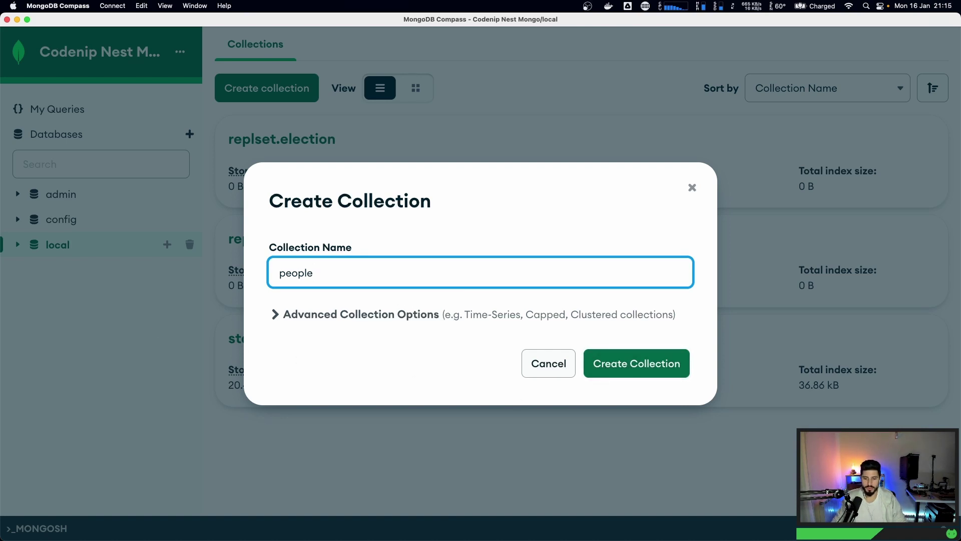
{"action": "key", "text": "super+Tab"}
- Search 'create collection mongo from docker compose' and open the Stack Overflow result
{"action": "left_click", "coordinate": [911, 25]}
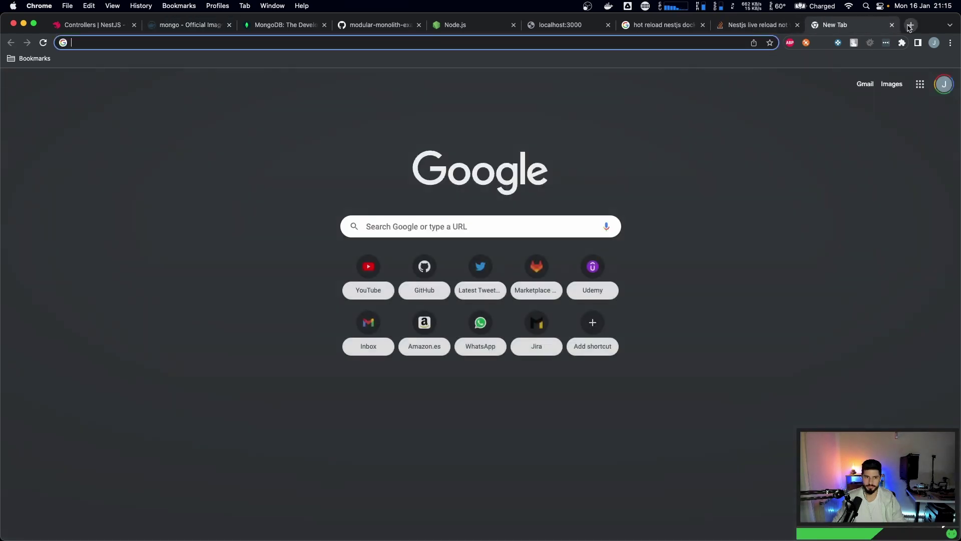
{"action": "type", "text": "create collection mongo"}
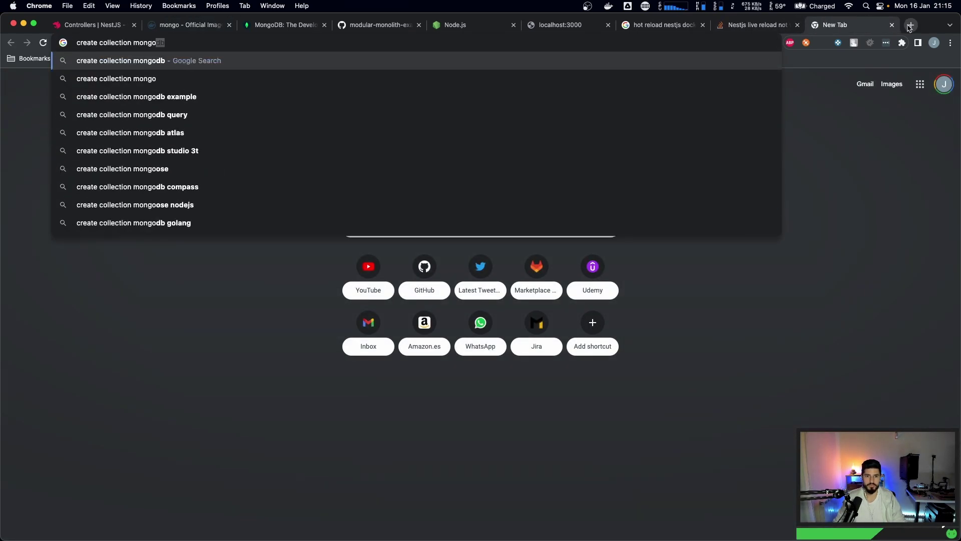
{"action": "type", "text": " from docker"}
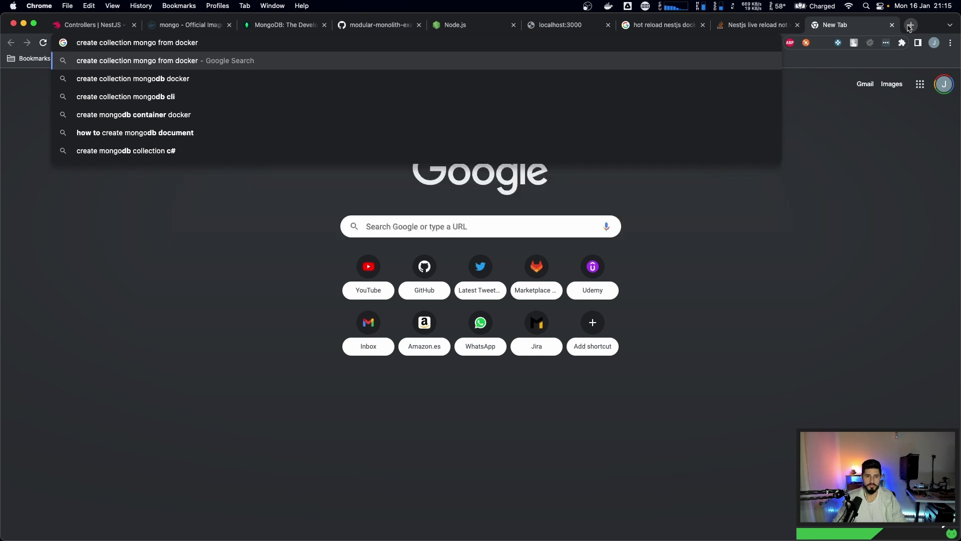
{"action": "type", "text": " compose"}
{"action": "key", "text": "Return"}
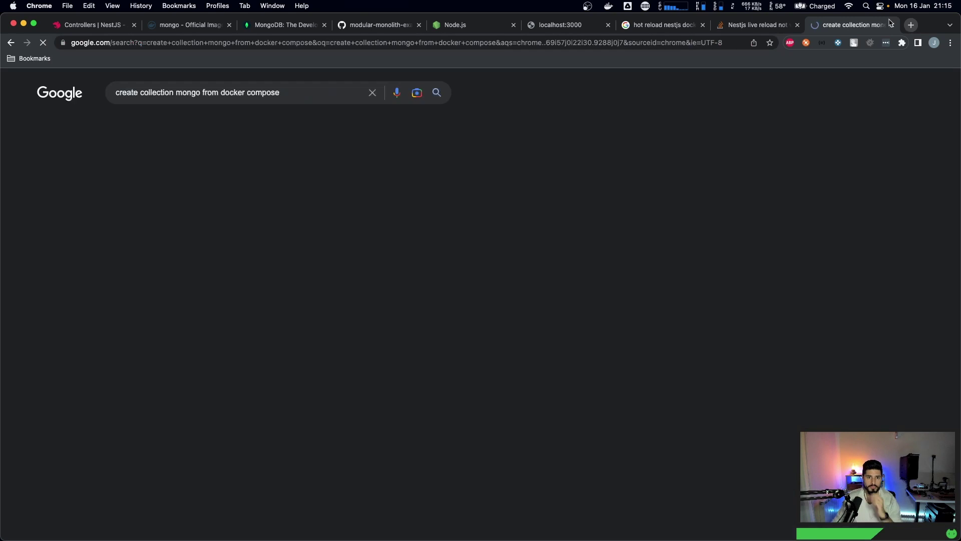
{"action": "left_click", "coordinate": [224, 164]}
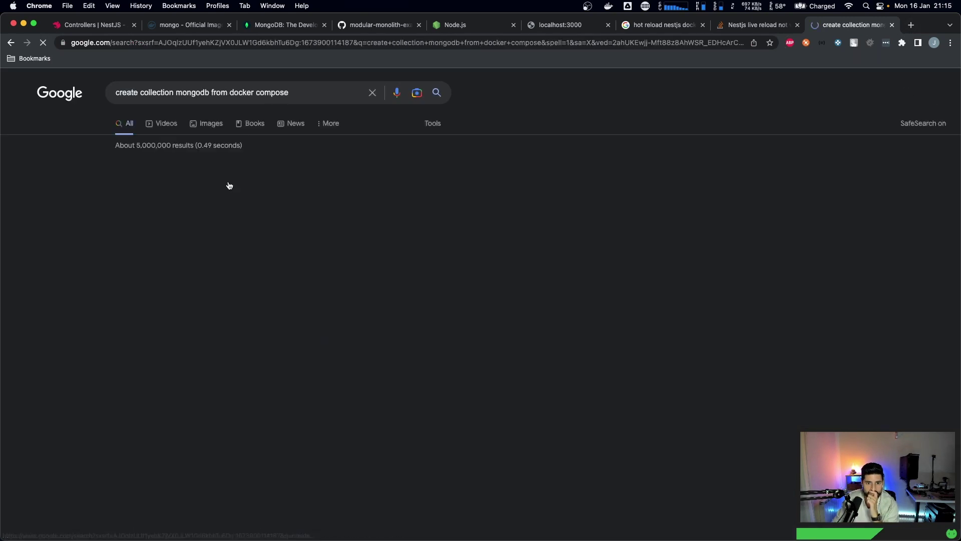
{"action": "left_click", "coordinate": [222, 184], "text": "shift+super"}
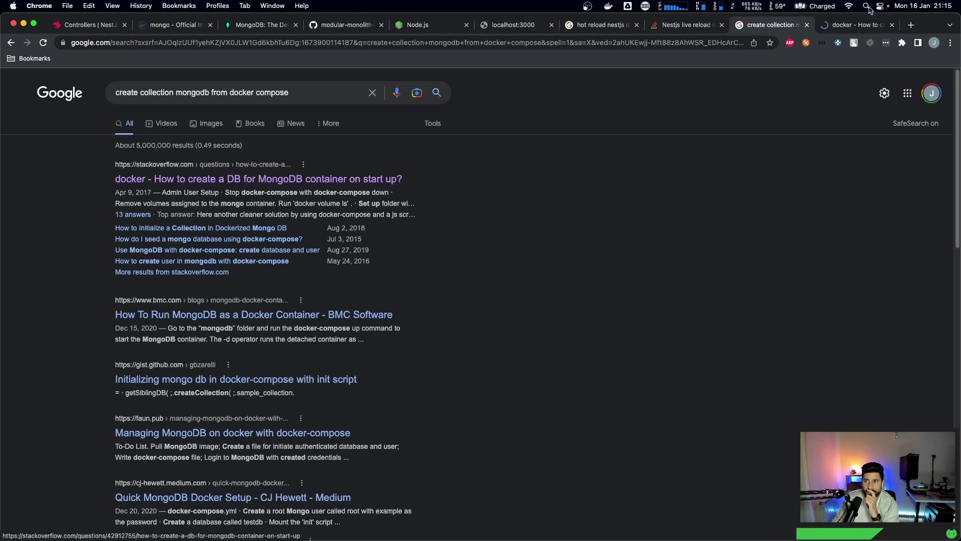
- Highlight MONGO_INITDB_DATABASE in the top answer, then cancel Compass's people collection dialog
{"action": "double_click", "coordinate": [312, 282]}
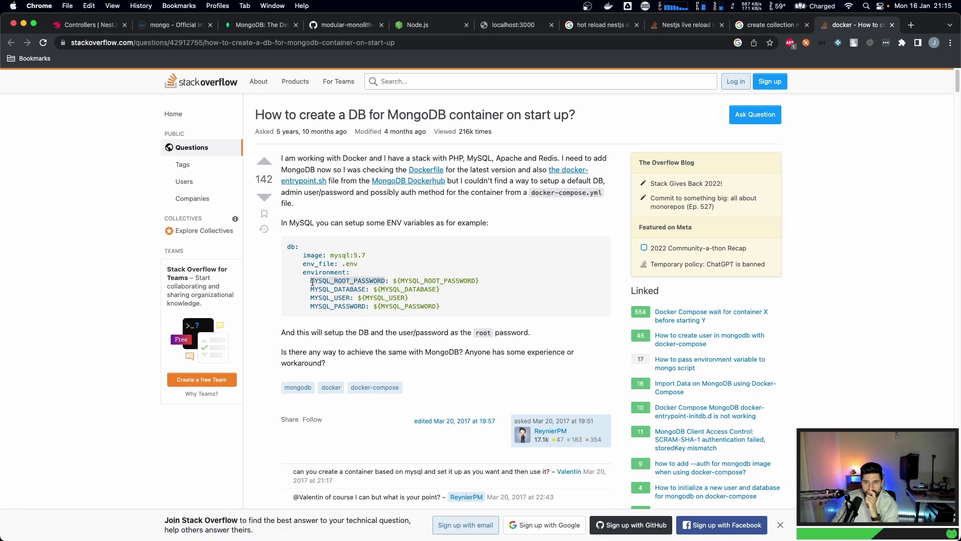
{"action": "scroll", "coordinate": [215, 338], "scroll_direction": "down", "scroll_amount": 12}
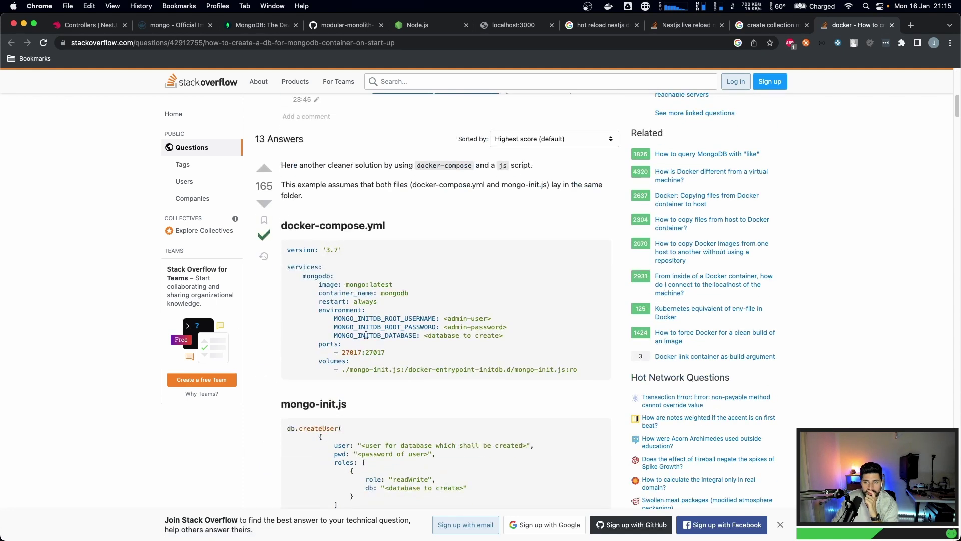
{"action": "double_click", "coordinate": [366, 334]}
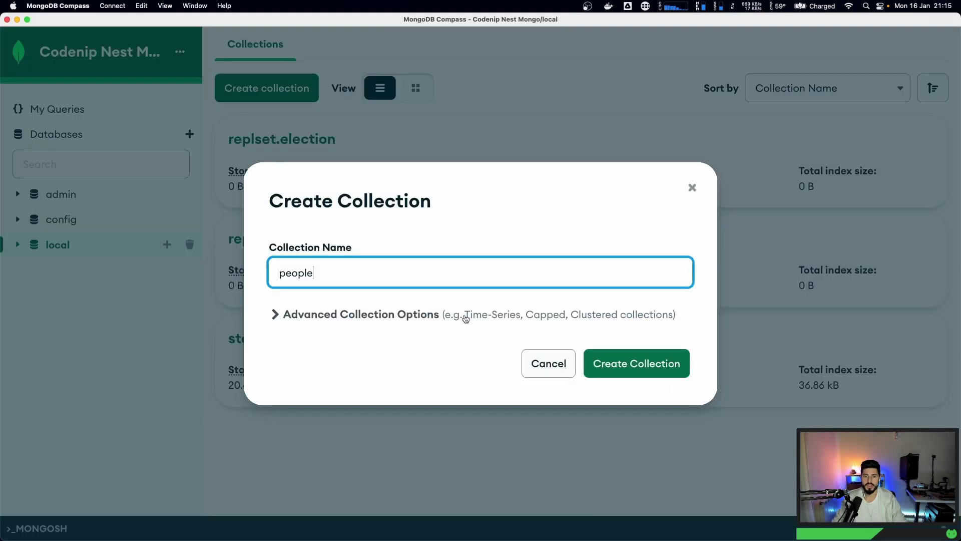
{"action": "left_click", "coordinate": [569, 363]}
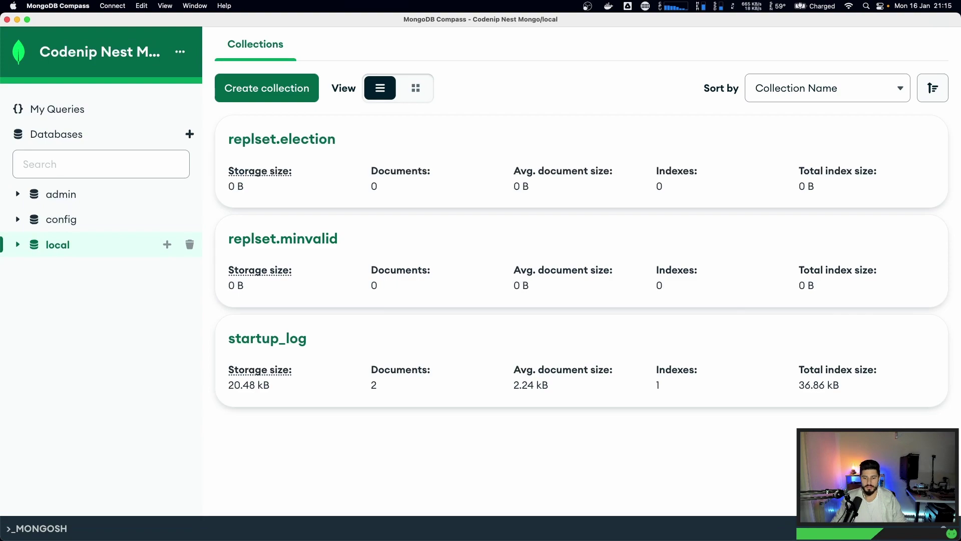
{"action": "key", "text": "super+Tab"}
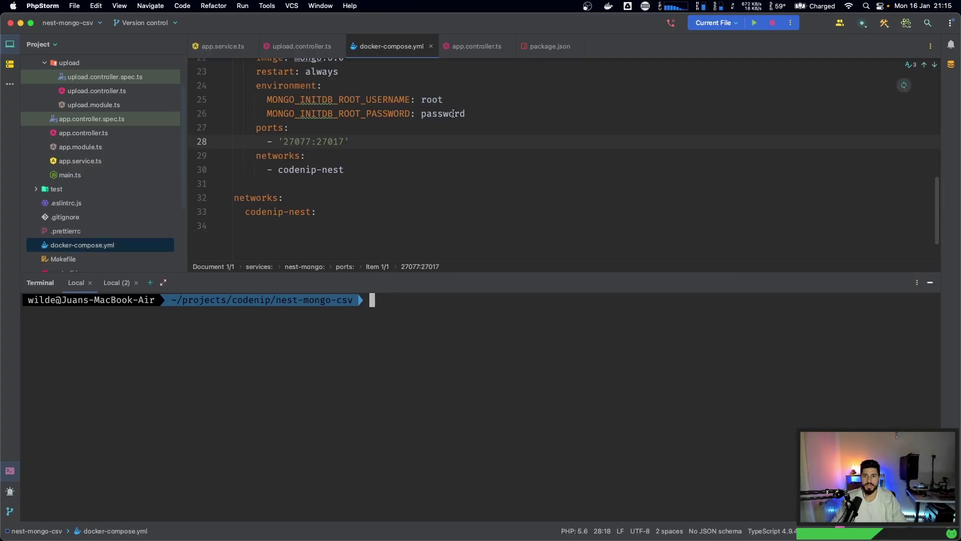
- Add 'MONGO_INITDB_DATABASE: people' under the root password line in docker-compose.yml
{"action": "left_click", "coordinate": [483, 114]}
{"action": "key", "text": "Return"}
{"action": "type", "text": "MONGO_INITDB_DATABASE"}
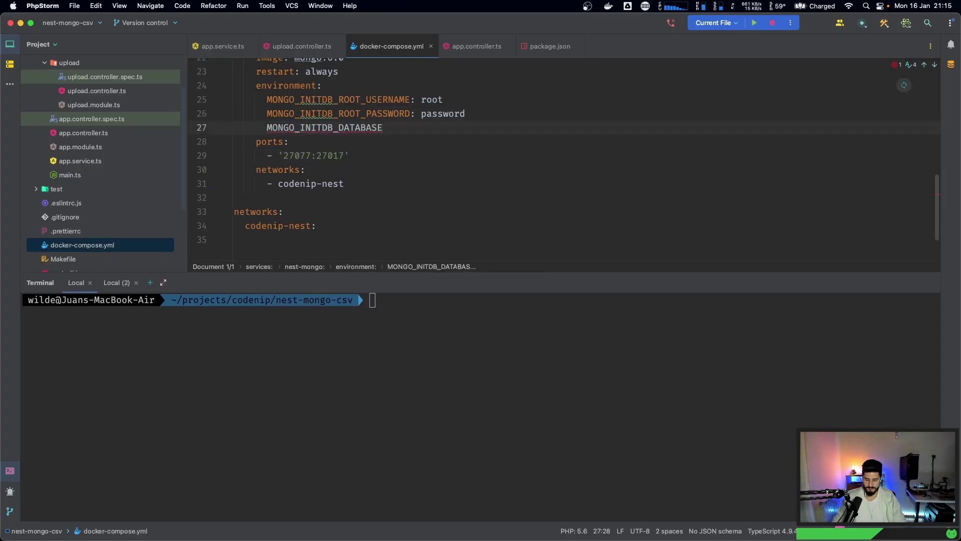
{"action": "type", "text": ": people"}
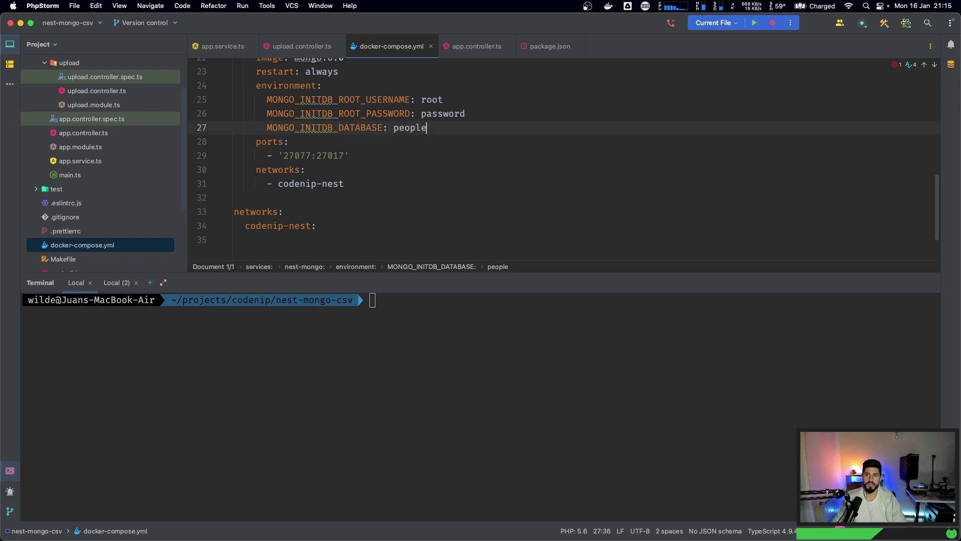
- Restart the containers with make restart, then return to the Stack Overflow answer
{"action": "triple_click", "coordinate": [351, 353]}
{"action": "left_click", "coordinate": [351, 353]}
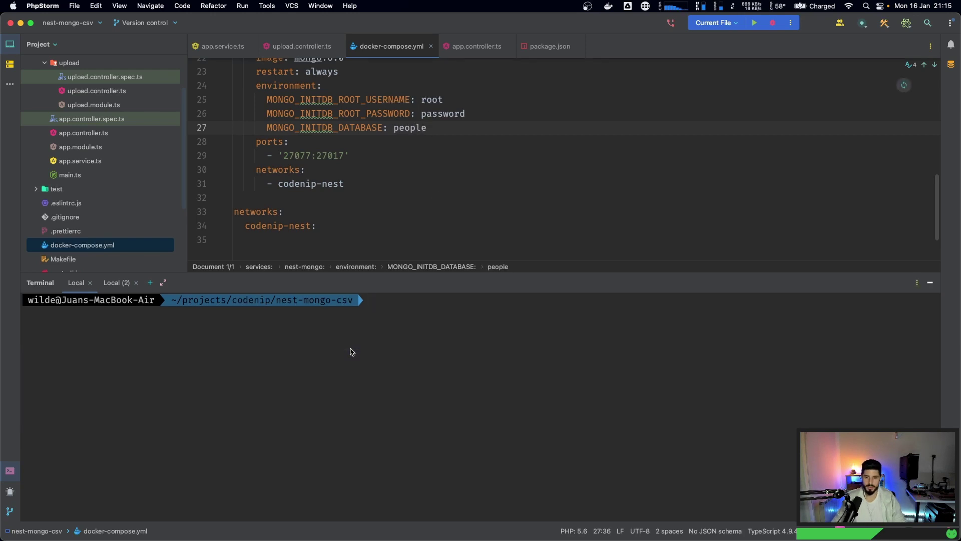
{"action": "type", "text": "make restart"}
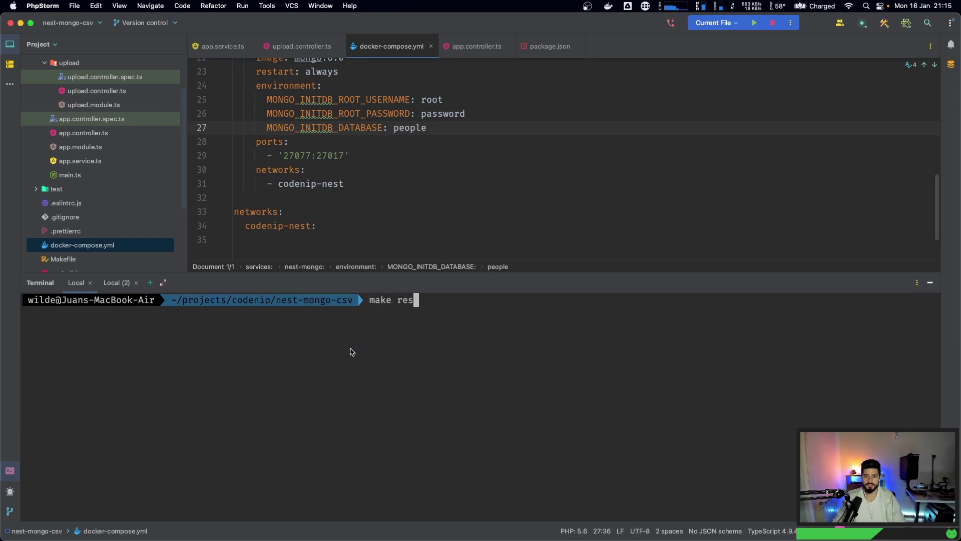
{"action": "key", "text": "Return"}
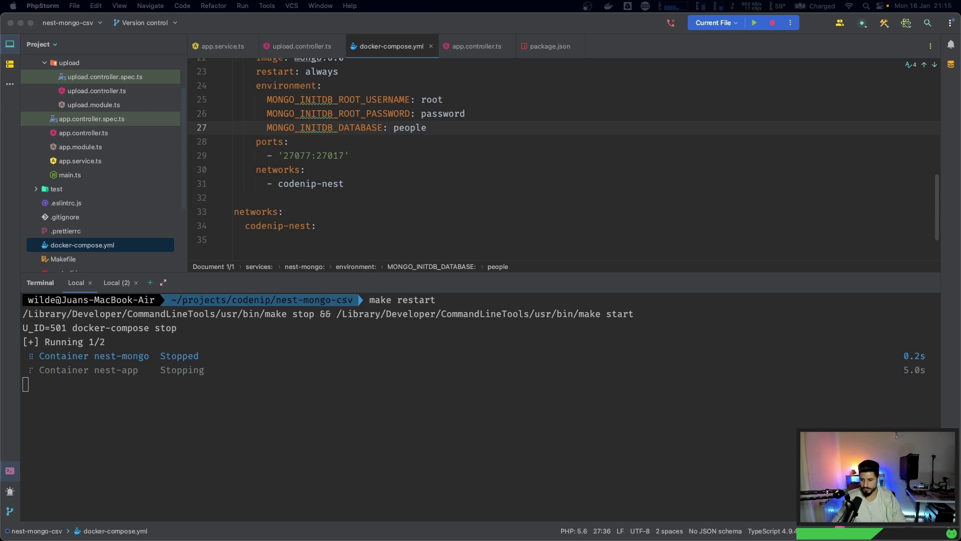
{"action": "left_click", "coordinate": [512, 393]}
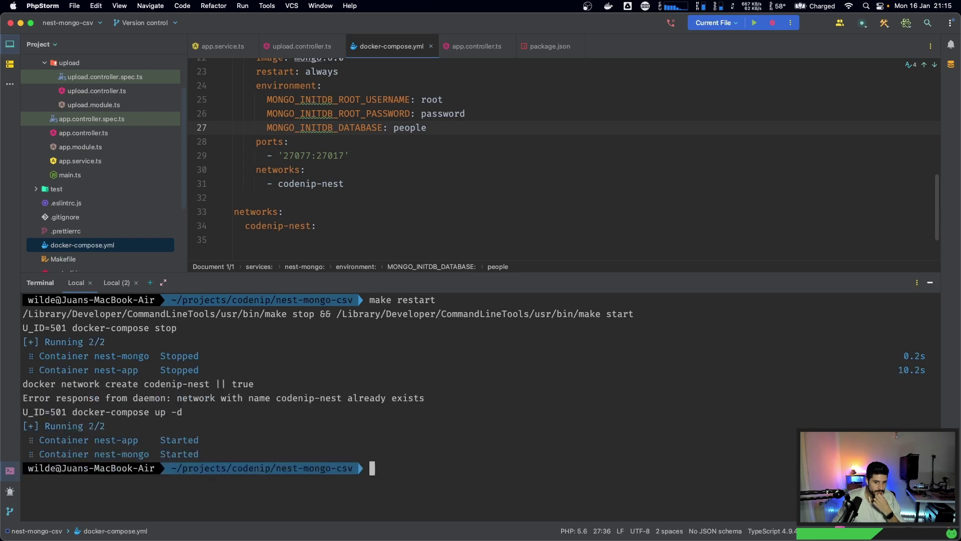
{"action": "key", "text": "super+Tab"}
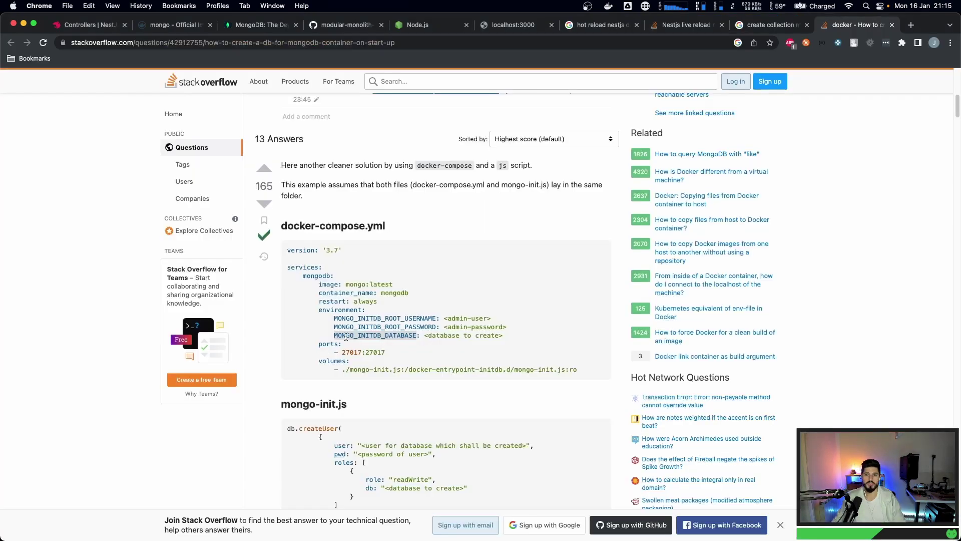
- Disconnect and reconnect Compass to localhost:27077, confirming only admin, config and local databases exist
{"action": "key", "text": "super+Tab"}
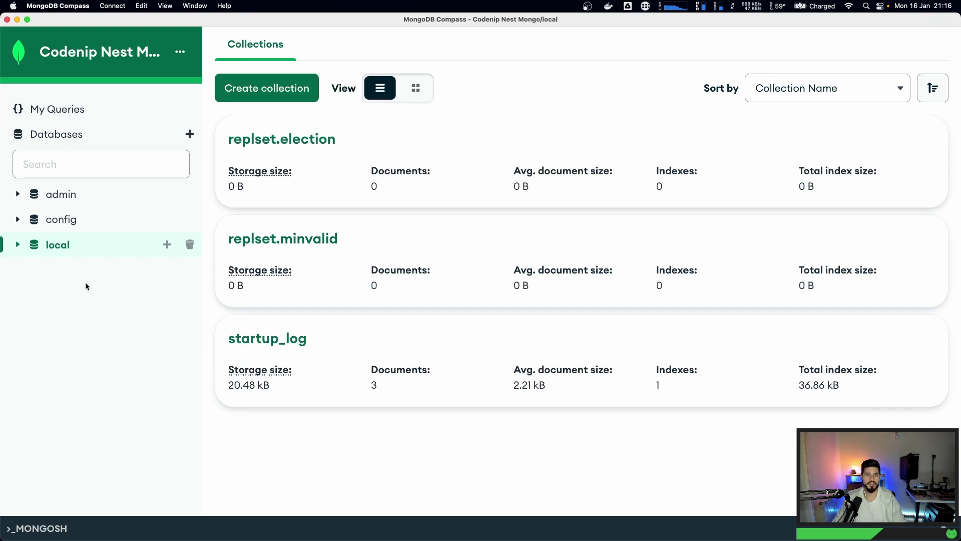
{"action": "left_click", "coordinate": [112, 6]}
{"action": "left_click", "coordinate": [111, 33]}
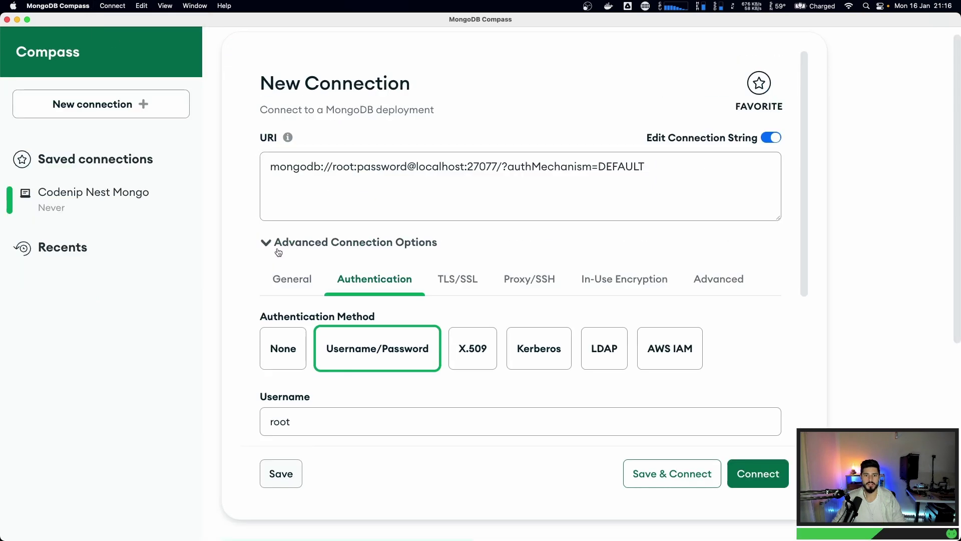
{"action": "left_click", "coordinate": [278, 249]}
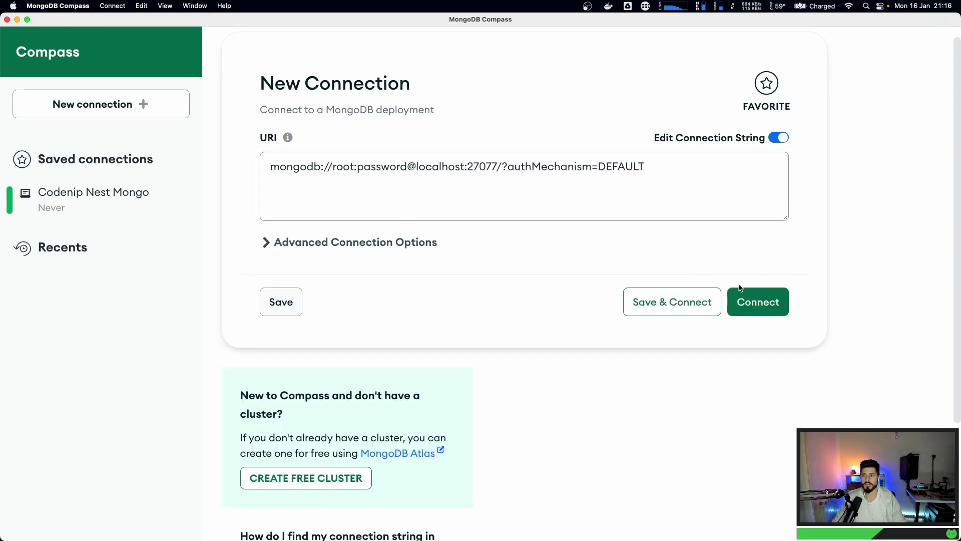
{"action": "left_click", "coordinate": [754, 302]}
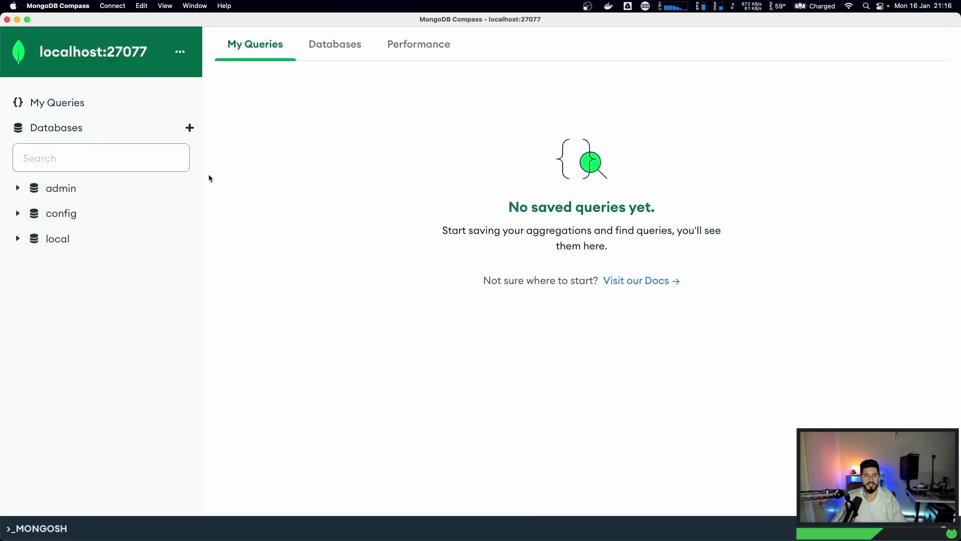
{"action": "left_click", "coordinate": [18, 239]}
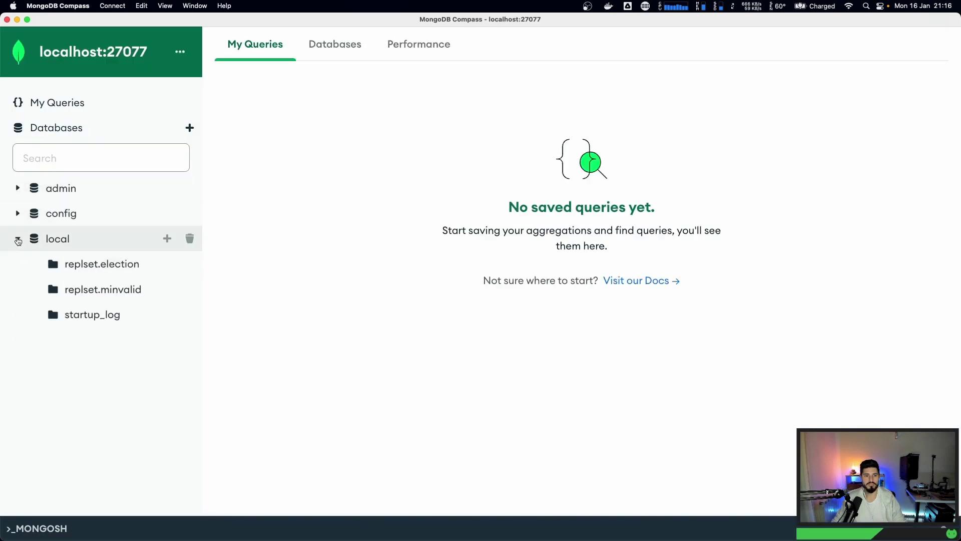
{"action": "left_click", "coordinate": [18, 239]}
{"action": "left_click", "coordinate": [51, 131]}
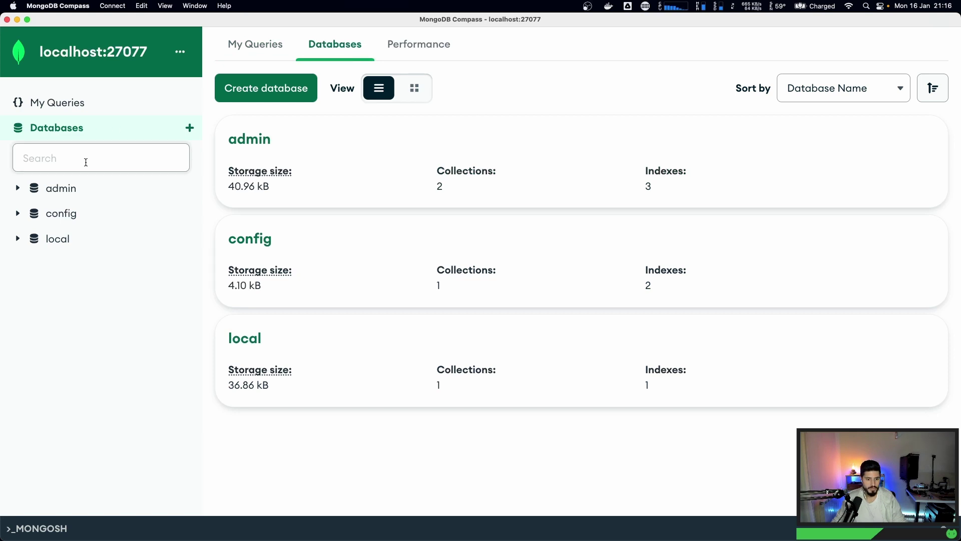
{"action": "key", "text": "super+Tab"}
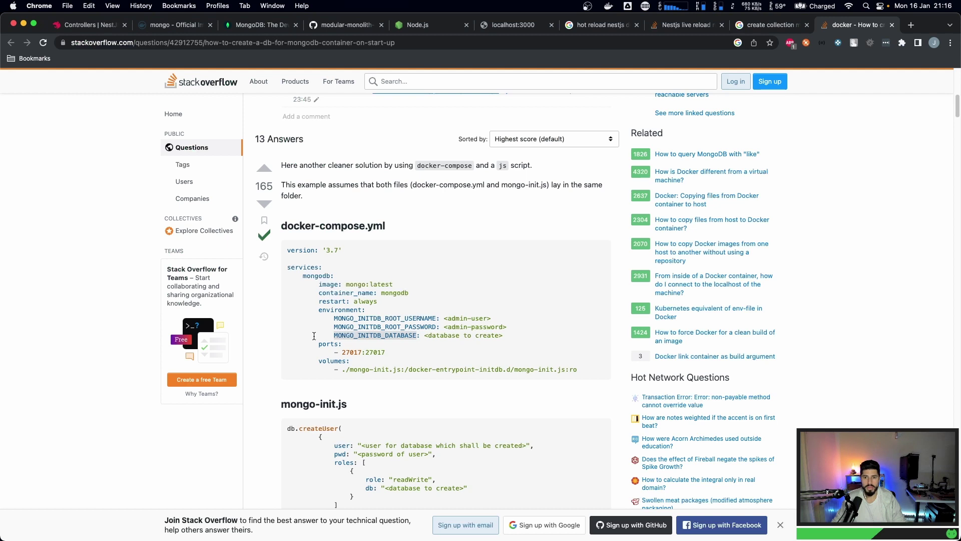
- Reread the answer's MONGO_INITDB_DATABASE example, then return to docker-compose.yml in PhpStorm
{"action": "left_click", "coordinate": [340, 335]}
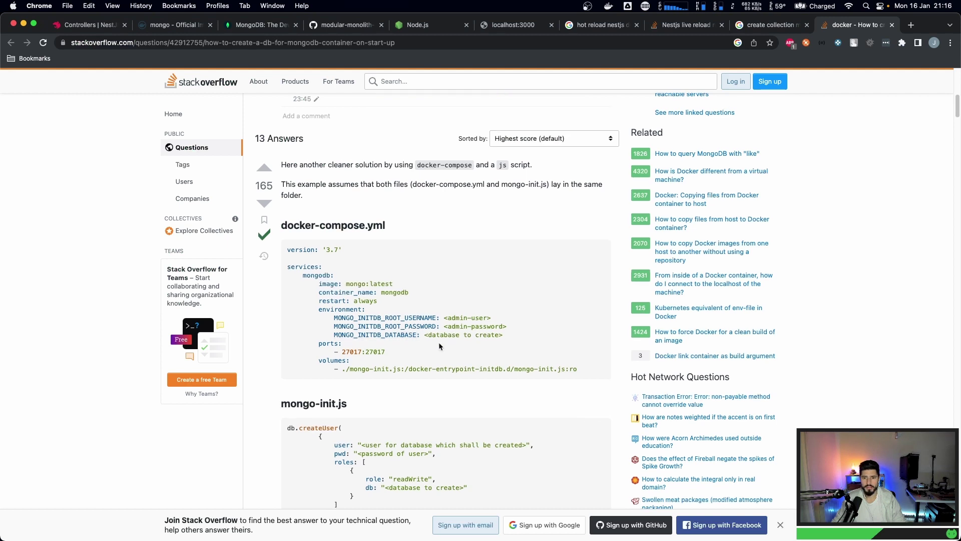
{"action": "scroll", "coordinate": [439, 343], "scroll_direction": "down", "scroll_amount": 2}
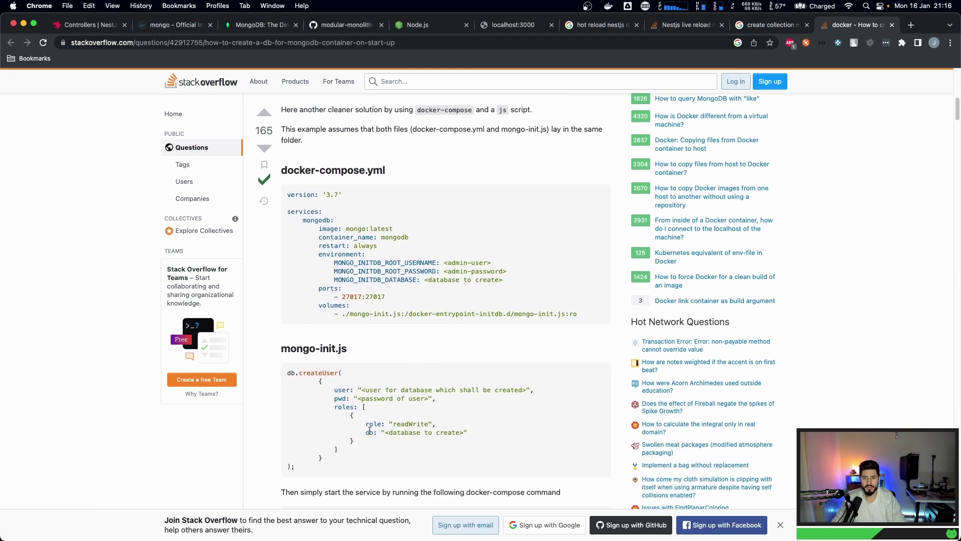
{"action": "scroll", "coordinate": [355, 413], "scroll_direction": "down", "scroll_amount": 6}
{"action": "scroll", "coordinate": [354, 415], "scroll_direction": "up", "scroll_amount": 6}
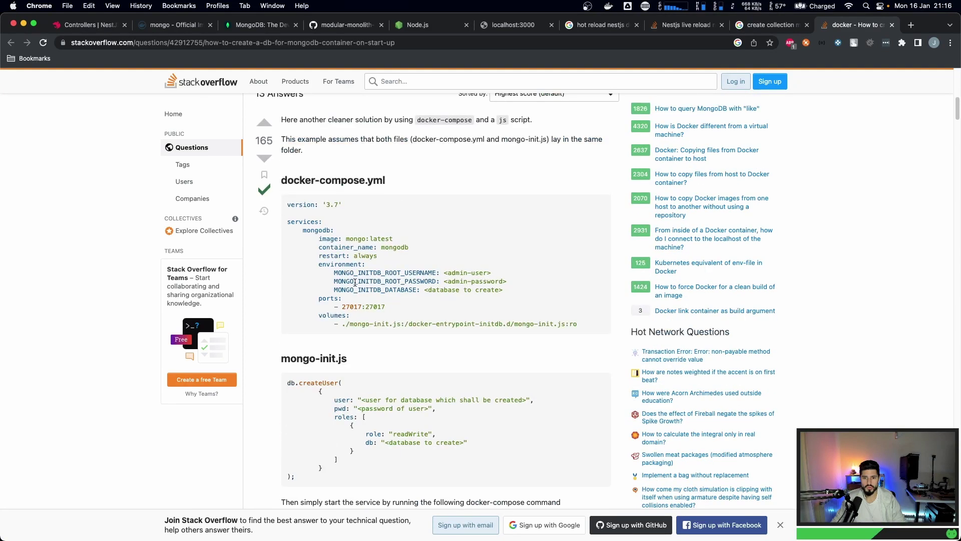
{"action": "double_click", "coordinate": [354, 290]}
{"action": "key", "text": "super+Tab"}
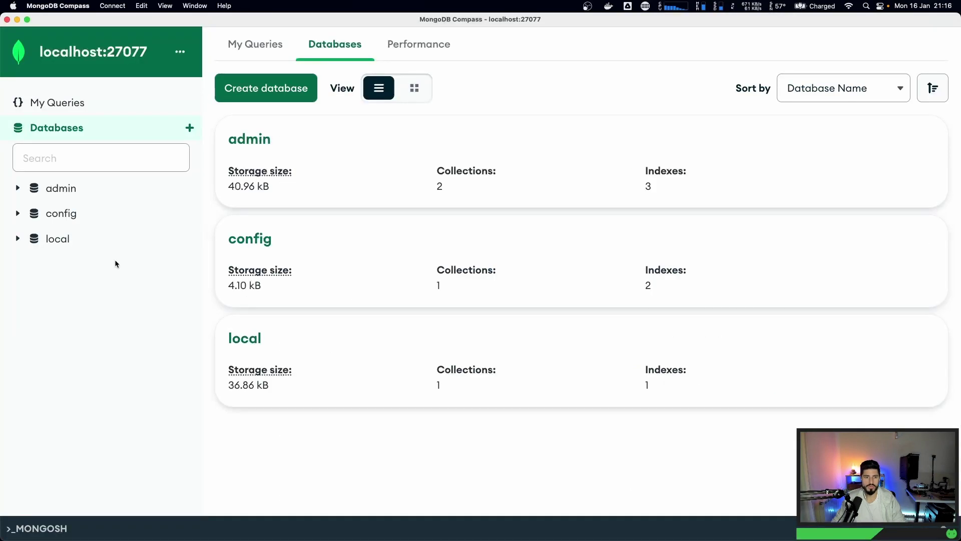
{"action": "key", "text": "super+Tab"}
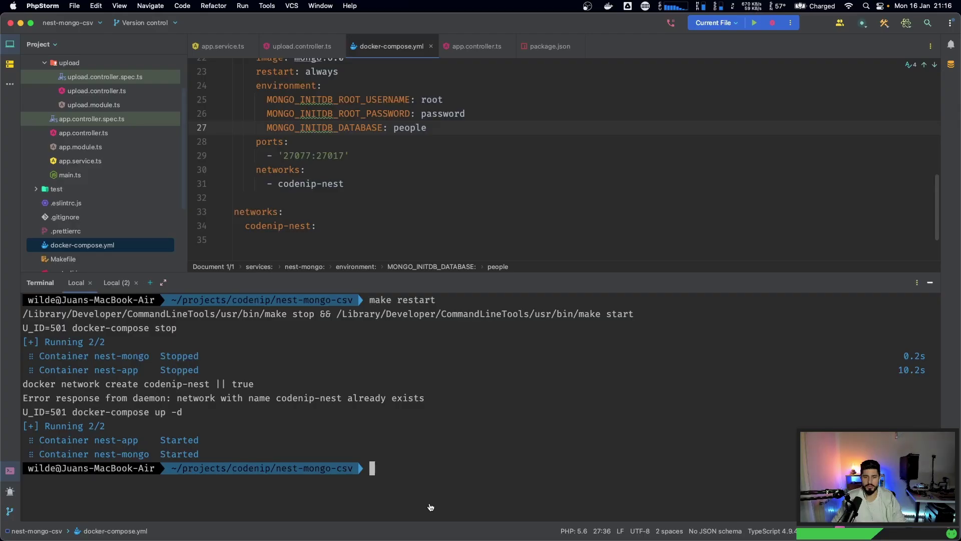
- Stop the nest-app and nest-mongo containers with make stop, then clear the terminal
{"action": "type", "text": "docker"}
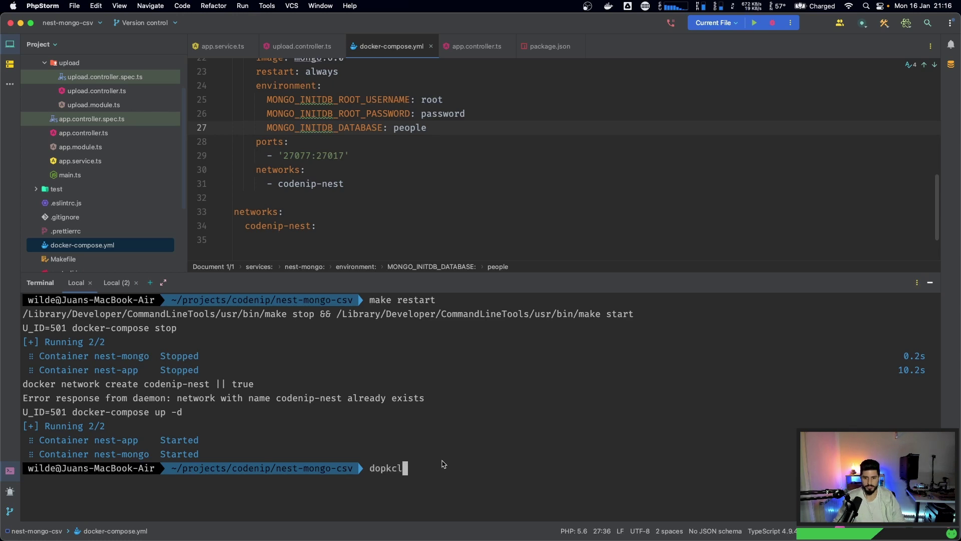
{"action": "key", "text": "BackSpace"}
{"action": "key", "text": "BackSpace"}
{"action": "key", "text": "BackSpace"}
{"action": "key", "text": "BackSpace"}
{"action": "type", "text": "cker"}
{"action": "scroll", "coordinate": [370, 176], "scroll_direction": "up", "scroll_amount": 1}
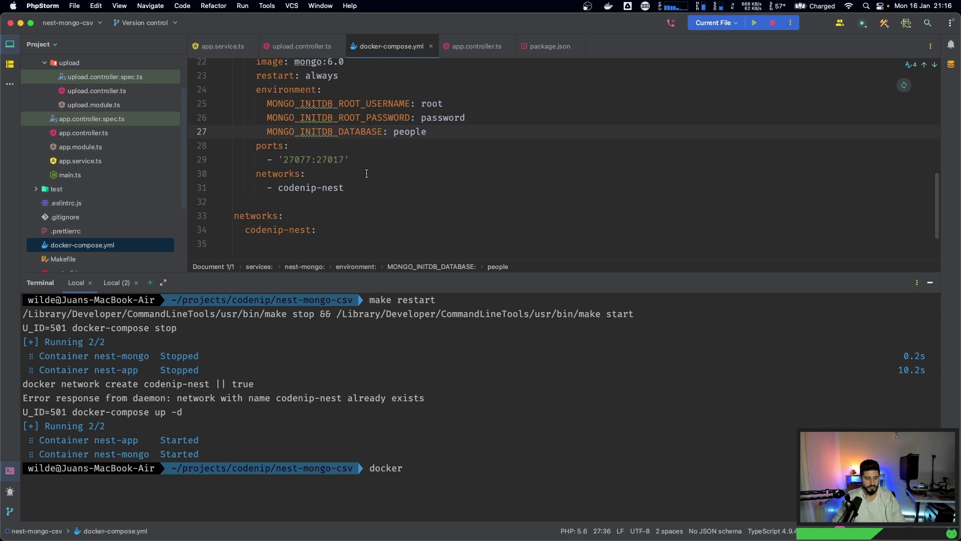
{"action": "key", "text": "BackSpace"}
{"action": "key", "text": "BackSpace"}
{"action": "key", "text": "BackSpace"}
{"action": "key", "text": "BackSpace"}
{"action": "key", "text": "BackSpace"}
{"action": "key", "text": "BackSpace"}
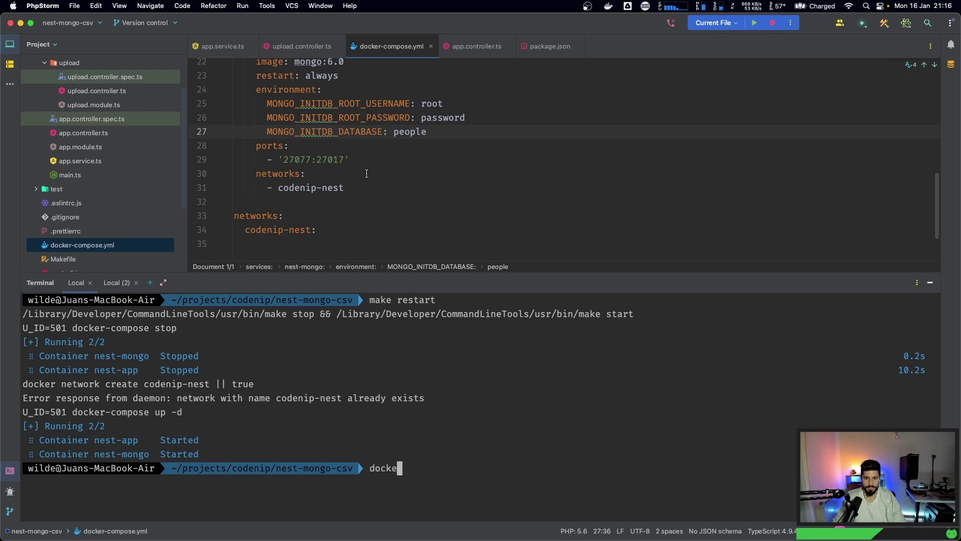
{"action": "type", "text": "m"}
{"action": "type", "text": "ake"}
{"action": "key", "text": "BackSpace"}
{"action": "key", "text": "BackSpace"}
{"action": "type", "text": "ke"}
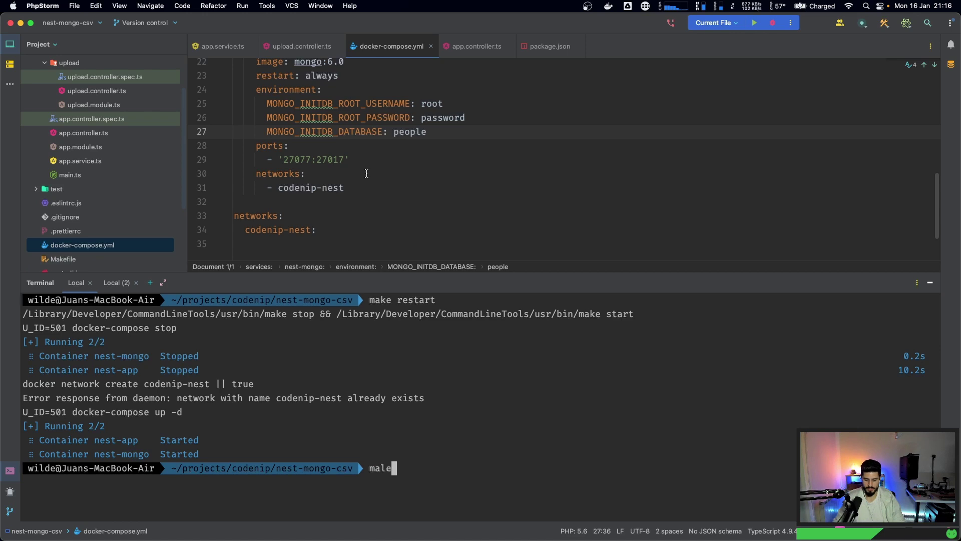
{"action": "key", "text": "BackSpace"}
{"action": "key", "text": "BackSpace"}
{"action": "type", "text": "ke stop"}
{"action": "key", "text": "Return"}
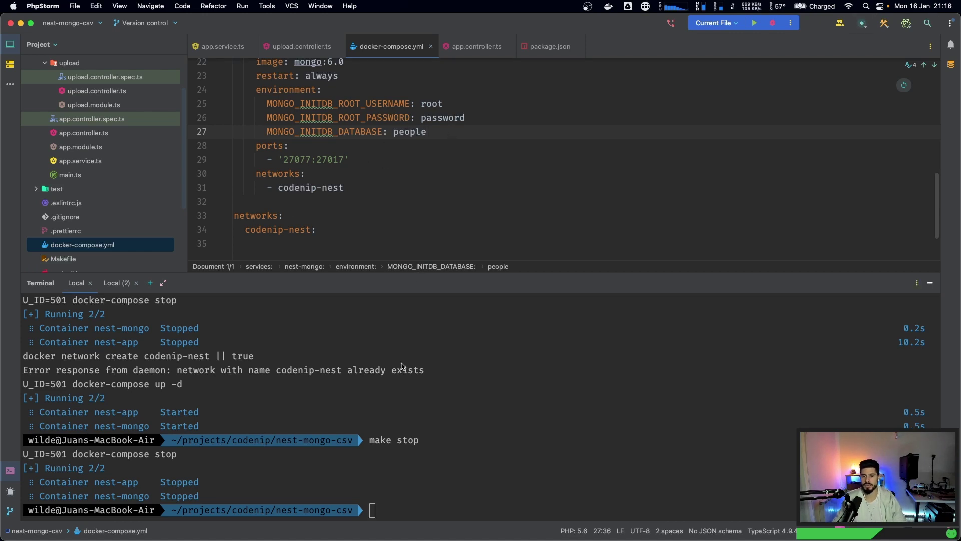
{"action": "type", "text": "clear"}
{"action": "key", "text": "Return"}
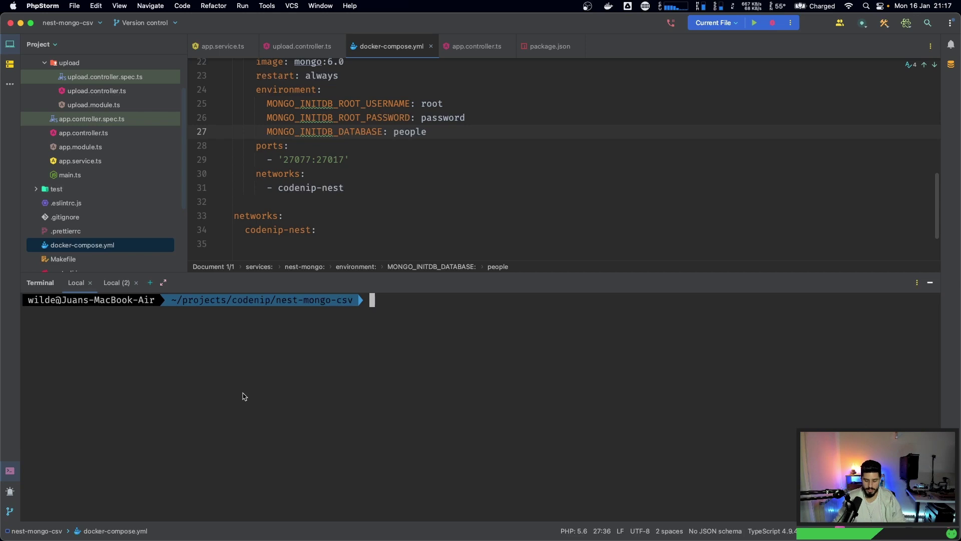
- Prune stopped Docker containers with docker container prune -f and check them with docker ps -a
{"action": "type", "text": "docker cont"}
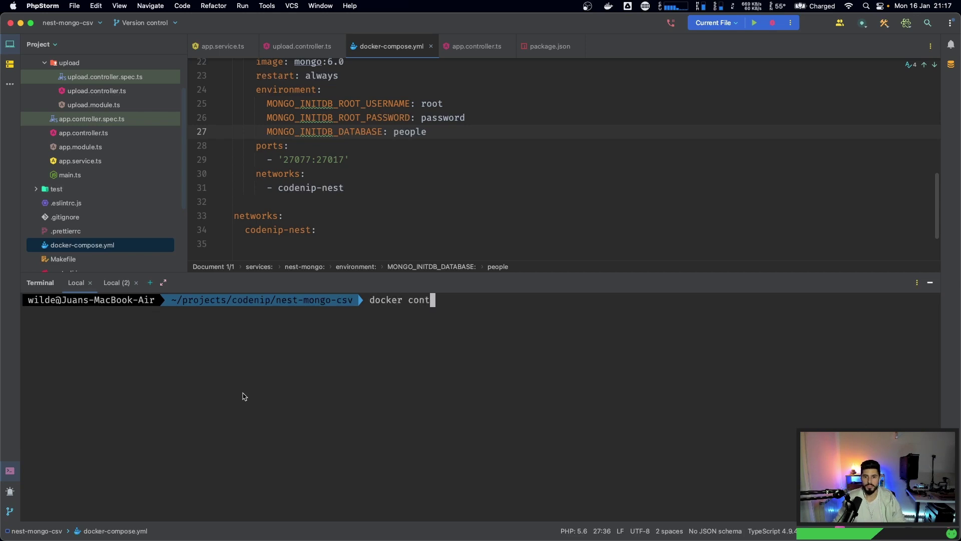
{"action": "type", "text": "ainer prune -f"}
{"action": "key", "text": "Return"}
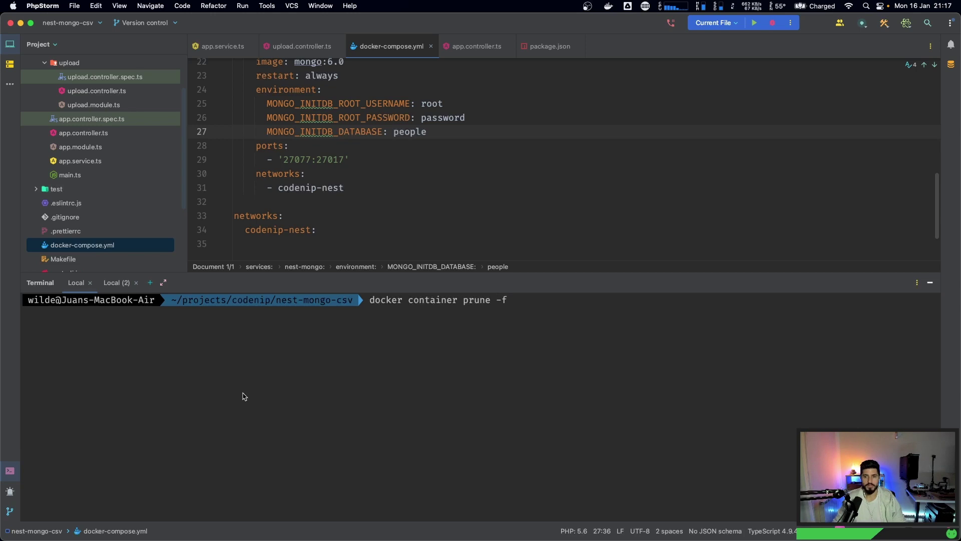
{"action": "type", "text": "clear"}
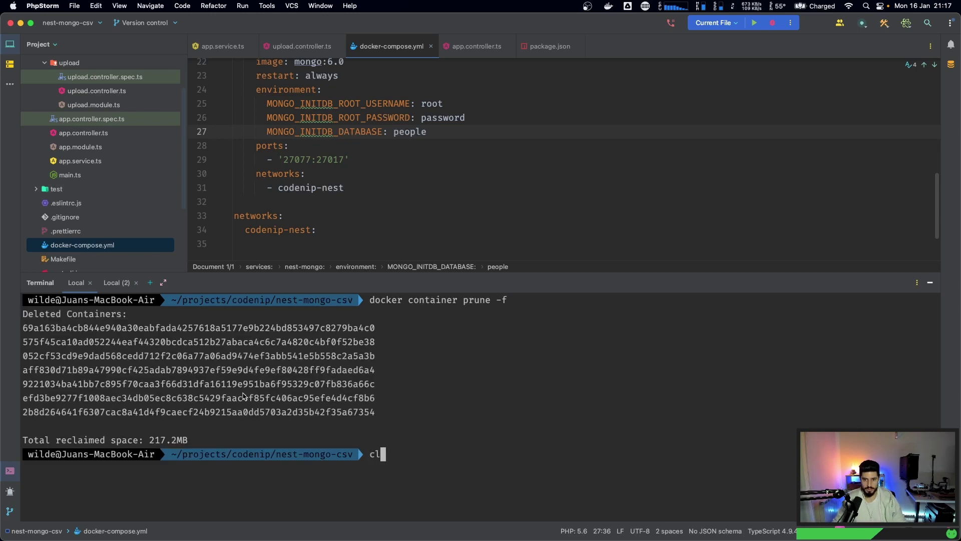
{"action": "key", "text": "Return"}
{"action": "type", "text": "docker ps"}
{"action": "key", "text": "Return"}
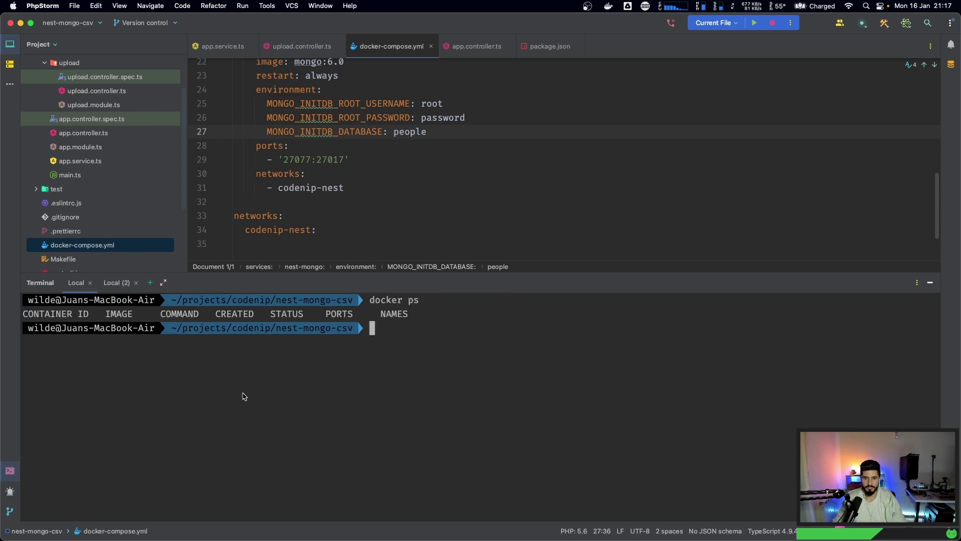
{"action": "key", "text": "Up"}
{"action": "type", "text": "-a"}
{"action": "key", "text": "Return"}
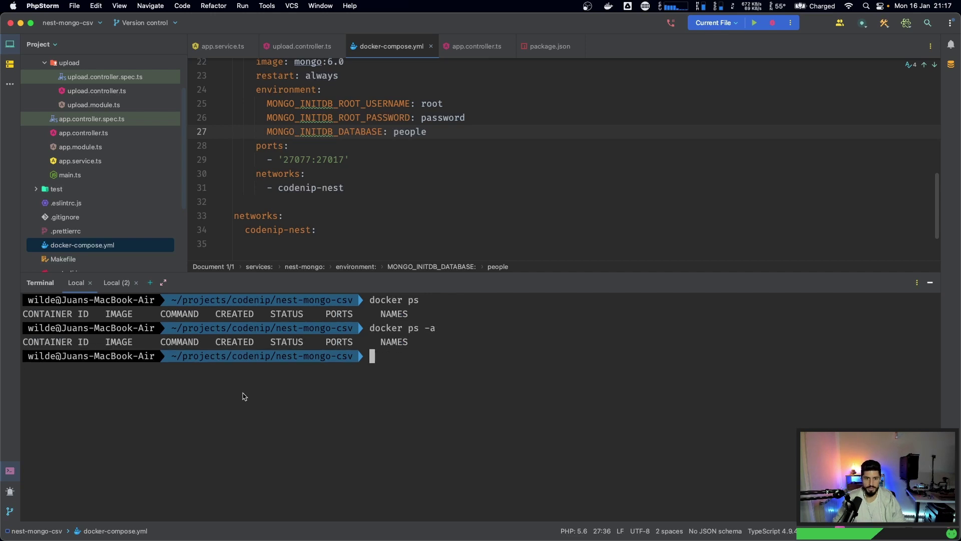
{"action": "type", "text": "clear"}
{"action": "key", "text": "Return"}
- Rebuild the project images with make build and relaunch the containers with make start
{"action": "type", "text": "make build"}
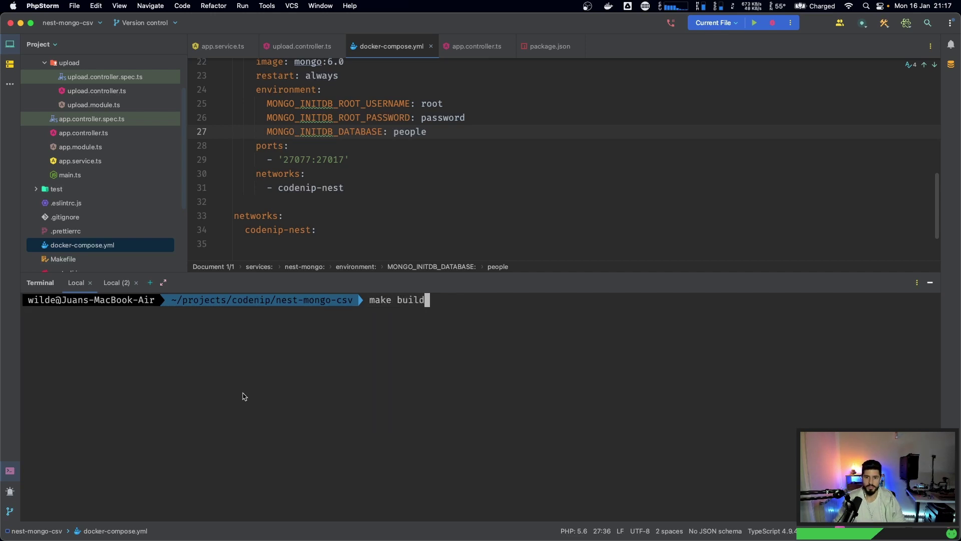
{"action": "key", "text": "Return"}
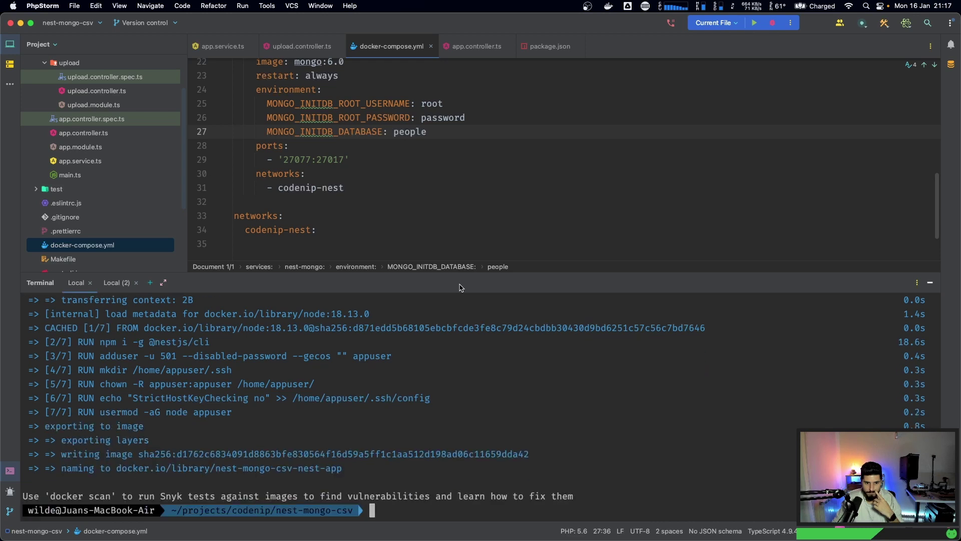
{"action": "type", "text": "make s"}
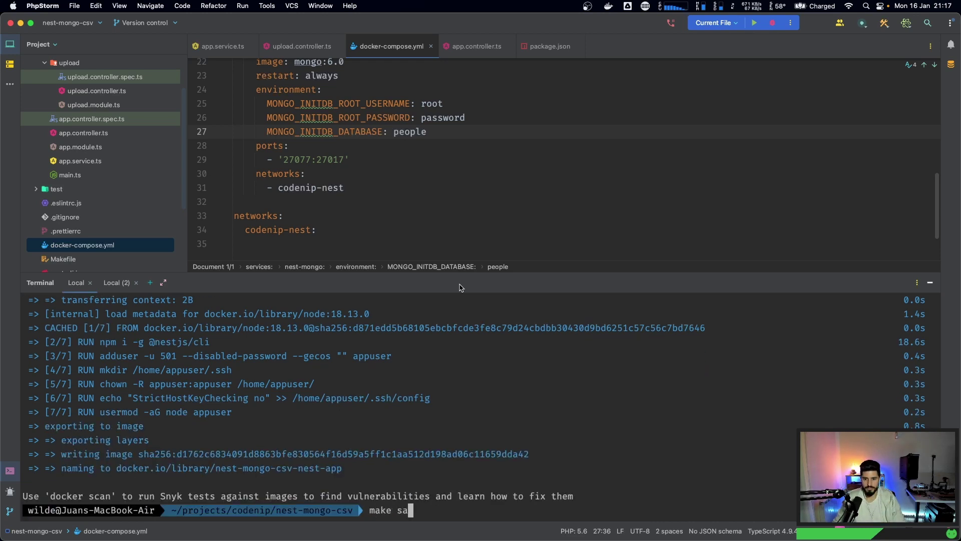
{"action": "type", "text": "tart"}
{"action": "key", "text": "Return"}
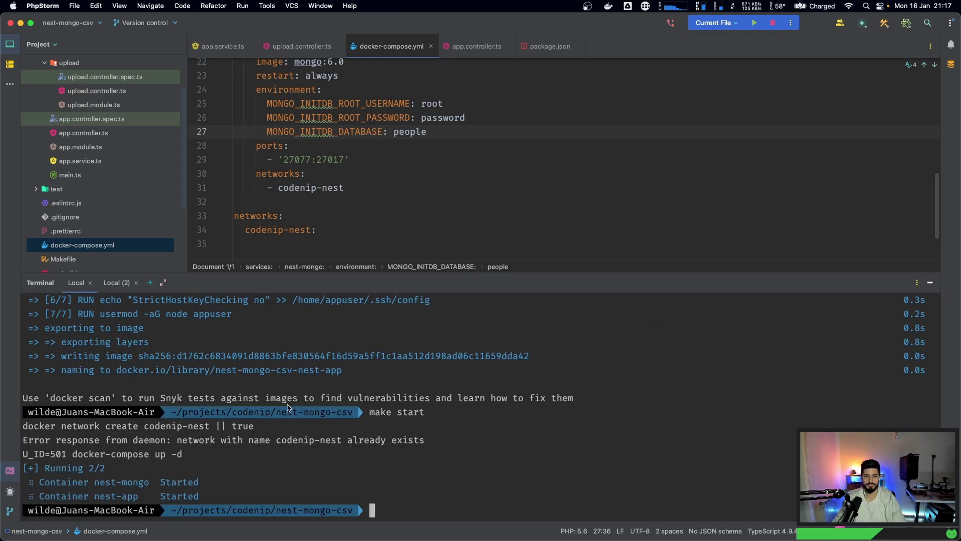
{"action": "key", "text": "ctrl+l"}
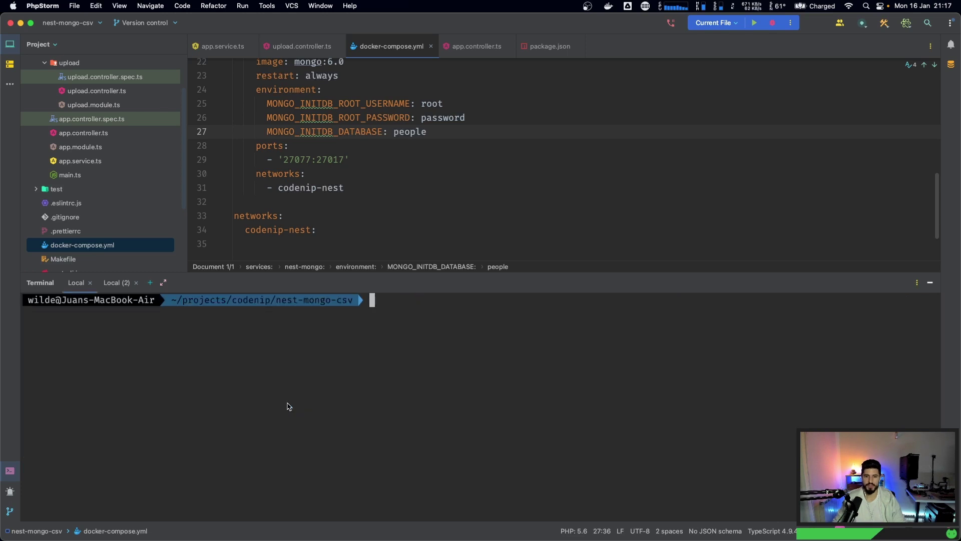
{"action": "type", "text": "make sto"}
{"action": "key", "text": "BackSpace"}
{"action": "key", "text": "BackSpace"}
{"action": "key", "text": "BackSpace"}
{"action": "key", "text": "BackSpace"}
{"action": "key", "text": "BackSpace"}
{"action": "key", "text": "BackSpace"}
{"action": "key", "text": "BackSpace"}
{"action": "key", "text": "BackSpace"}
- Confirm the containers run with docker ps, then reconnect Compass to localhost:27077
{"action": "type", "text": "docker ps"}
{"action": "key", "text": "Return"}
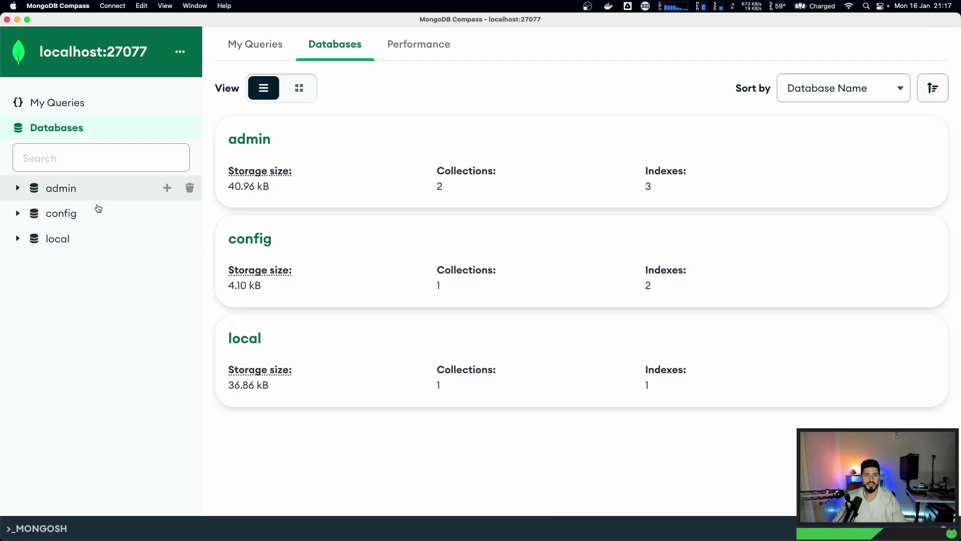
{"action": "left_click", "coordinate": [265, 50]}
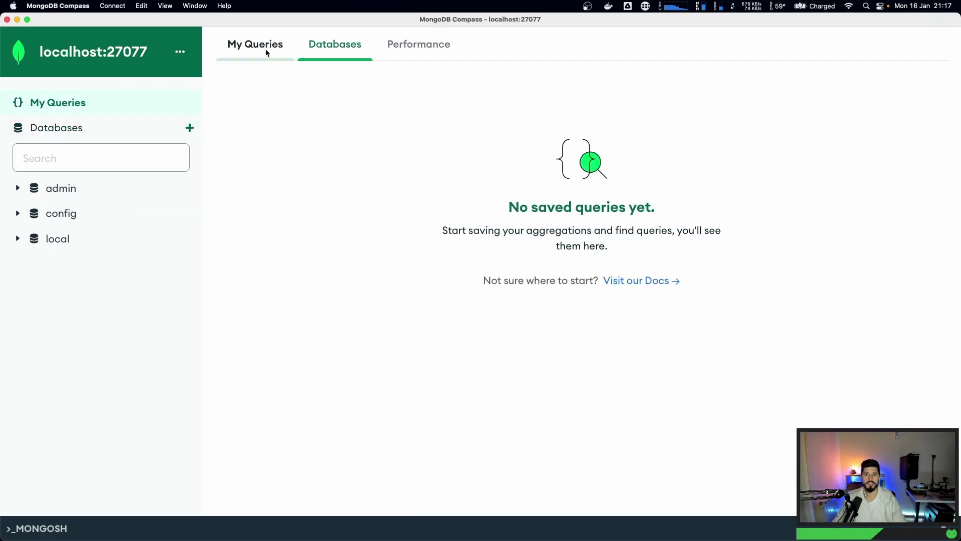
{"action": "left_click", "coordinate": [325, 49]}
{"action": "left_click", "coordinate": [112, 5]}
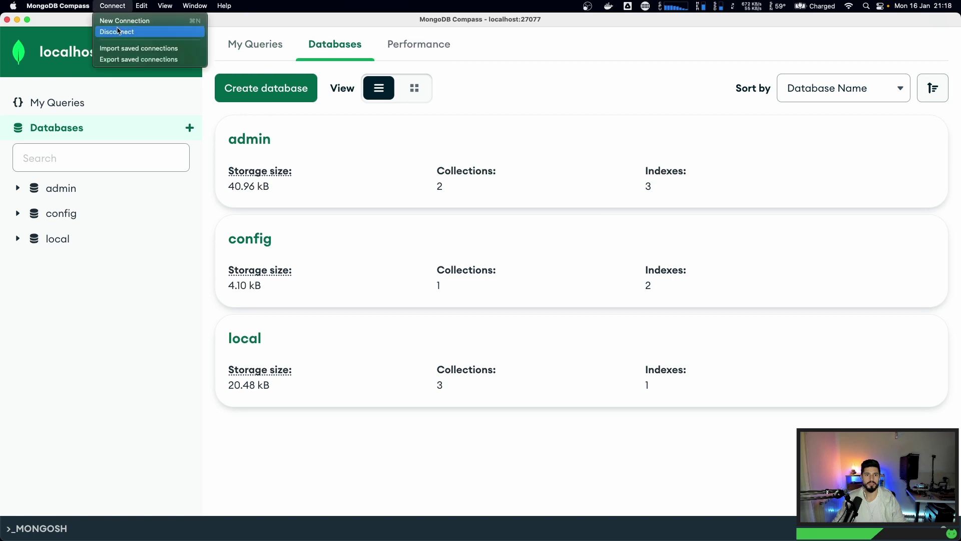
{"action": "left_click", "coordinate": [115, 30]}
{"action": "left_click", "coordinate": [112, 5]}
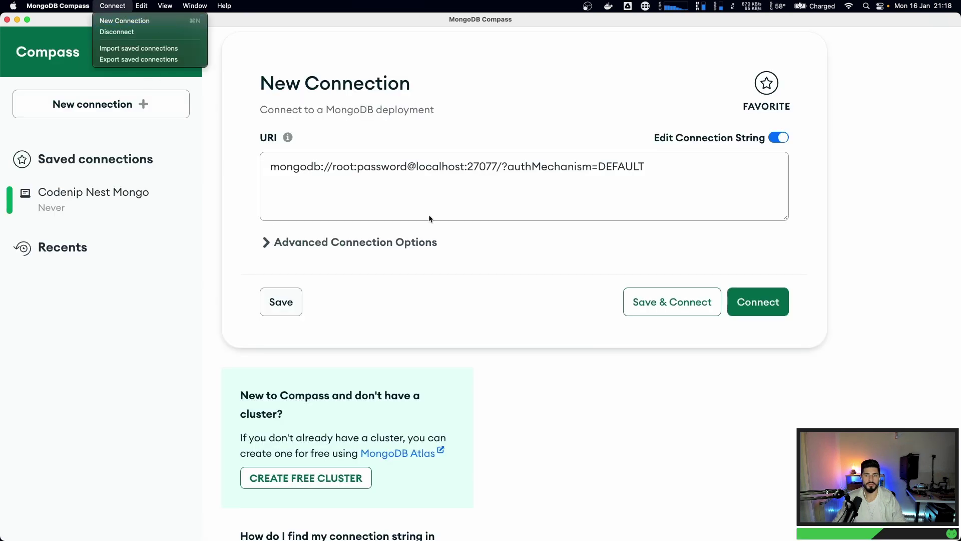
{"action": "left_click", "coordinate": [437, 201]}
{"action": "left_click", "coordinate": [756, 302]}
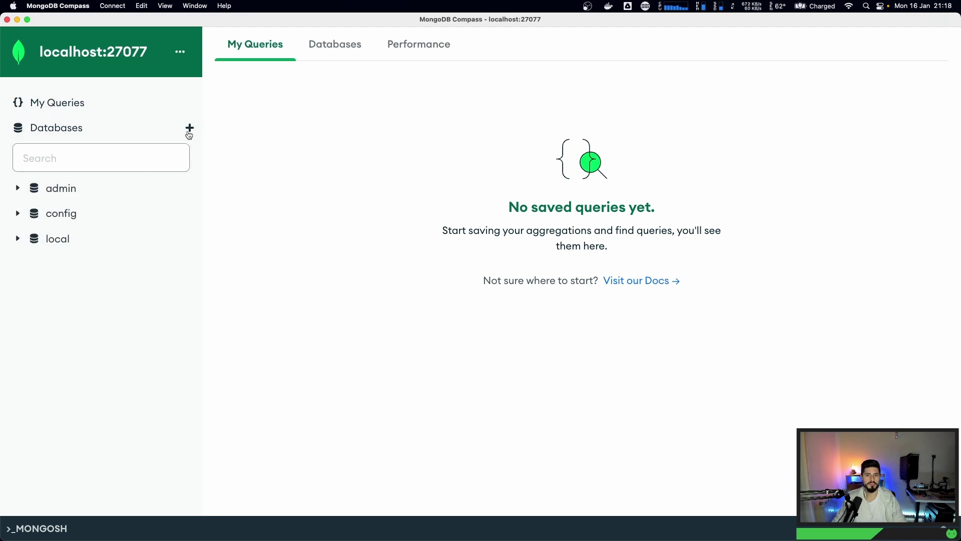
- Expand and collapse admin, config and local in the sidebar to review their collections
{"action": "left_click", "coordinate": [342, 43]}
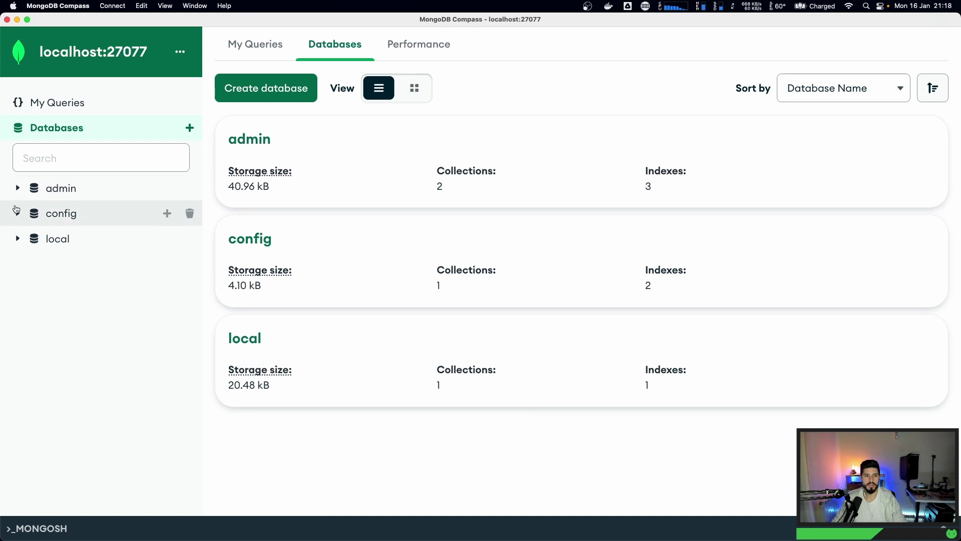
{"action": "left_click", "coordinate": [18, 190]}
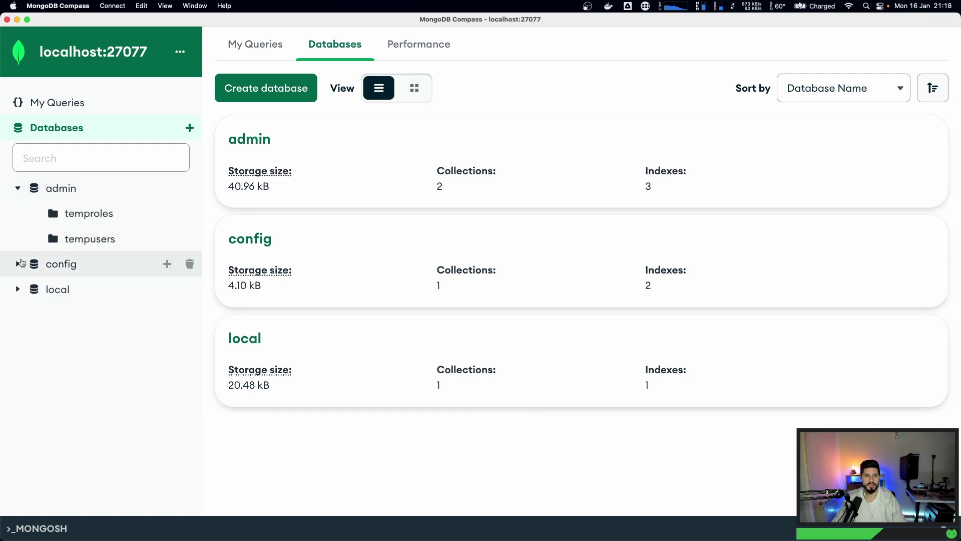
{"action": "left_click", "coordinate": [19, 263]}
{"action": "left_click", "coordinate": [18, 315]}
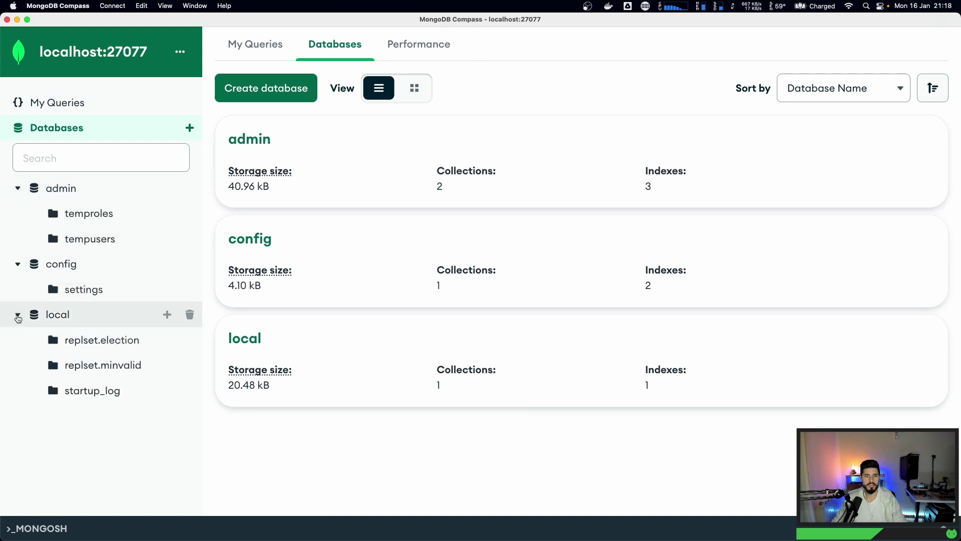
{"action": "left_click", "coordinate": [18, 189]}
{"action": "left_click", "coordinate": [18, 214]}
{"action": "left_click", "coordinate": [18, 238]}
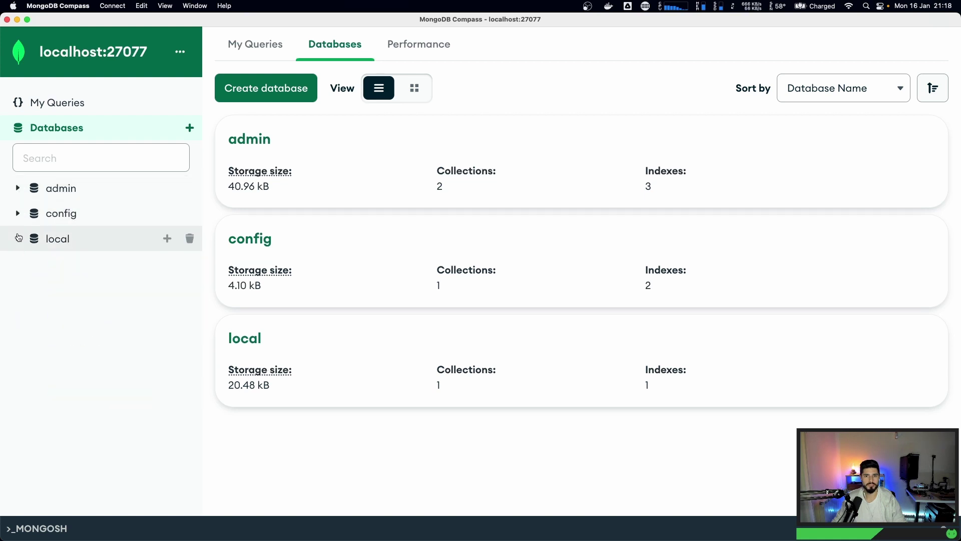
{"action": "left_click", "coordinate": [44, 240]}
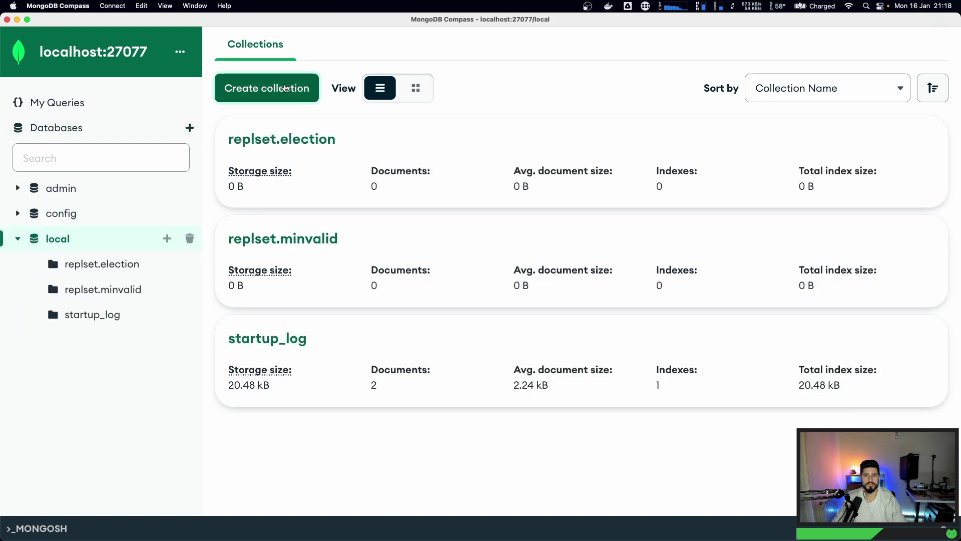
{"action": "left_click", "coordinate": [37, 241]}
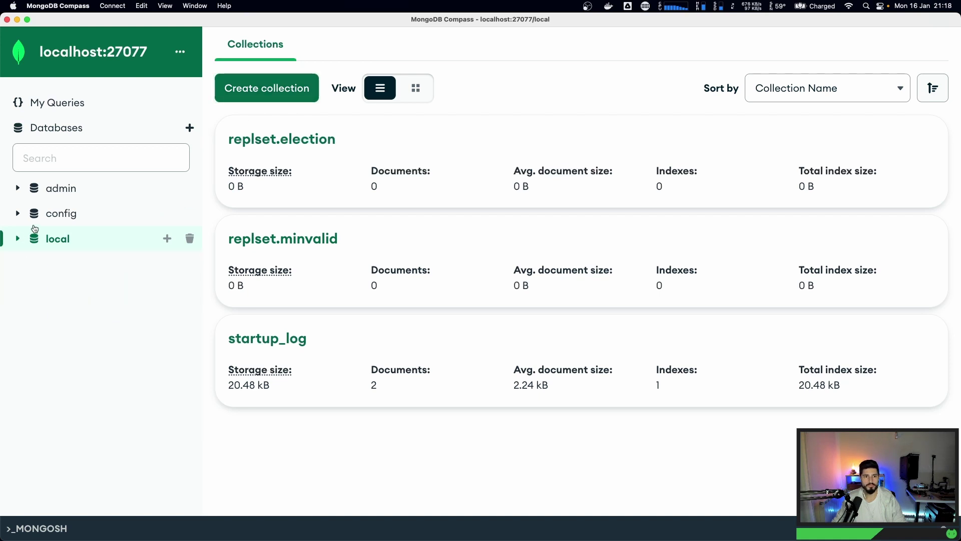
{"action": "left_click", "coordinate": [42, 131]}
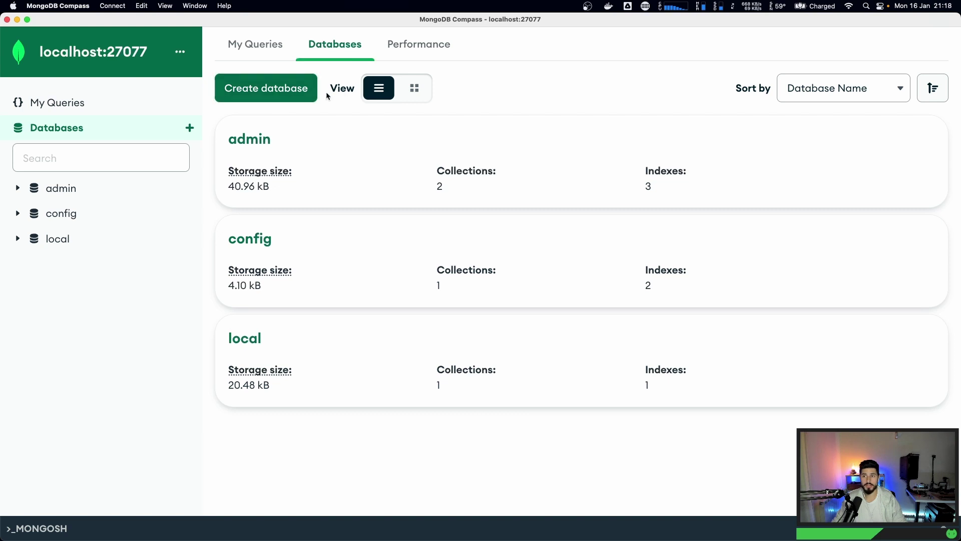
- Check the database sort options and saved queries page, leaving the Databases list showing
{"action": "left_click", "coordinate": [840, 89]}
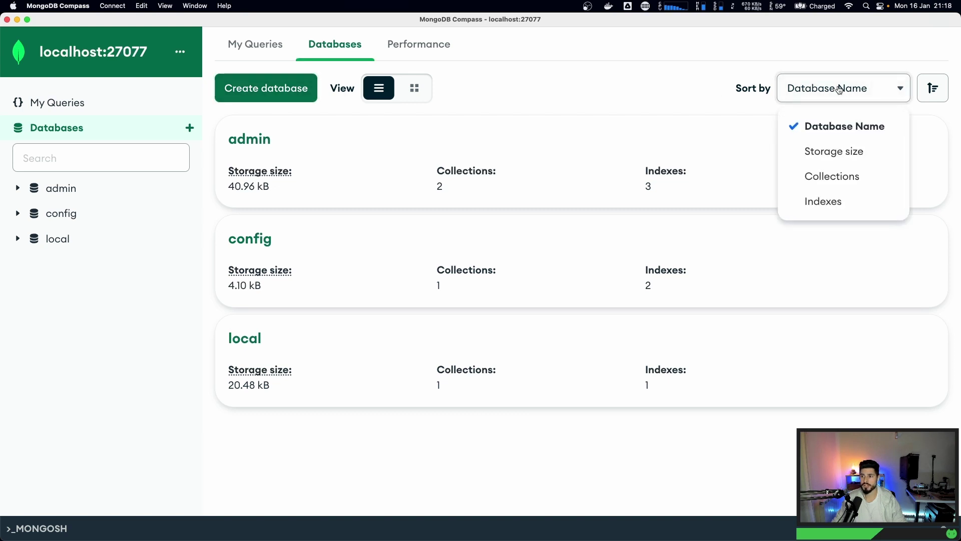
{"action": "left_click", "coordinate": [840, 89]}
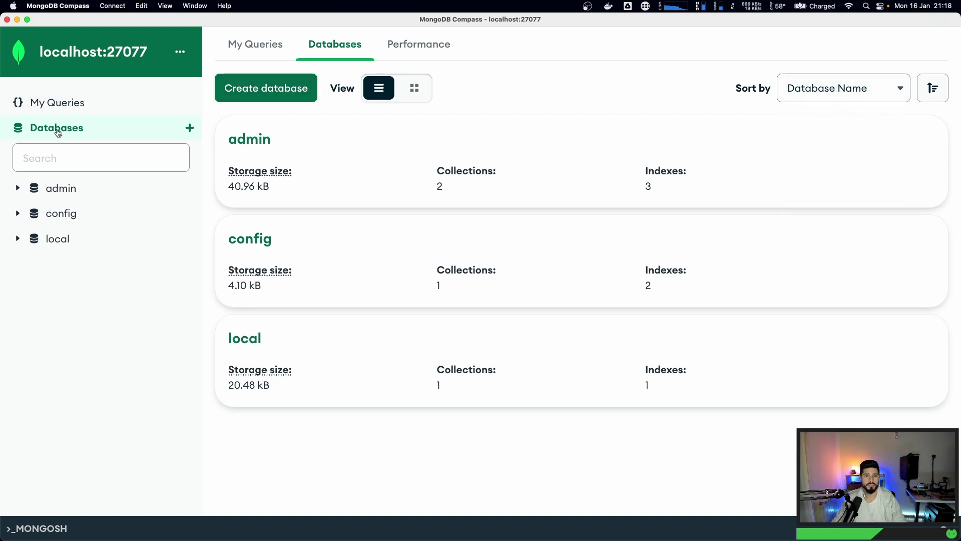
{"action": "left_click", "coordinate": [258, 44]}
{"action": "left_click", "coordinate": [335, 44]}
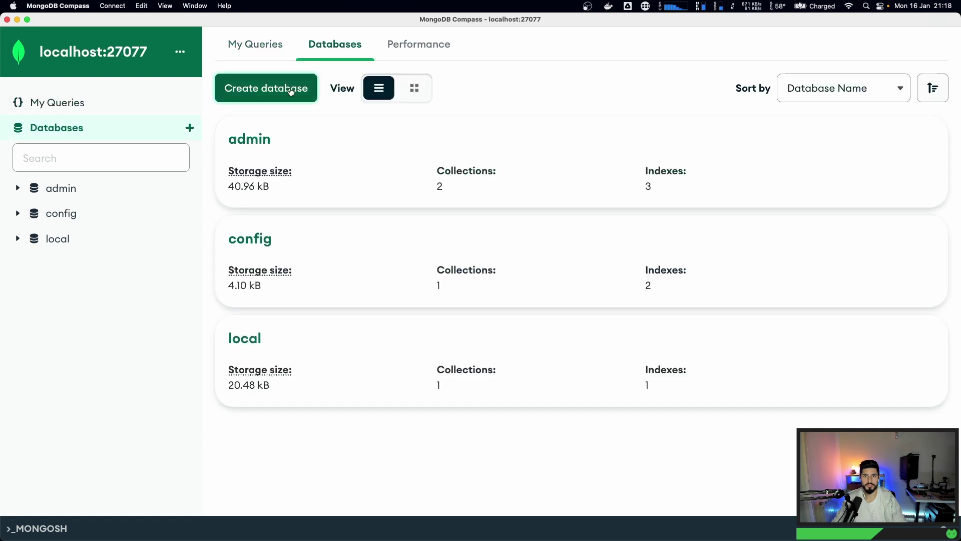
- Create an empty 'people' collection in the local database and open local.people
{"action": "left_click", "coordinate": [255, 89]}
{"action": "type", "text": "people"}
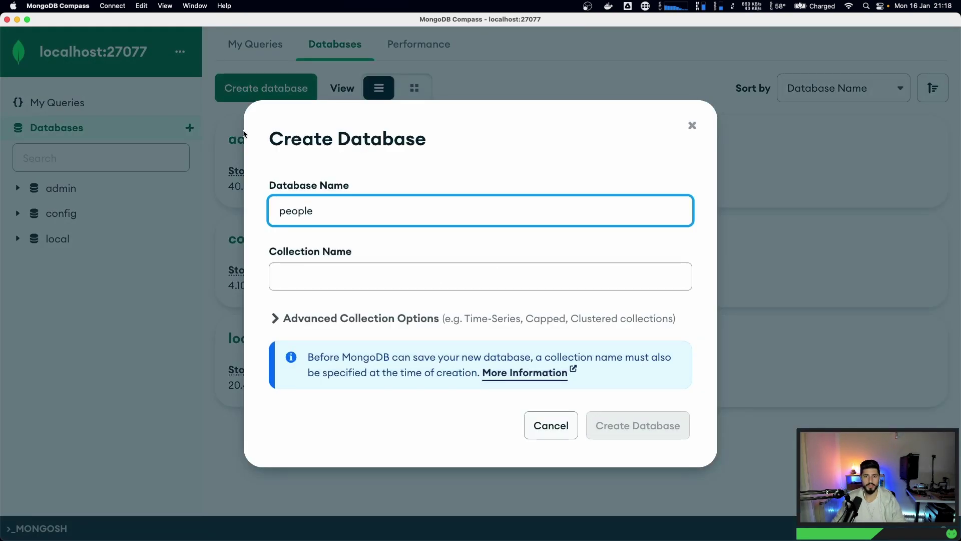
{"action": "left_click", "coordinate": [243, 132]}
{"action": "left_click", "coordinate": [18, 240]}
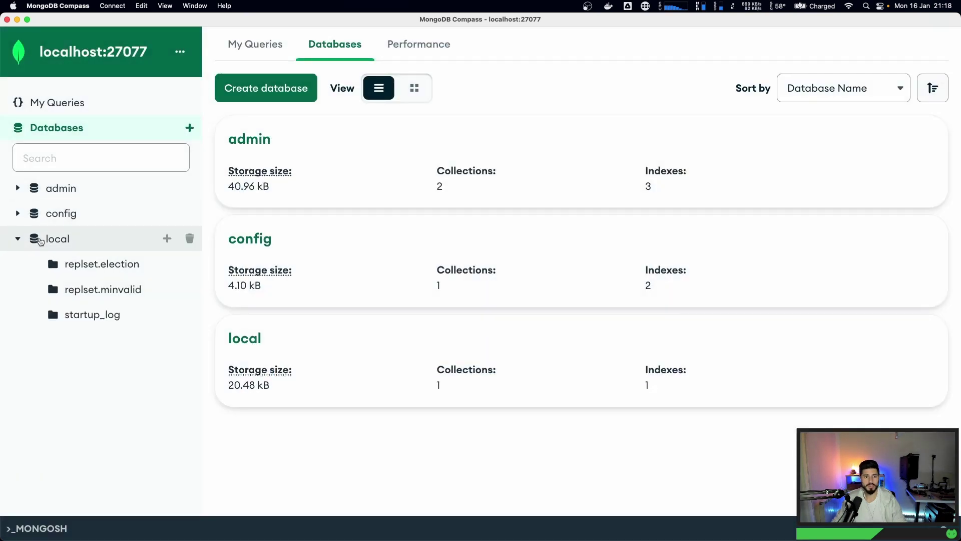
{"action": "left_click", "coordinate": [45, 241]}
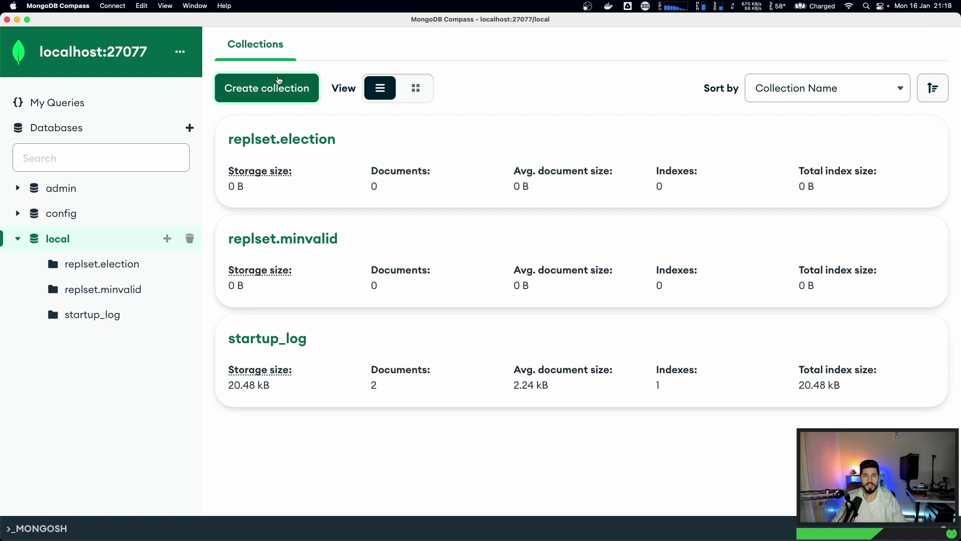
{"action": "left_click", "coordinate": [267, 88]}
{"action": "type", "text": "people"}
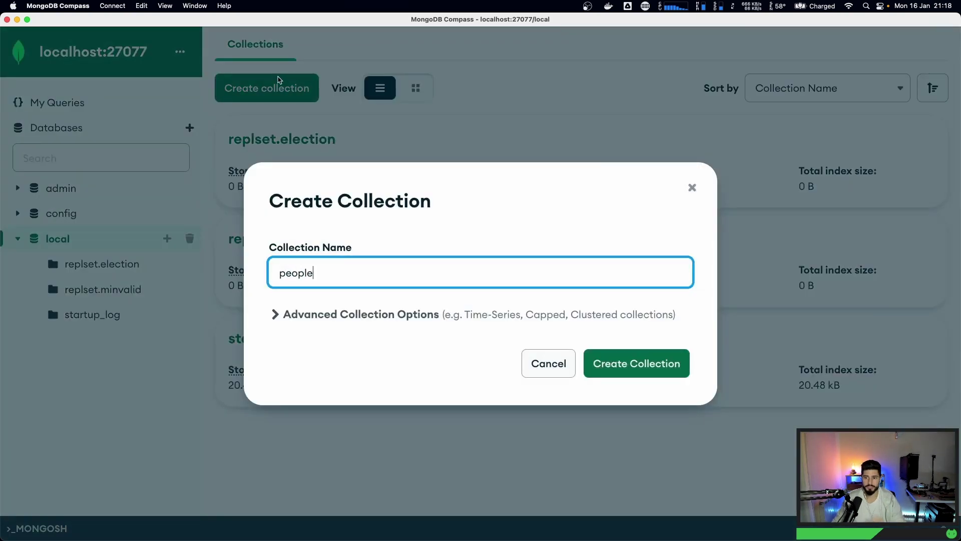
{"action": "left_click", "coordinate": [650, 361]}
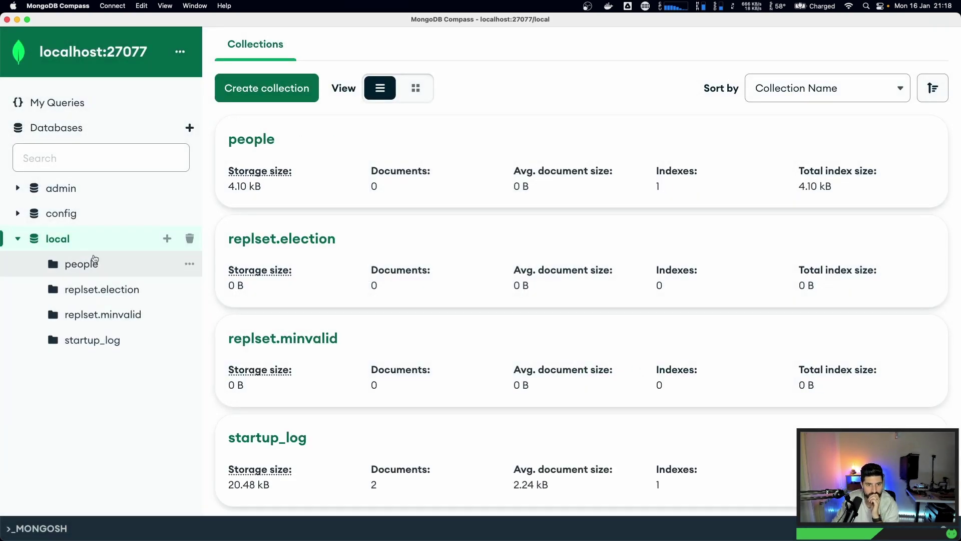
{"action": "left_click", "coordinate": [88, 265]}
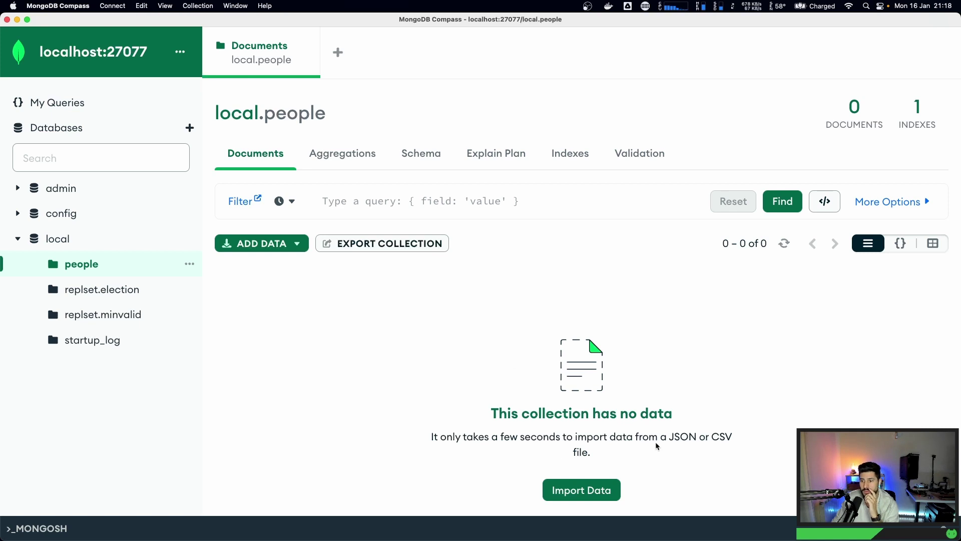
- Import Downloads/people.csv as comma-separated CSV into local.people, adding two documents
{"action": "left_click", "coordinate": [613, 492]}
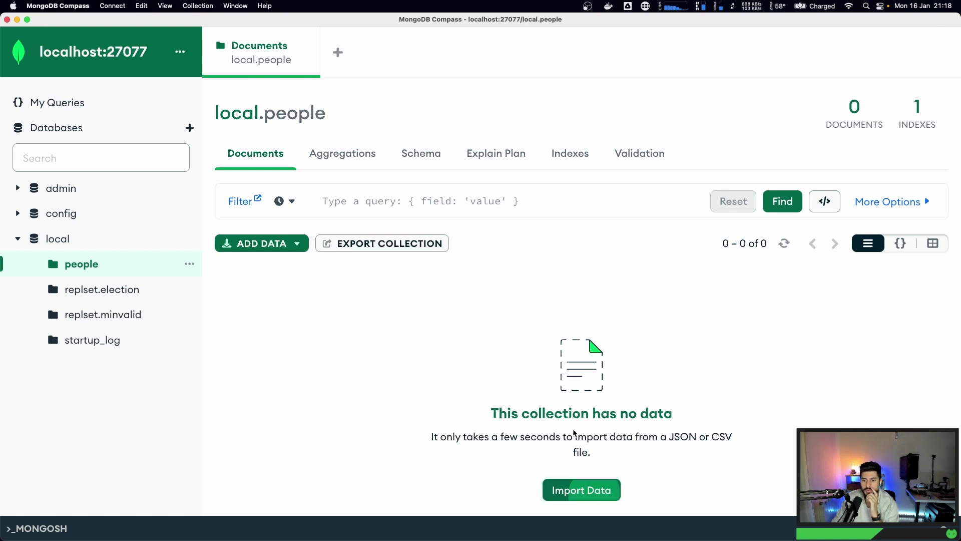
{"action": "left_click", "coordinate": [528, 239]}
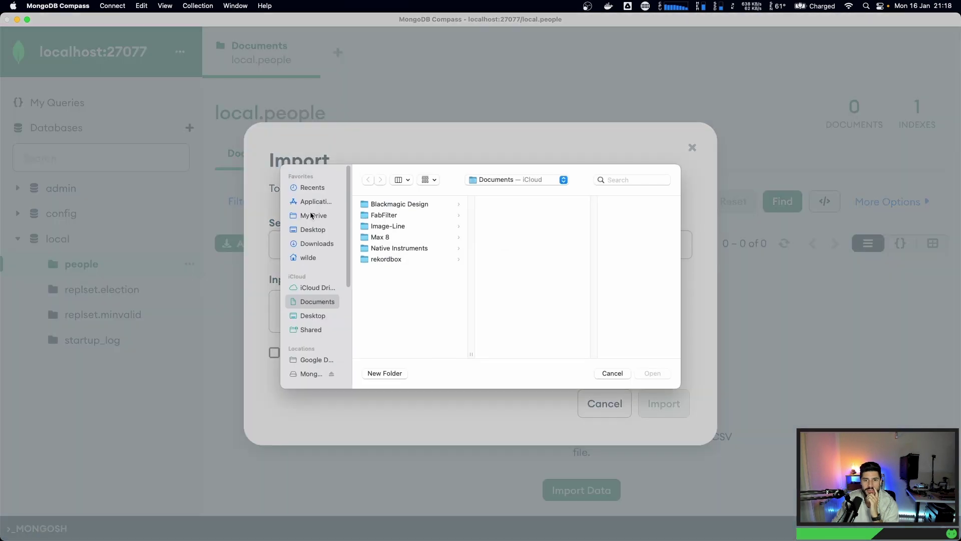
{"action": "left_click", "coordinate": [305, 231]}
{"action": "left_click", "coordinate": [305, 244]}
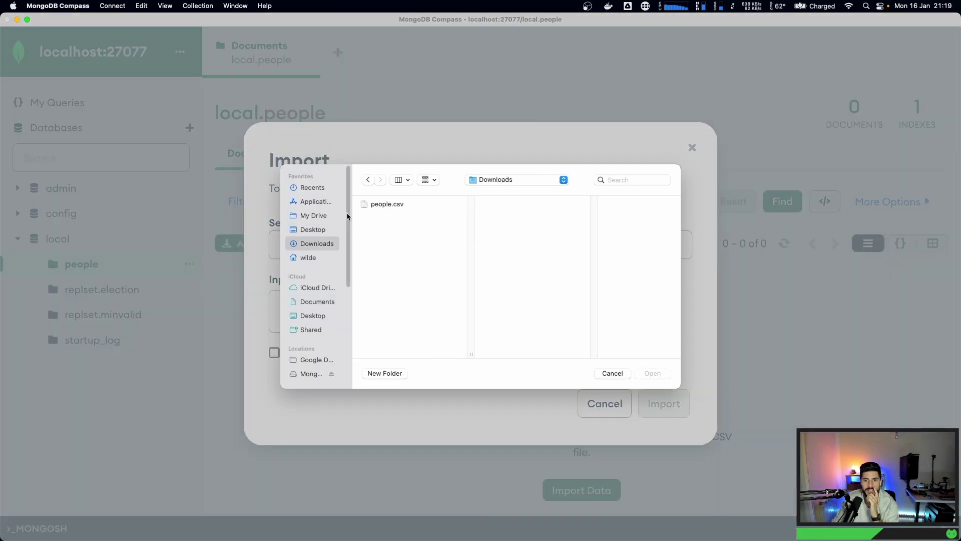
{"action": "left_click", "coordinate": [378, 205]}
{"action": "left_click", "coordinate": [660, 374]}
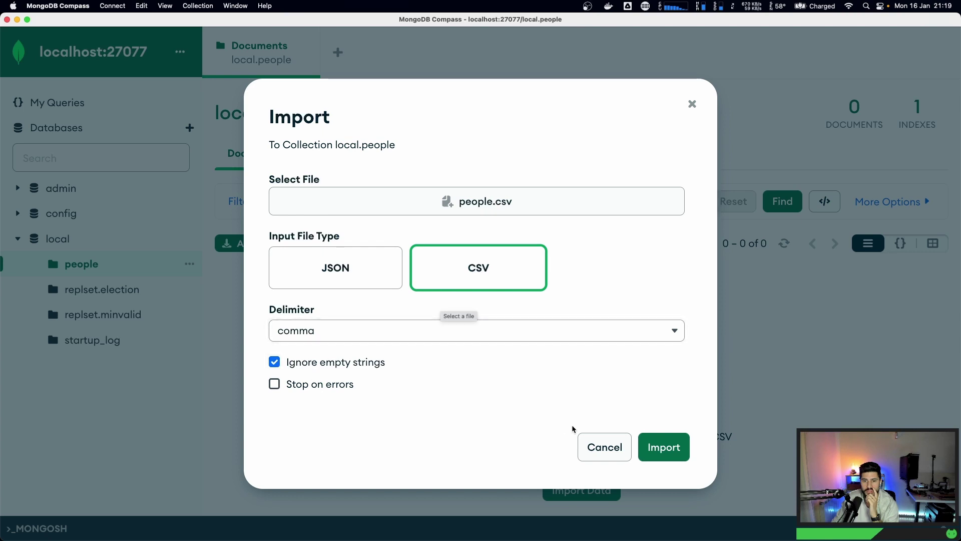
{"action": "left_click", "coordinate": [645, 440]}
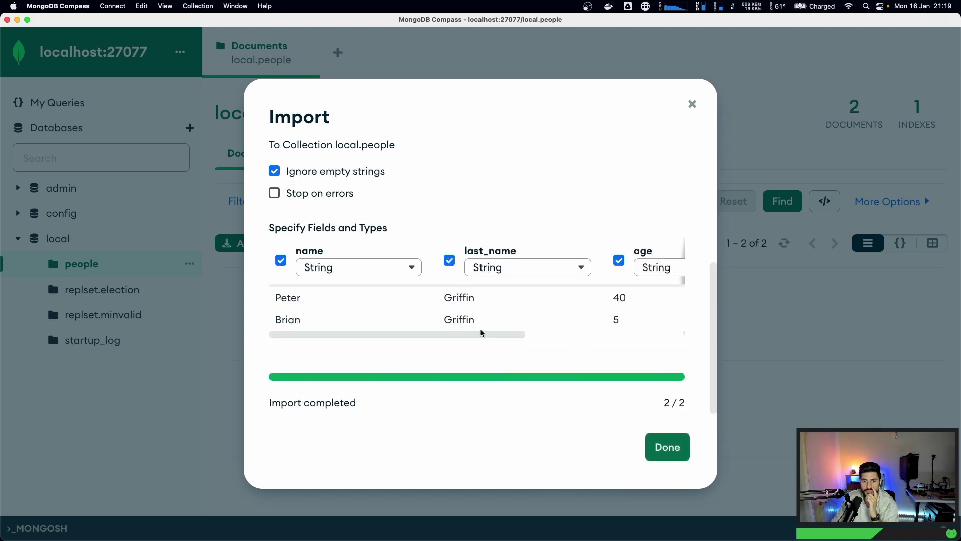
{"action": "left_click", "coordinate": [667, 446]}
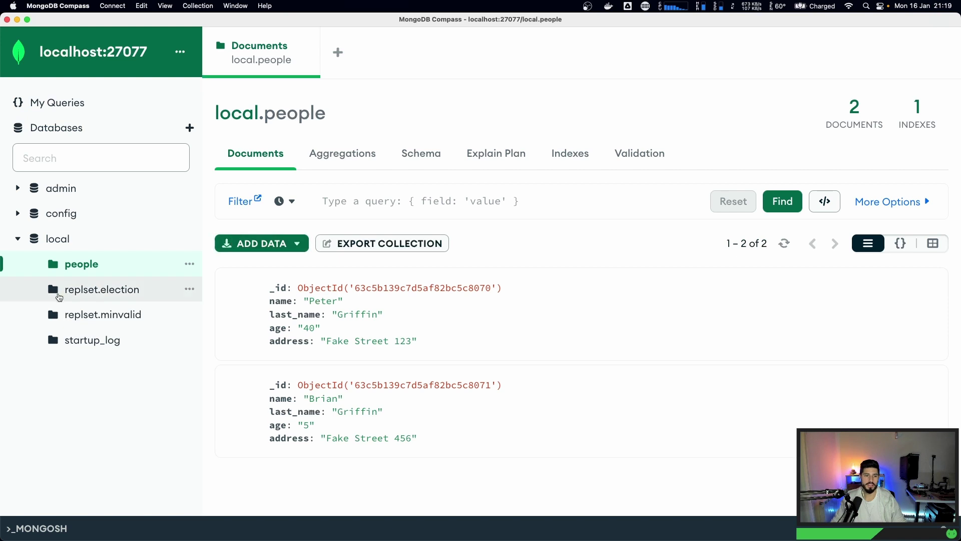
{"action": "left_click", "coordinate": [47, 239]}
- Delete both imported documents from local.people, leaving it with 0 documents
{"action": "left_click", "coordinate": [82, 264]}
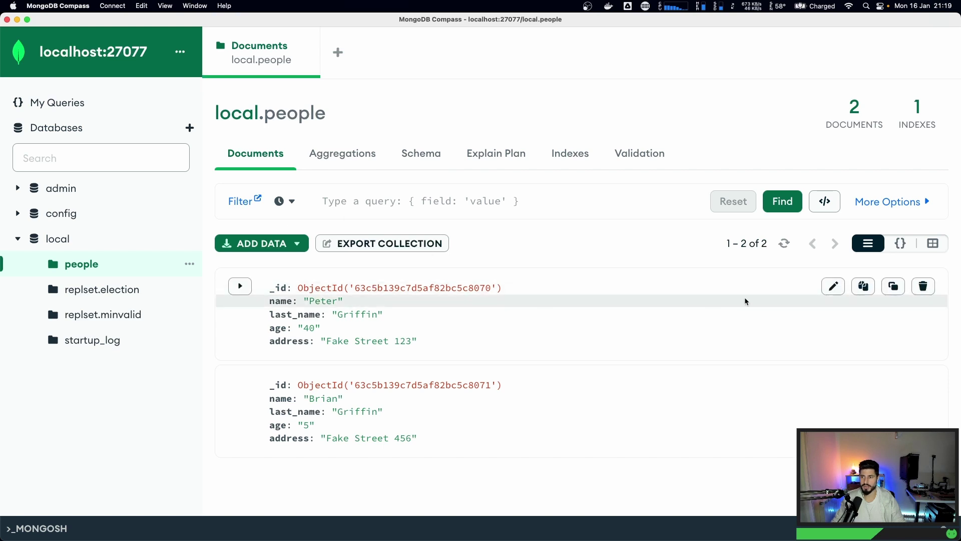
{"action": "left_click", "coordinate": [924, 286]}
{"action": "left_click", "coordinate": [919, 374]}
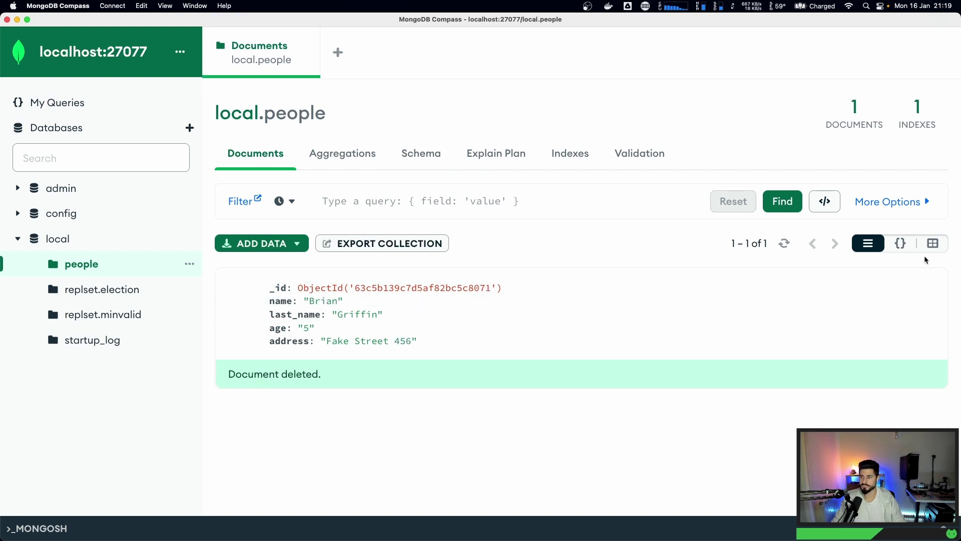
{"action": "left_click", "coordinate": [924, 286]}
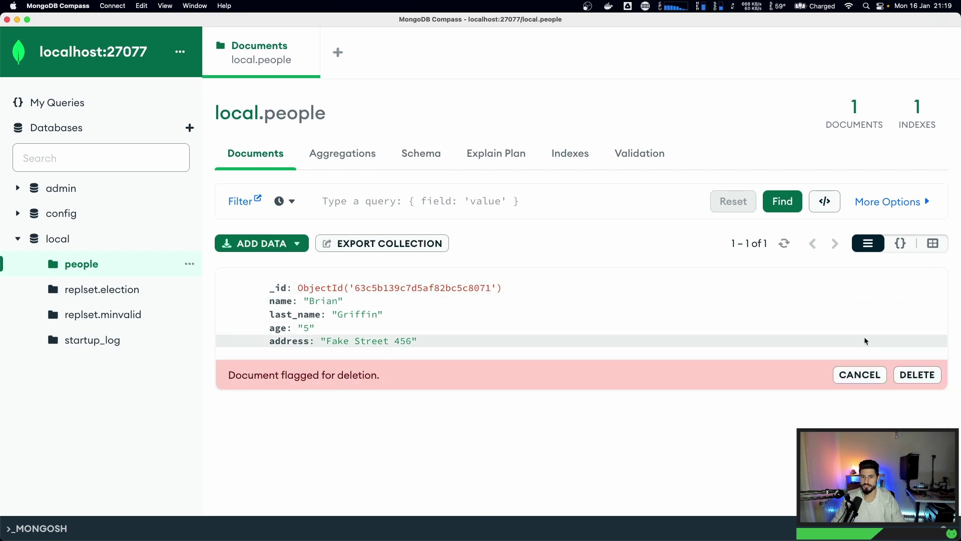
{"action": "left_click", "coordinate": [919, 375]}
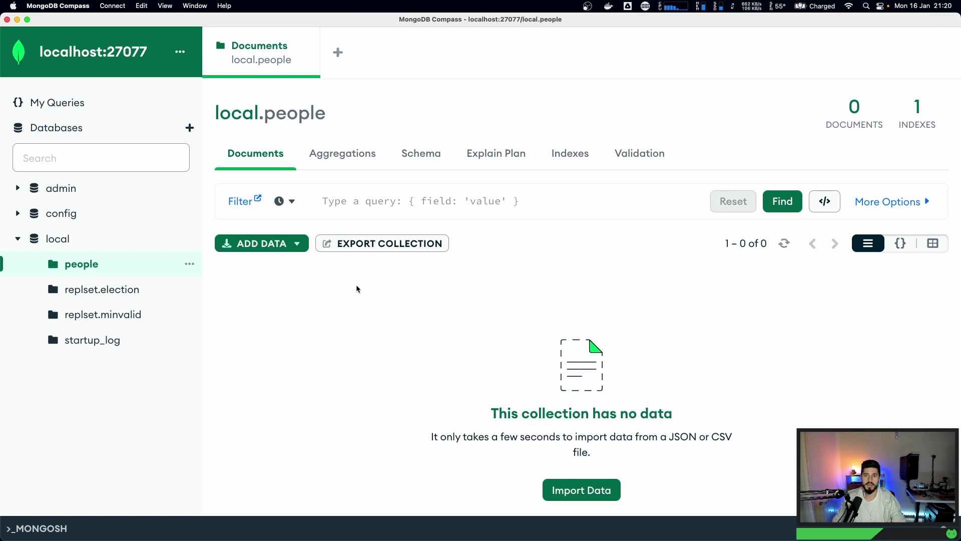
{"action": "left_click", "coordinate": [19, 239]}
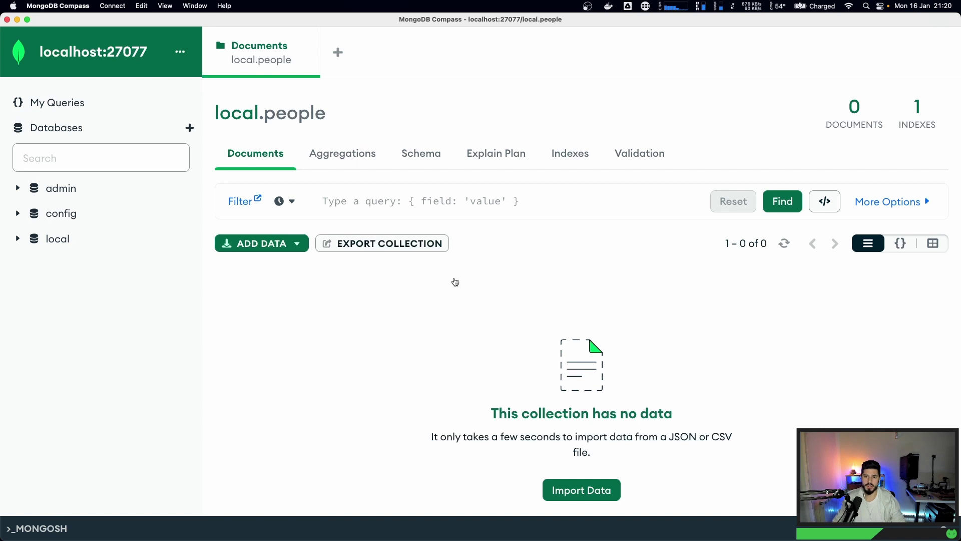
- Review the nest-mongo service block in docker-compose.yml
{"action": "key", "text": "super+Tab"}
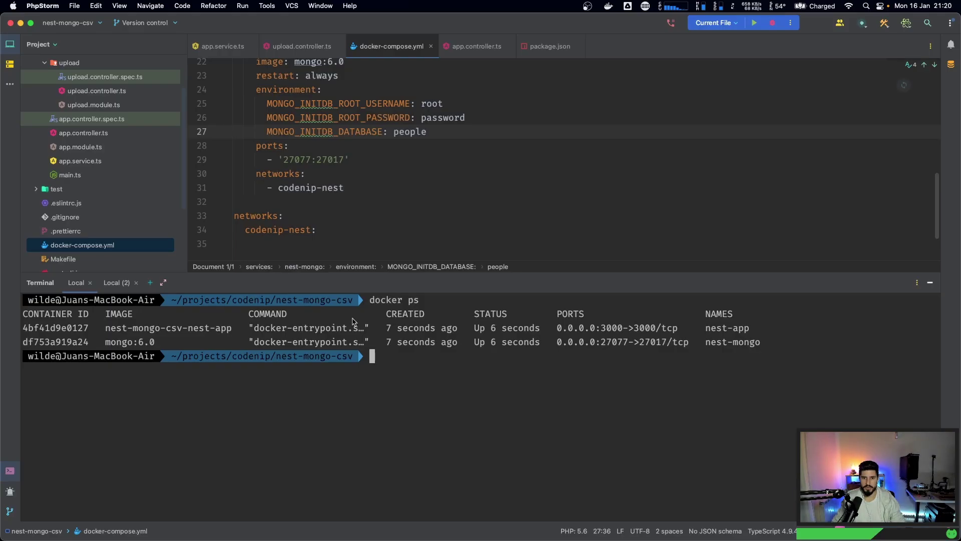
{"action": "left_click_drag", "start_coordinate": [378, 274], "coordinate": [377, 394]}
{"action": "scroll", "coordinate": [244, 149], "scroll_direction": "up", "scroll_amount": 3}
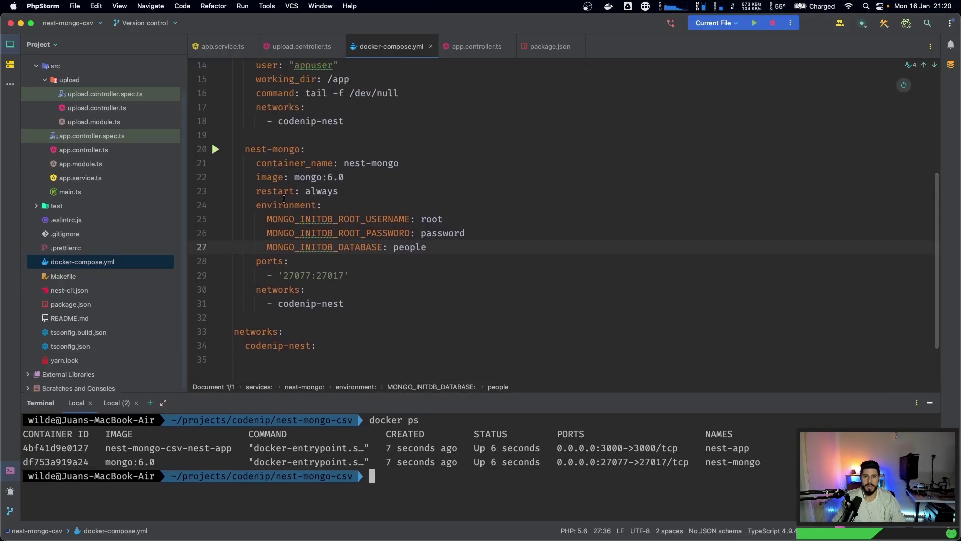
{"action": "left_click_drag", "start_coordinate": [244, 149], "coordinate": [404, 305]}
{"action": "left_click", "coordinate": [389, 305]}
{"action": "scroll", "coordinate": [400, 296], "scroll_direction": "up", "scroll_amount": 3}
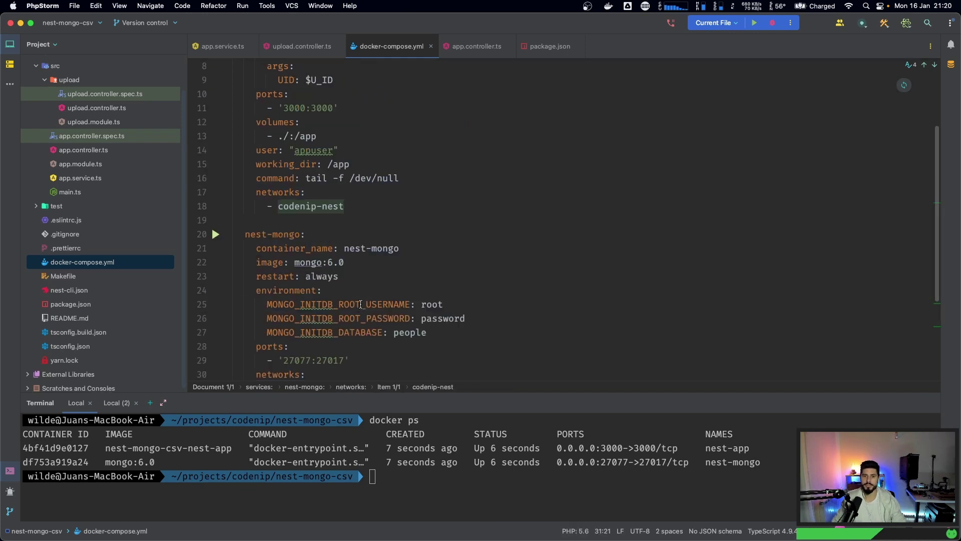
{"action": "scroll", "coordinate": [413, 285], "scroll_direction": "down", "scroll_amount": 3}
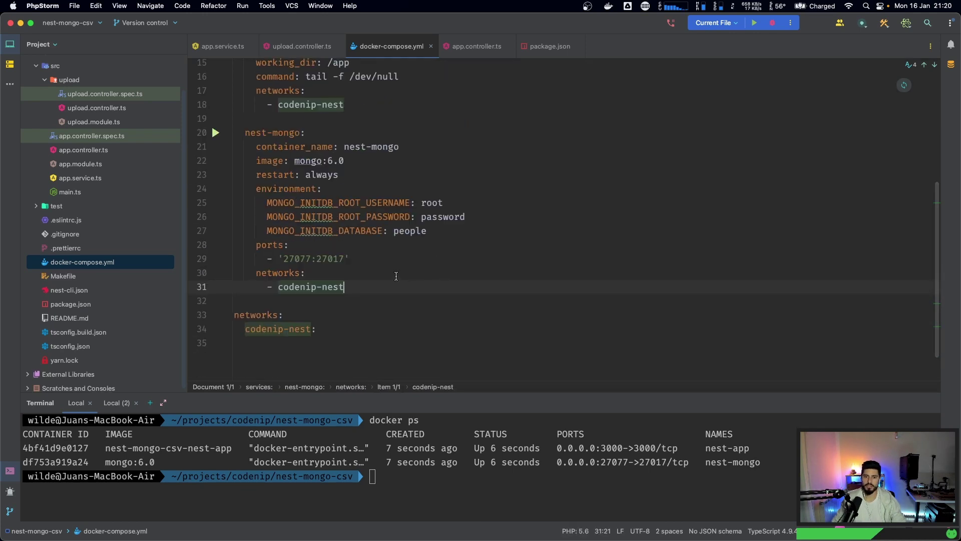
{"action": "scroll", "coordinate": [451, 291], "scroll_direction": "up", "scroll_amount": 5}
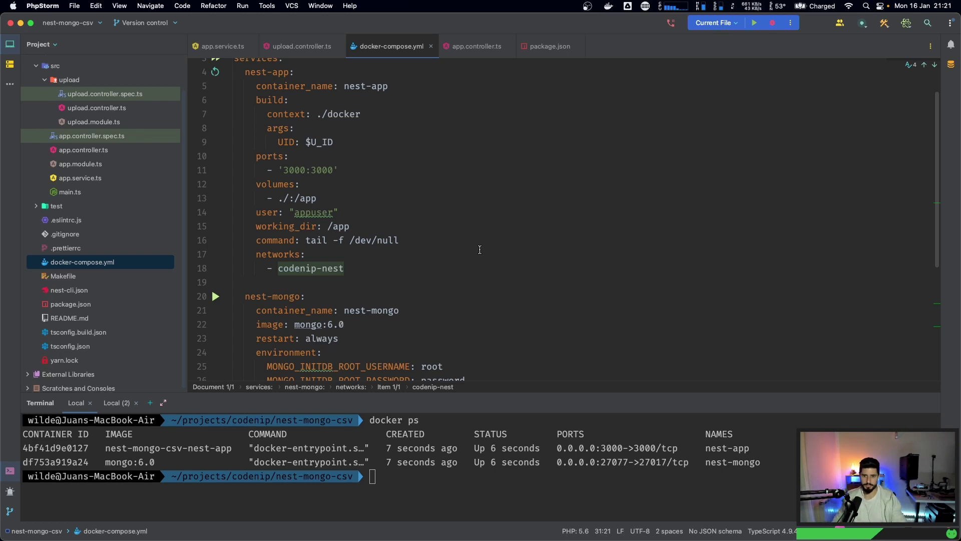
- Review the appuser value on line 14 and the nest-app service block
{"action": "left_click_drag", "start_coordinate": [294, 214], "coordinate": [333, 214]}
{"action": "left_click", "coordinate": [360, 214]}
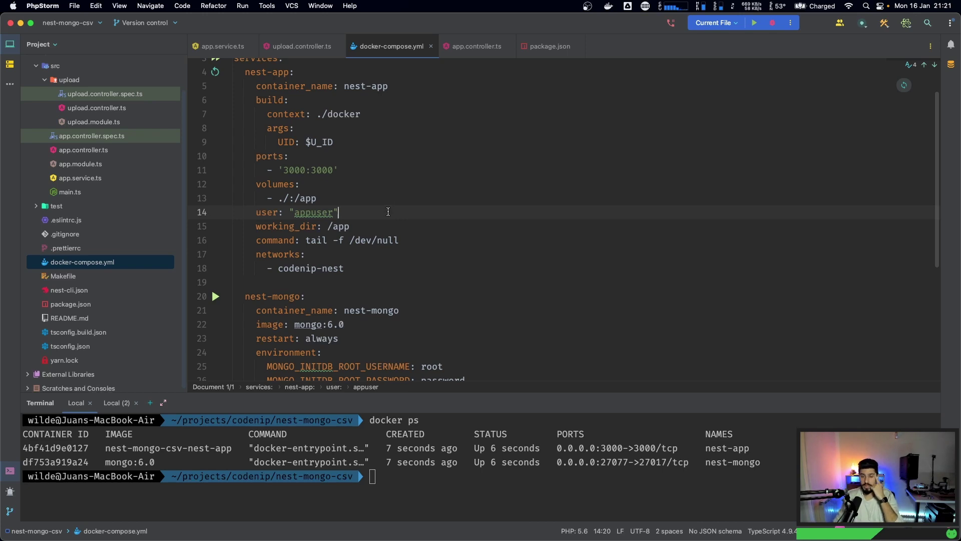
{"action": "scroll", "coordinate": [273, 157], "scroll_direction": "up", "scroll_amount": 2}
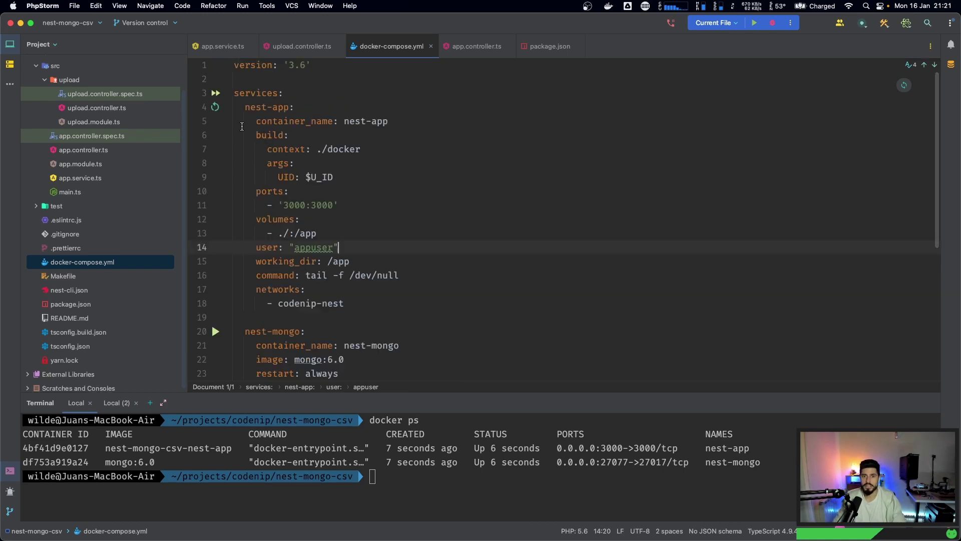
{"action": "left_click_drag", "start_coordinate": [244, 107], "coordinate": [344, 303]}
{"action": "left_click", "coordinate": [345, 303]}
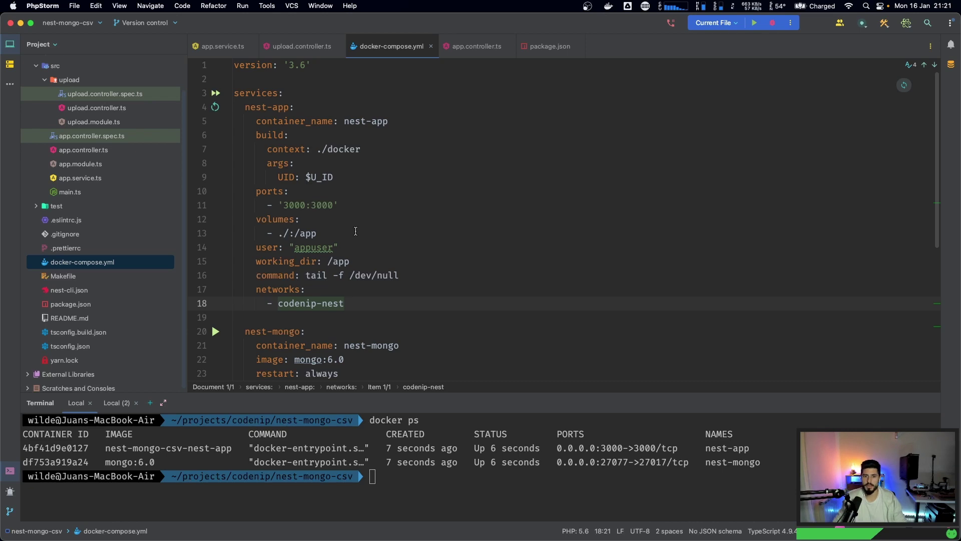
{"action": "scroll", "coordinate": [340, 250], "scroll_direction": "down", "scroll_amount": 3}
{"action": "scroll", "coordinate": [361, 281], "scroll_direction": "up", "scroll_amount": 3}
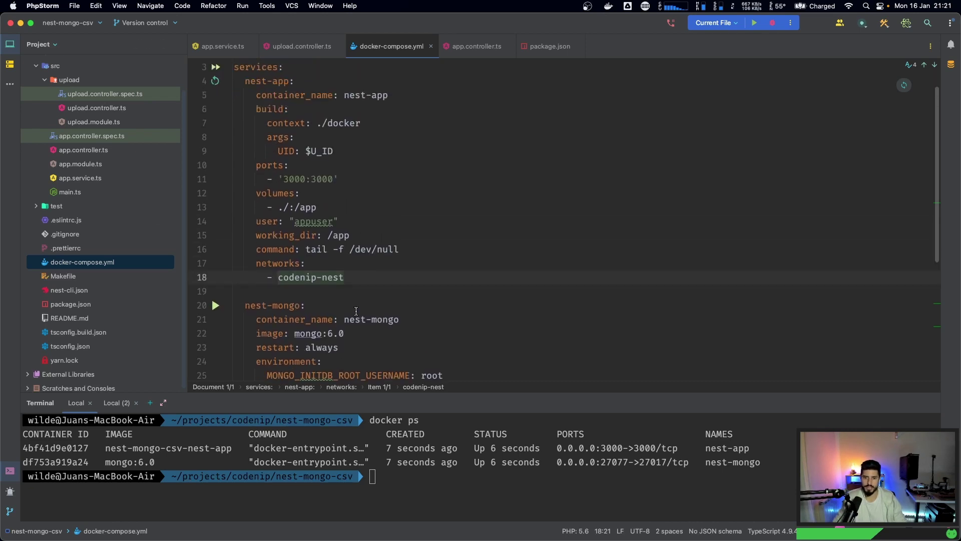
- Clear the terminal and bring up the NestJS Controllers documentation in Chrome
{"action": "left_click", "coordinate": [376, 500]}
{"action": "type", "text": "clear"}
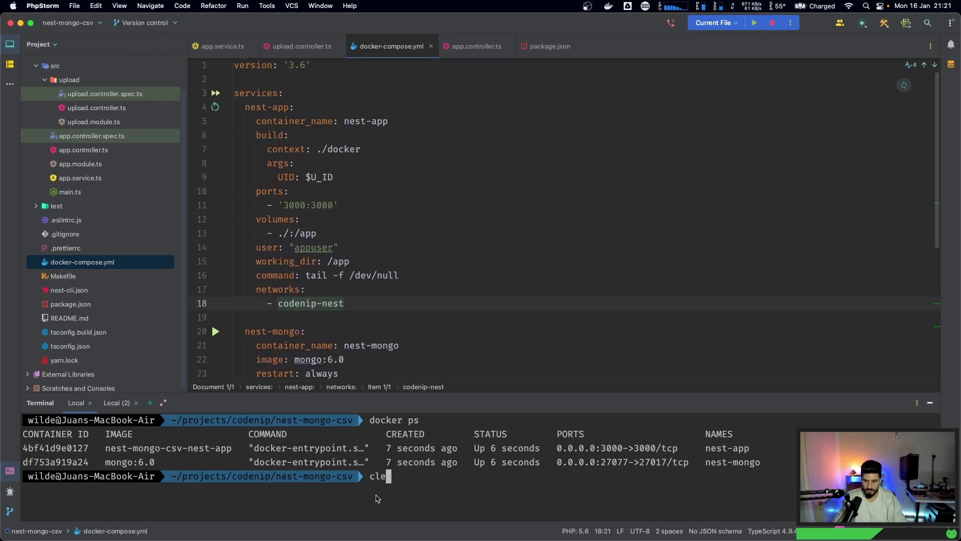
{"action": "key", "text": "Return"}
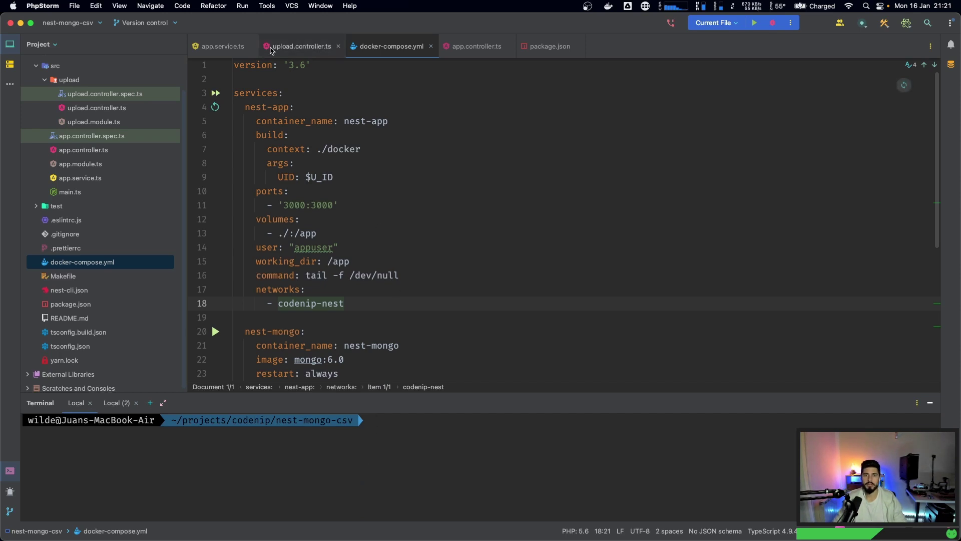
{"action": "key", "text": "super+Tab"}
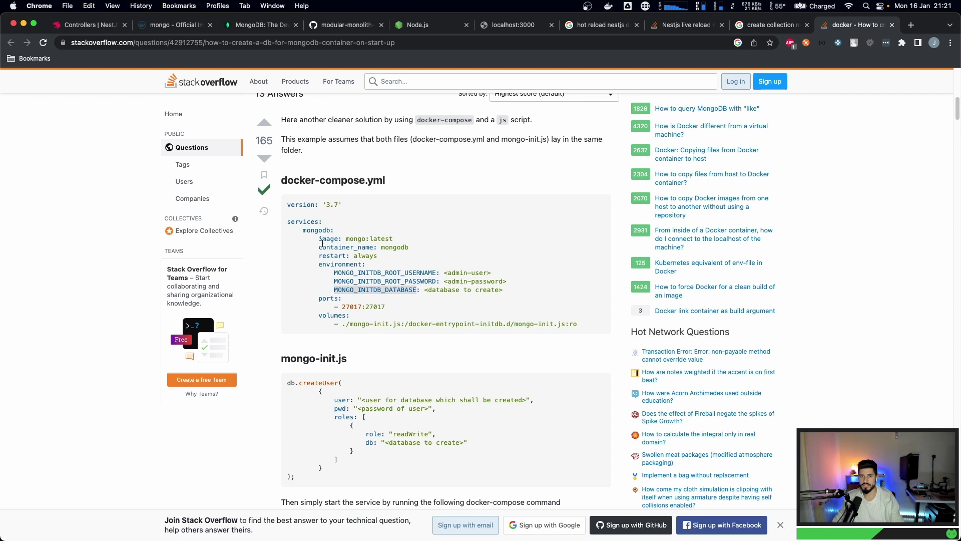
{"action": "left_click", "coordinate": [89, 24]}
{"action": "scroll", "coordinate": [75, 292], "scroll_direction": "down", "scroll_amount": 10}
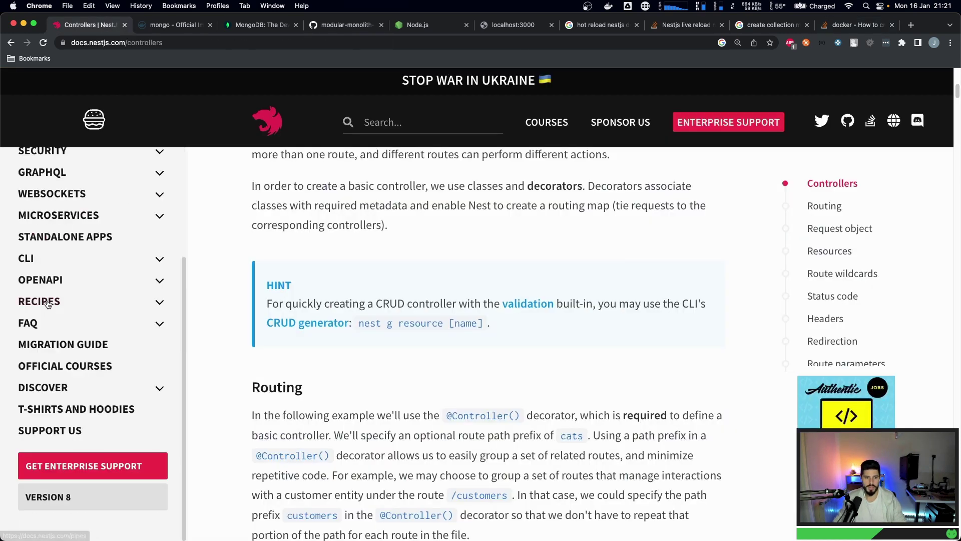